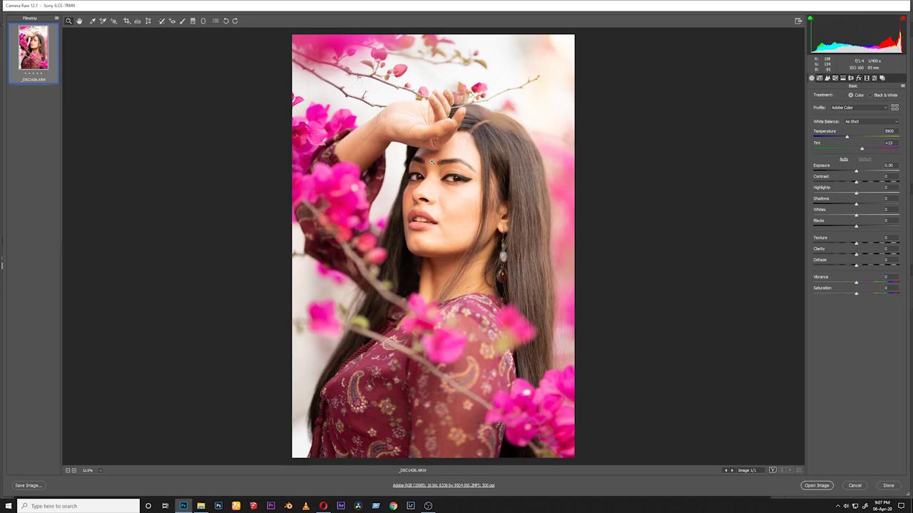
# - Examine the portrait's face, skin highlights and hair both up close and in full view
pyautogui.click(454, 179)
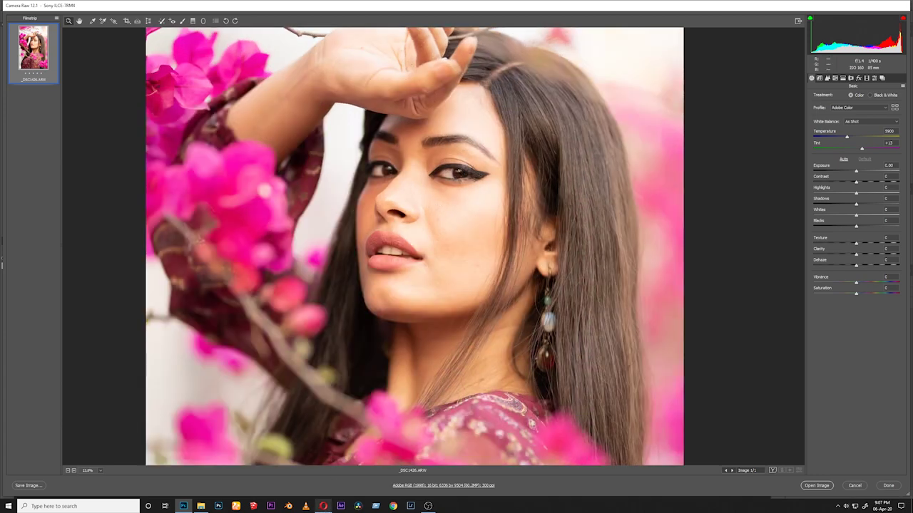
pyautogui.rightClick(323, 506)
pyautogui.click(581, 330)
pyautogui.moveTo(446, 200); pyautogui.dragTo(446, 246)
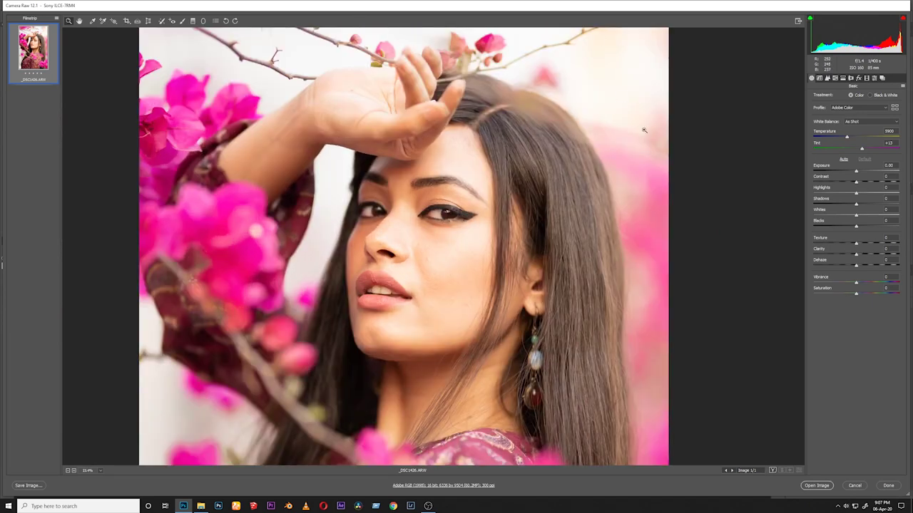
pyautogui.moveTo(362, 82); pyautogui.dragTo(482, 173)
pyautogui.moveTo(503, 203); pyautogui.dragTo(463, 244)
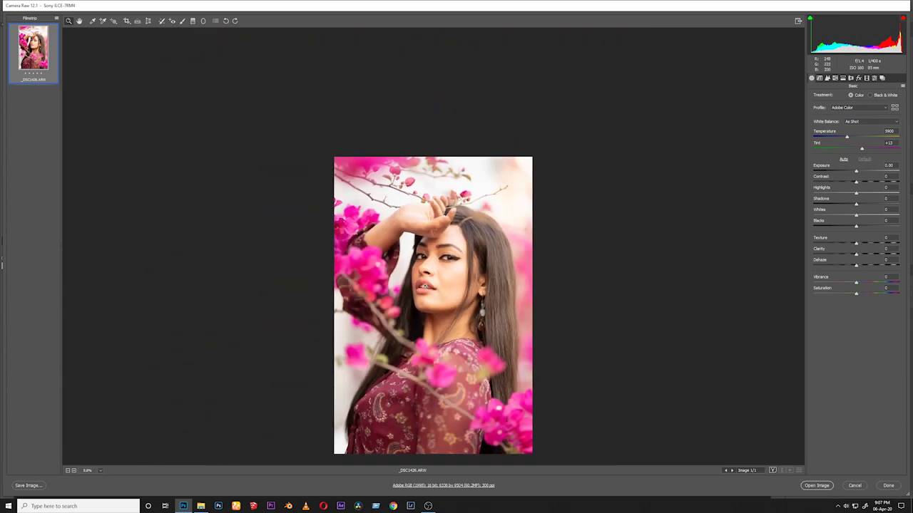
pyautogui.moveTo(425, 286); pyautogui.dragTo(490, 248)
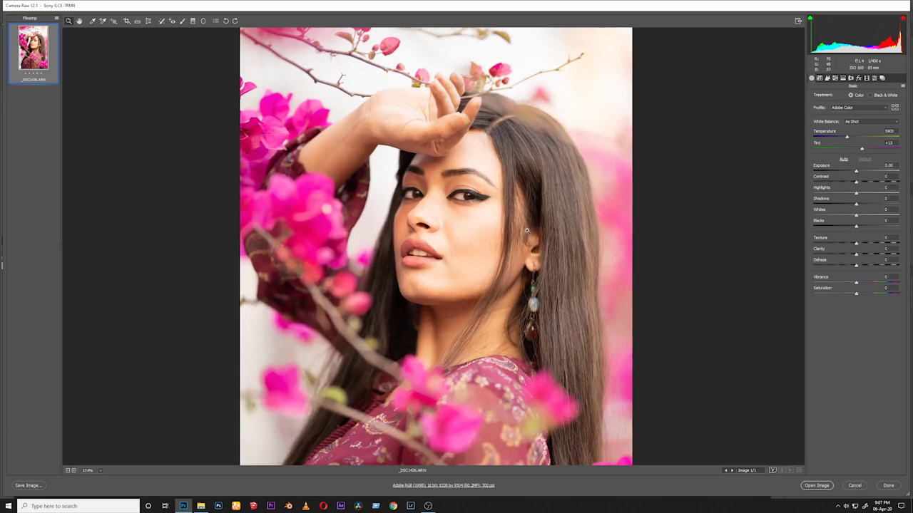
pyautogui.moveTo(504, 230); pyautogui.dragTo(427, 235)
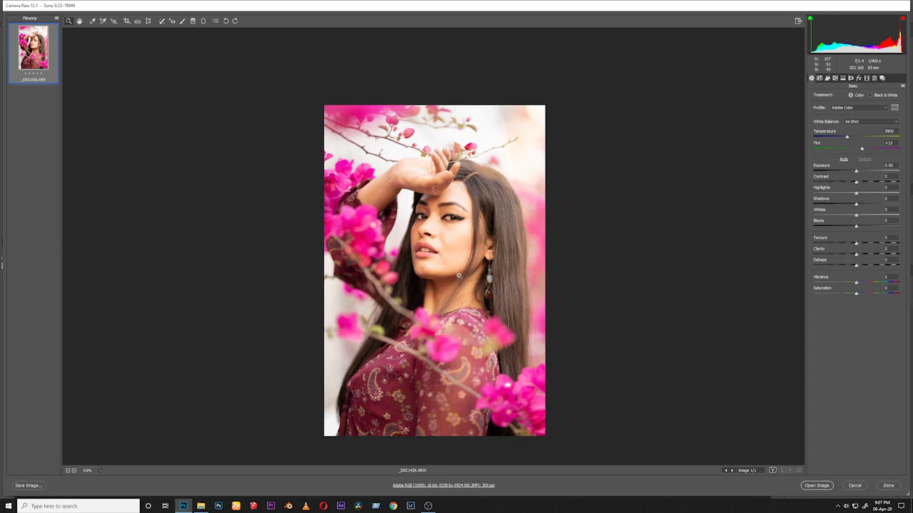
pyautogui.moveTo(432, 251); pyautogui.dragTo(467, 171)
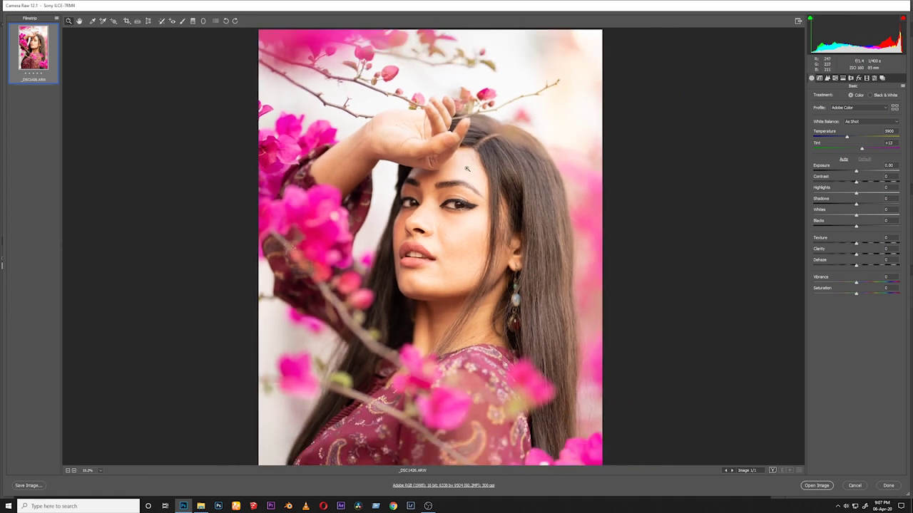
pyautogui.moveTo(427, 259); pyautogui.dragTo(467, 256)
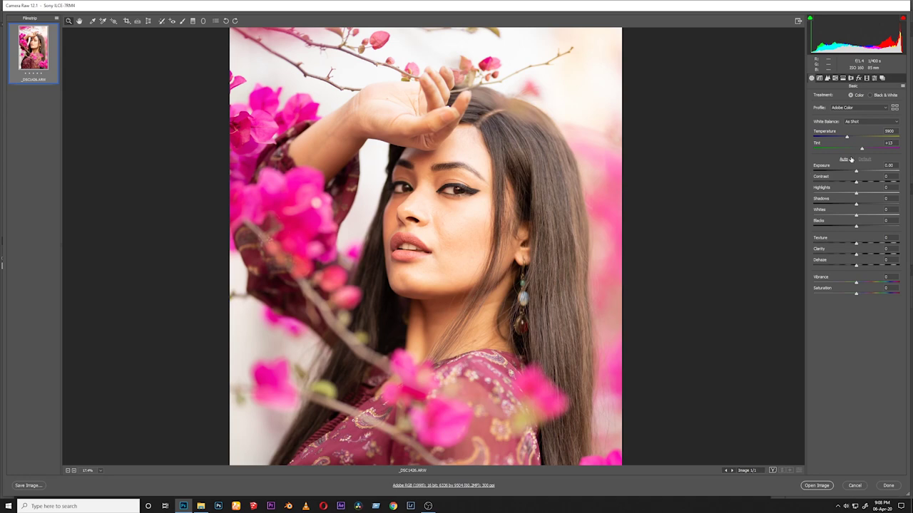
pyautogui.scroll(-3, 523, 216)
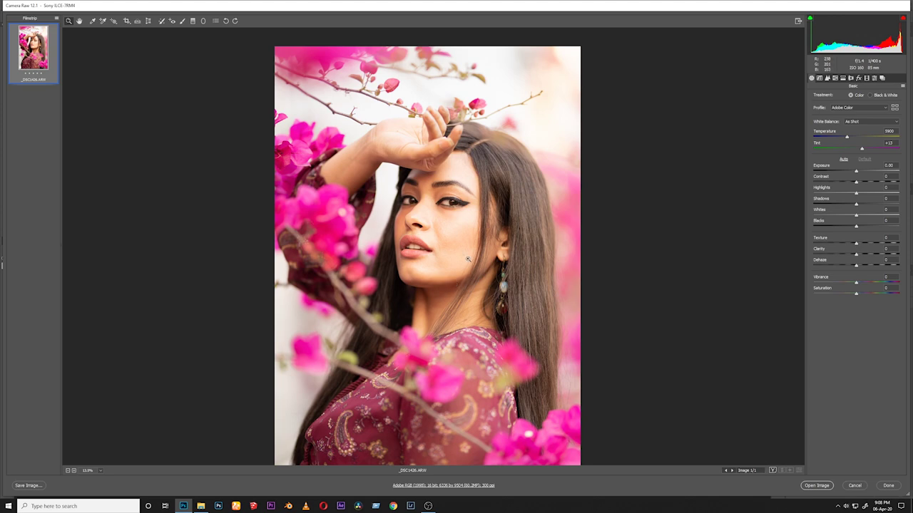
pyautogui.click(472, 202)
pyautogui.moveTo(517, 174); pyautogui.dragTo(471, 225)
pyautogui.click(442, 255)
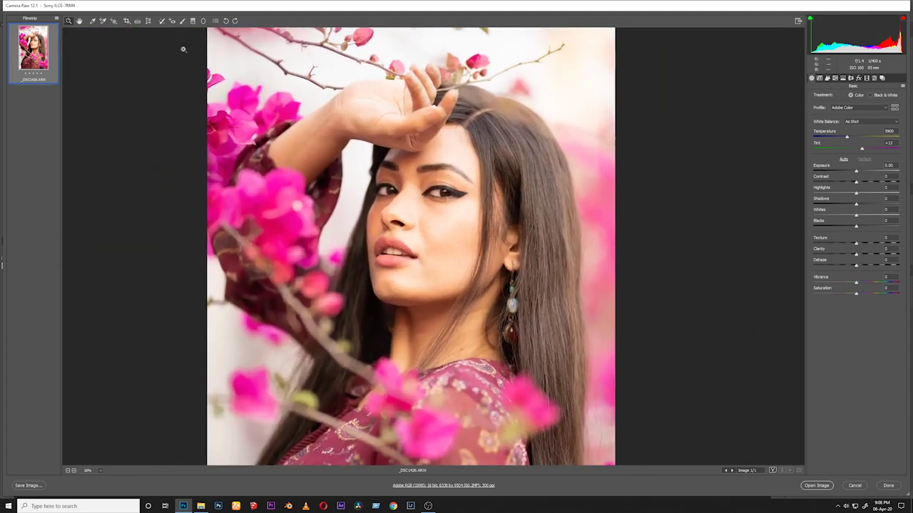
# - Paint an Adjustment Brush mask over the bright skin of the face and forehead, enlarging the brush as needed
pyautogui.click(183, 21)
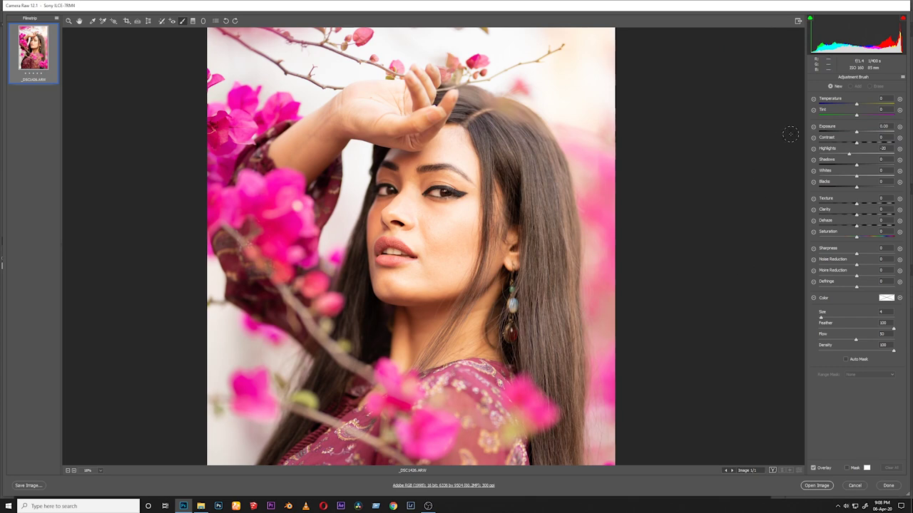
pyautogui.click(812, 127)
pyautogui.doubleClick(852, 133)
pyautogui.press(']')
pyautogui.press(']')
pyautogui.press(']')
pyautogui.press(']')
pyautogui.press(']')
pyautogui.press(']')
pyautogui.press(']')
pyautogui.press(']')
pyautogui.moveTo(441, 239)
pyautogui.mouseDown()
pyautogui.moveTo(439, 223)
pyautogui.moveTo(444, 250)
pyautogui.moveTo(415, 281)
pyautogui.mouseUp()
pyautogui.press(']')
pyautogui.press(']')
pyautogui.press(']')
pyautogui.press(']')
pyautogui.press(']')
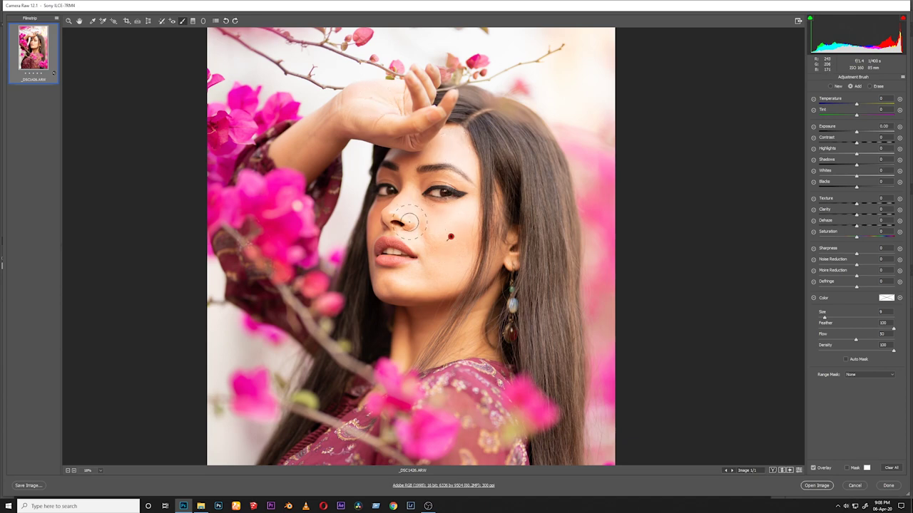
pyautogui.moveTo(464, 214); pyautogui.dragTo(468, 204)
pyautogui.moveTo(455, 145); pyautogui.dragTo(456, 156)
# - Lower the Highlights of the brushed skin area to -71 and check the cheek's texture at 100%
pyautogui.click(840, 148)
pyautogui.moveTo(837, 149)
pyautogui.mouseDown()
pyautogui.moveTo(801, 158)
pyautogui.moveTo(827, 160)
pyautogui.moveTo(805, 159)
pyautogui.moveTo(820, 164)
pyautogui.moveTo(810, 163)
pyautogui.moveTo(828, 151)
pyautogui.mouseUp()
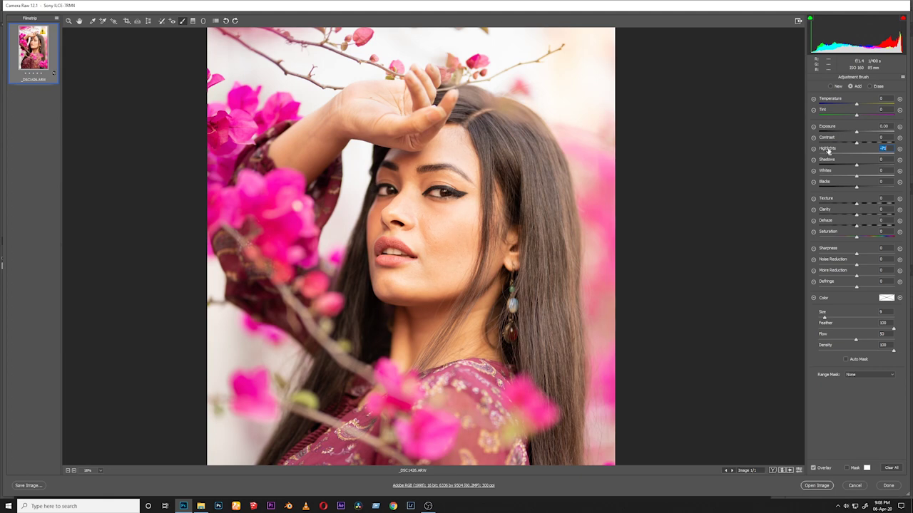
pyautogui.click(450, 237)
pyautogui.click(94, 471)
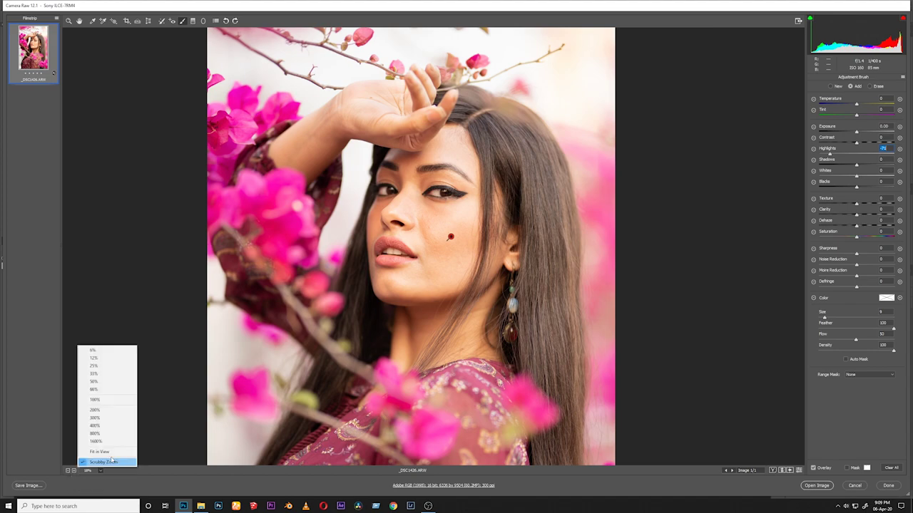
pyautogui.click(112, 410)
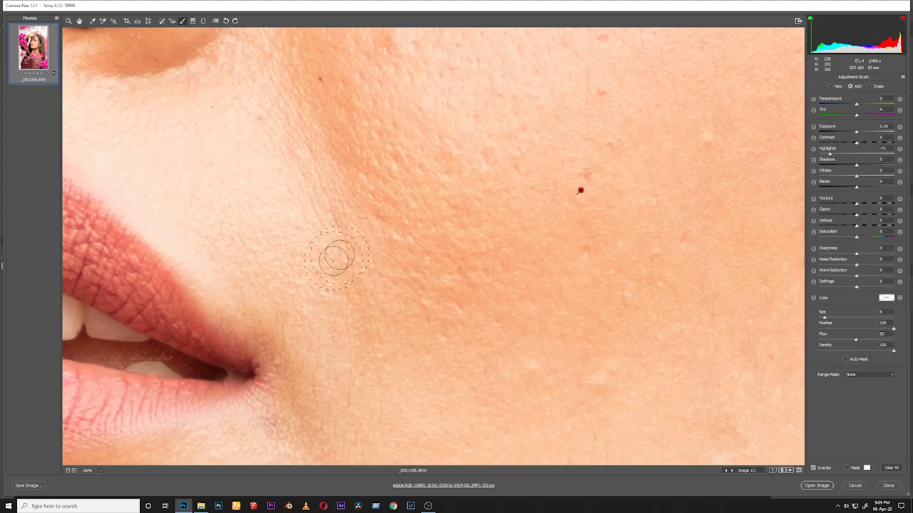
pyautogui.moveTo(439, 164)
pyautogui.mouseDown()
pyautogui.moveTo(398, 269)
pyautogui.moveTo(283, 413)
pyautogui.moveTo(367, 333)
pyautogui.mouseUp()
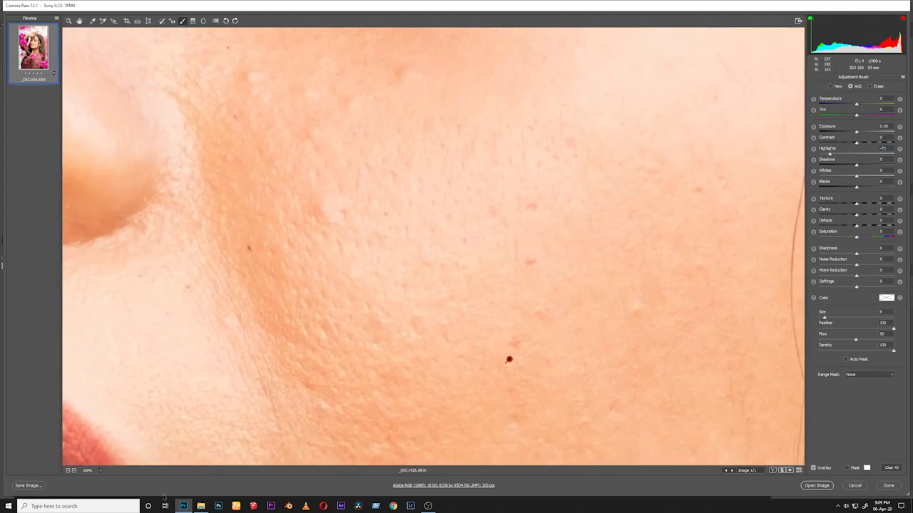
pyautogui.click(99, 470)
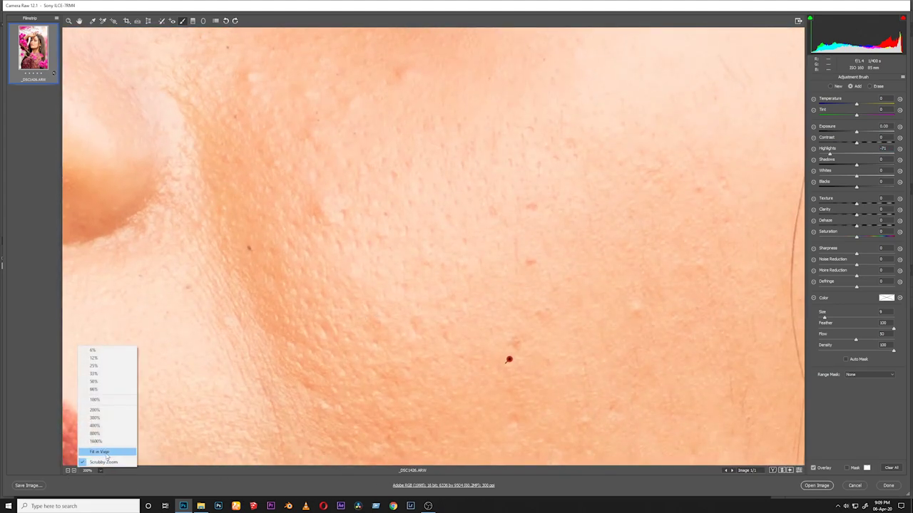
pyautogui.click(99, 452)
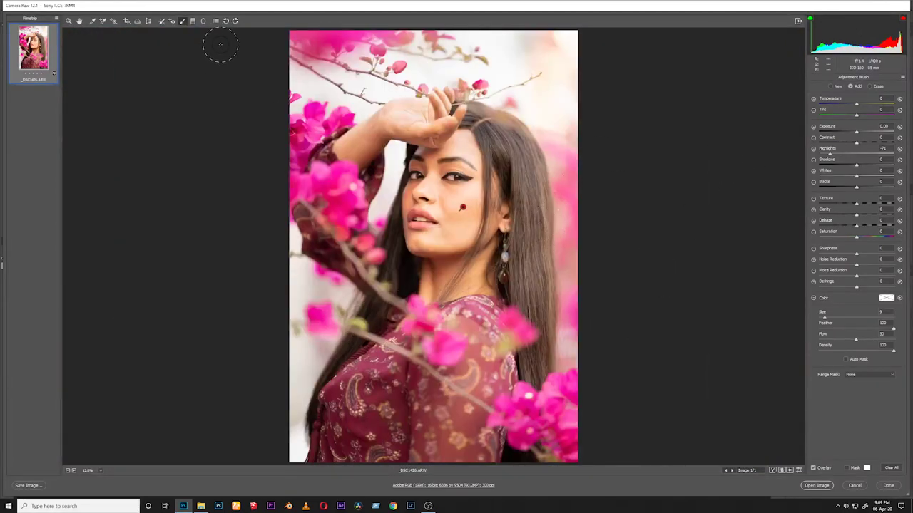
# - Leave the Adjustment Brush and set the whole photo's Contrast to -6
pyautogui.click(69, 20)
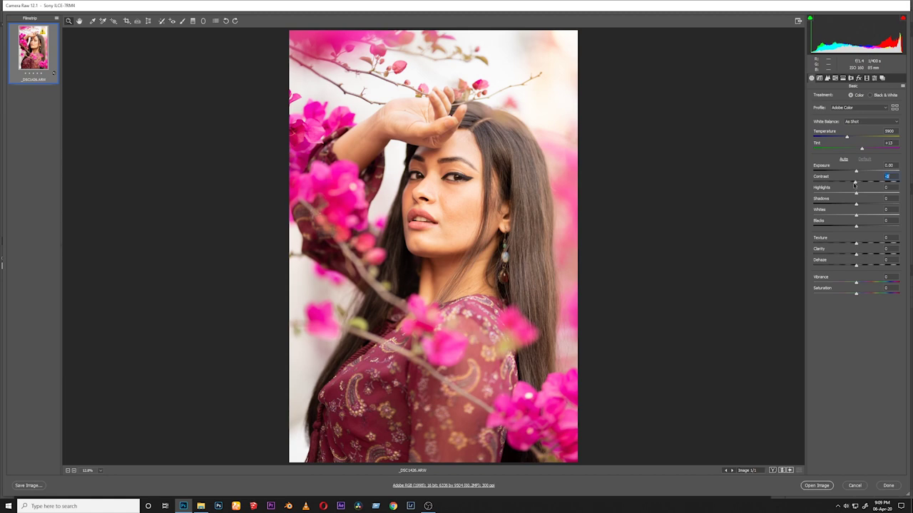
pyautogui.moveTo(855, 184); pyautogui.dragTo(852, 184)
pyautogui.scroll(4, 460, 208)
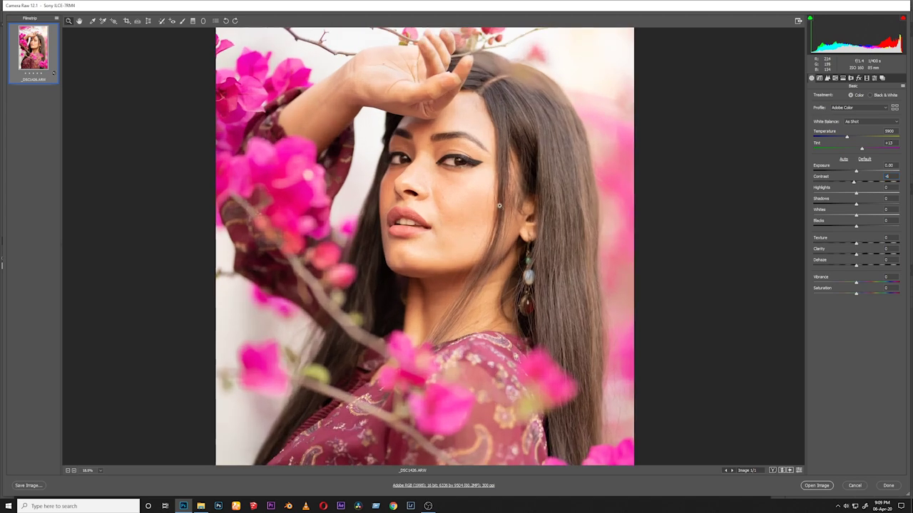
pyautogui.scroll(-5, 500, 206)
pyautogui.scroll(1, 492, 253)
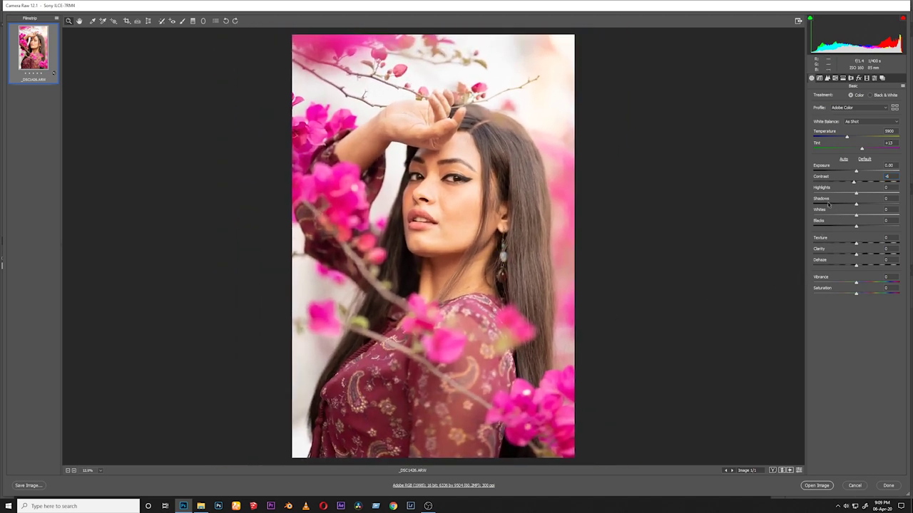
# - Set the photo's Shadows to +5, Blacks to -6 and Vibrance to -12
pyautogui.moveTo(826, 202); pyautogui.dragTo(827, 204)
pyautogui.moveTo(823, 223); pyautogui.dragTo(818, 225)
pyautogui.moveTo(827, 278); pyautogui.dragTo(824, 288)
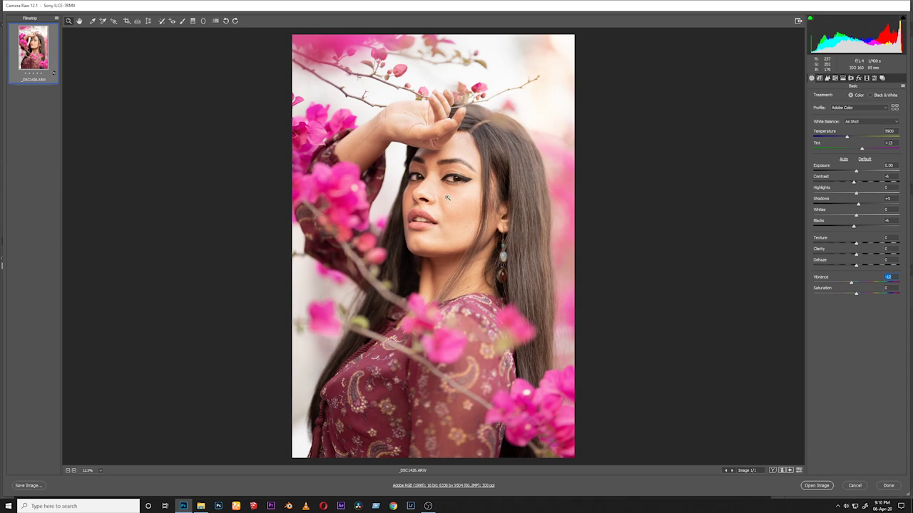
pyautogui.moveTo(447, 198); pyautogui.dragTo(485, 189)
pyautogui.scroll(1, 484, 189)
# - Enable chromatic aberration removal for the lens, and switch the profile corrections on and back off
pyautogui.click(851, 80)
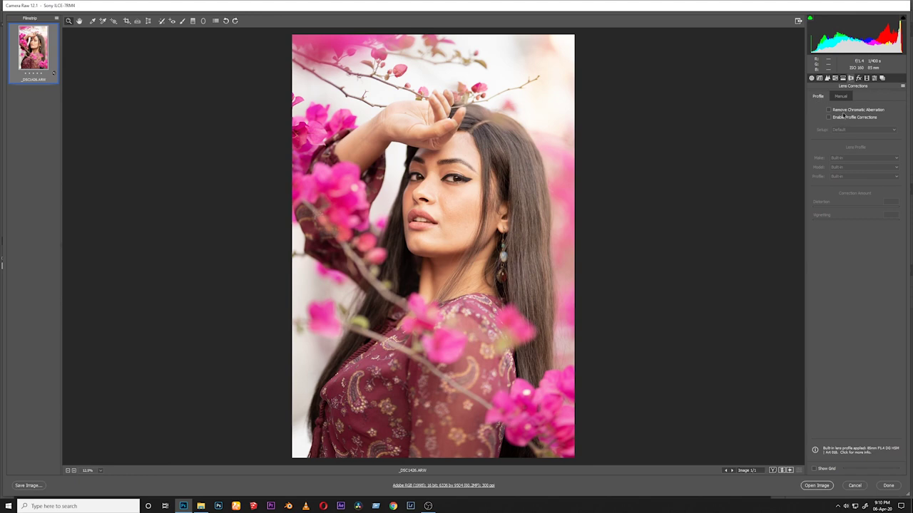
pyautogui.click(863, 111)
pyautogui.click(851, 118)
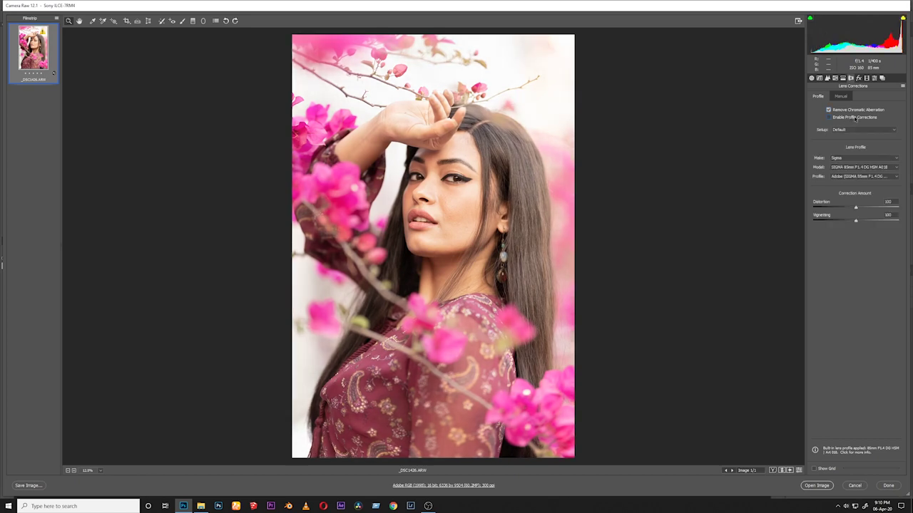
pyautogui.click(855, 117)
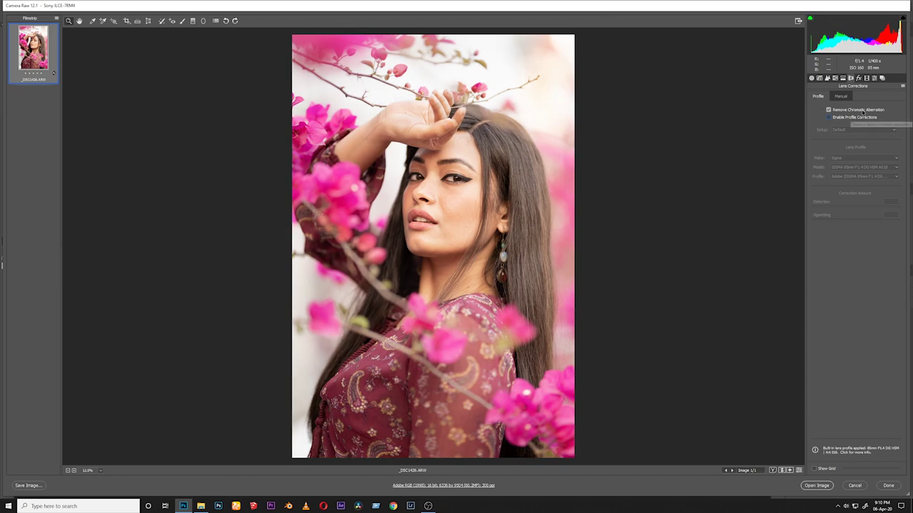
# - Add a subtle post-crop vignette with an Amount of -4 in Highlight Priority style
pyautogui.click(858, 79)
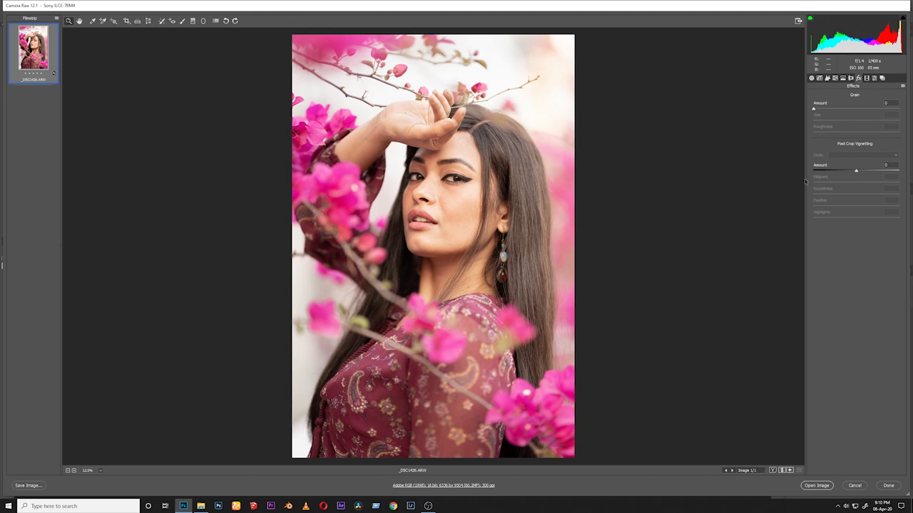
pyautogui.moveTo(827, 167)
pyautogui.mouseDown()
pyautogui.moveTo(820, 164)
pyautogui.moveTo(836, 165)
pyautogui.mouseUp()
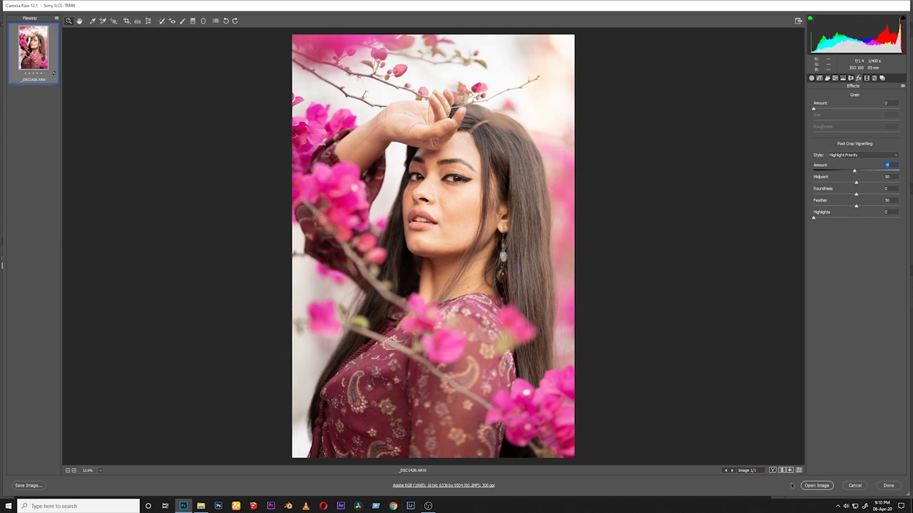
pyautogui.moveTo(443, 191); pyautogui.dragTo(537, 176)
pyautogui.moveTo(464, 239)
pyautogui.mouseDown()
pyautogui.moveTo(498, 227)
pyautogui.moveTo(467, 235)
pyautogui.mouseUp()
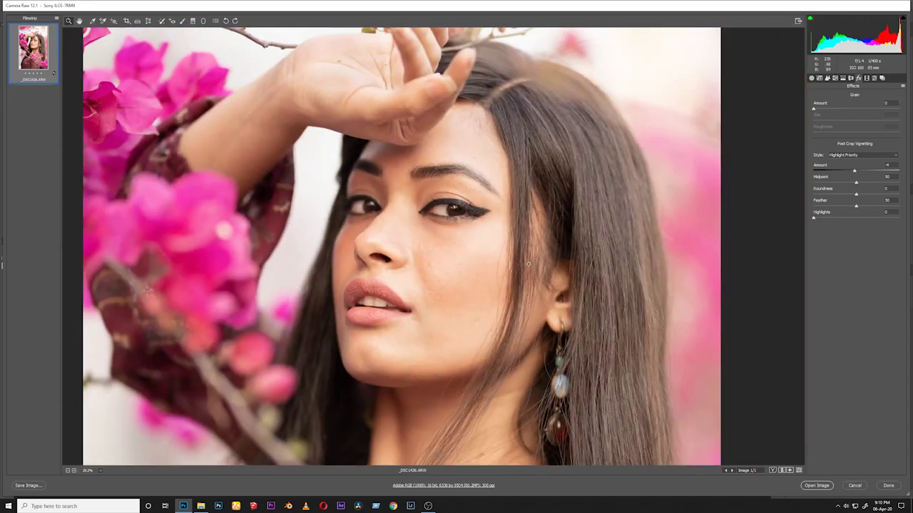
# - Open the adjusted raw photo in Photoshop, hide the Actions list and bring the face into close view
pyautogui.click(812, 486)
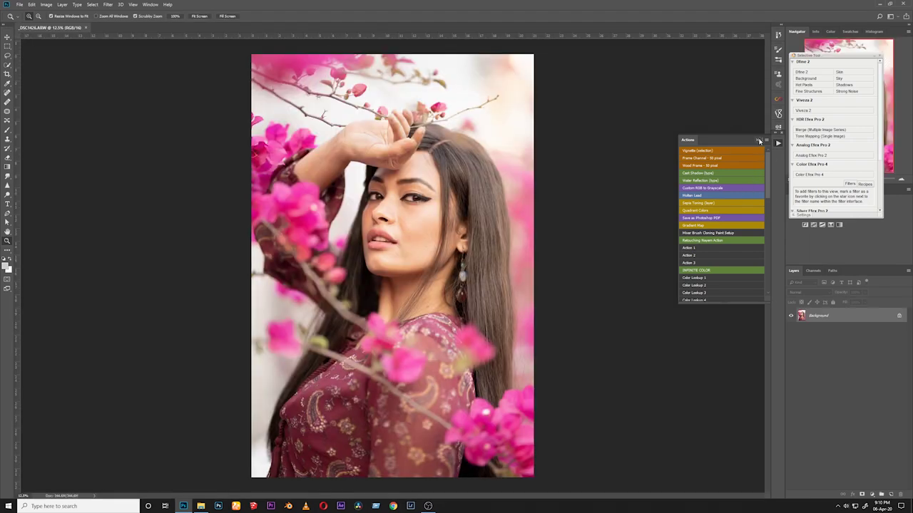
pyautogui.click(758, 140)
pyautogui.scroll(10, 412, 195)
pyautogui.scroll(-11, 442, 192)
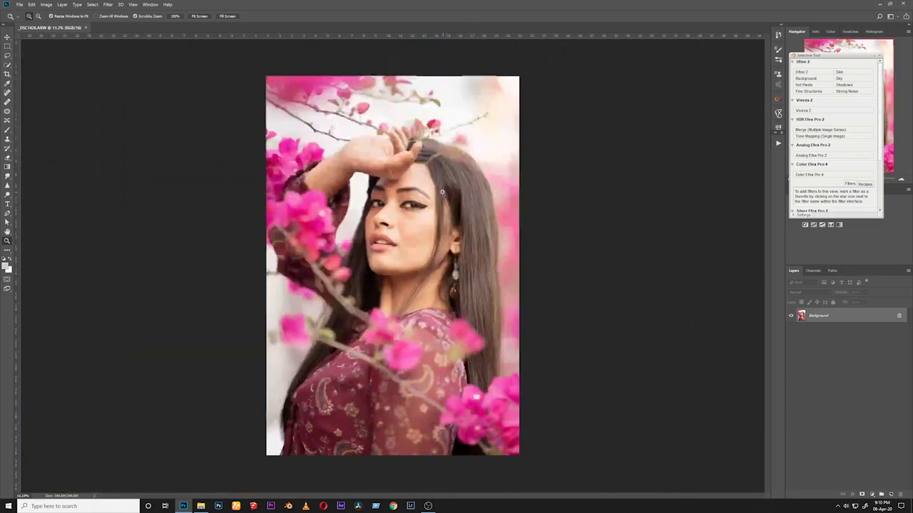
pyautogui.scroll(8, 442, 192)
pyautogui.scroll(-4, 467, 173)
pyautogui.scroll(2, 469, 172)
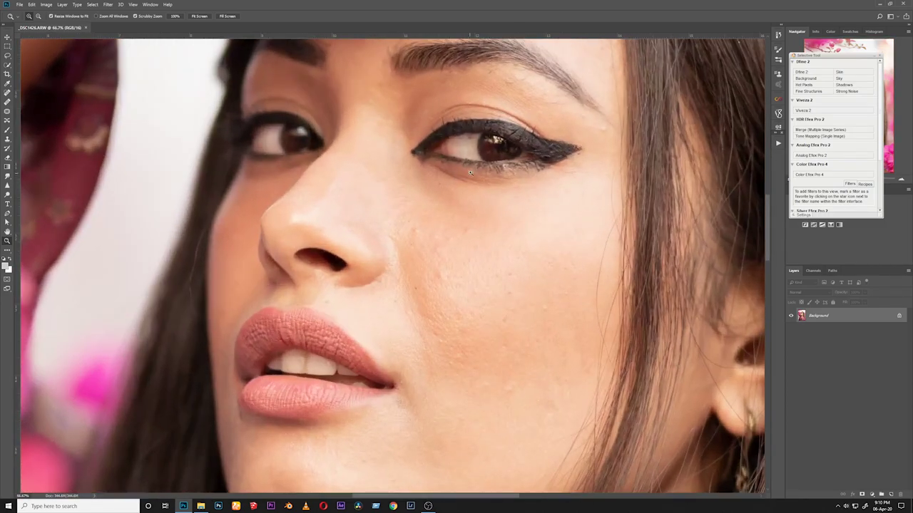
pyautogui.moveTo(470, 173)
pyautogui.mouseDown()
pyautogui.moveTo(462, 174)
pyautogui.moveTo(470, 174)
pyautogui.mouseUp()
pyautogui.moveTo(500, 227); pyautogui.dragTo(412, 255)
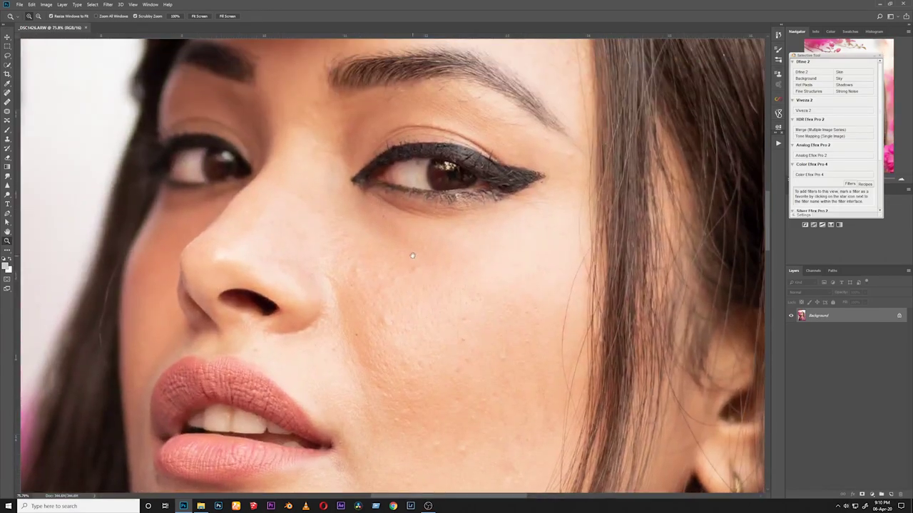
# - Add a new empty layer for retouching and set the Healing Brush to sample Current & Below
pyautogui.click(890, 494)
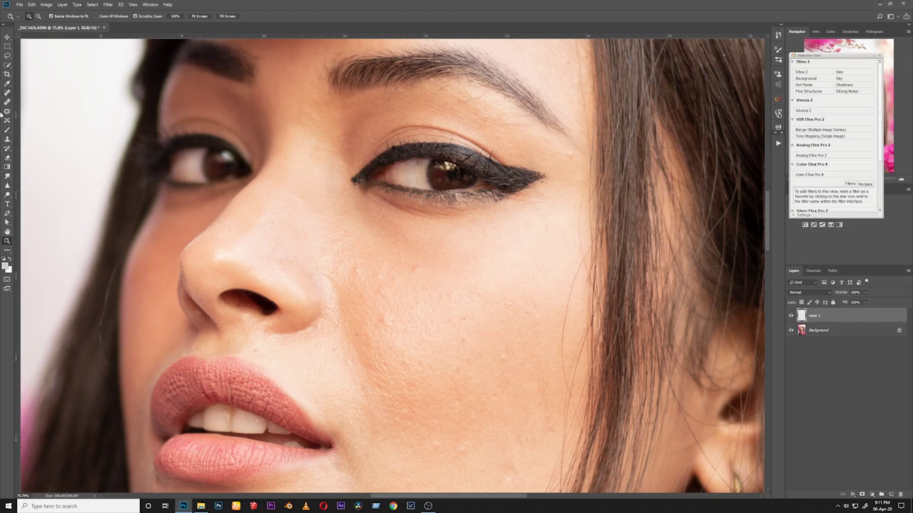
pyautogui.click(7, 103)
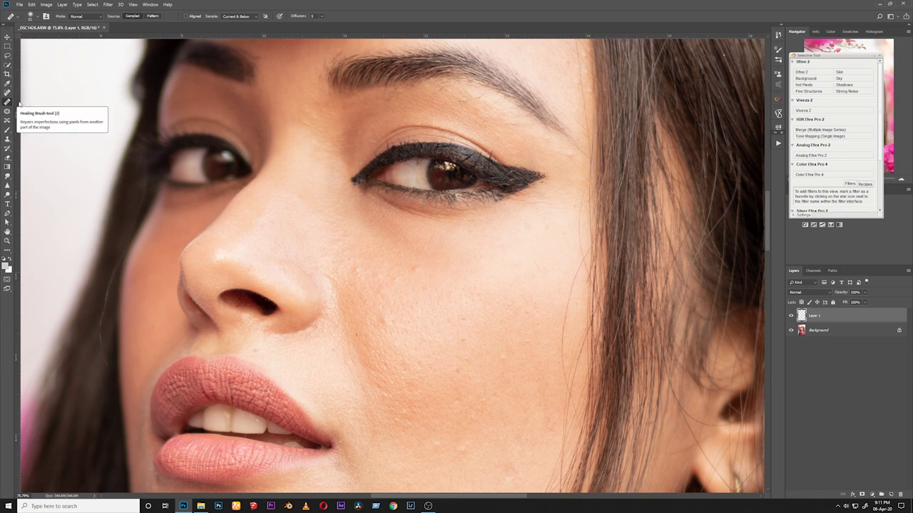
pyautogui.click(245, 17)
pyautogui.click(243, 29)
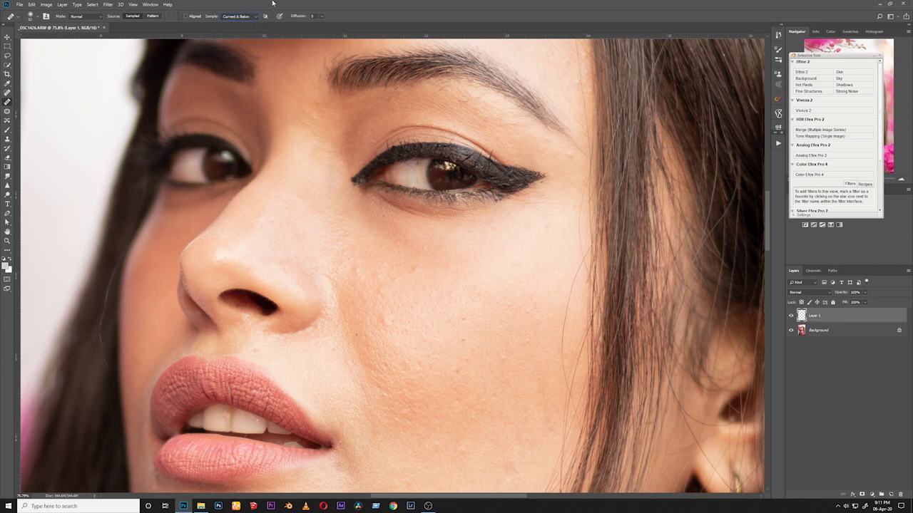
pyautogui.click(7, 243)
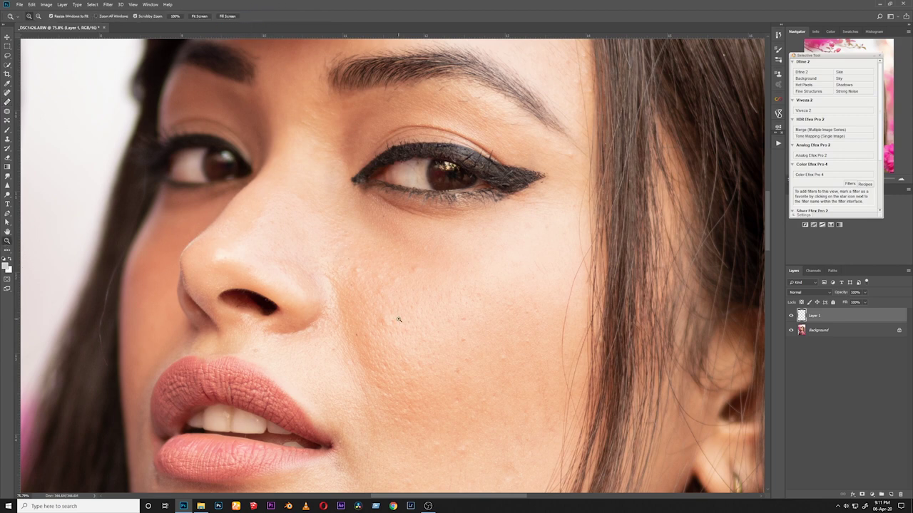
# - Heal the small bumps on the upper cheek below the eye and beside the nose with the Healing Brush
pyautogui.click(399, 318)
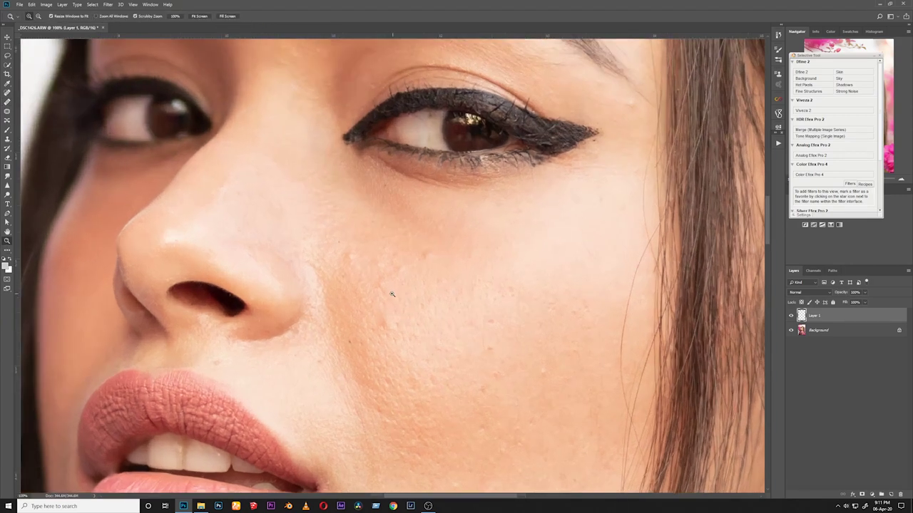
pyautogui.click(8, 126)
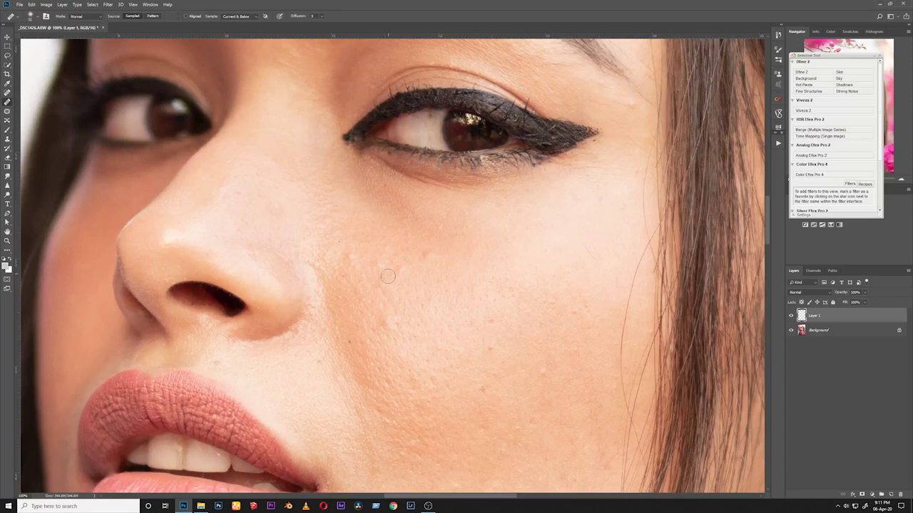
pyautogui.moveTo(366, 268); pyautogui.dragTo(347, 257)
pyautogui.keyDown('alt'); pyautogui.click(358, 253); pyautogui.keyUp('alt')
pyautogui.moveTo(419, 254); pyautogui.dragTo(428, 249)
pyautogui.scroll(-2, 455, 289)
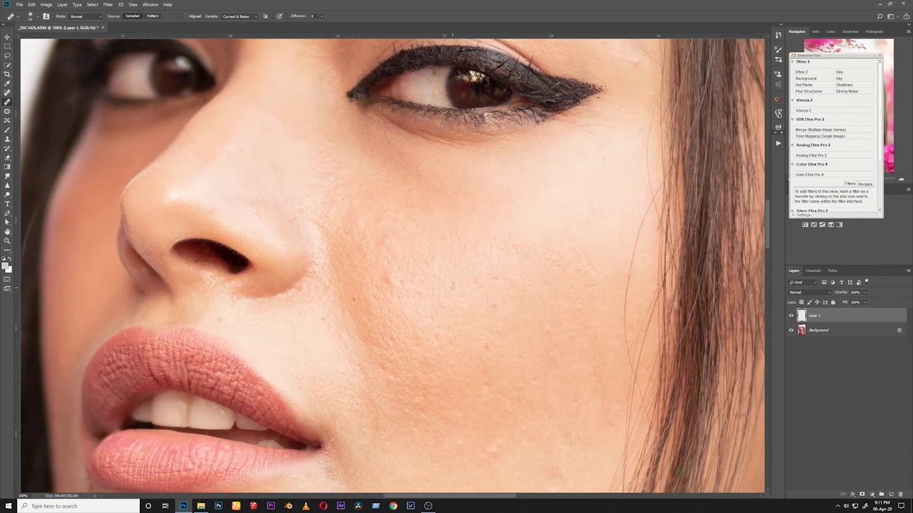
# - Heal the blemishes and raised pores across the middle of the cheek and down toward the mouth corner
pyautogui.scroll(-1, 428, 266)
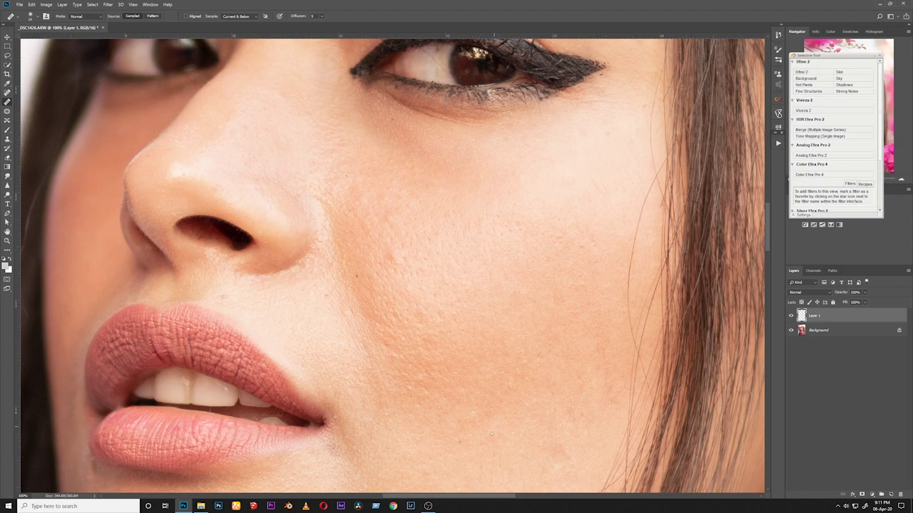
pyautogui.scroll(3, 477, 409)
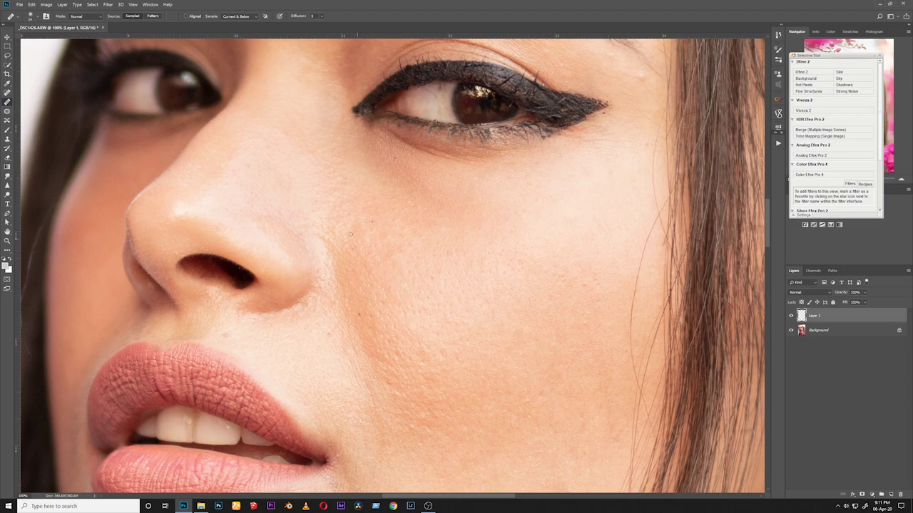
pyautogui.scroll(-5, 418, 252)
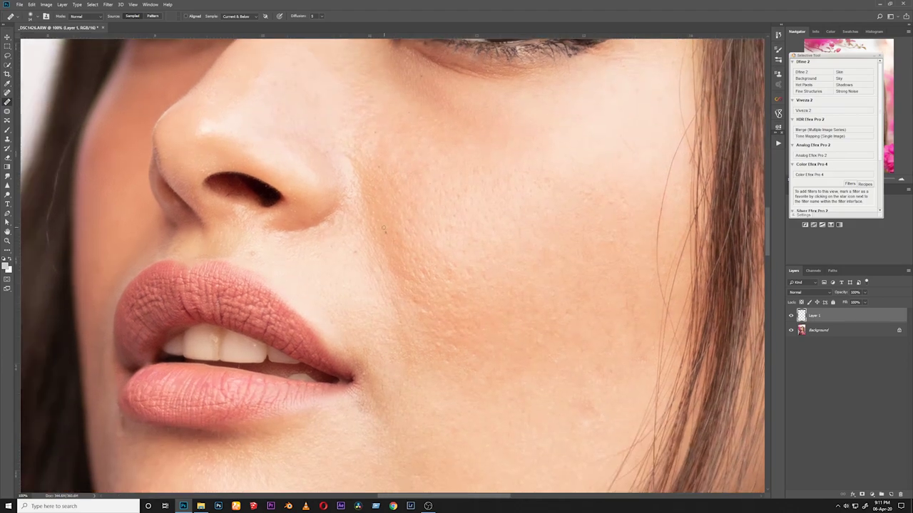
pyautogui.scroll(-4, 430, 225)
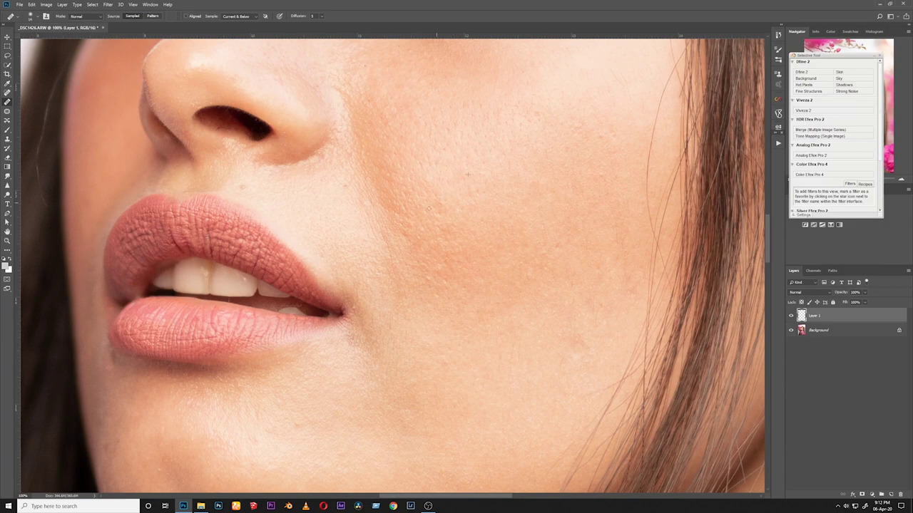
pyautogui.moveTo(509, 266); pyautogui.dragTo(378, 187)
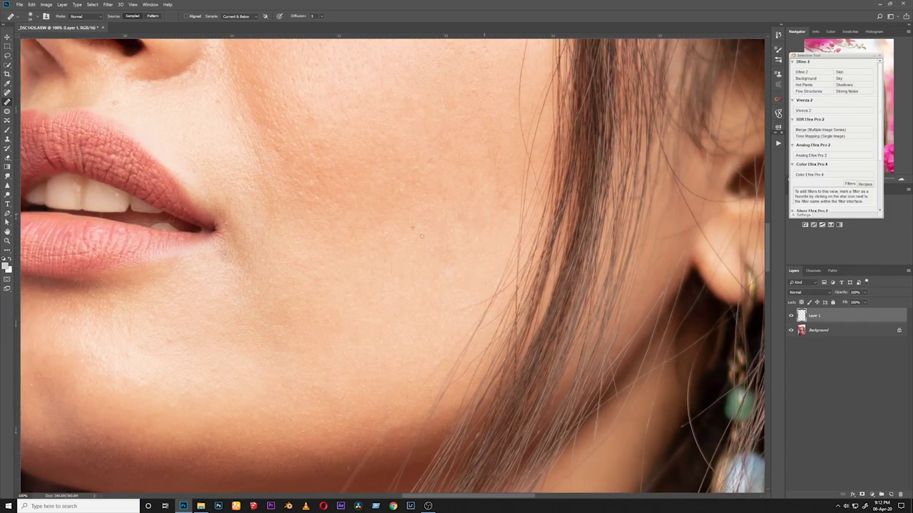
# - Clean the remaining spots on the outer and lower cheek and along the fold beside the nose
pyautogui.moveTo(421, 235); pyautogui.dragTo(429, 377)
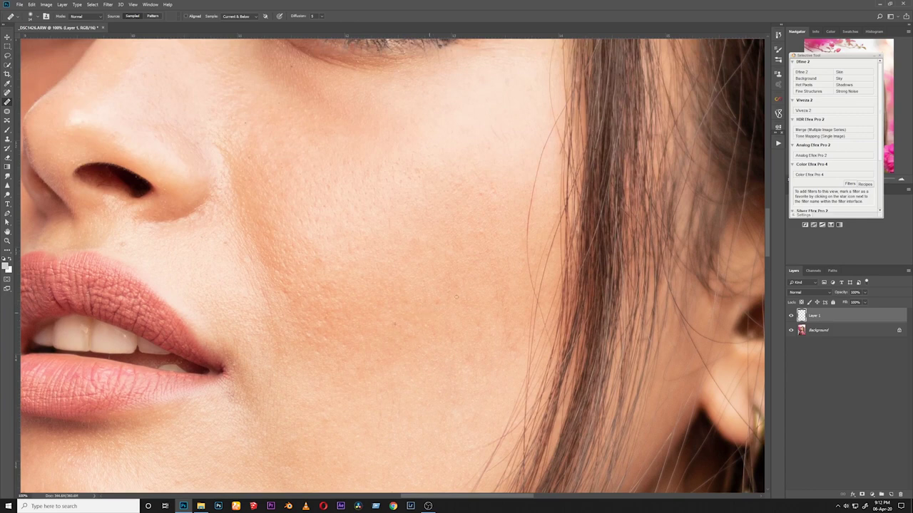
pyautogui.moveTo(433, 321); pyautogui.dragTo(593, 286)
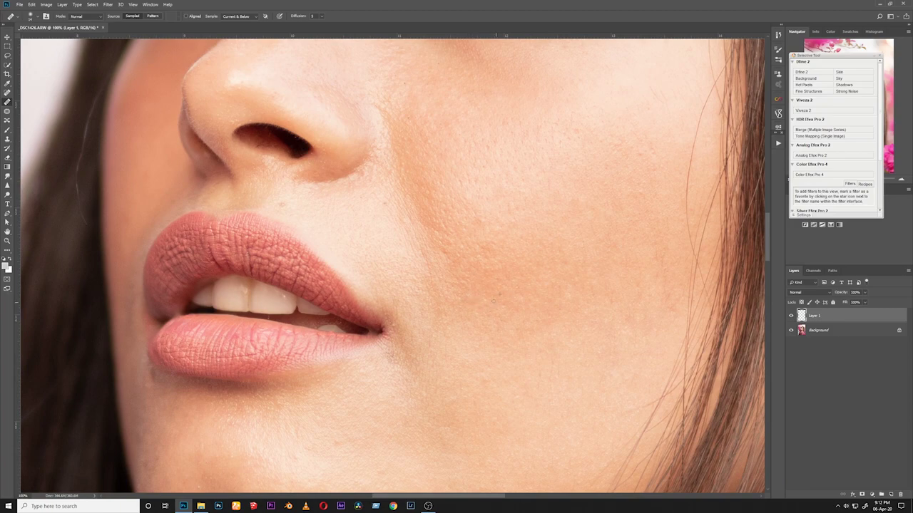
pyautogui.moveTo(439, 213); pyautogui.dragTo(452, 329)
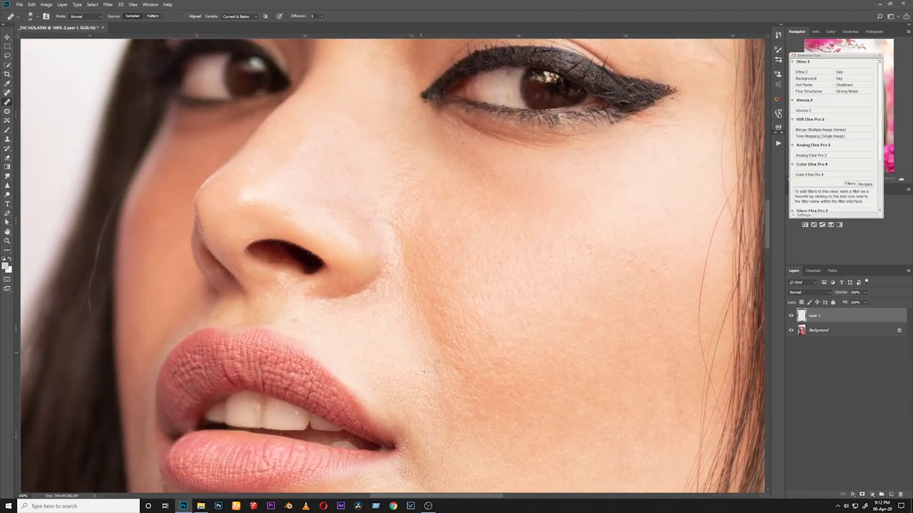
pyautogui.moveTo(339, 279); pyautogui.dragTo(389, 359)
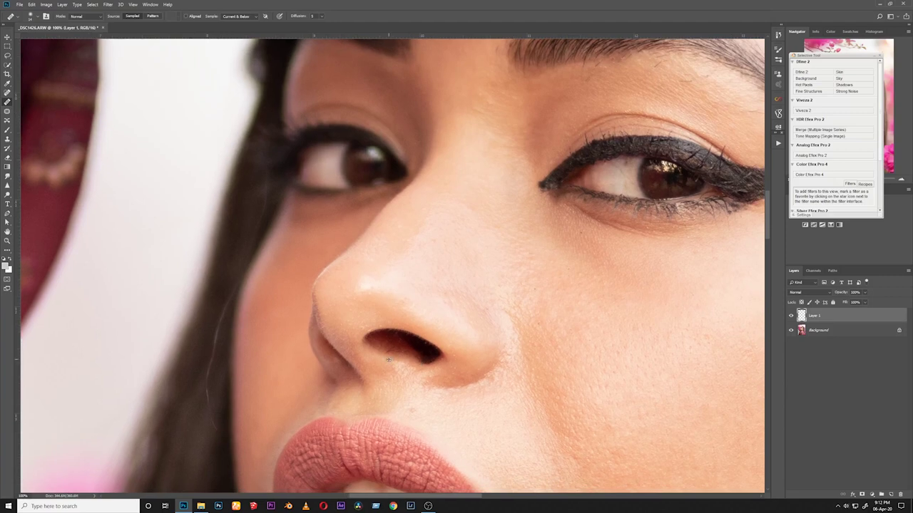
# - Enlarge the nose and rotate the canvas view for detailed retouching around the nostril
pyautogui.scroll(5, 389, 355)
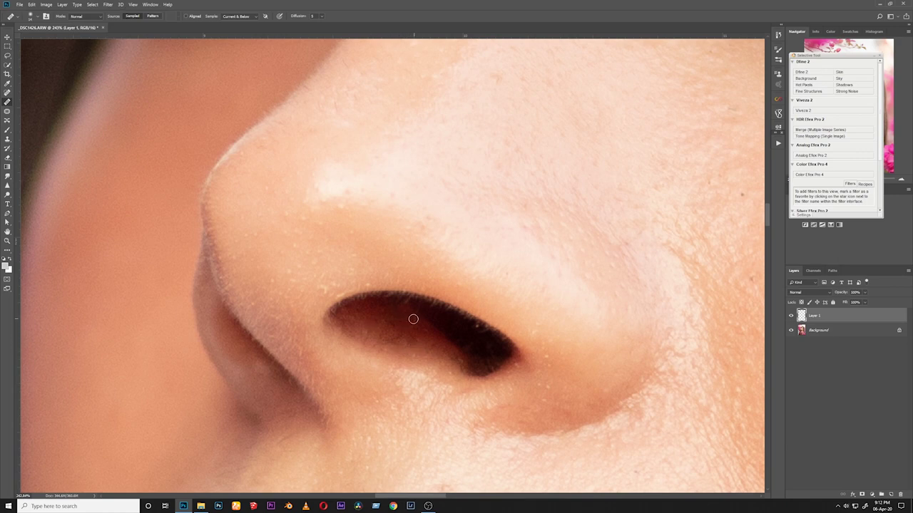
pyautogui.moveTo(467, 356); pyautogui.dragTo(283, 198)
pyautogui.press('r')
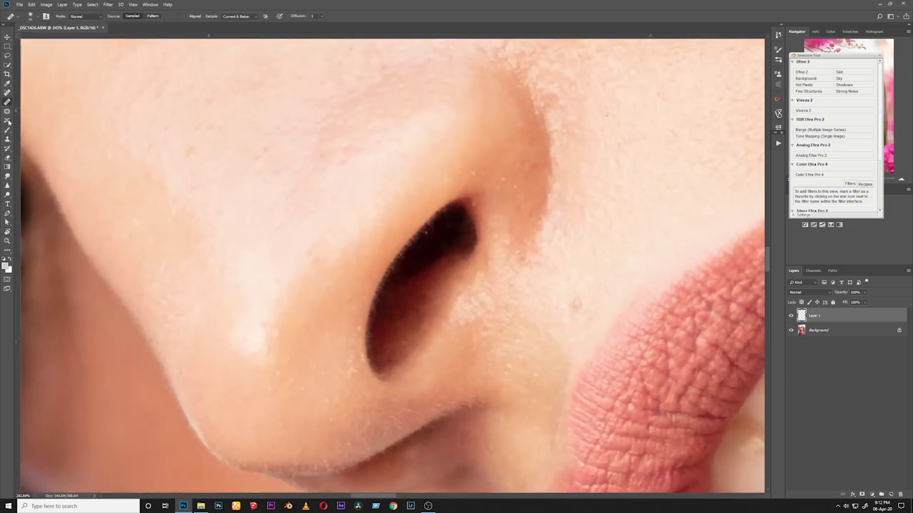
pyautogui.click(8, 140)
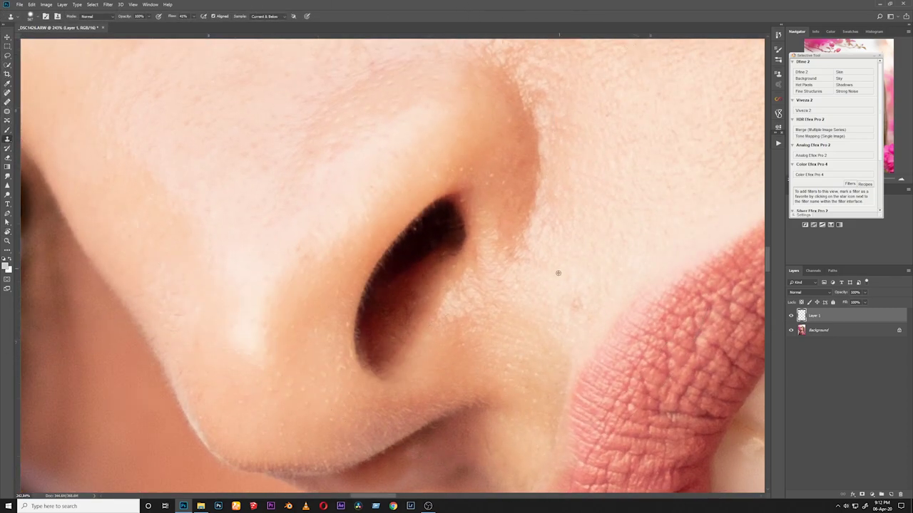
pyautogui.moveTo(453, 271); pyautogui.dragTo(276, 283)
pyautogui.moveTo(459, 252); pyautogui.dragTo(387, 248)
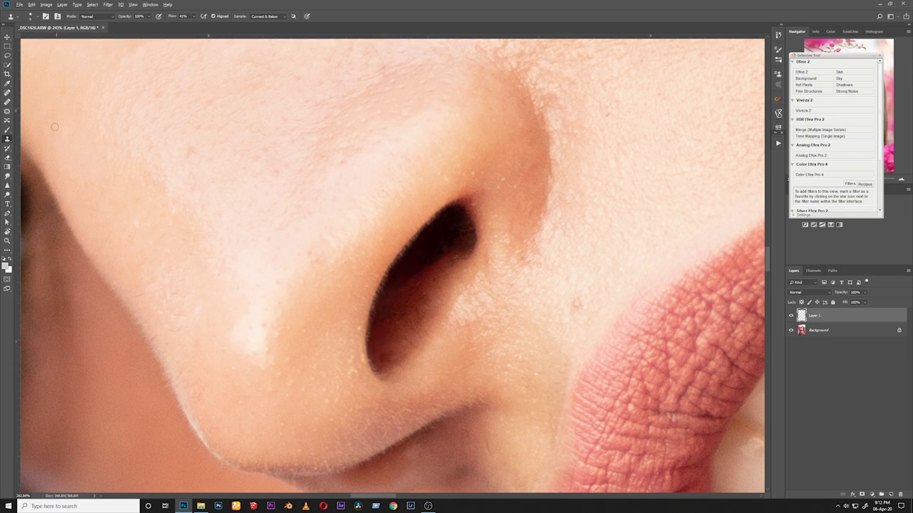
# - Remove the tiny light specks in and around the nostril with the Healing Brush, sampling clean areas close by
pyautogui.click(9, 103)
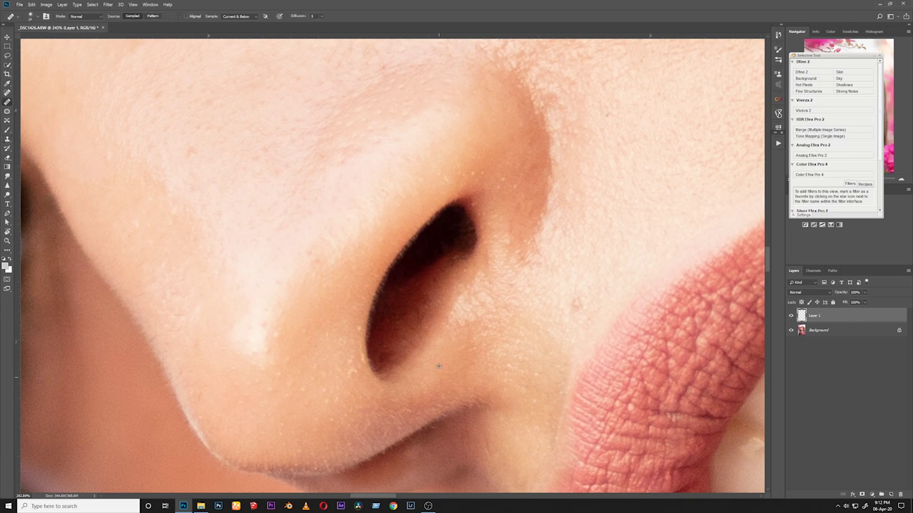
pyautogui.keyDown('alt'); pyautogui.click(415, 292); pyautogui.keyUp('alt')
pyautogui.moveTo(423, 292)
pyautogui.mouseDown()
pyautogui.moveTo(420, 329)
pyautogui.moveTo(408, 337)
pyautogui.moveTo(406, 321)
pyautogui.moveTo(386, 356)
pyautogui.mouseUp()
pyautogui.keyDown('alt'); pyautogui.click(407, 322); pyautogui.keyUp('alt')
pyautogui.moveTo(437, 302); pyautogui.dragTo(430, 319)
pyautogui.keyDown('alt'); pyautogui.click(434, 252); pyautogui.keyUp('alt')
pyautogui.moveTo(448, 246)
pyautogui.mouseDown()
pyautogui.moveTo(439, 249)
pyautogui.moveTo(471, 229)
pyautogui.mouseUp()
pyautogui.keyDown('alt'); pyautogui.click(464, 248); pyautogui.keyUp('alt')
pyautogui.keyDown('alt'); pyautogui.click(472, 245); pyautogui.keyUp('alt')
pyautogui.moveTo(471, 239); pyautogui.dragTo(390, 314)
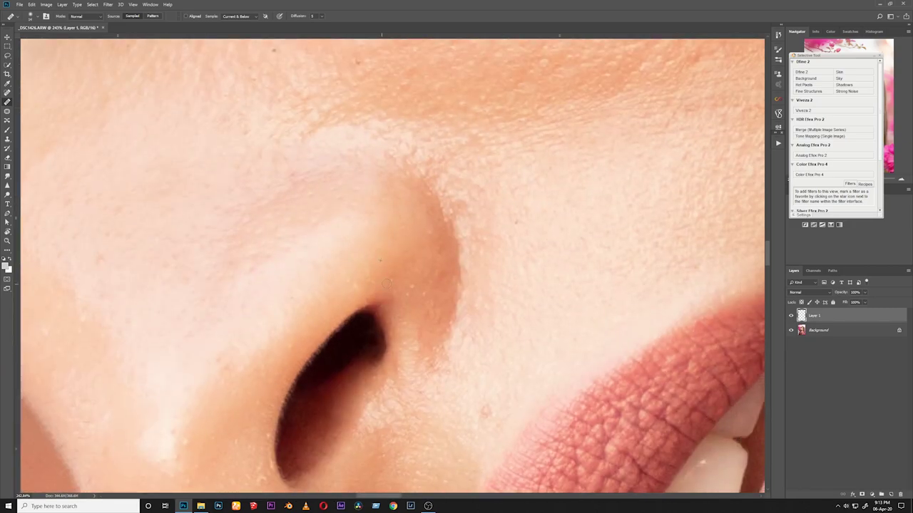
# - Heal the round mark above the upper lip and the small spots between the nose and the inner eye corner
pyautogui.moveTo(442, 333)
pyautogui.mouseDown()
pyautogui.moveTo(430, 149)
pyautogui.moveTo(434, 155)
pyautogui.mouseUp()
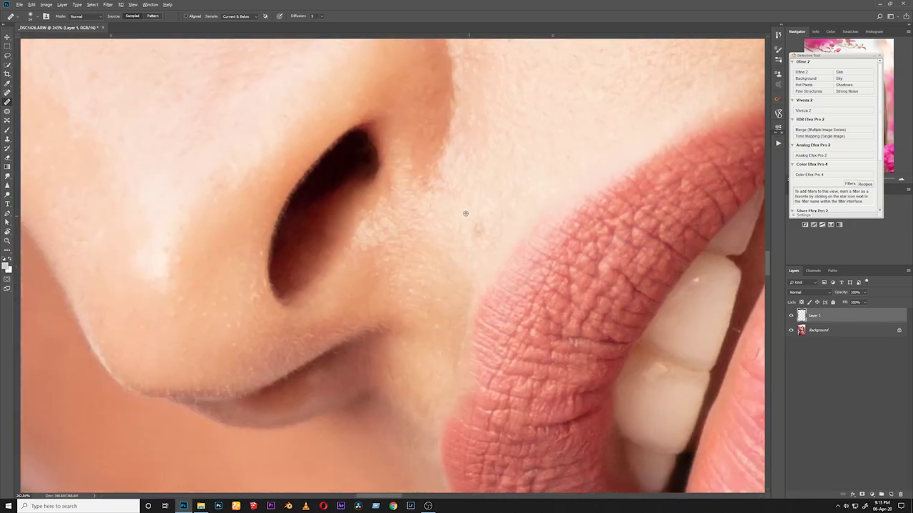
pyautogui.keyDown('alt'); pyautogui.click(465, 213); pyautogui.keyUp('alt')
pyautogui.moveTo(472, 234); pyautogui.dragTo(478, 235)
pyautogui.scroll(8, 471, 237)
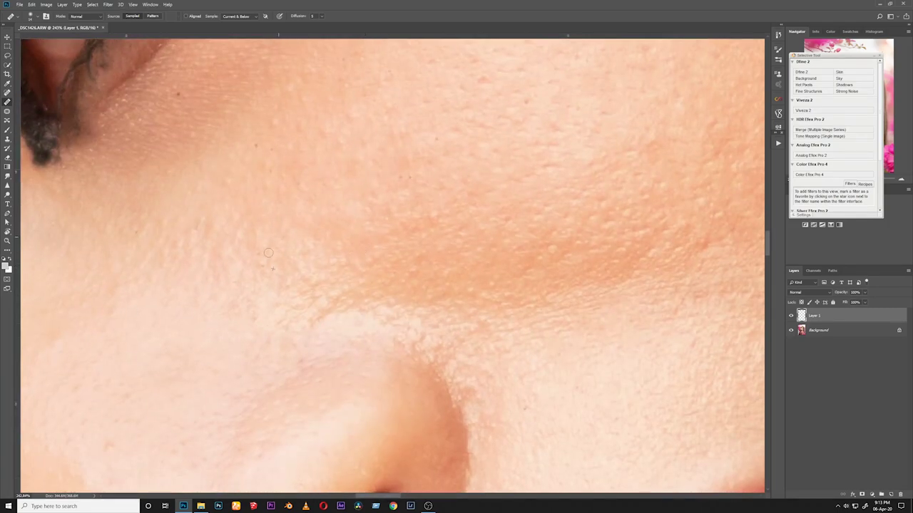
pyautogui.scroll(-6, 309, 139)
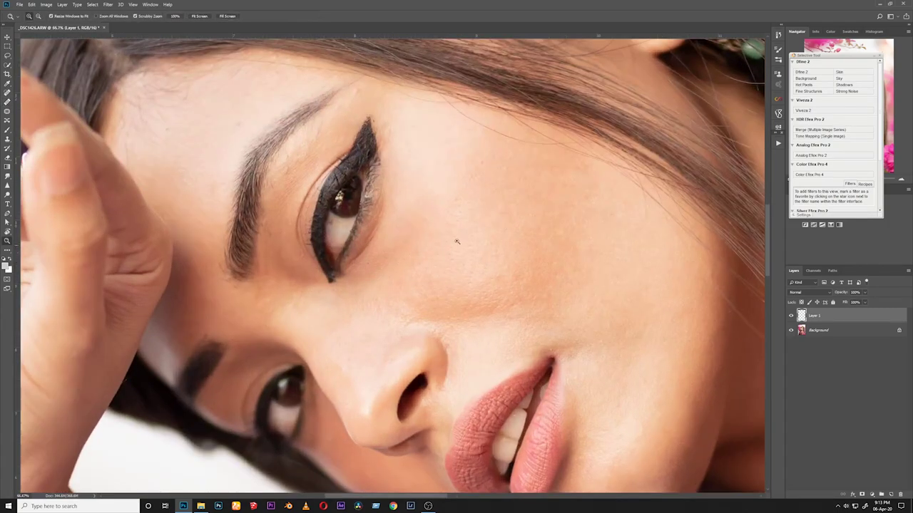
# - Heal the small spots on the forehead, around the eyebrow and on the cheek beside the eye
pyautogui.moveTo(236, 148); pyautogui.dragTo(390, 279)
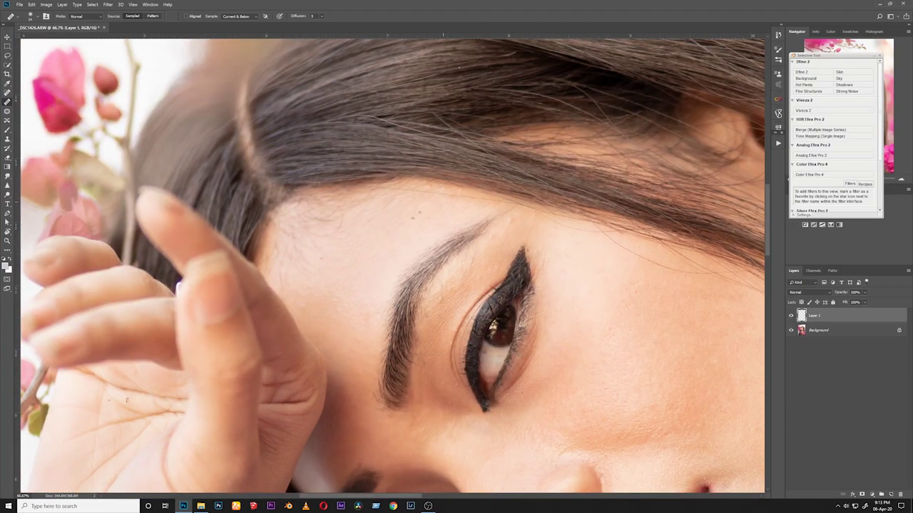
pyautogui.moveTo(329, 267); pyautogui.dragTo(174, 190)
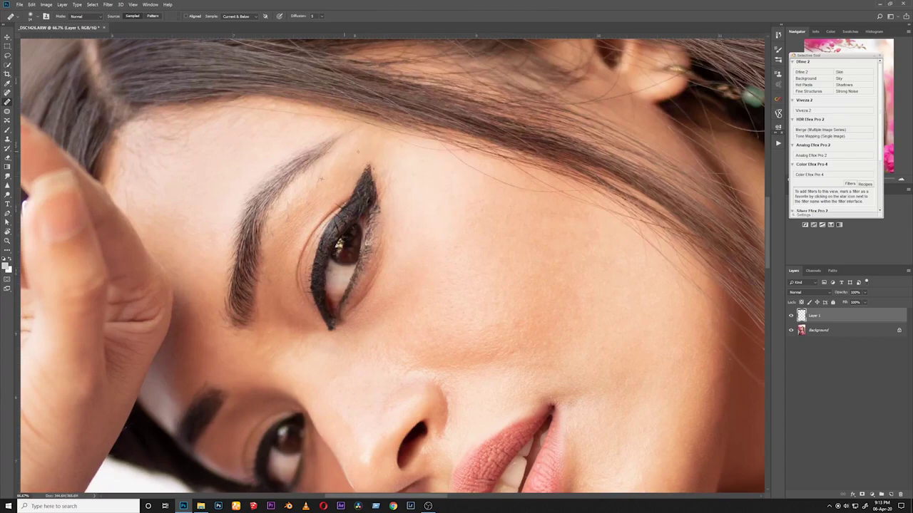
pyautogui.moveTo(475, 205); pyautogui.dragTo(308, 83)
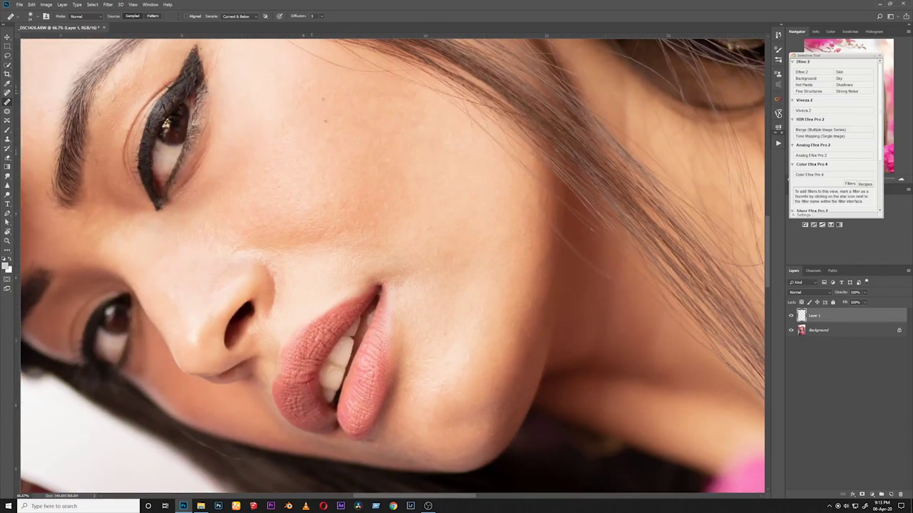
pyautogui.moveTo(329, 256); pyautogui.dragTo(361, 157)
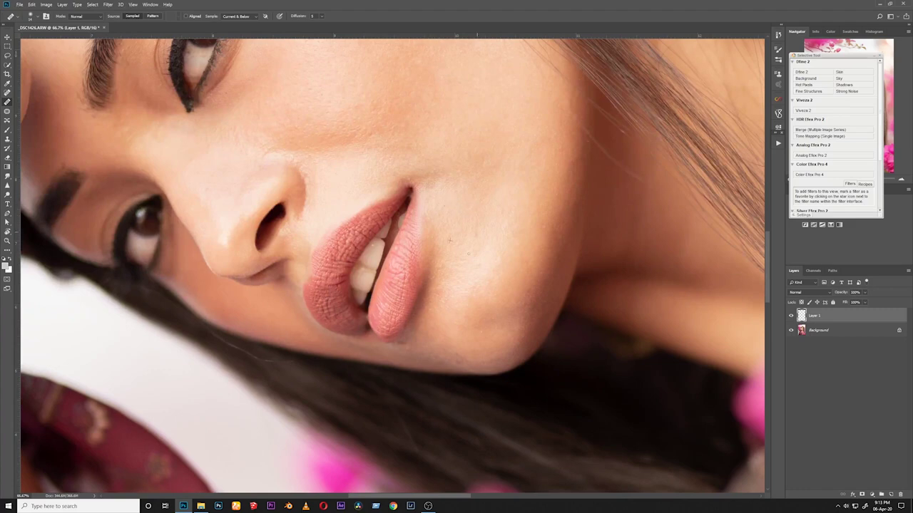
# - Heal the small marks on the chin below the lips and along the jawline toward the neck
pyautogui.moveTo(492, 291); pyautogui.dragTo(400, 183)
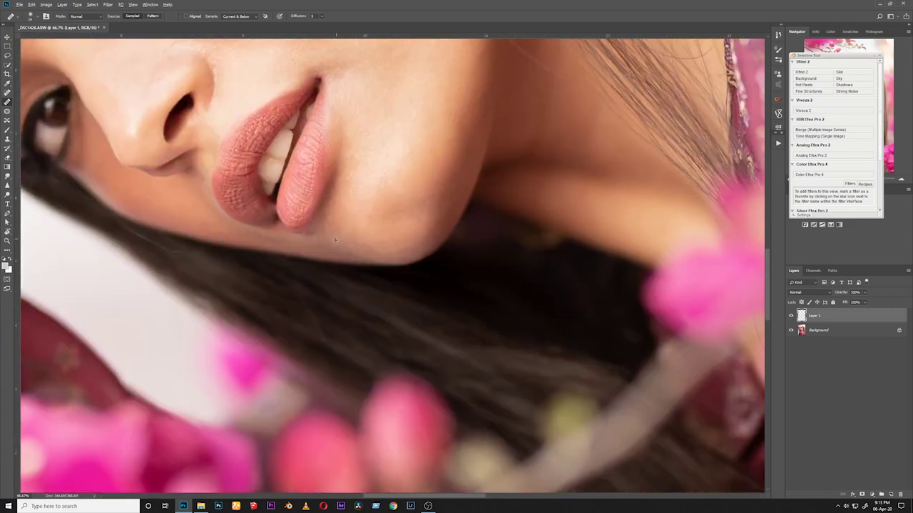
pyautogui.keyDown('alt'); pyautogui.moveTo(365, 241); pyautogui.dragTo(362, 243); pyautogui.keyUp('alt')
pyautogui.moveTo(376, 175); pyautogui.dragTo(388, 292)
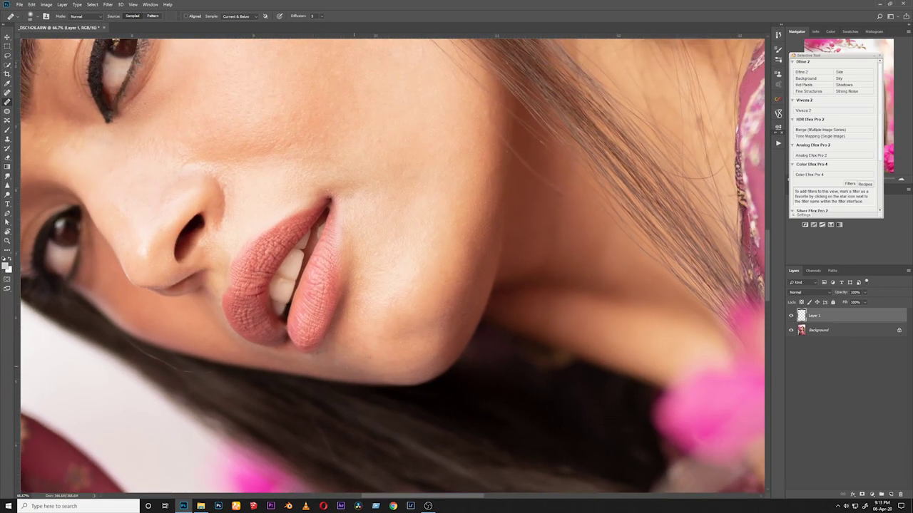
pyautogui.moveTo(450, 272); pyautogui.dragTo(352, 317)
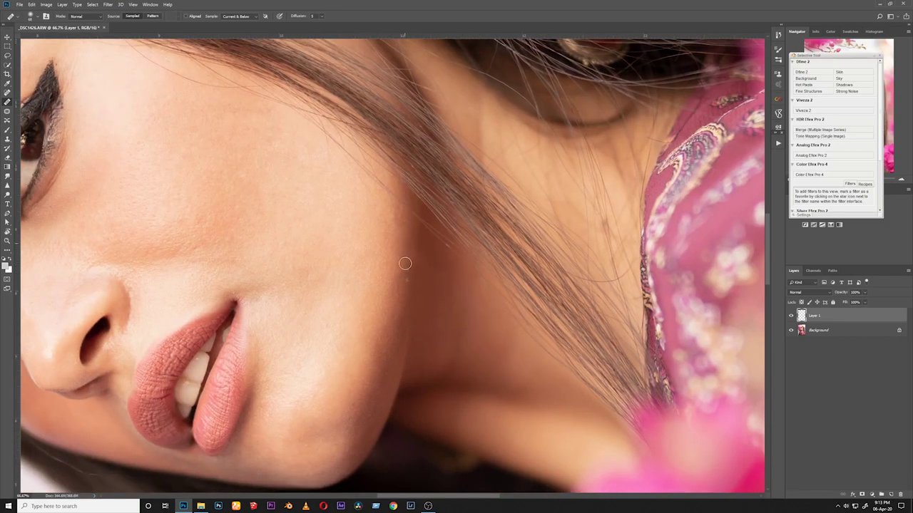
pyautogui.moveTo(339, 194); pyautogui.dragTo(394, 368)
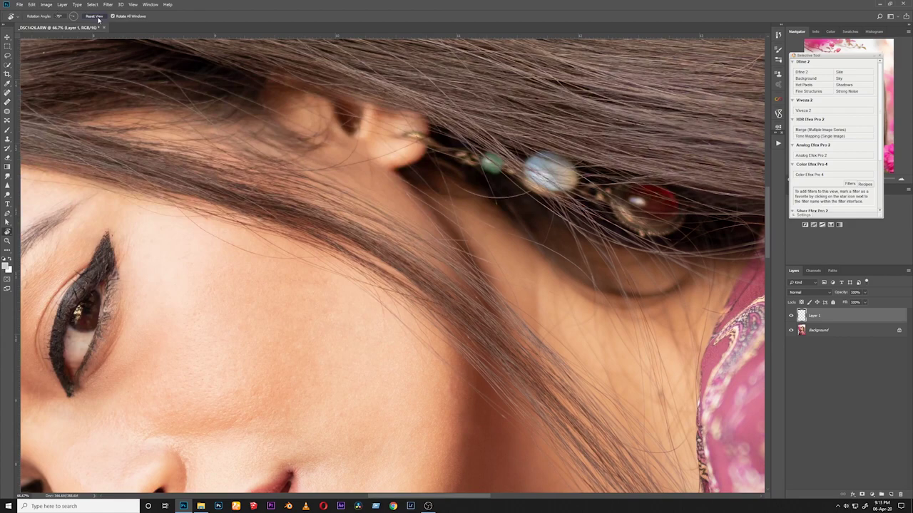
# - Reset the canvas rotation and bring the raised palm into close view
pyautogui.click(94, 16)
pyautogui.hotkey('ctrl', '0')
pyautogui.hotkey('ctrl', '+')
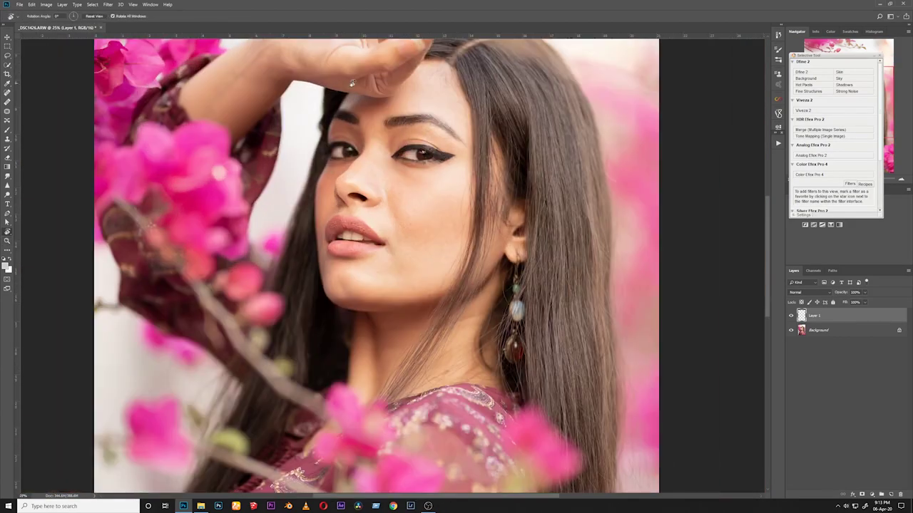
pyautogui.moveTo(352, 84); pyautogui.dragTo(421, 260)
pyautogui.keyDown('ctrl'); pyautogui.click(385, 181); pyautogui.keyUp('ctrl')
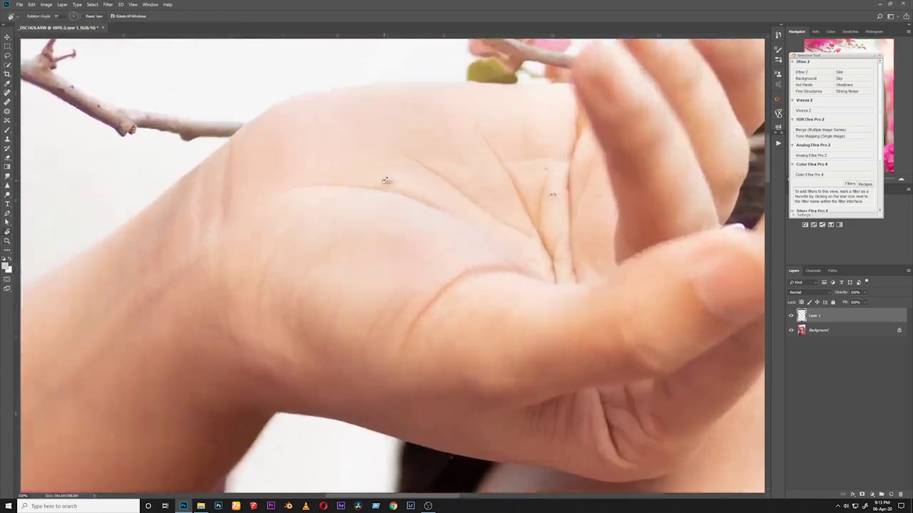
# - Remove the three dark specks on the palm with the Healing Brush, sampling clean skin beside them
pyautogui.press('s')
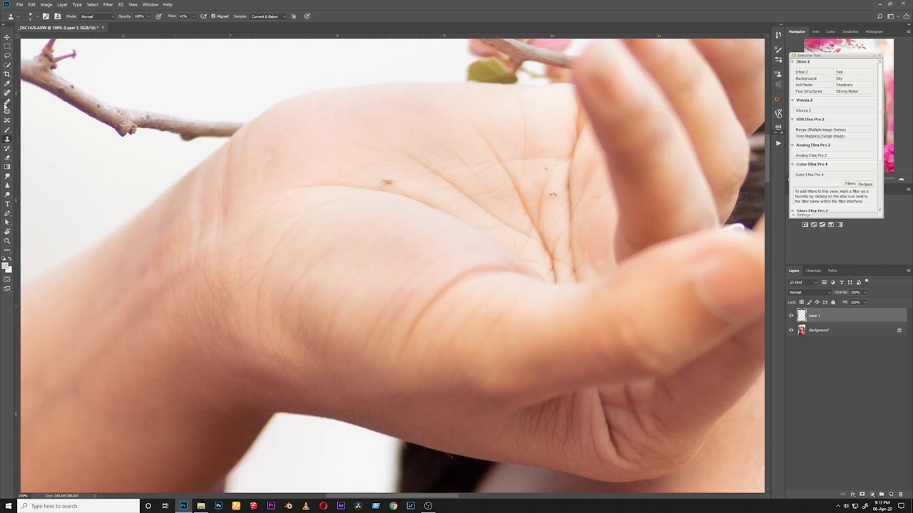
pyautogui.click(7, 102)
pyautogui.keyDown('alt'); pyautogui.click(370, 173); pyautogui.keyUp('alt')
pyautogui.moveTo(392, 184); pyautogui.dragTo(383, 181)
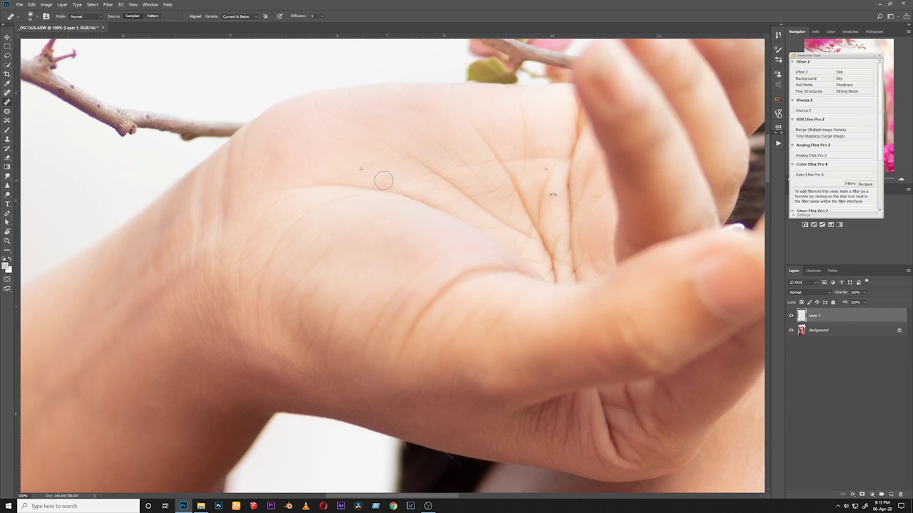
pyautogui.click(551, 196)
pyautogui.keyDown('alt'); pyautogui.click(539, 172); pyautogui.keyUp('alt')
pyautogui.click(547, 169)
# - Examine the hand, neck and face for remaining blemishes, ending with a close look at the eyebrow
pyautogui.press('z')
pyautogui.moveTo(550, 172); pyautogui.dragTo(518, 186)
pyautogui.moveTo(447, 221); pyautogui.dragTo(480, 220)
pyautogui.moveTo(438, 273); pyautogui.dragTo(460, 239)
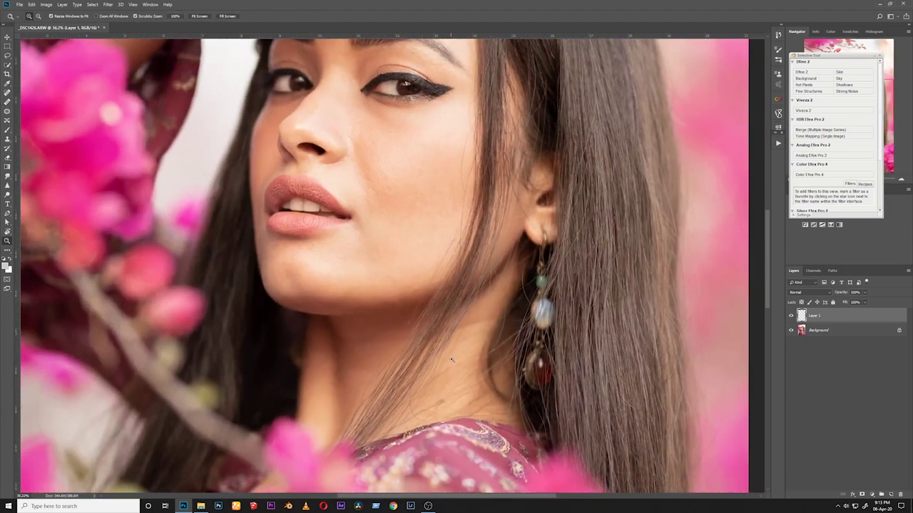
pyautogui.moveTo(445, 392)
pyautogui.mouseDown()
pyautogui.moveTo(468, 388)
pyautogui.moveTo(447, 391)
pyautogui.mouseUp()
pyautogui.moveTo(396, 155); pyautogui.dragTo(429, 268)
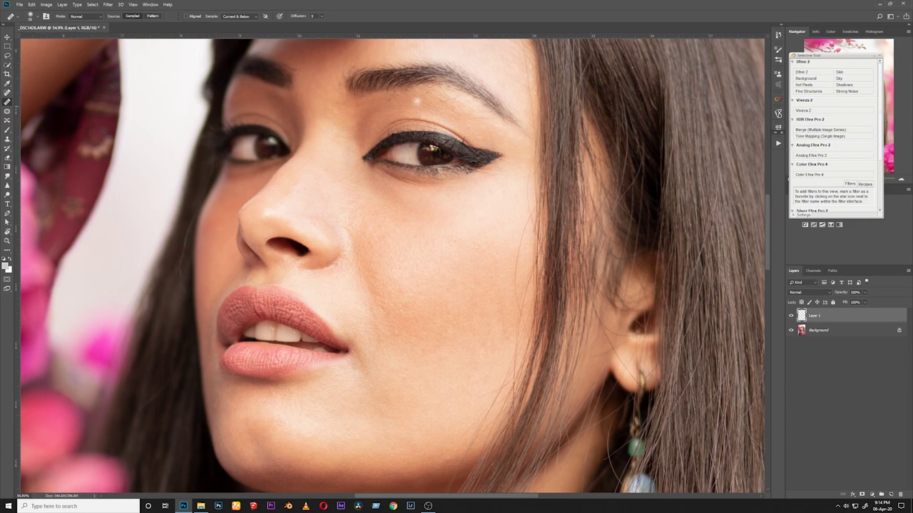
pyautogui.moveTo(383, 90); pyautogui.dragTo(399, 96)
pyautogui.moveTo(389, 117)
pyautogui.mouseDown()
pyautogui.moveTo(406, 136)
pyautogui.moveTo(430, 249)
pyautogui.moveTo(484, 236)
pyautogui.moveTo(499, 219)
pyautogui.mouseUp()
# - Clean up the stray brow hairs along the underside of the eyebrow with the Clone Stamp
pyautogui.press('s')
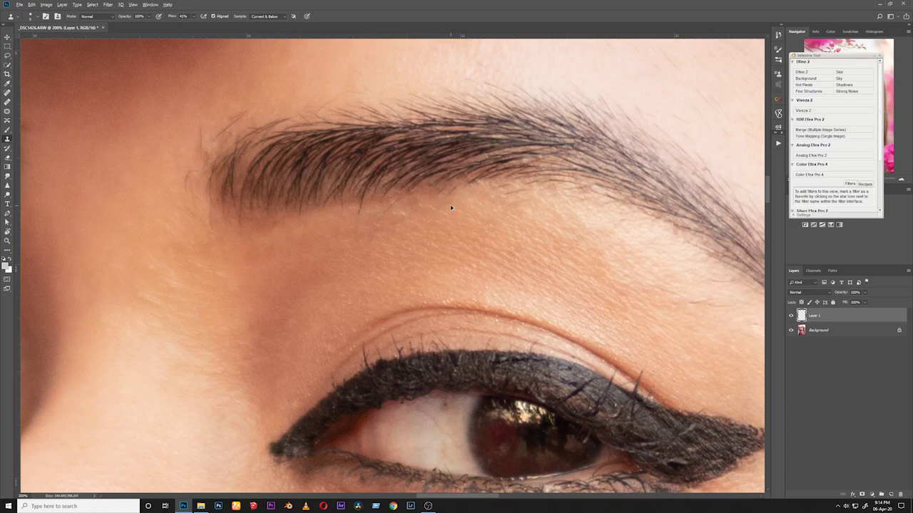
pyautogui.moveTo(669, 299); pyautogui.dragTo(426, 178)
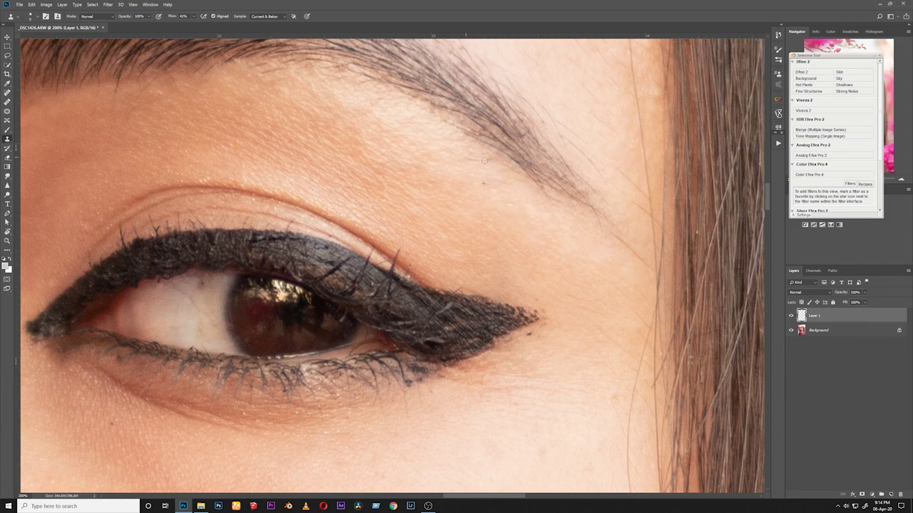
pyautogui.hscroll(5, 399, 228)
pyautogui.scroll(3, 399, 228)
pyautogui.scroll(-3, 338, 105)
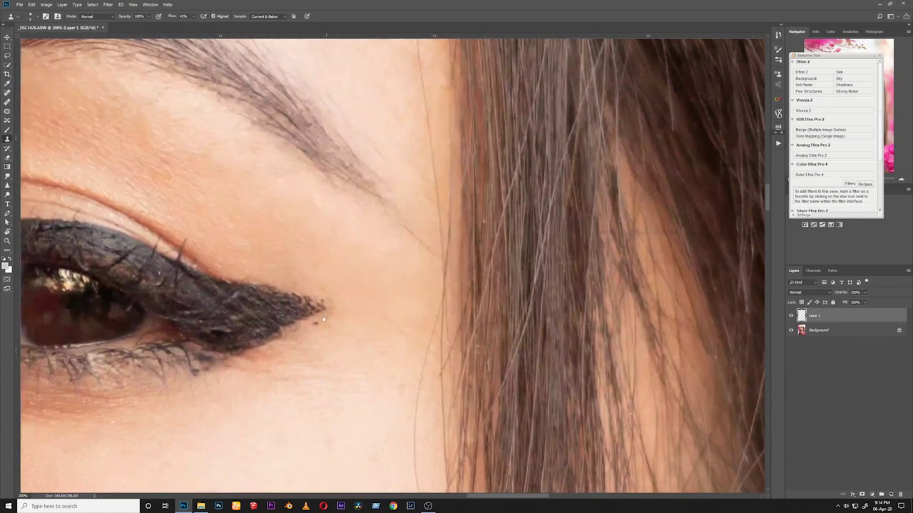
# - Clone along the edges of the eyeliner wing to sharpen its outer tip and remove the specks beside it
pyautogui.scroll(-3, 399, 214)
pyautogui.hscroll(-3, 399, 214)
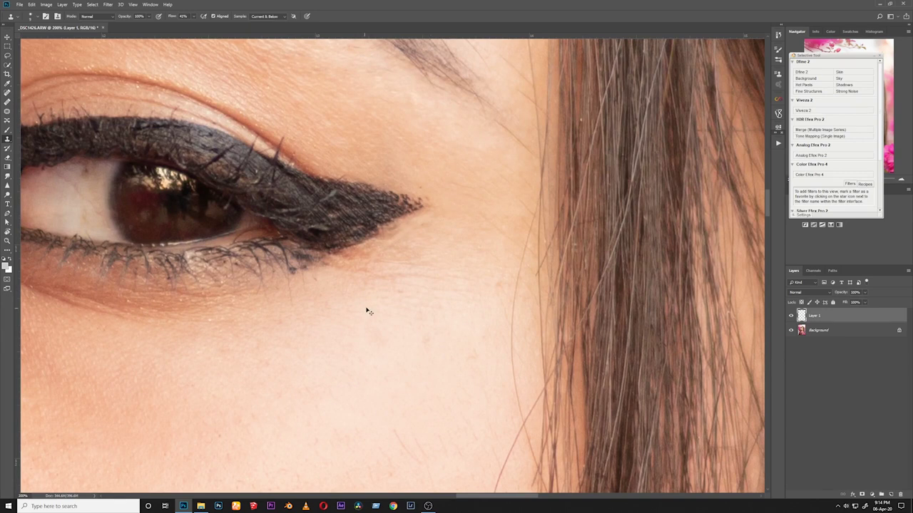
pyautogui.scroll(3, 366, 309)
pyautogui.hscroll(-2, 366, 310)
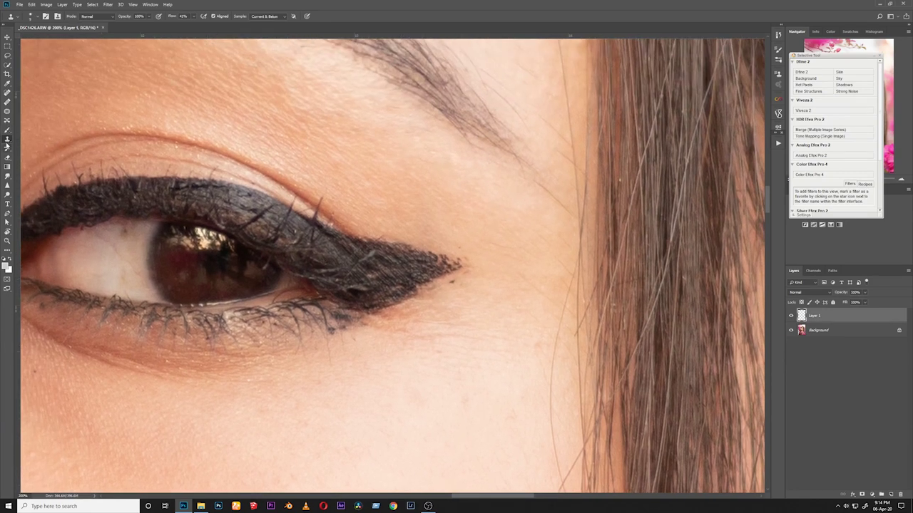
pyautogui.moveTo(400, 296)
pyautogui.mouseDown()
pyautogui.moveTo(403, 320)
pyautogui.moveTo(415, 282)
pyautogui.moveTo(391, 288)
pyautogui.moveTo(401, 293)
pyautogui.moveTo(456, 270)
pyautogui.moveTo(420, 266)
pyautogui.moveTo(441, 261)
pyautogui.moveTo(432, 258)
pyautogui.moveTo(431, 267)
pyautogui.moveTo(454, 264)
pyautogui.moveTo(421, 284)
pyautogui.mouseUp()
pyautogui.keyDown('alt'); pyautogui.click(417, 278); pyautogui.keyUp('alt')
pyautogui.keyDown('alt'); pyautogui.click(420, 266); pyautogui.keyUp('alt')
pyautogui.keyDown('alt'); pyautogui.click(420, 267); pyautogui.keyUp('alt')
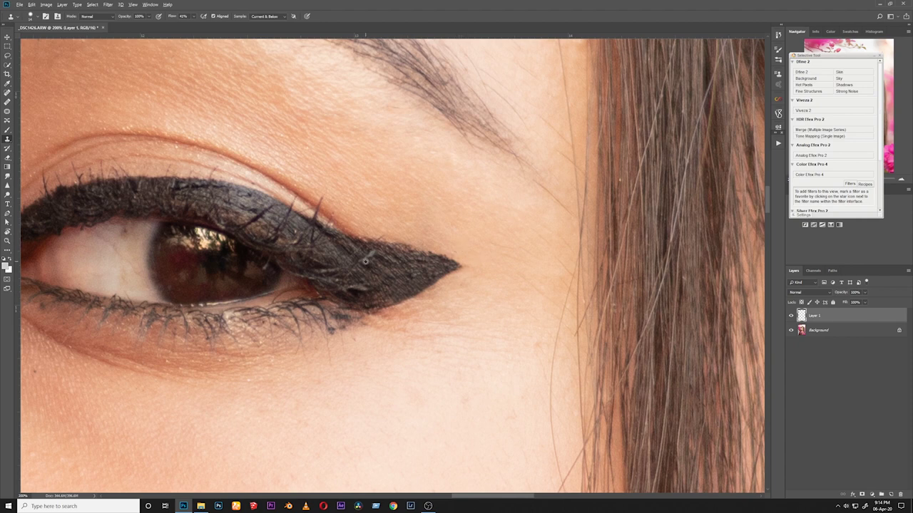
# - Clone clean skin over the stray lashes just beneath the lower edge of the eyeliner wing
pyautogui.keyDown('alt'); pyautogui.click(355, 329); pyautogui.keyUp('alt')
pyautogui.keyDown('alt'); pyautogui.rightClick(346, 331); pyautogui.keyUp('alt')
pyautogui.moveTo(339, 327); pyautogui.dragTo(376, 325)
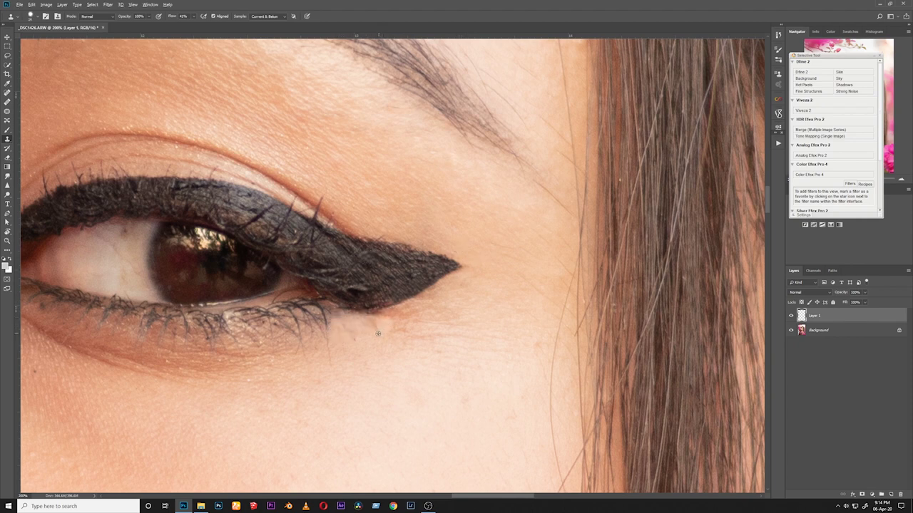
# - Smooth the reddish patch and fine lines below the eyeliner wing with the Clone Stamp, resampling nearby clean skin
pyautogui.keyDown('alt'); pyautogui.rightClick(381, 334); pyautogui.keyUp('alt')
pyautogui.keyDown('alt'); pyautogui.rightClick(385, 343); pyautogui.keyUp('alt')
pyautogui.keyDown('alt'); pyautogui.click(384, 340); pyautogui.keyUp('alt')
pyautogui.keyDown('alt'); pyautogui.click(400, 338); pyautogui.keyUp('alt')
pyautogui.moveTo(383, 336)
pyautogui.mouseDown()
pyautogui.moveTo(435, 317)
pyautogui.moveTo(422, 348)
pyautogui.moveTo(410, 331)
pyautogui.moveTo(460, 305)
pyautogui.moveTo(450, 354)
pyautogui.moveTo(433, 320)
pyautogui.moveTo(483, 285)
pyautogui.moveTo(490, 293)
pyautogui.moveTo(445, 300)
pyautogui.moveTo(403, 326)
pyautogui.moveTo(407, 332)
pyautogui.moveTo(396, 326)
pyautogui.moveTo(360, 337)
pyautogui.mouseUp()
pyautogui.keyDown('alt'); pyautogui.click(422, 348); pyautogui.keyUp('alt')
pyautogui.keyDown('alt'); pyautogui.click(442, 338); pyautogui.keyUp('alt')
pyautogui.keyDown('alt'); pyautogui.click(425, 323); pyautogui.keyUp('alt')
pyautogui.keyDown('alt'); pyautogui.click(408, 334); pyautogui.keyUp('alt')
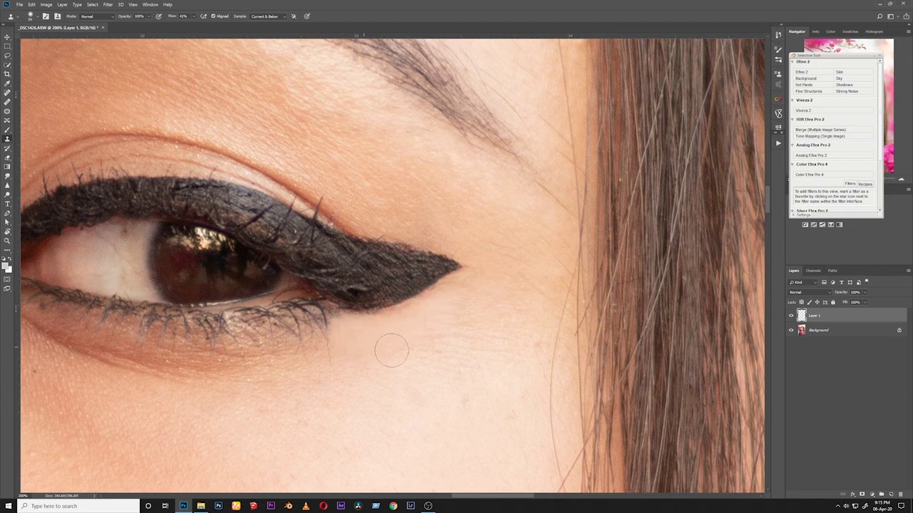
# - Examine the retouched eye, face and whole portrait at several magnifications
pyautogui.press('z')
pyautogui.moveTo(487, 271); pyautogui.dragTo(453, 307)
pyautogui.click(464, 300)
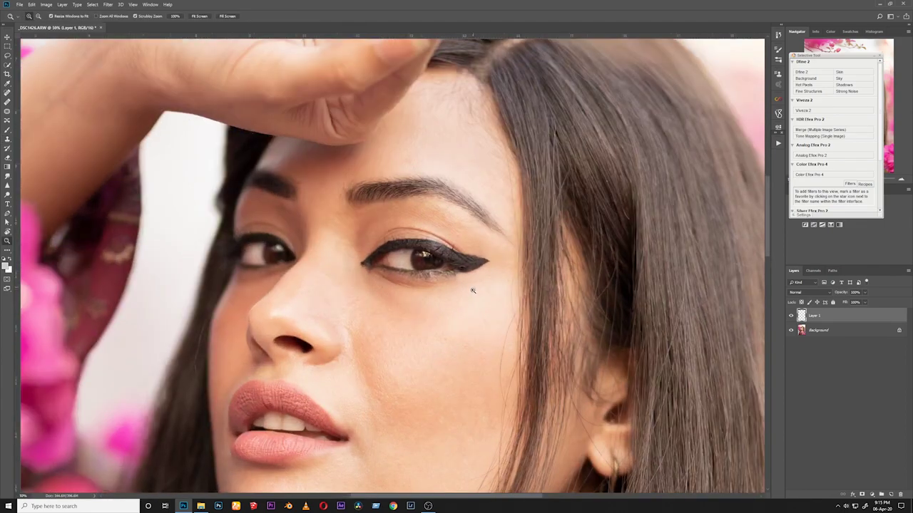
pyautogui.click(463, 300)
pyautogui.press('s')
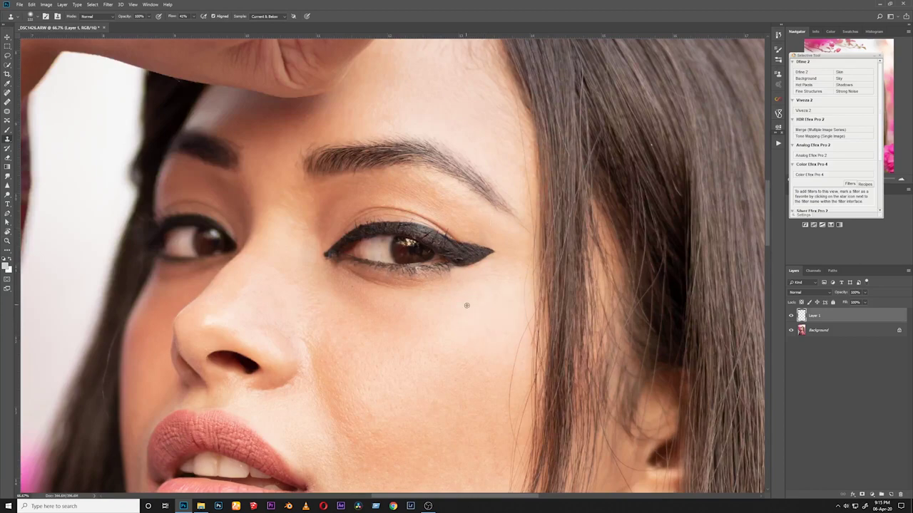
pyautogui.press('z')
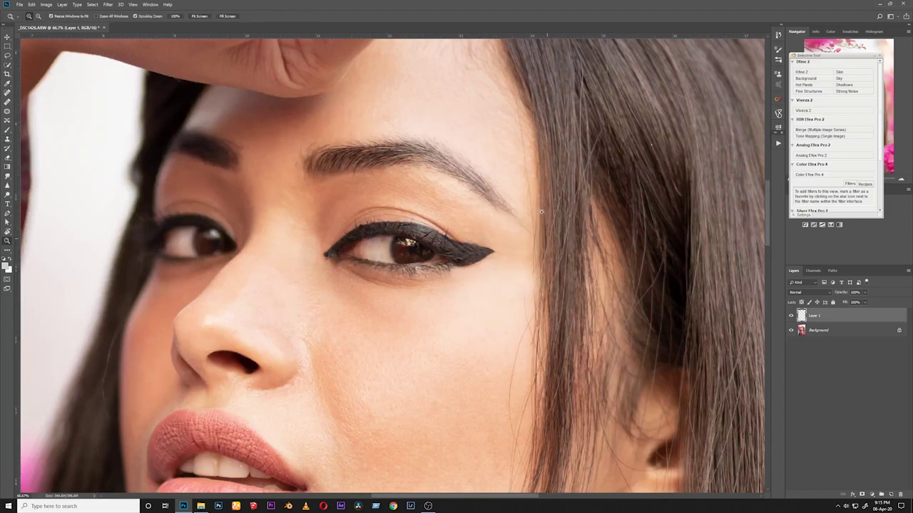
pyautogui.moveTo(532, 269); pyautogui.dragTo(499, 267)
pyautogui.click(505, 244)
pyautogui.click(506, 241)
pyautogui.click(508, 243)
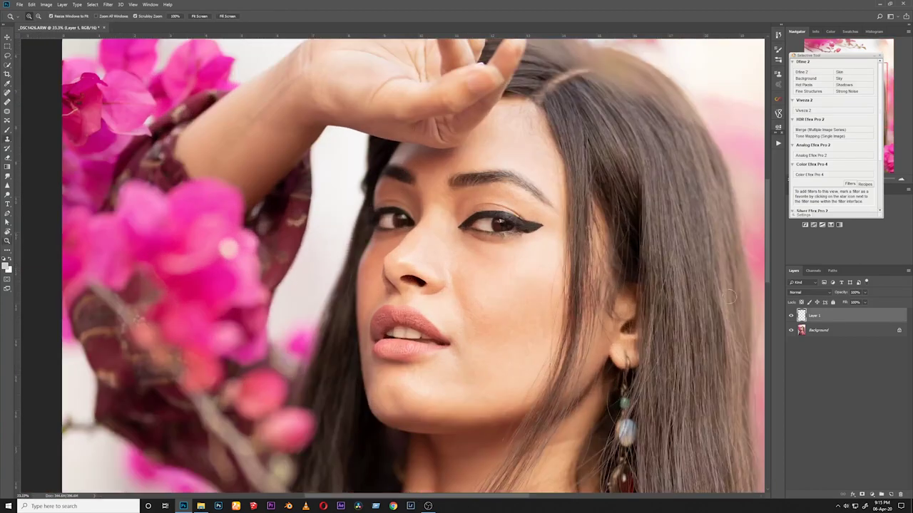
pyautogui.press('s')
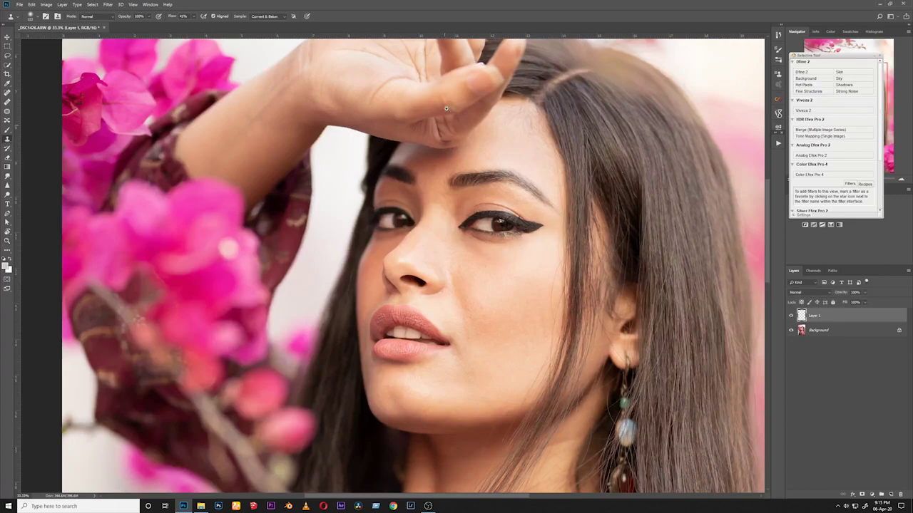
pyautogui.press('z')
pyautogui.keyDown('alt'); pyautogui.click(511, 111); pyautogui.keyUp('alt')
pyautogui.click(506, 130)
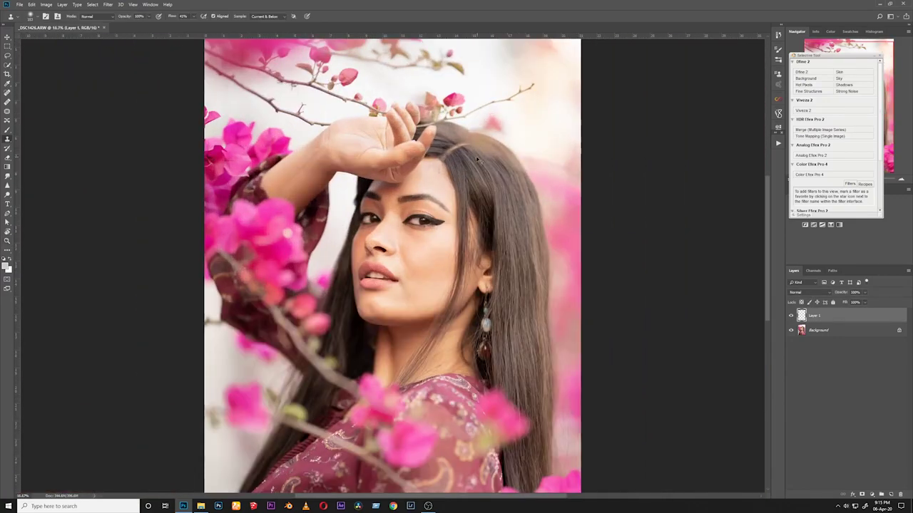
pyautogui.press('Delete')
pyautogui.click(472, 223)
pyautogui.scroll(3, 410, 202)
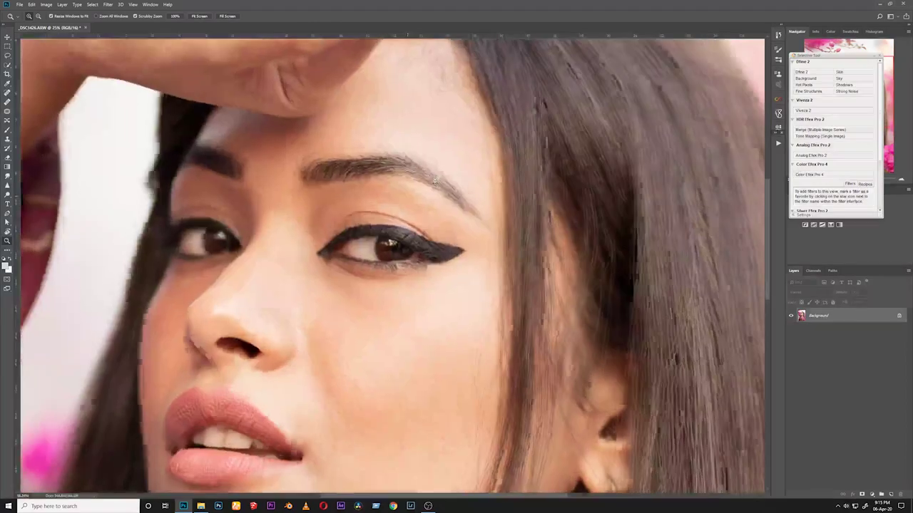
pyautogui.scroll(-3, 420, 204)
pyautogui.scroll(1, 422, 206)
pyautogui.click(422, 206)
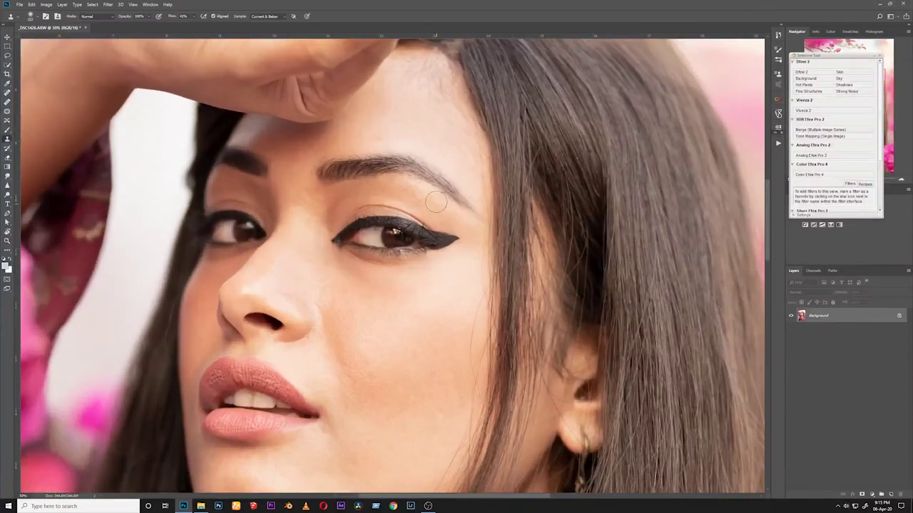
pyautogui.keyDown('alt'); pyautogui.click(422, 206); pyautogui.keyUp('alt')
pyautogui.click(424, 206)
pyautogui.press('s')
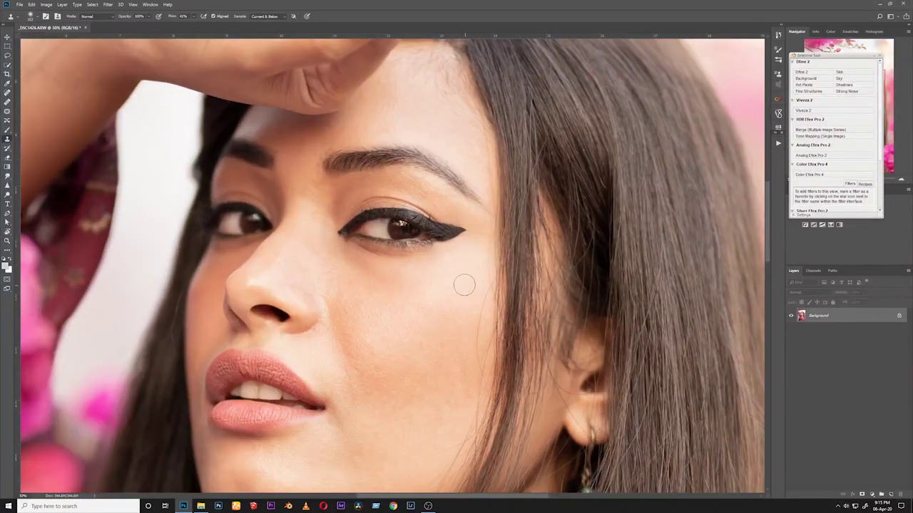
pyautogui.hotkey('ctrl', 'space')
pyautogui.moveTo(487, 230); pyautogui.dragTo(490, 241)
pyautogui.hotkey('ctrl', 'shift', 'alt', 'n')
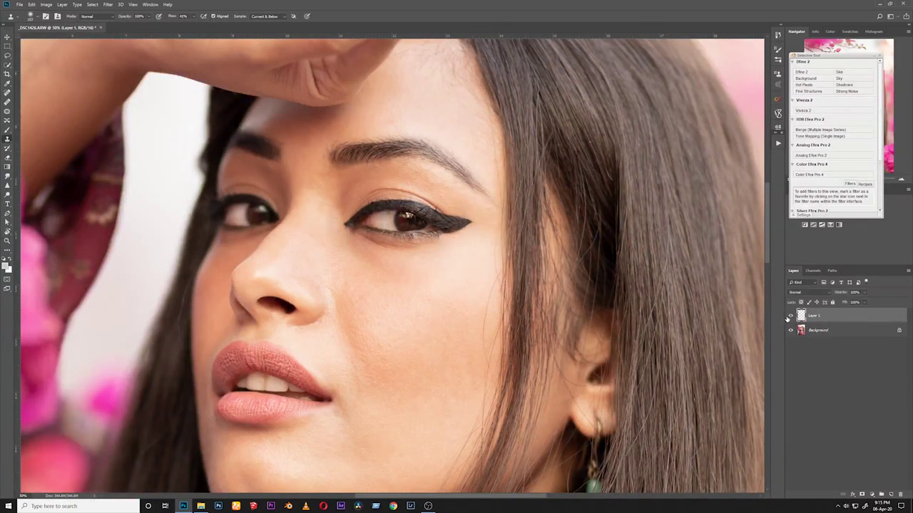
# - Compare the portrait with and without the healing layer, and stamp all visible layers into a new merged layer on top
pyautogui.click(788, 316)
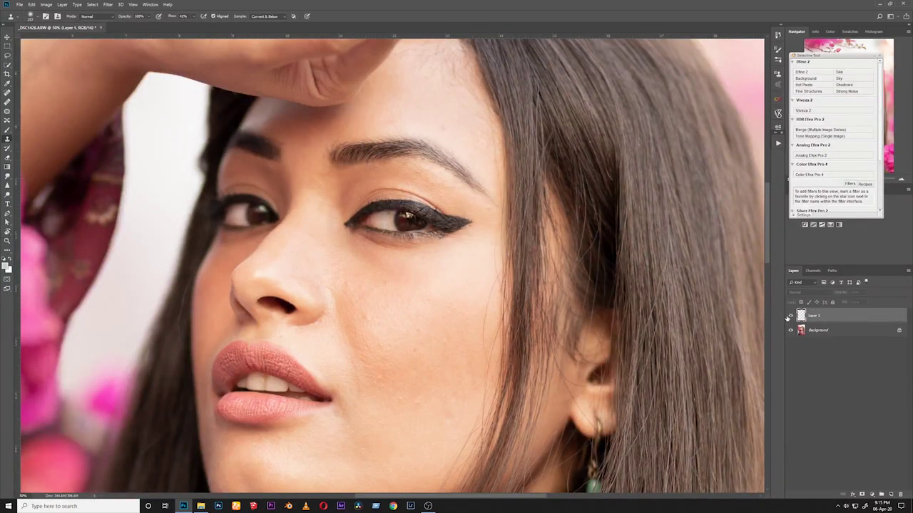
pyautogui.click(789, 316)
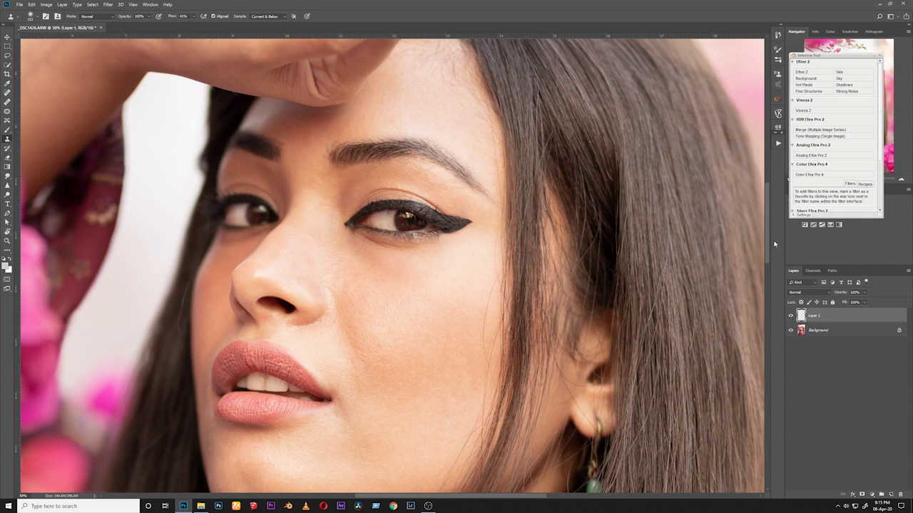
pyautogui.hotkey('ctrl', 'shift', 'alt', 'e')
# - Compare the portrait with and without the merged layer while the healing layer is hidden, and show the healing layer again
pyautogui.click(790, 330)
pyautogui.click(790, 316)
pyautogui.click(790, 315)
pyautogui.click(790, 315)
pyautogui.click(790, 316)
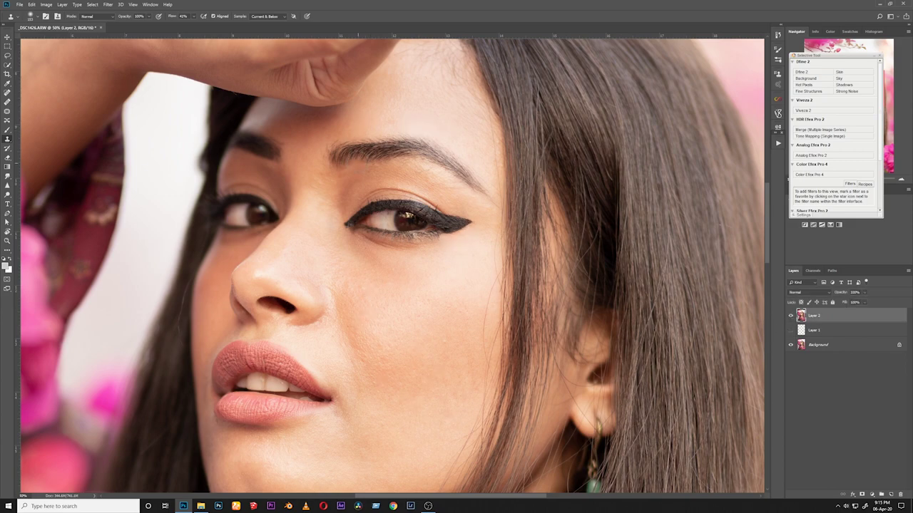
pyautogui.press('z')
pyautogui.moveTo(446, 151)
pyautogui.mouseDown()
pyautogui.moveTo(407, 154)
pyautogui.moveTo(422, 155)
pyautogui.mouseUp()
pyautogui.press('s')
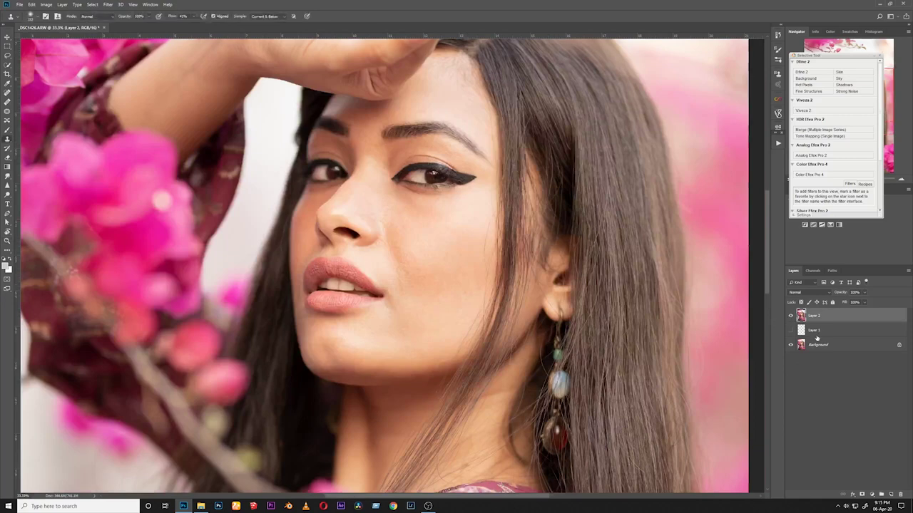
pyautogui.click(790, 330)
# - Duplicate the merged layer twice and collect the two copies in an expanded layer group
pyautogui.hotkey('ctrl', 'j')
pyautogui.hotkey('ctrl', 'j')
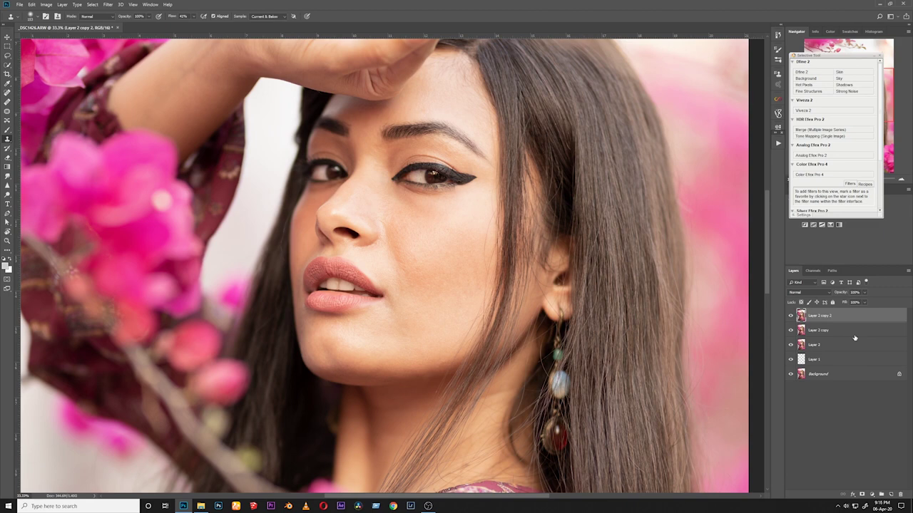
pyautogui.click(855, 330)
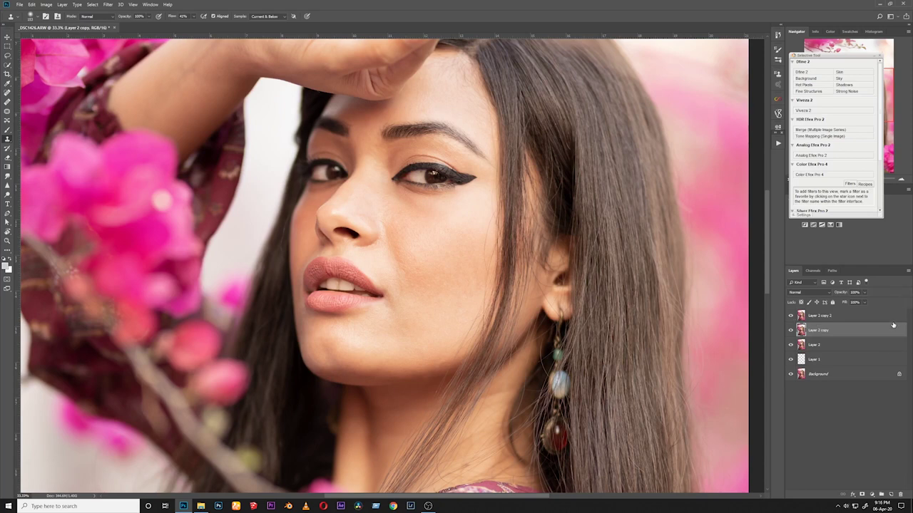
pyautogui.keyDown('shift'); pyautogui.click(861, 320); pyautogui.keyUp('shift')
pyautogui.hotkey('ctrl', 'g')
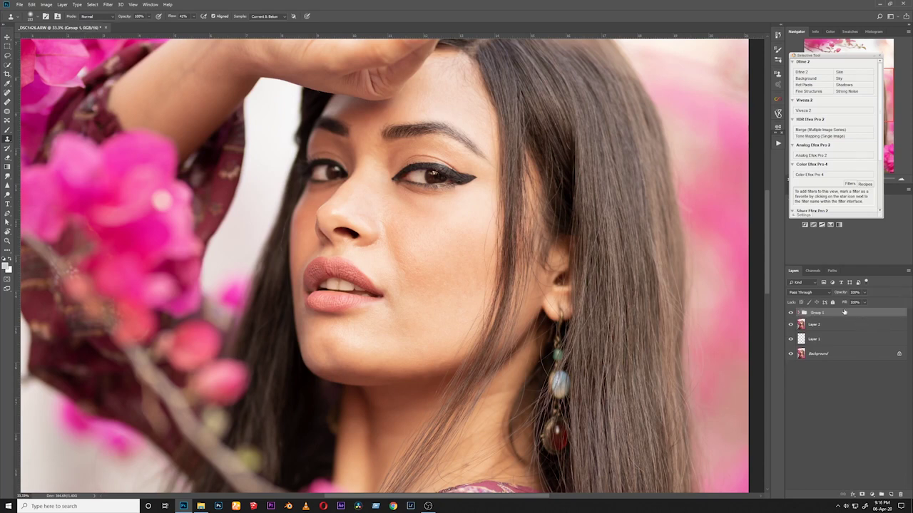
pyautogui.click(800, 313)
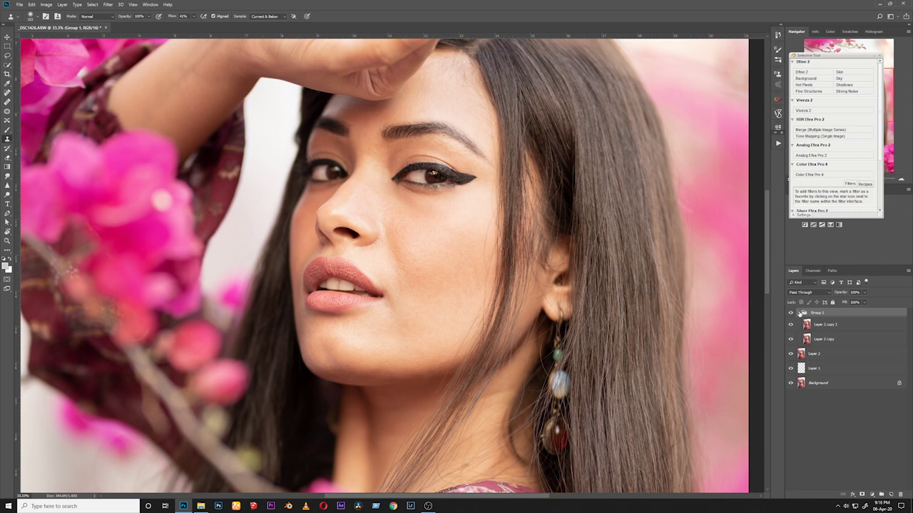
# - Hide Layer 2 copy 2 and apply a Gaussian Blur to Layer 2 copy, tuning the radius until the fine skin texture blurs out
pyautogui.click(826, 340)
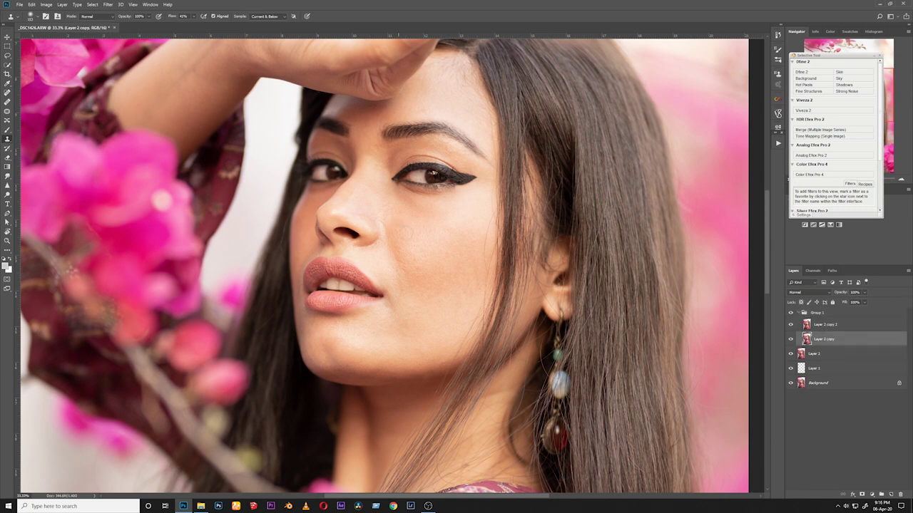
pyautogui.click(790, 324)
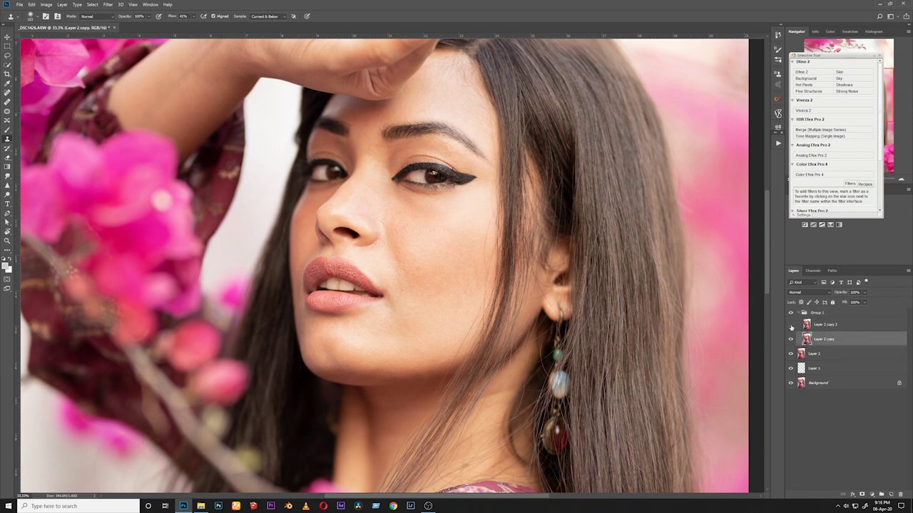
pyautogui.click(107, 4)
pyautogui.moveTo(164, 90)
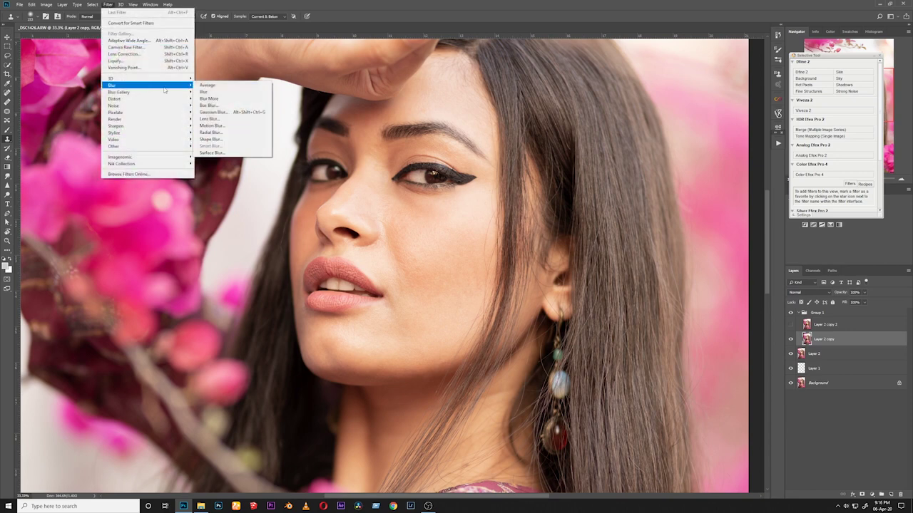
pyautogui.click(214, 112)
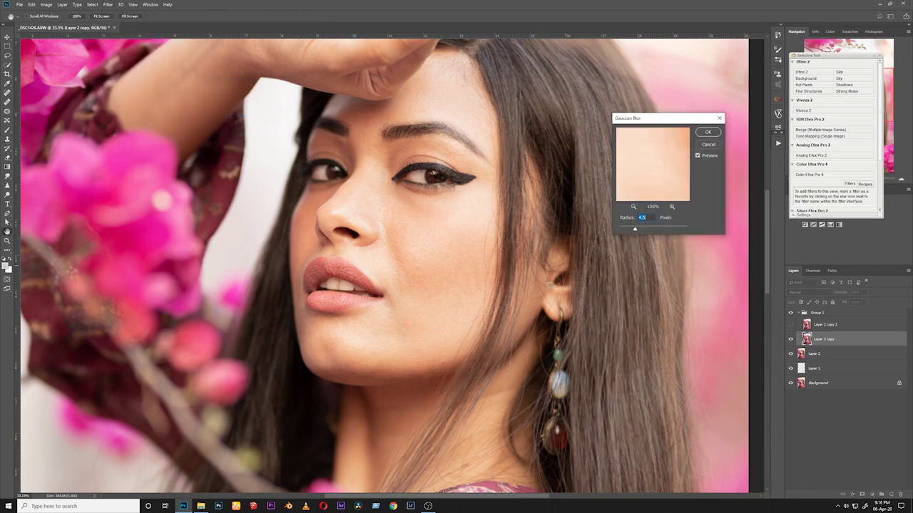
pyautogui.moveTo(655, 120); pyautogui.dragTo(721, 113)
pyautogui.keyDown('ctrl'); pyautogui.click(466, 190); pyautogui.keyUp('ctrl')
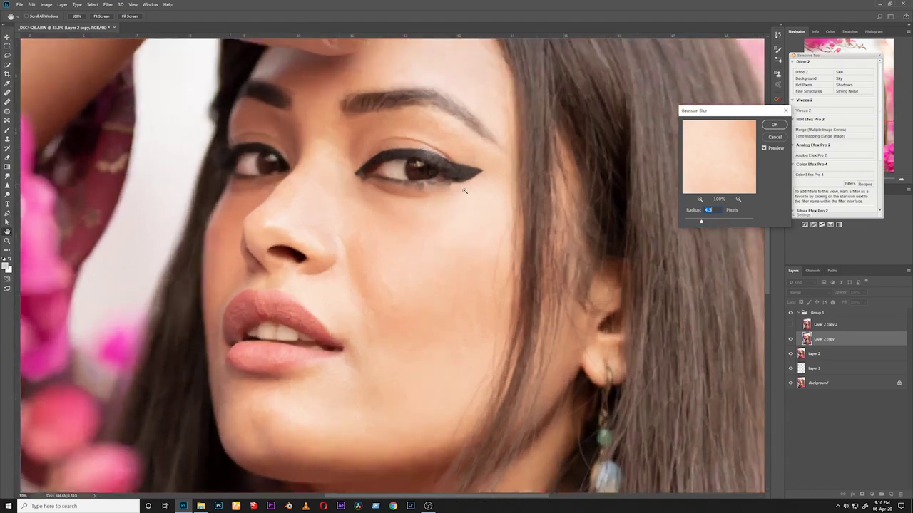
pyautogui.keyDown('alt'); pyautogui.click(454, 221); pyautogui.keyUp('alt')
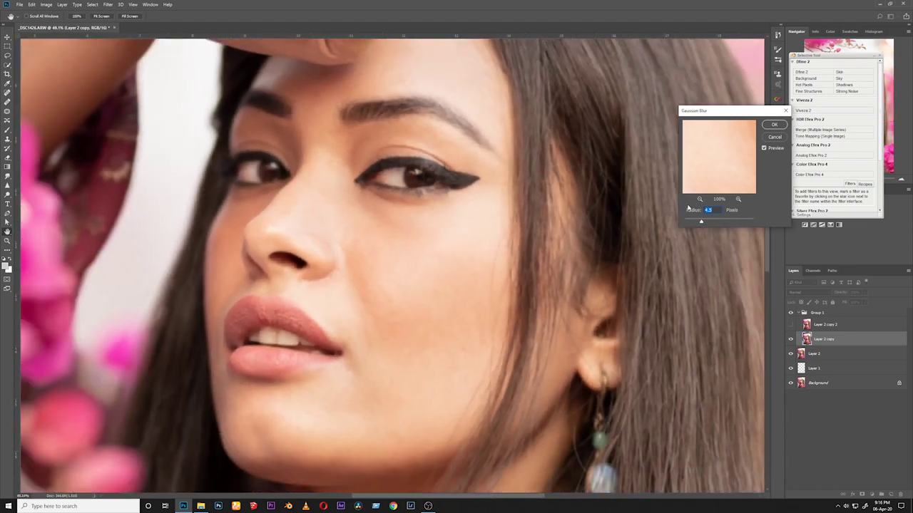
pyautogui.moveTo(701, 221); pyautogui.dragTo(691, 221)
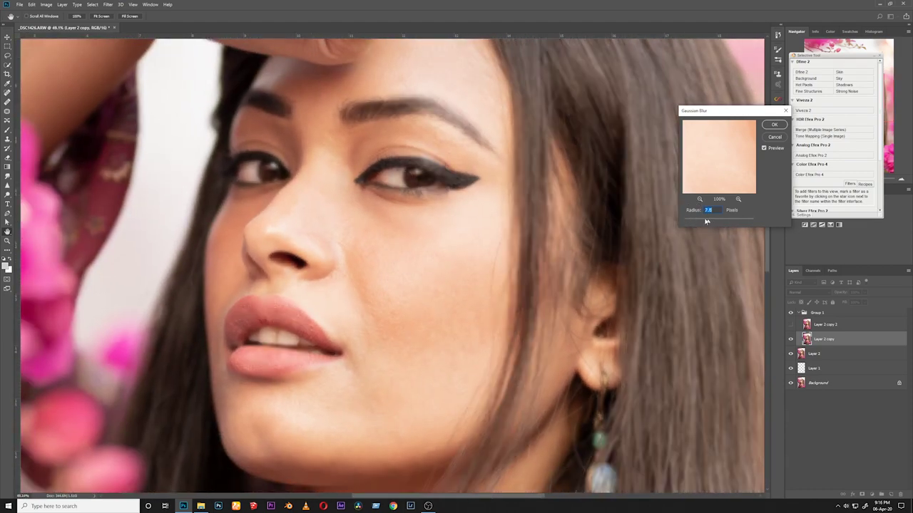
pyautogui.click(695, 222)
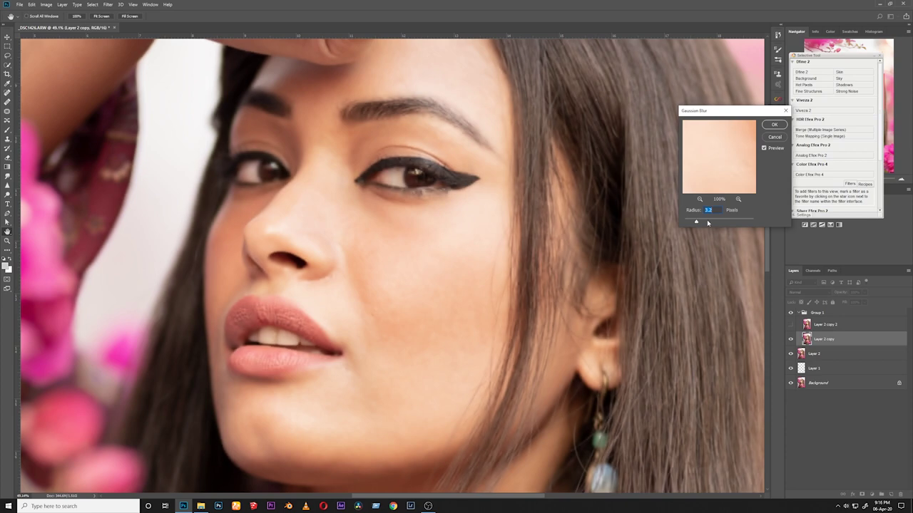
pyautogui.click(693, 221)
pyautogui.scroll(2, 405, 274)
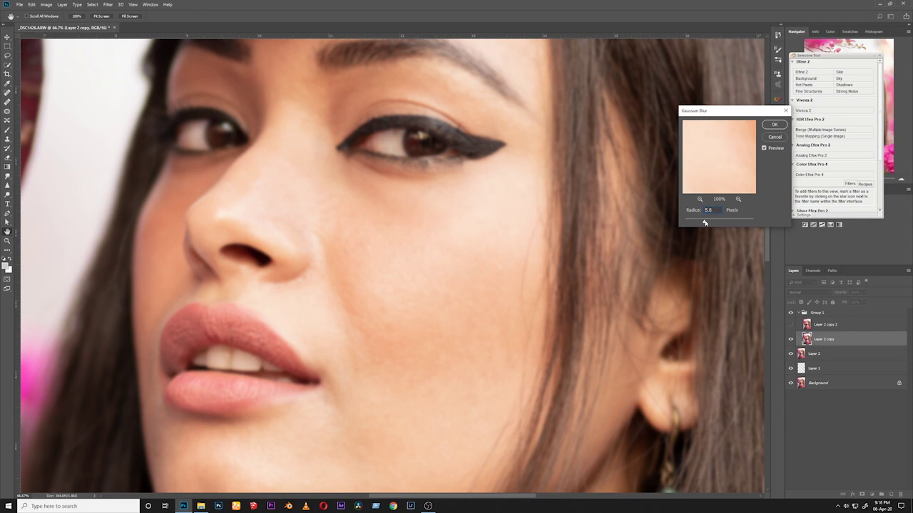
pyautogui.moveTo(706, 223); pyautogui.dragTo(708, 223)
pyautogui.click(775, 125)
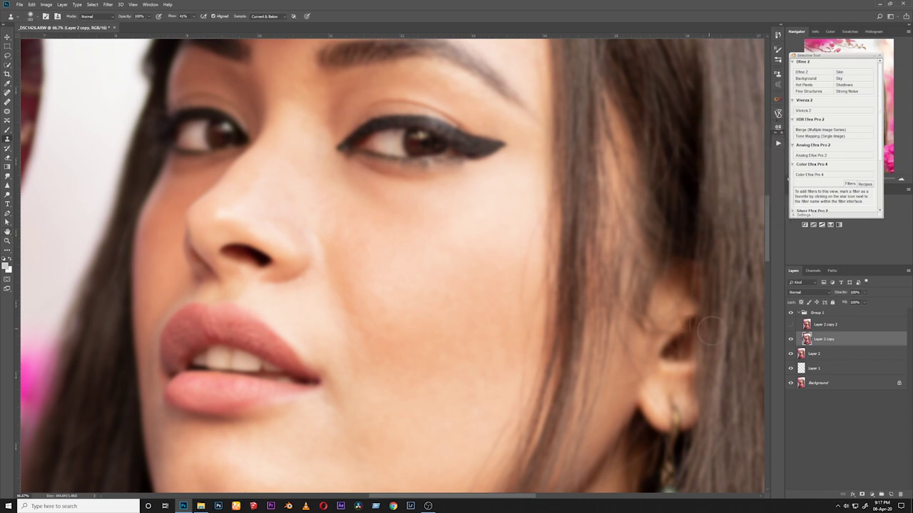
# - Show Layer 2 copy 2 and use Apply Image on it with Layer 2 copy as source, inverted, Add blending, scale 2, offset 0
pyautogui.click(790, 325)
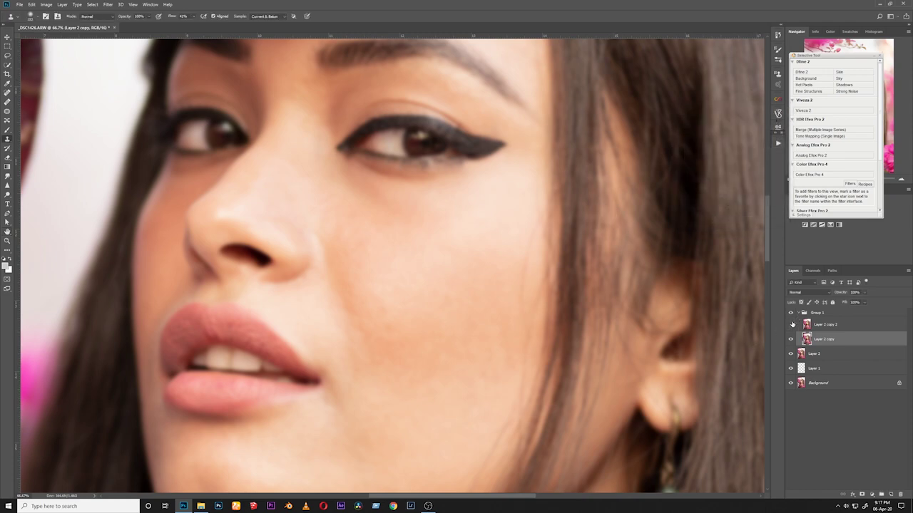
pyautogui.click(850, 327)
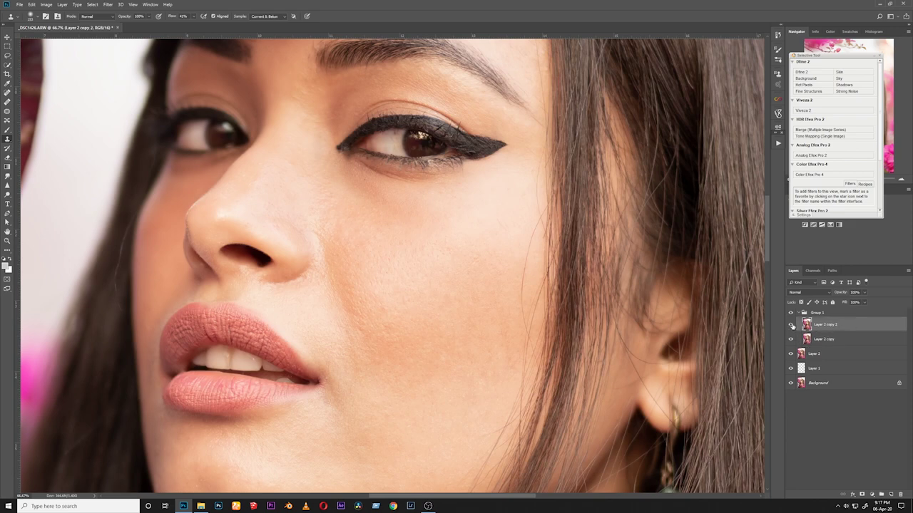
pyautogui.click(111, 5)
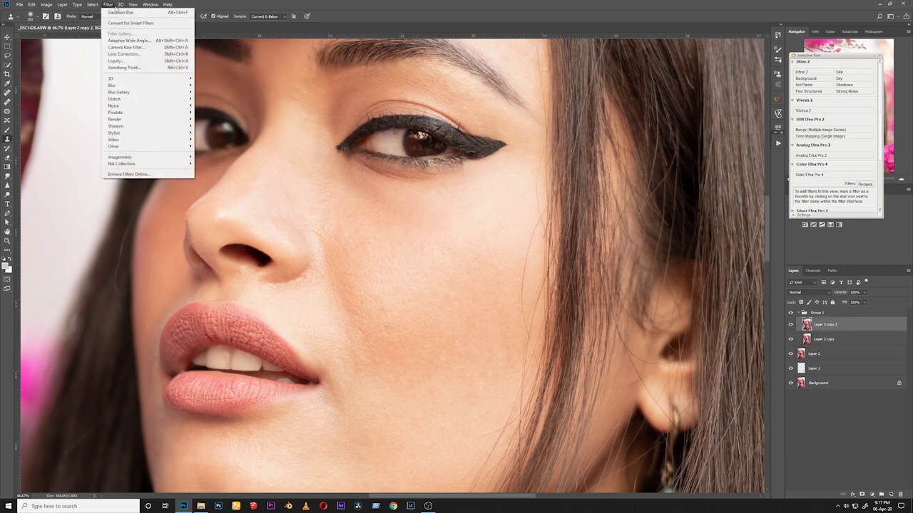
pyautogui.moveTo(46, 5)
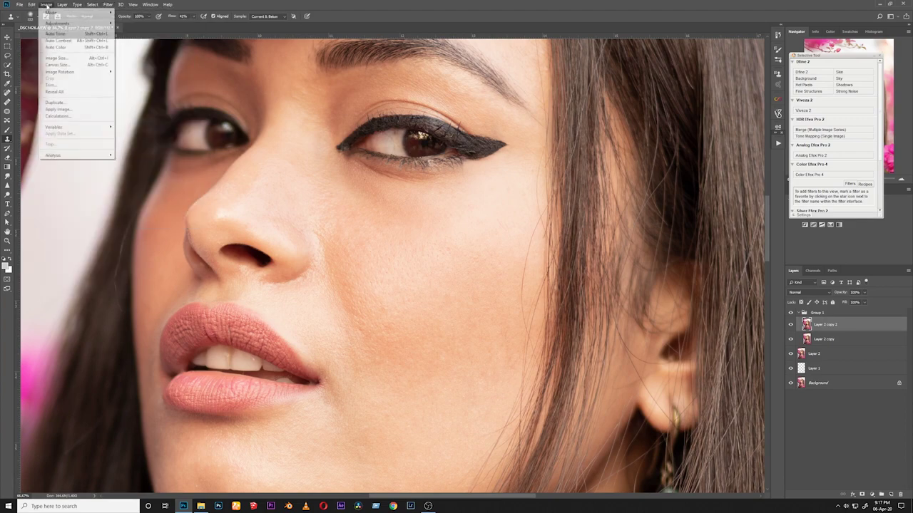
pyautogui.click(58, 110)
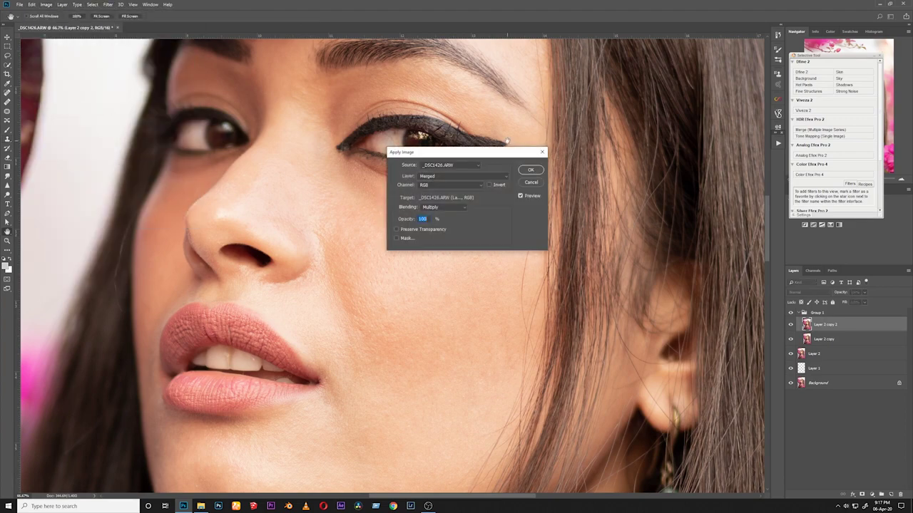
pyautogui.click(469, 176)
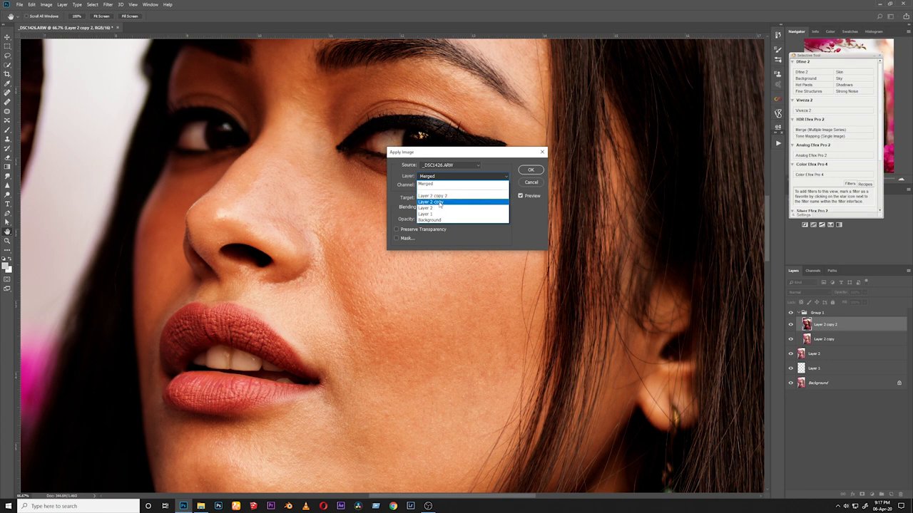
pyautogui.click(445, 204)
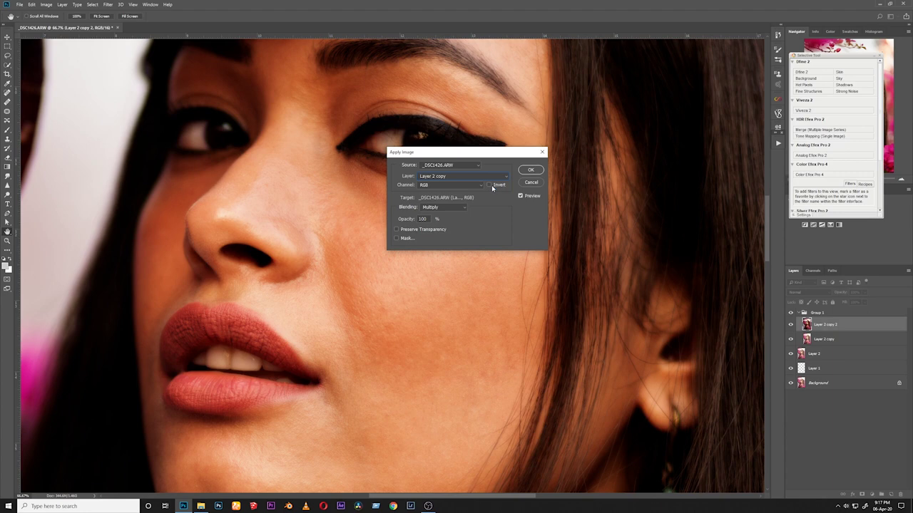
pyautogui.click(489, 185)
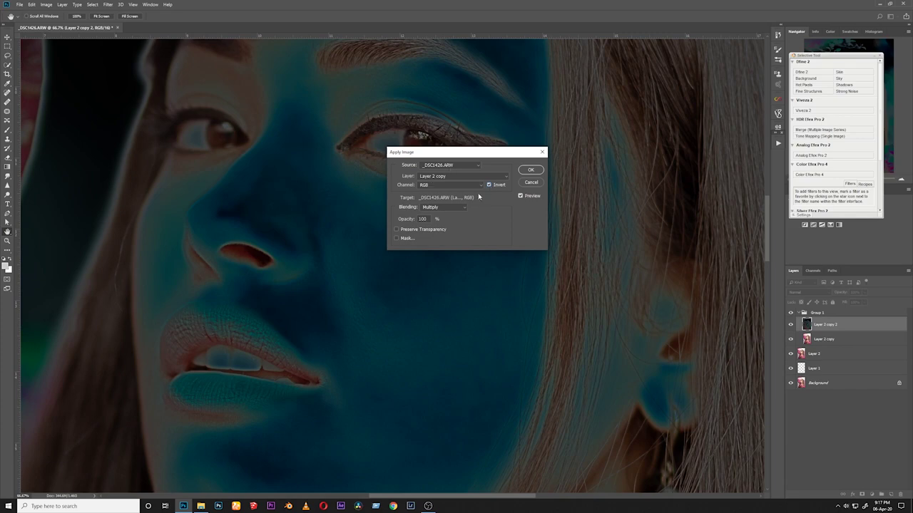
pyautogui.click(459, 206)
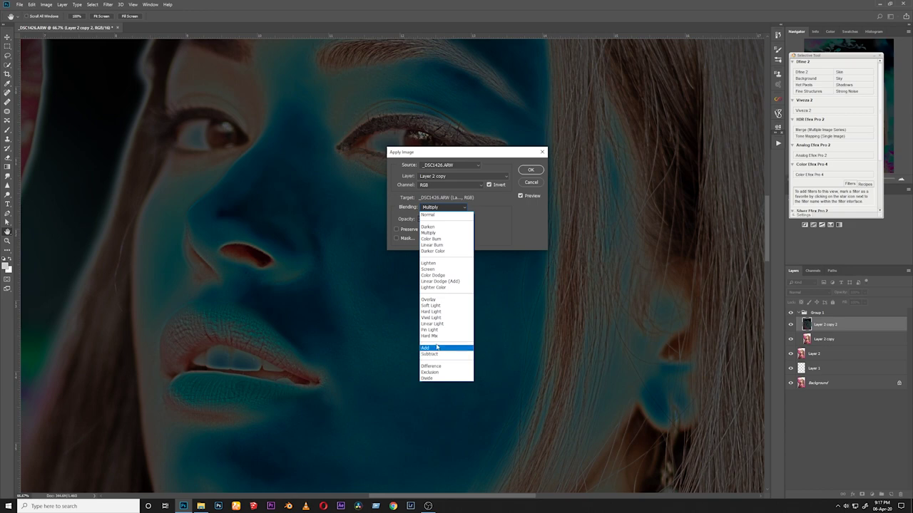
pyautogui.click(437, 348)
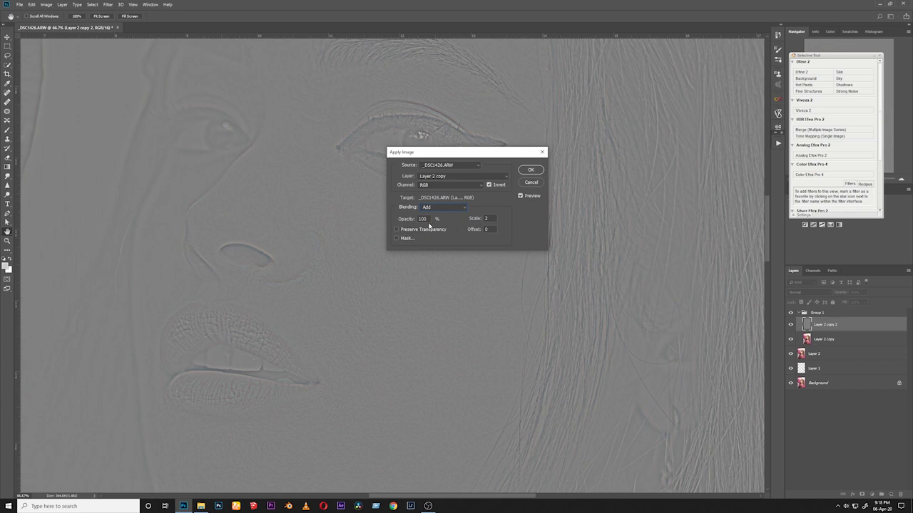
pyautogui.click(530, 170)
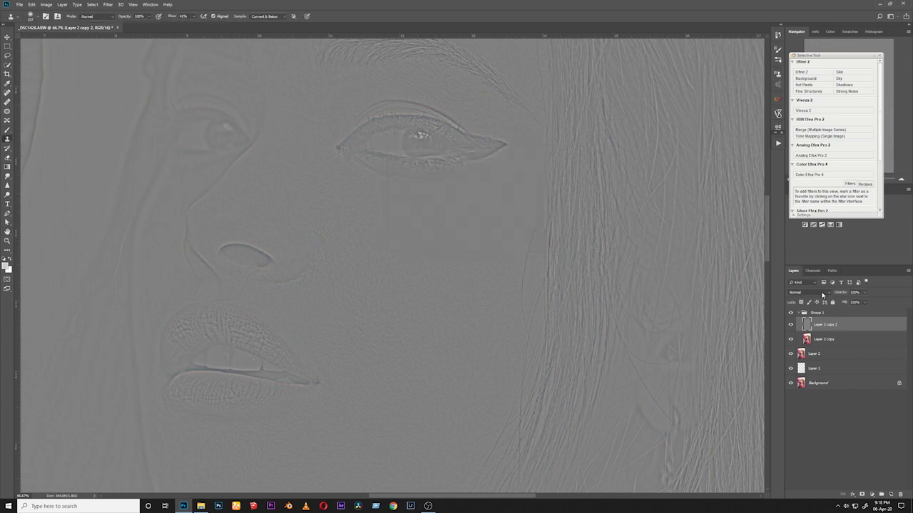
# - Set the blend mode of the grey texture layer Layer 2 copy 2 to Linear Light
pyautogui.click(823, 294)
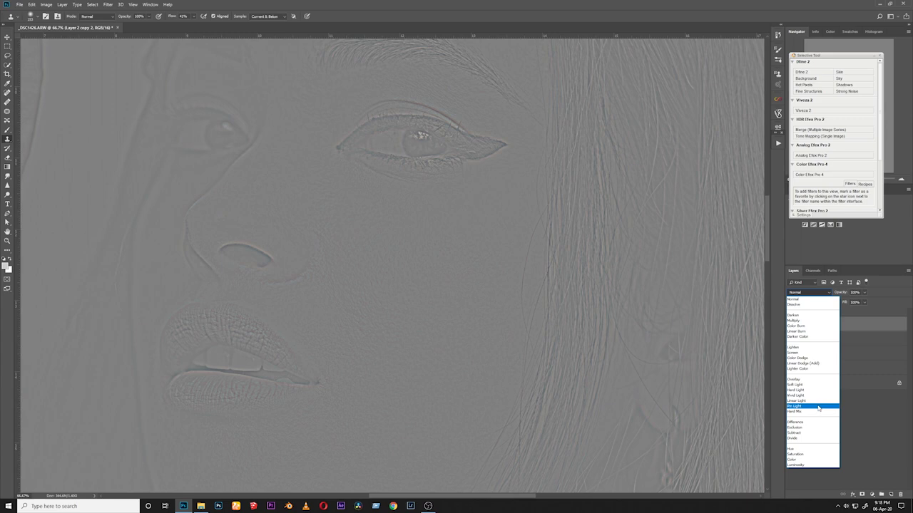
pyautogui.click(816, 401)
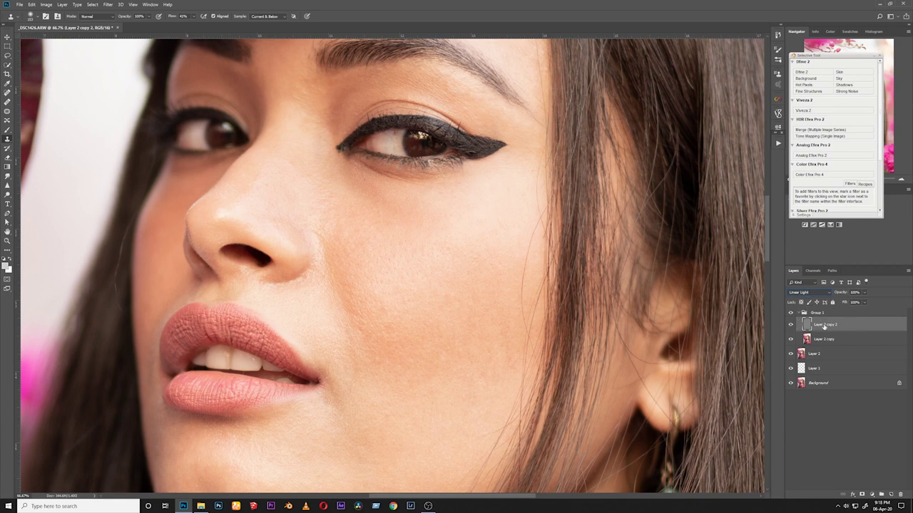
pyautogui.doubleClick(831, 325)
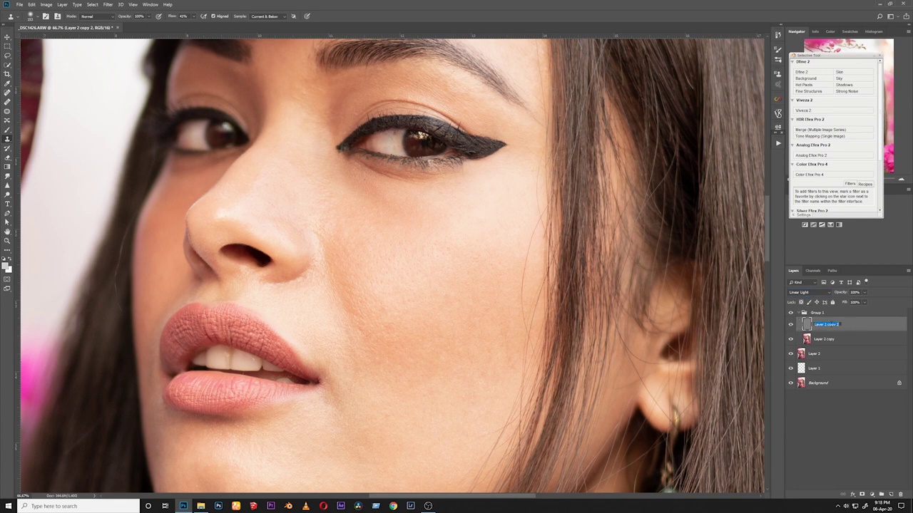
pyautogui.click(840, 341)
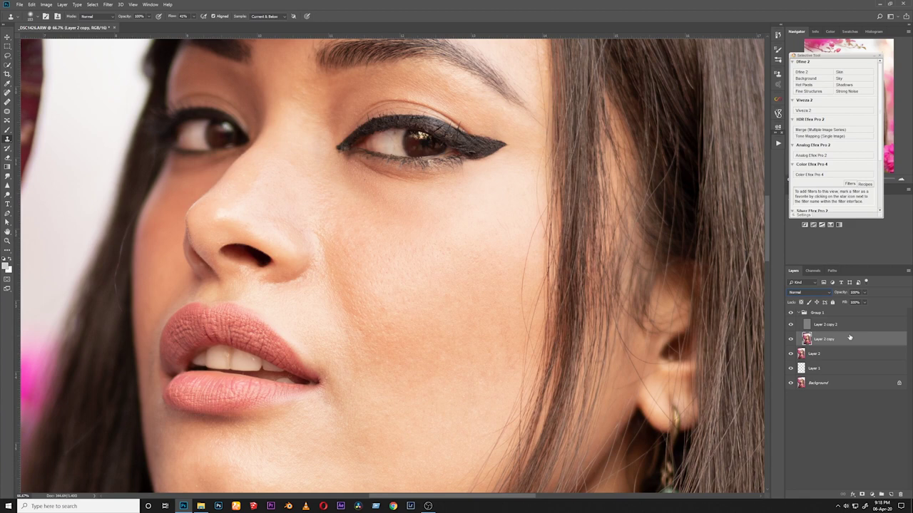
pyautogui.click(866, 325)
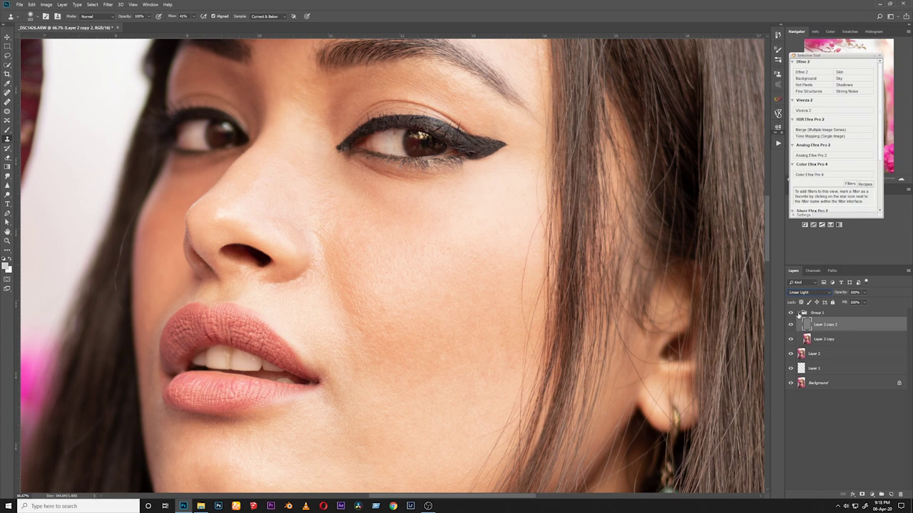
# - Select the blurred Layer 2 copy, turn the canvas view so the face is tilted, and activate the Lasso tool
pyautogui.click(840, 340)
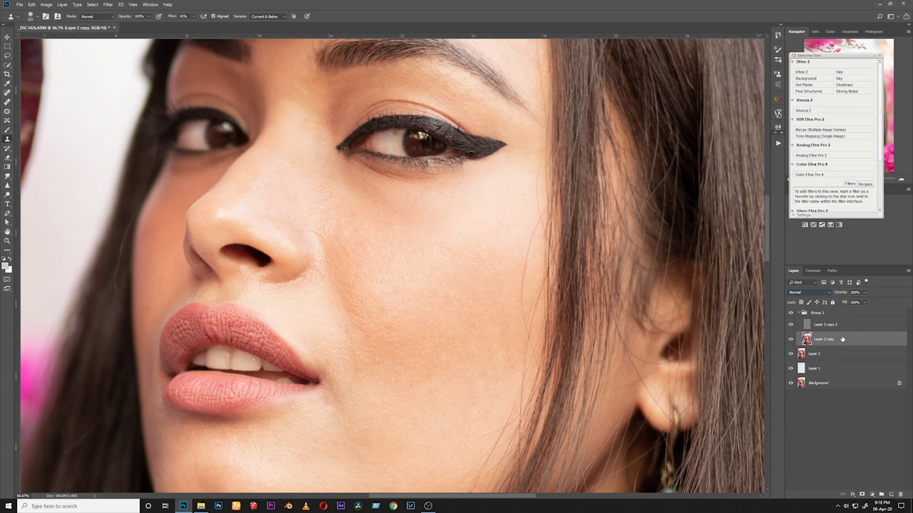
pyautogui.press('z')
pyautogui.moveTo(478, 198); pyautogui.dragTo(411, 249)
pyautogui.press('s')
pyautogui.press('r')
pyautogui.press('z')
pyautogui.scroll(1, 410, 249)
pyautogui.press('r')
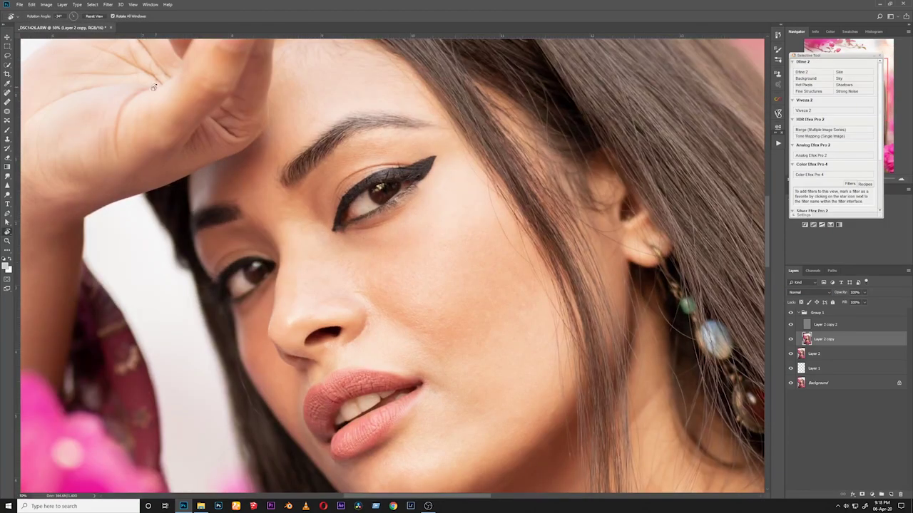
pyautogui.click(9, 57)
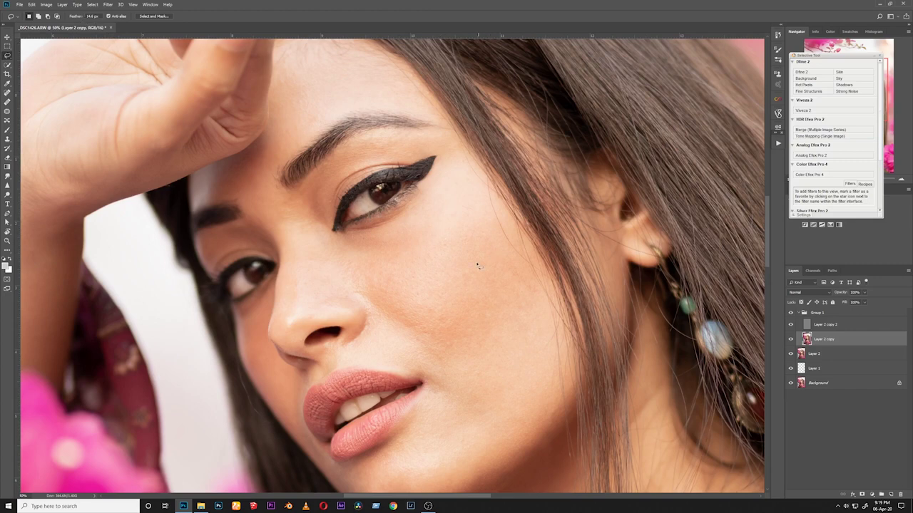
# - Lasso a small patch of the cheek with a 14.6 px feather and preview its soft edge as a Quick Mask
pyautogui.moveTo(452, 276); pyautogui.dragTo(470, 312)
pyautogui.press('q')
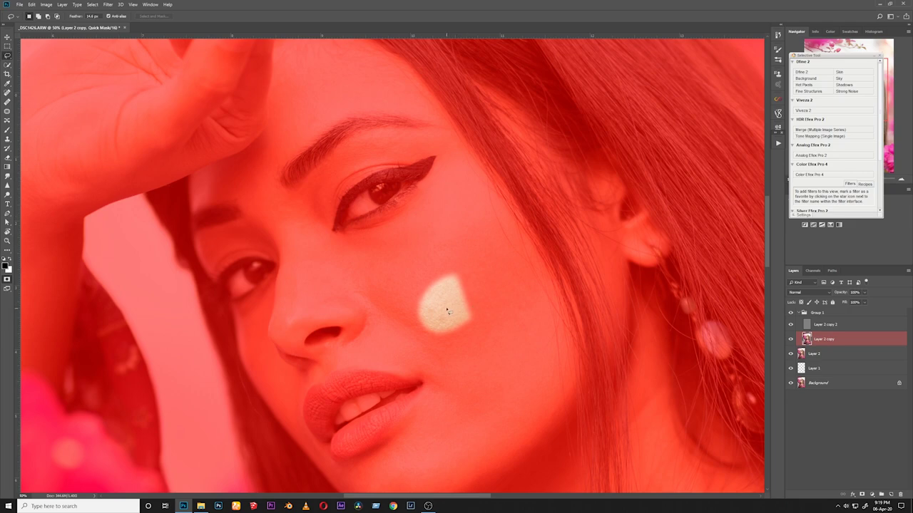
pyautogui.hotkey('ctrl', 'space')
pyautogui.moveTo(440, 310)
pyautogui.mouseDown()
pyautogui.moveTo(478, 278)
pyautogui.moveTo(470, 310)
pyautogui.mouseUp()
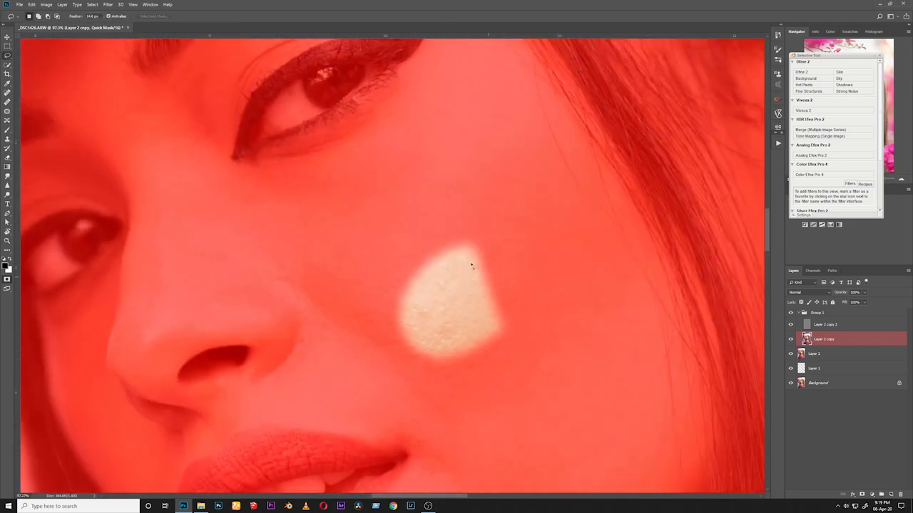
pyautogui.press('q')
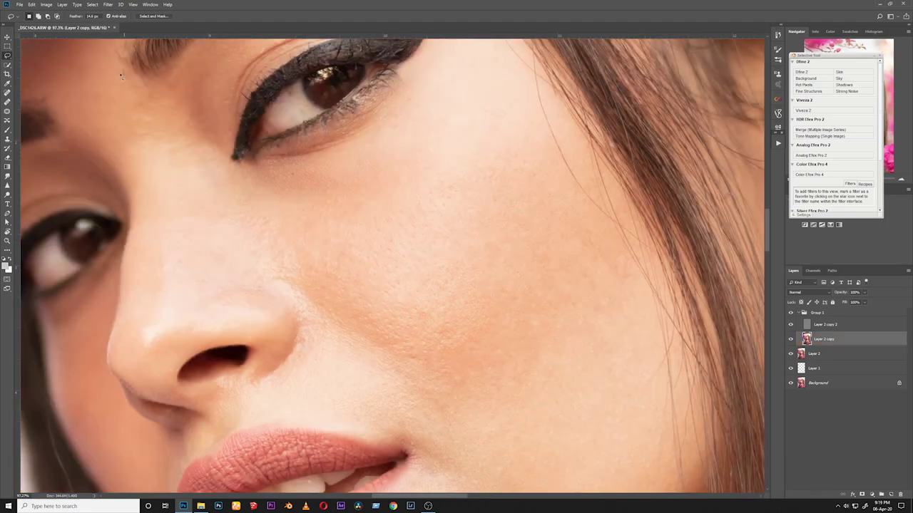
# - Reduce the Lasso feather to 1.3 px, outline another cheek patch and preview its edge as a Quick Mask
pyautogui.moveTo(76, 19); pyautogui.dragTo(34, 18)
pyautogui.moveTo(469, 248)
pyautogui.mouseDown()
pyautogui.moveTo(444, 248)
pyautogui.moveTo(472, 234)
pyautogui.mouseUp()
pyautogui.press('q')
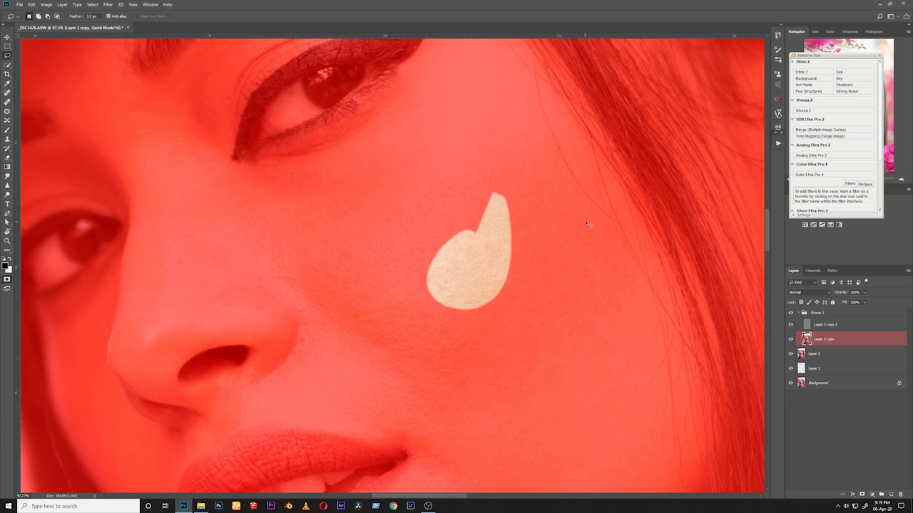
pyautogui.press('q')
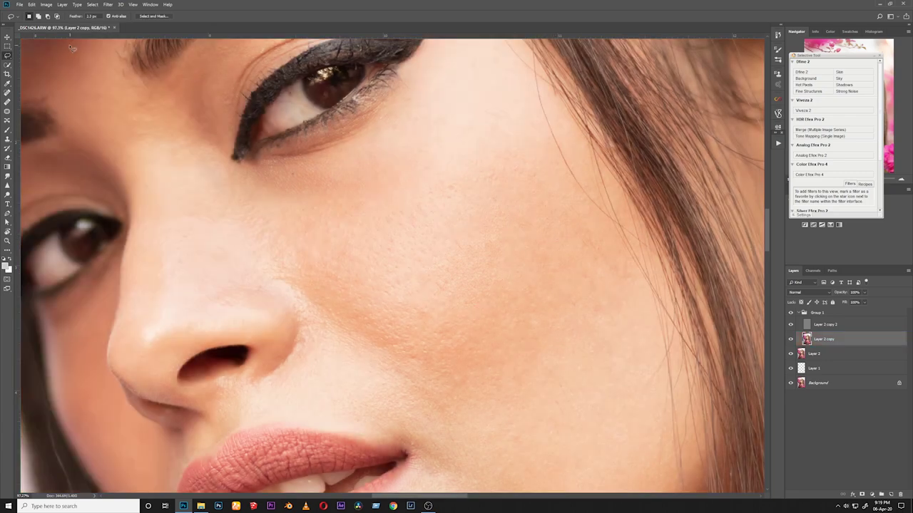
# - Raise the Lasso feather to 99.3 px, outline the cheek area again and preview the selection as a Quick Mask
pyautogui.moveTo(74, 17); pyautogui.dragTo(123, 20)
pyautogui.moveTo(312, 9); pyautogui.dragTo(411, 6)
pyautogui.moveTo(489, 234); pyautogui.dragTo(486, 229)
pyautogui.press('q')
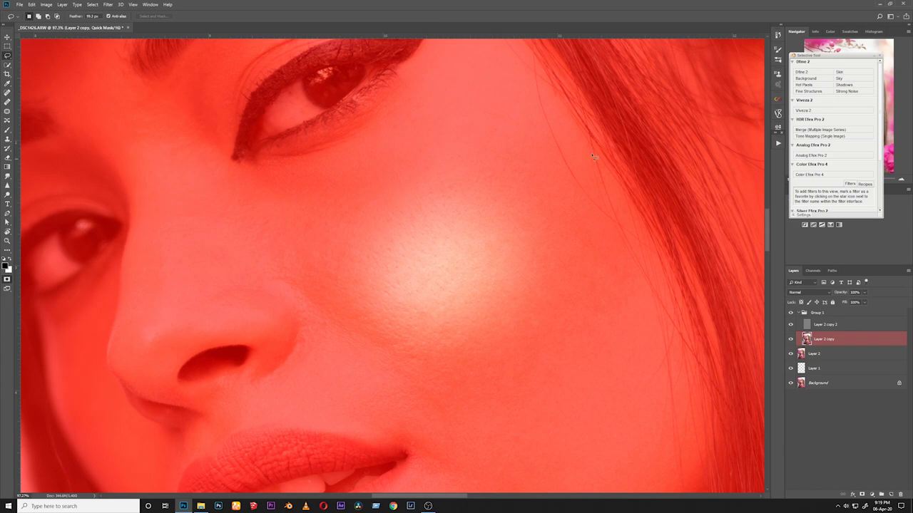
# - Leave the Quick Mask, deselect the cheek patch, reset the rotated canvas view and zoom out to the whole face
pyautogui.press('q')
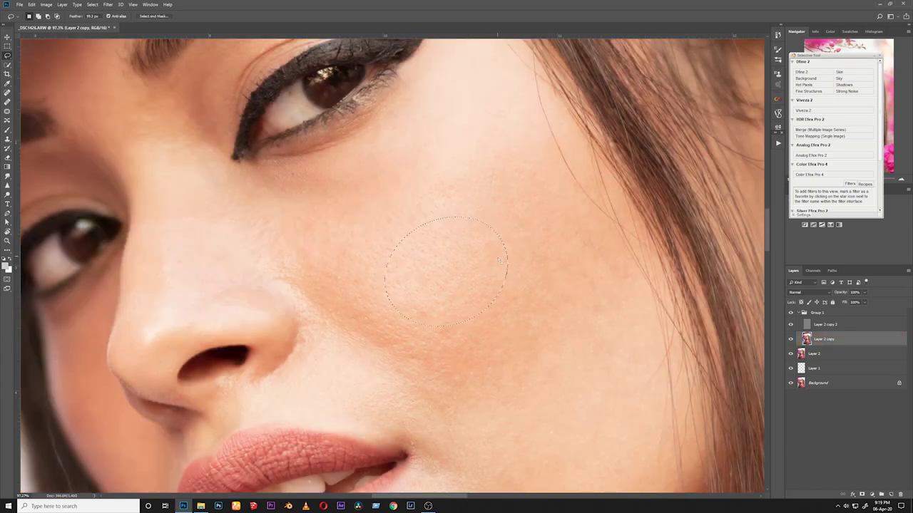
pyautogui.press('r')
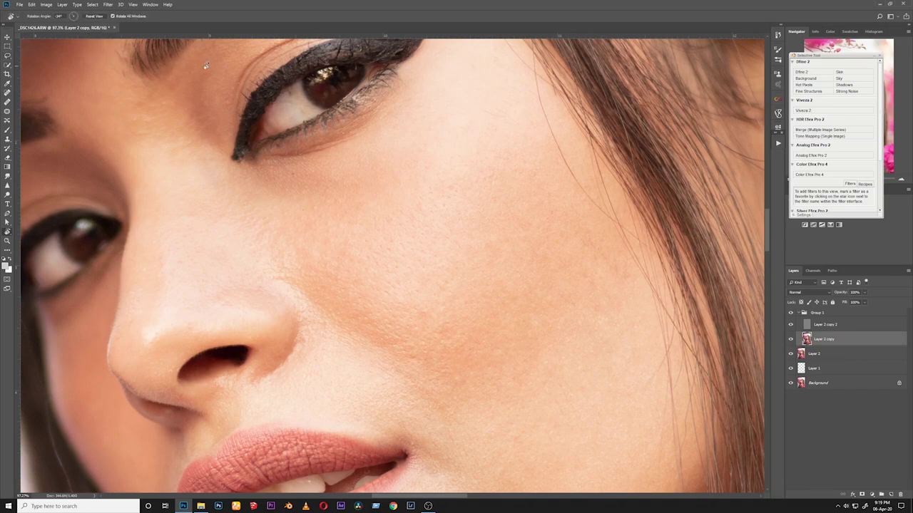
pyautogui.click(94, 16)
pyautogui.press('z')
pyautogui.moveTo(489, 224)
pyautogui.mouseDown()
pyautogui.moveTo(458, 236)
pyautogui.moveTo(480, 249)
pyautogui.moveTo(476, 265)
pyautogui.moveTo(516, 242)
pyautogui.moveTo(505, 249)
pyautogui.mouseUp()
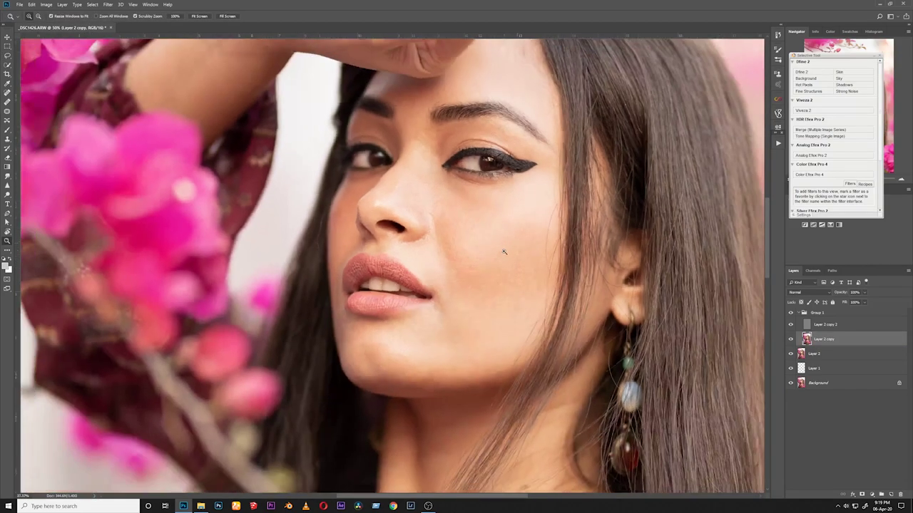
# - Lasso the upper cheek below the eye with the 99.3 px feather, preview it as a Quick Mask, and deselect
pyautogui.press('l')
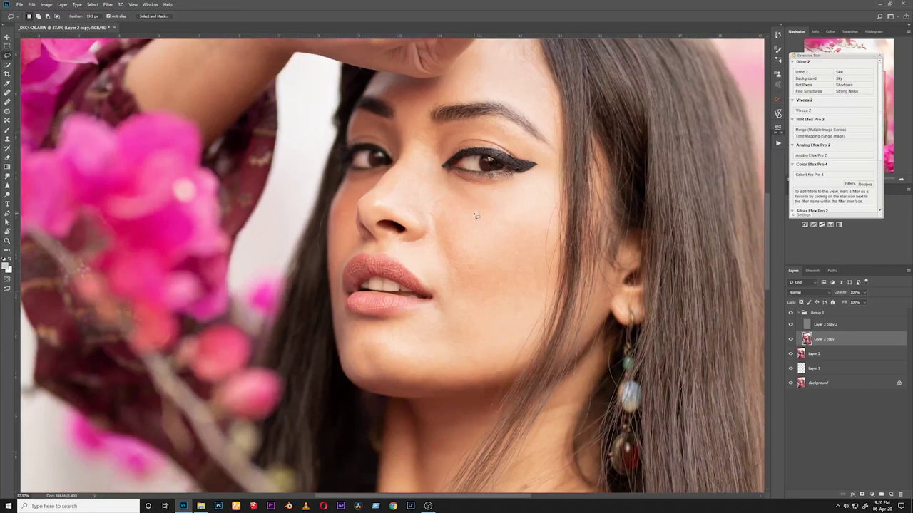
pyautogui.moveTo(473, 213)
pyautogui.mouseDown()
pyautogui.moveTo(447, 227)
pyautogui.moveTo(458, 251)
pyautogui.moveTo(483, 259)
pyautogui.moveTo(513, 251)
pyautogui.moveTo(551, 224)
pyautogui.moveTo(549, 183)
pyautogui.moveTo(538, 173)
pyautogui.moveTo(503, 196)
pyautogui.moveTo(472, 214)
pyautogui.mouseUp()
pyautogui.press('q')
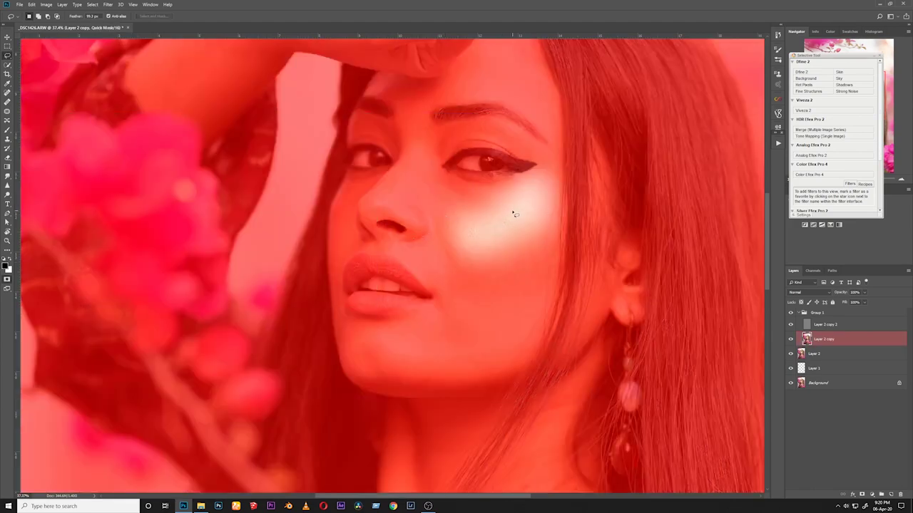
pyautogui.press('q')
pyautogui.hotkey('ctrl', 'd')
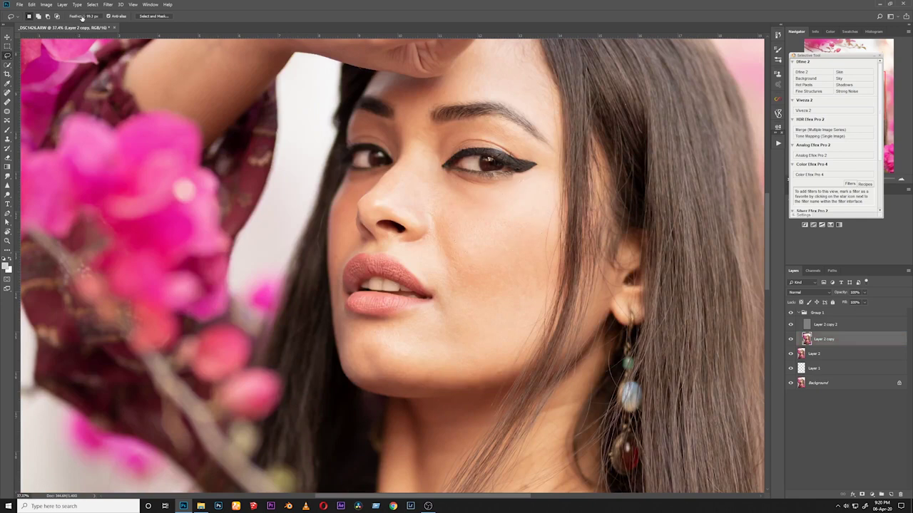
# - Lower the Lasso feather moderately, outline the upper cheek again and check its softer edge as a Quick Mask
pyautogui.moveTo(80, 16); pyautogui.dragTo(57, 18)
pyautogui.moveTo(520, 182)
pyautogui.mouseDown()
pyautogui.moveTo(446, 214)
pyautogui.moveTo(442, 230)
pyautogui.moveTo(465, 254)
pyautogui.moveTo(532, 237)
pyautogui.moveTo(548, 217)
pyautogui.moveTo(547, 181)
pyautogui.moveTo(517, 183)
pyautogui.mouseUp()
pyautogui.press('q')
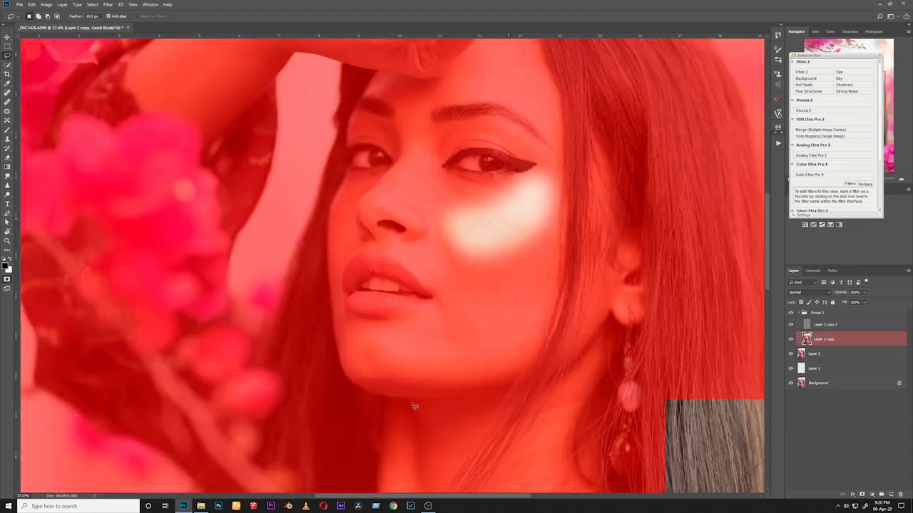
pyautogui.press('q')
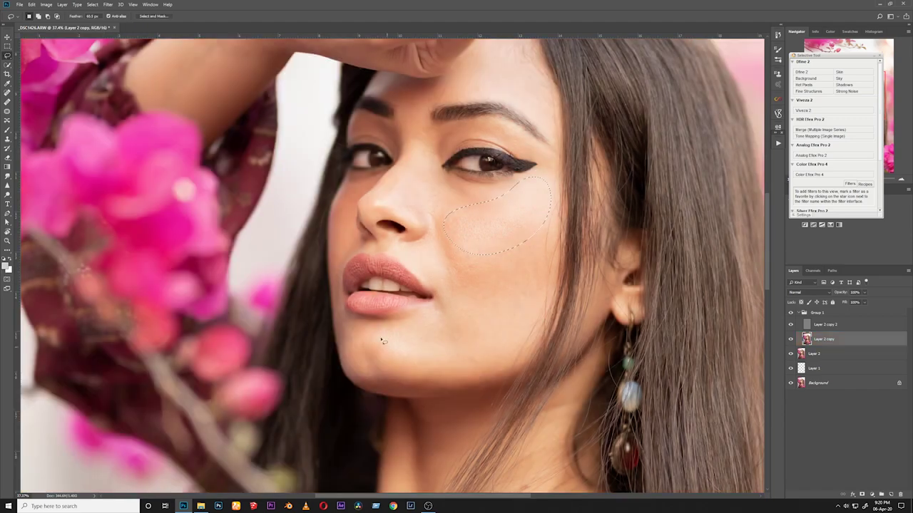
# - Reduce the Lasso feather to 43.5 px, outline the upper cheek below the eye and check the Quick Mask preview
pyautogui.moveTo(74, 16); pyautogui.dragTo(20, 33)
pyautogui.moveTo(513, 187)
pyautogui.mouseDown()
pyautogui.moveTo(446, 225)
pyautogui.moveTo(464, 251)
pyautogui.moveTo(511, 245)
pyautogui.moveTo(538, 229)
pyautogui.moveTo(553, 180)
pyautogui.moveTo(514, 187)
pyautogui.mouseUp()
pyautogui.press('q')
pyautogui.press('q')
# - Open Gaussian Blur for the upper cheek selection and zoom the filter preview out to 25%, keeping the dialog clear of the face
pyautogui.click(108, 5)
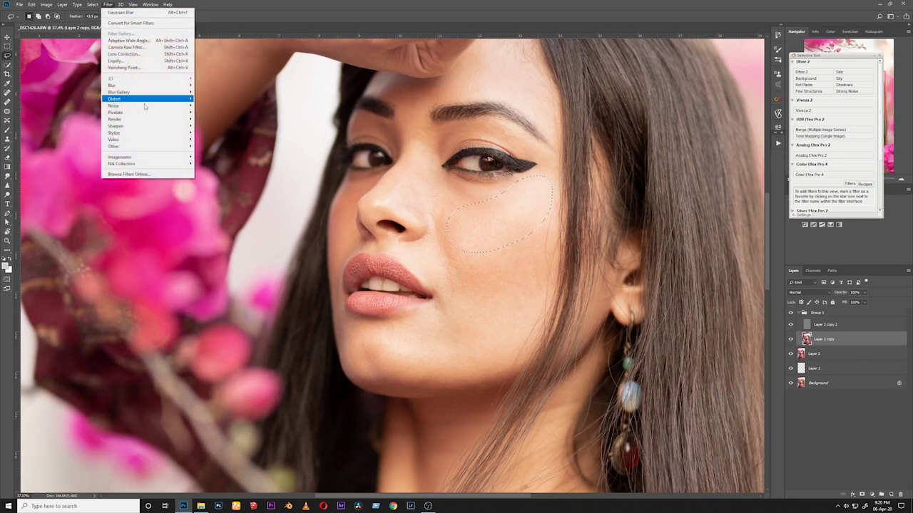
pyautogui.moveTo(153, 86)
pyautogui.click(235, 112)
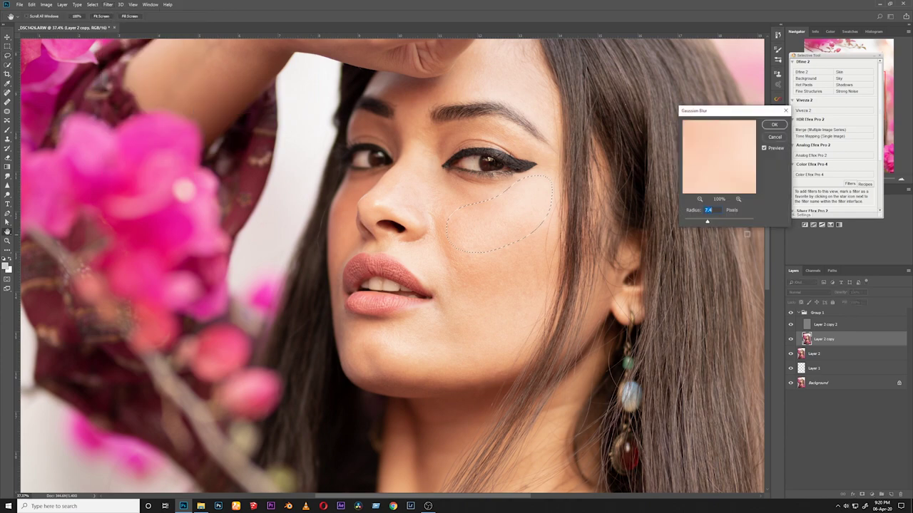
pyautogui.moveTo(735, 111); pyautogui.dragTo(797, 112)
pyautogui.scroll(3, 568, 169)
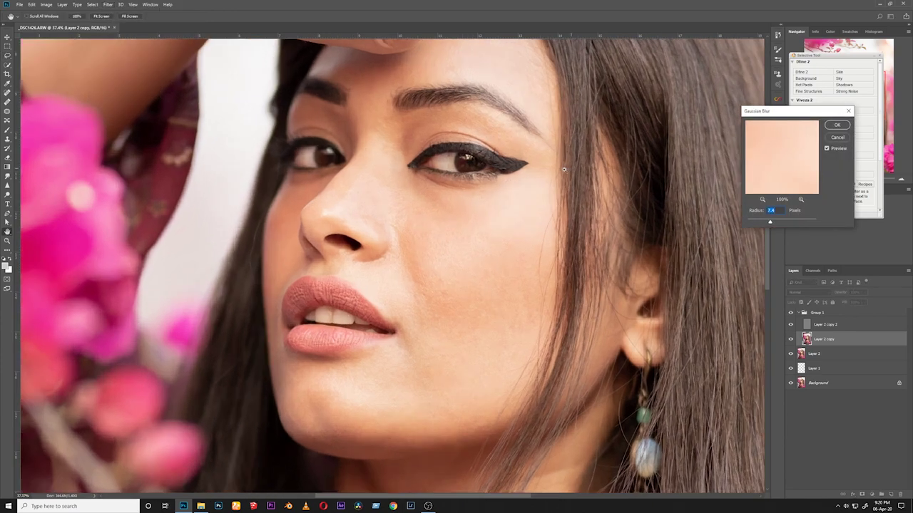
pyautogui.scroll(1, 502, 240)
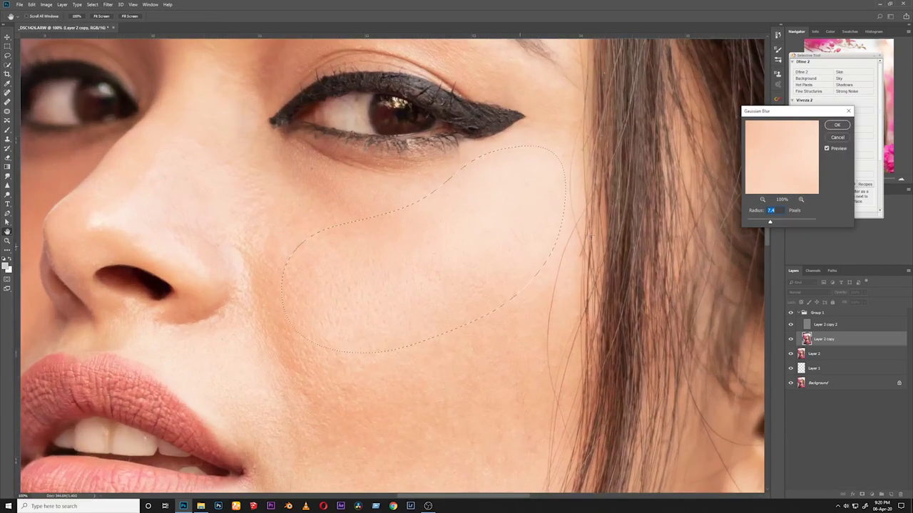
pyautogui.click(762, 199)
pyautogui.click(762, 200)
pyautogui.click(763, 200)
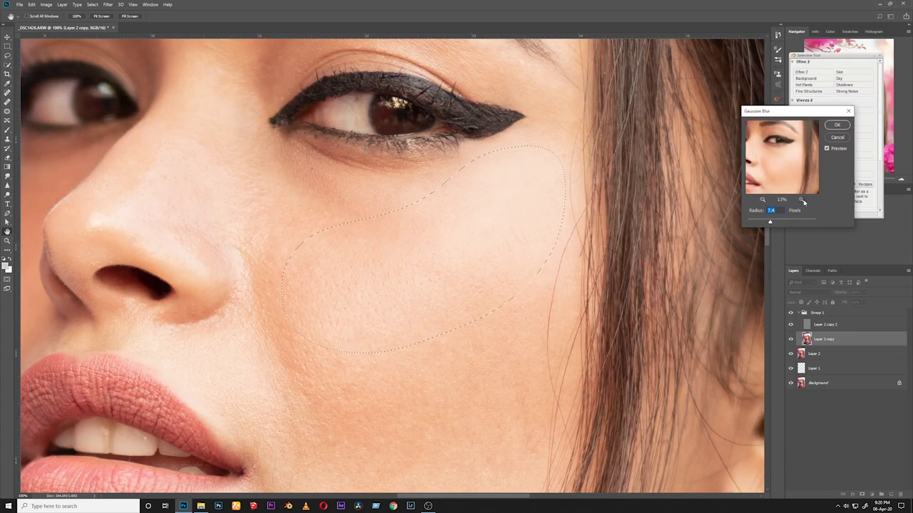
pyautogui.click(762, 199)
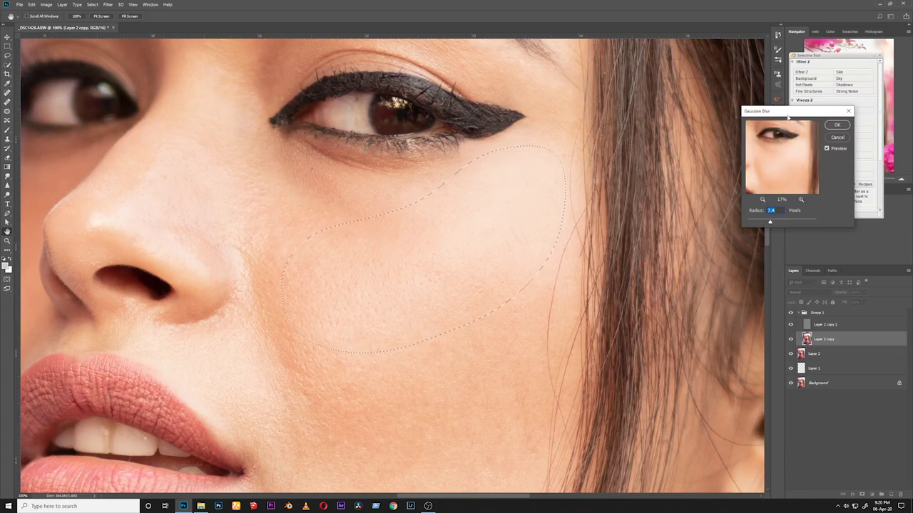
pyautogui.moveTo(788, 117); pyautogui.dragTo(699, 141)
pyautogui.click(711, 230)
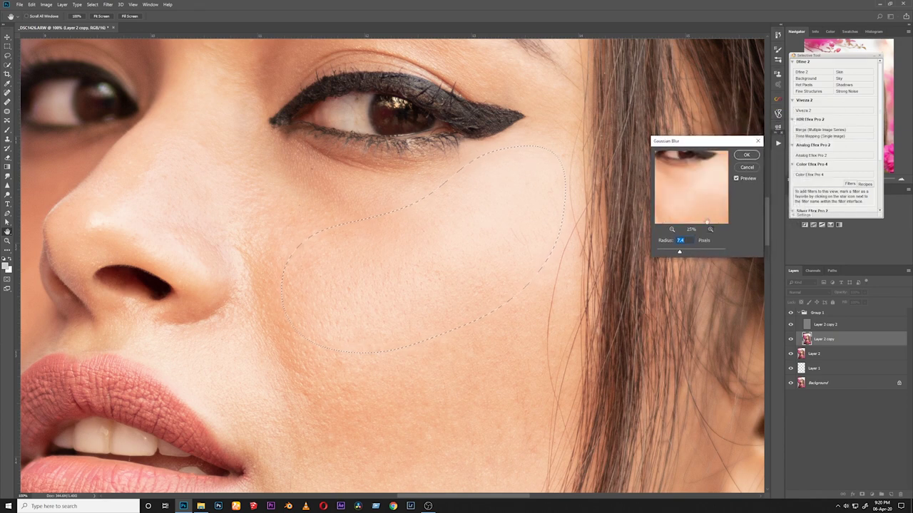
# - Set the Gaussian Blur radius to 15.5 pixels and apply it to the upper cheek selection
pyautogui.moveTo(663, 253)
pyautogui.mouseDown()
pyautogui.moveTo(653, 264)
pyautogui.moveTo(646, 254)
pyautogui.mouseUp()
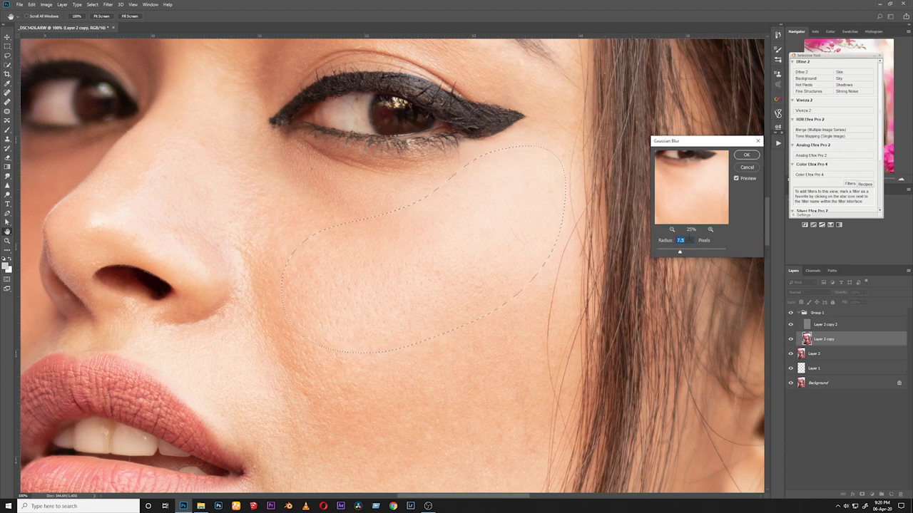
pyautogui.click(674, 230)
pyautogui.click(674, 230)
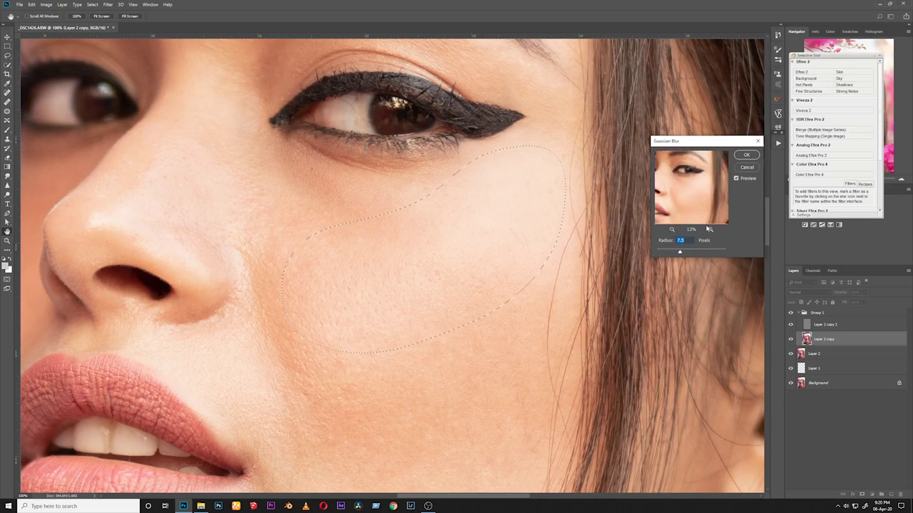
pyautogui.click(709, 229)
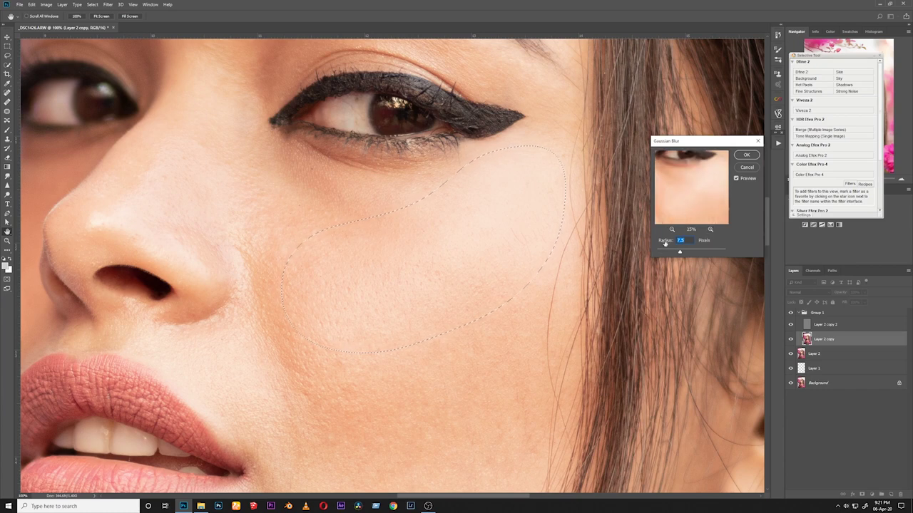
pyautogui.moveTo(665, 242); pyautogui.dragTo(690, 242)
pyautogui.click(745, 157)
# - Deselect the blurred cheek and outline the nose down to the nostrils with the Lasso
pyautogui.moveTo(537, 268); pyautogui.dragTo(487, 309)
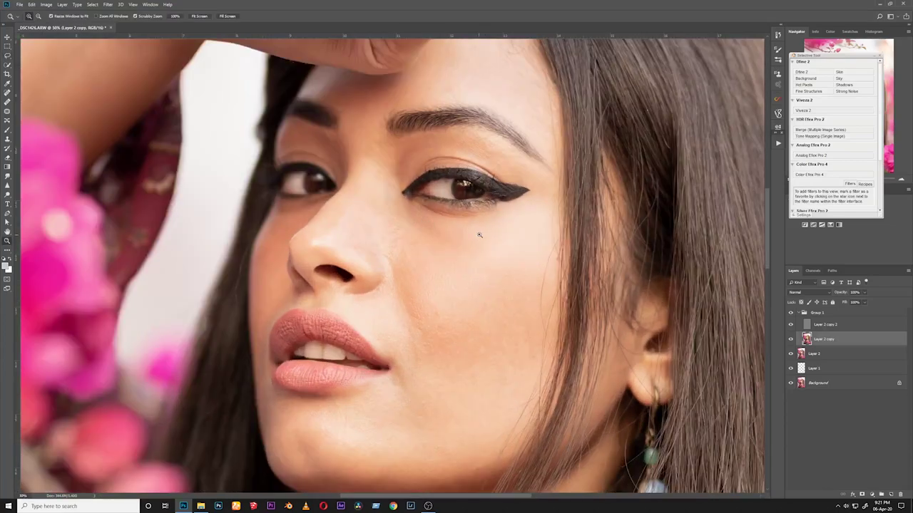
pyautogui.scroll(-5, 479, 235)
pyautogui.scroll(5, 466, 241)
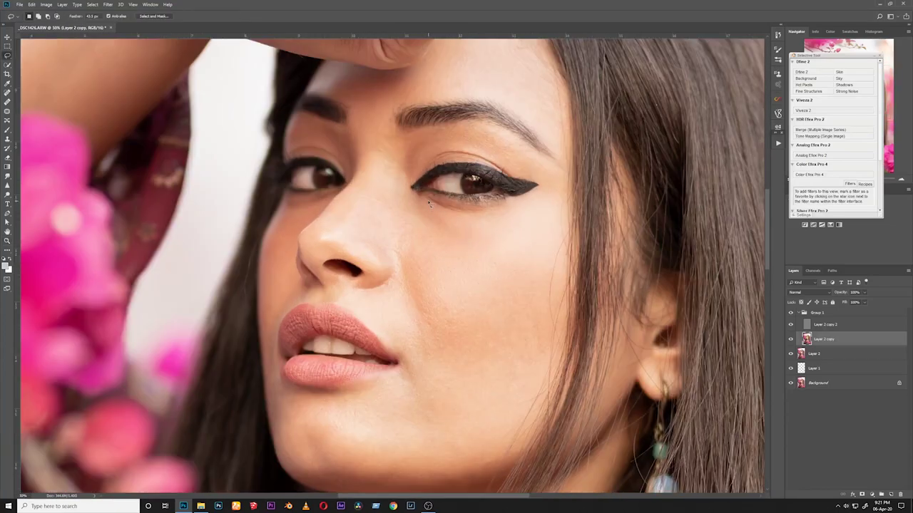
pyautogui.moveTo(484, 214)
pyautogui.mouseDown()
pyautogui.moveTo(477, 241)
pyautogui.moveTo(443, 253)
pyautogui.moveTo(408, 245)
pyautogui.moveTo(417, 199)
pyautogui.moveTo(485, 231)
pyautogui.moveTo(465, 245)
pyautogui.moveTo(428, 243)
pyautogui.moveTo(411, 220)
pyautogui.moveTo(422, 201)
pyautogui.moveTo(424, 237)
pyautogui.moveTo(467, 245)
pyautogui.moveTo(476, 225)
pyautogui.moveTo(426, 202)
pyautogui.mouseUp()
pyautogui.moveTo(464, 252)
pyautogui.mouseDown()
pyautogui.moveTo(492, 286)
pyautogui.moveTo(462, 276)
pyautogui.moveTo(499, 254)
pyautogui.mouseUp()
pyautogui.moveTo(444, 205)
pyautogui.mouseDown()
pyautogui.moveTo(456, 237)
pyautogui.moveTo(460, 225)
pyautogui.mouseUp()
pyautogui.moveTo(368, 203)
pyautogui.mouseDown()
pyautogui.moveTo(322, 240)
pyautogui.moveTo(367, 259)
pyautogui.moveTo(389, 243)
pyautogui.moveTo(383, 211)
pyautogui.moveTo(371, 202)
pyautogui.mouseUp()
pyautogui.moveTo(370, 197)
pyautogui.mouseDown()
pyautogui.moveTo(341, 196)
pyautogui.moveTo(285, 263)
pyautogui.moveTo(358, 288)
pyautogui.moveTo(360, 184)
pyautogui.mouseUp()
# - Try a Gaussian Blur of 29.4 pixels on the nose selection, cancel the filter and deselect
pyautogui.click(108, 5)
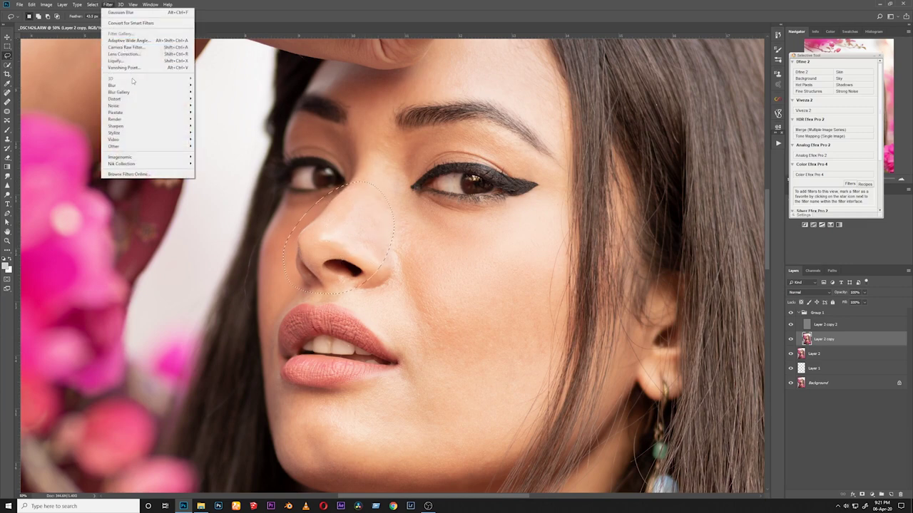
pyautogui.moveTo(146, 85)
pyautogui.click(234, 112)
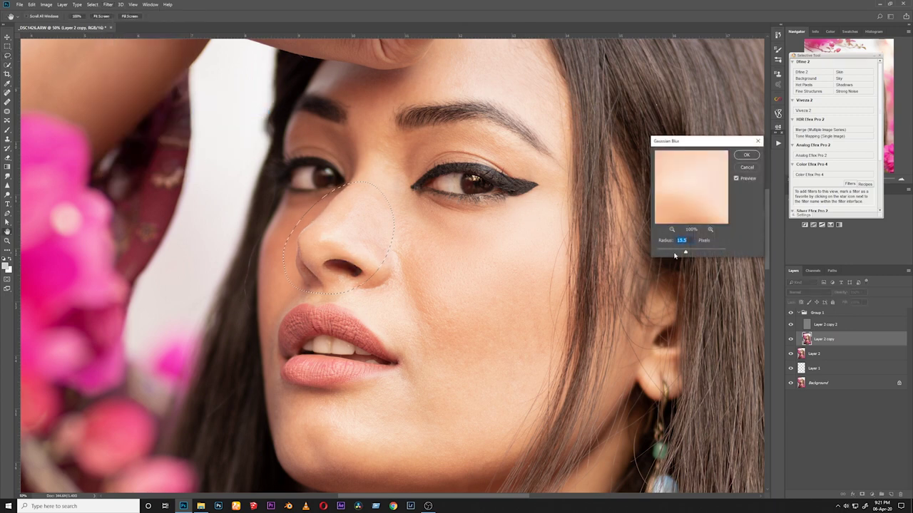
pyautogui.moveTo(661, 242); pyautogui.dragTo(671, 243)
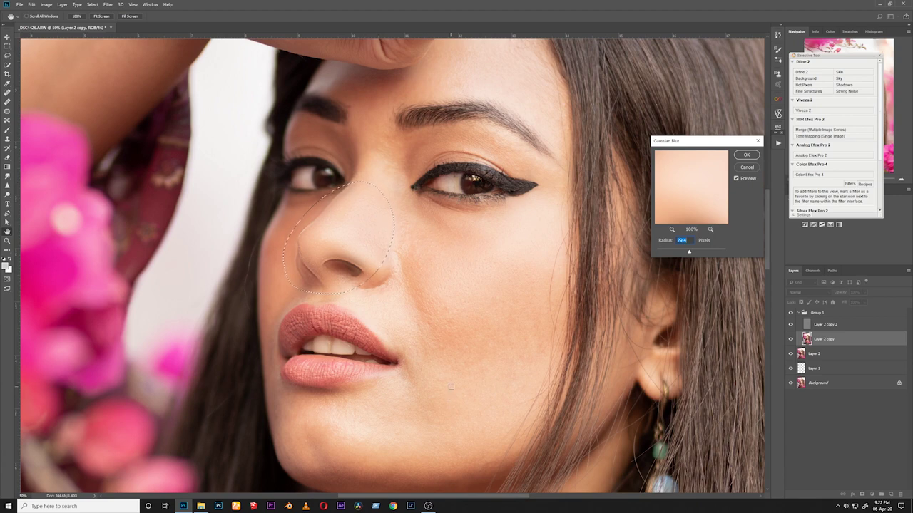
pyautogui.click(746, 167)
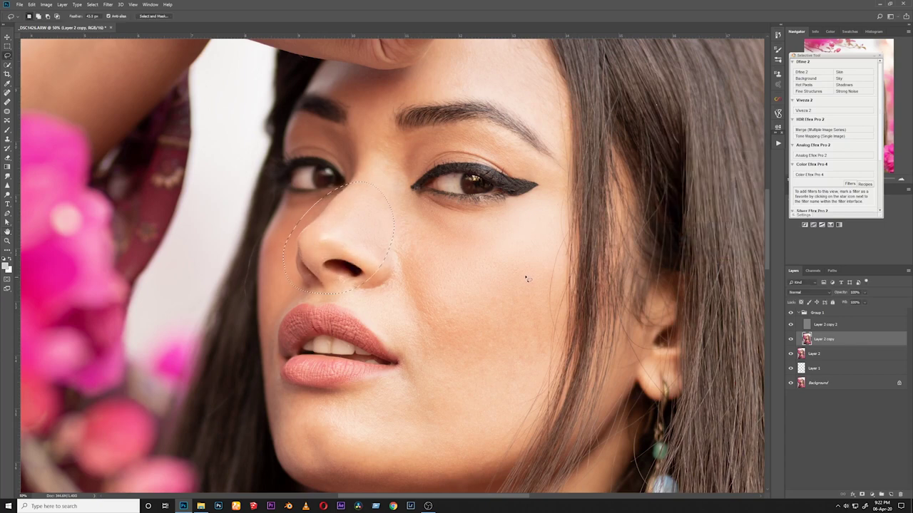
pyautogui.hotkey('ctrl', 'd')
pyautogui.moveTo(350, 204); pyautogui.dragTo(383, 209)
pyautogui.moveTo(430, 238)
pyautogui.mouseDown()
pyautogui.moveTo(422, 259)
pyautogui.moveTo(425, 246)
pyautogui.mouseUp()
pyautogui.hotkey('ctrl', 'd')
pyautogui.moveTo(511, 226); pyautogui.dragTo(499, 268)
pyautogui.click(449, 183)
pyautogui.moveTo(359, 202)
pyautogui.mouseDown()
pyautogui.moveTo(320, 235)
pyautogui.moveTo(324, 242)
pyautogui.moveTo(381, 268)
pyautogui.moveTo(380, 207)
pyautogui.mouseUp()
# - Lasso the skin directly under the eye and apply a Gaussian Blur with a 22.2 pixel radius
pyautogui.moveTo(435, 205)
pyautogui.mouseDown()
pyautogui.moveTo(496, 231)
pyautogui.moveTo(466, 251)
pyautogui.moveTo(425, 248)
pyautogui.mouseUp()
pyautogui.hotkey('ctrl', 'alt', 'f')
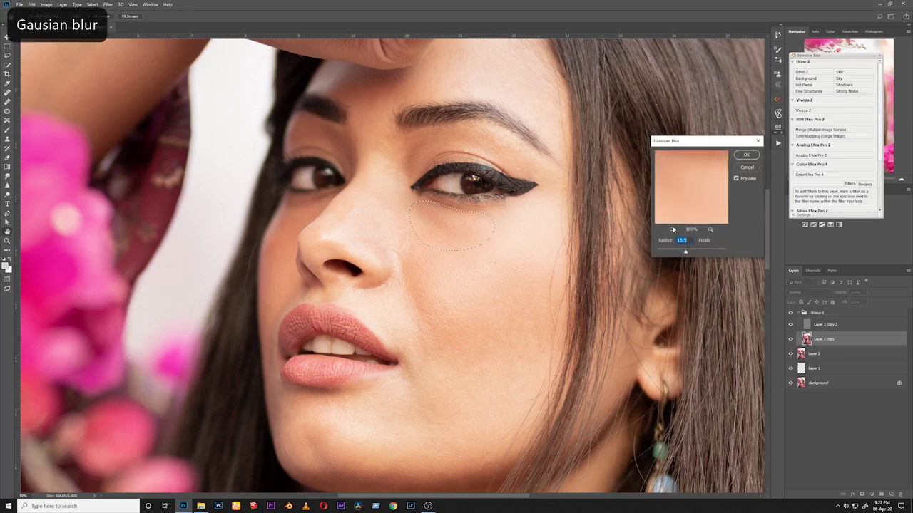
pyautogui.click(673, 230)
pyautogui.click(673, 230)
pyautogui.click(710, 230)
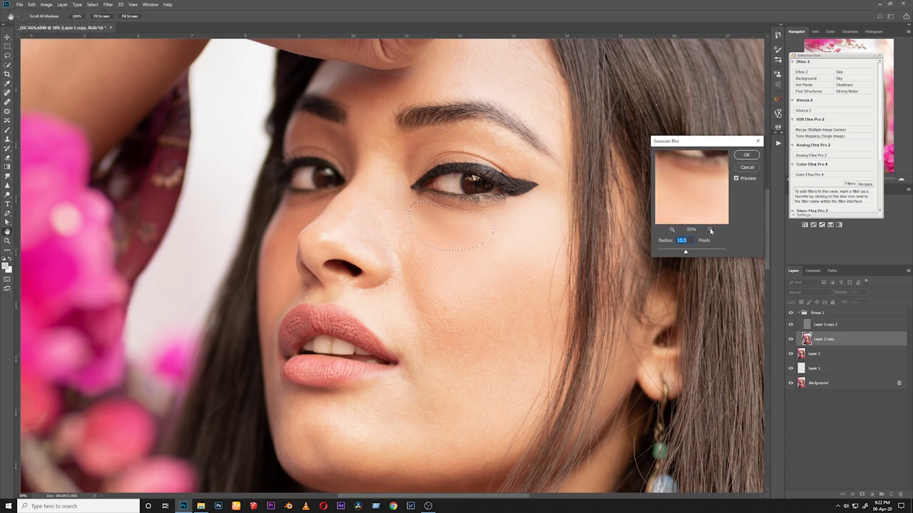
pyautogui.click(672, 230)
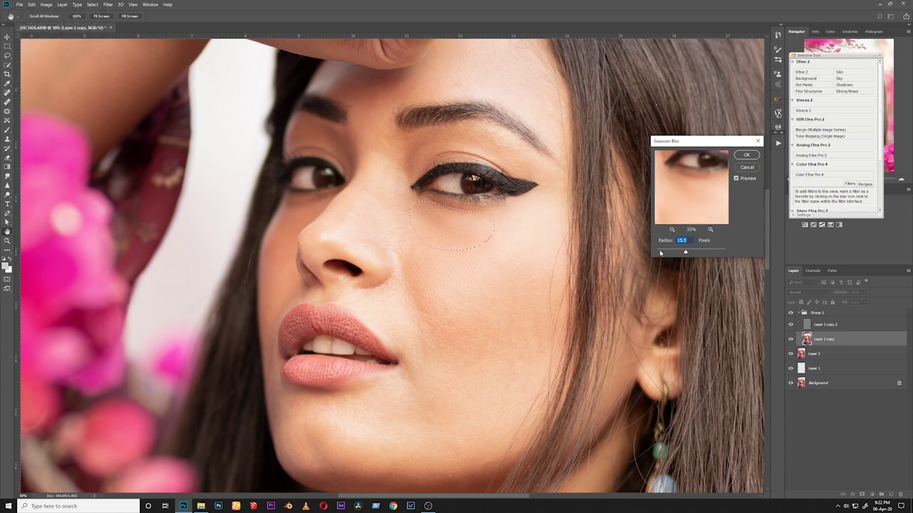
pyautogui.click(660, 253)
pyautogui.moveTo(665, 253); pyautogui.dragTo(656, 255)
pyautogui.moveTo(660, 241); pyautogui.dragTo(682, 241)
pyautogui.click(746, 155)
# - Toggle the visibility of Group 1 and examine the smoothed face at different zoom levels
pyautogui.keyDown('alt'); pyautogui.click(552, 246); pyautogui.keyUp('alt')
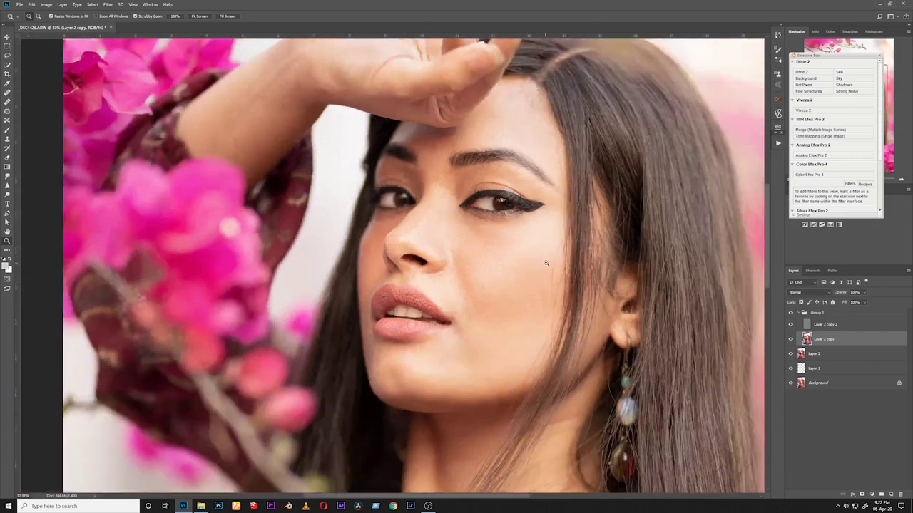
pyautogui.keyDown('ctrl'); pyautogui.click(579, 299); pyautogui.keyUp('ctrl')
pyautogui.press('l')
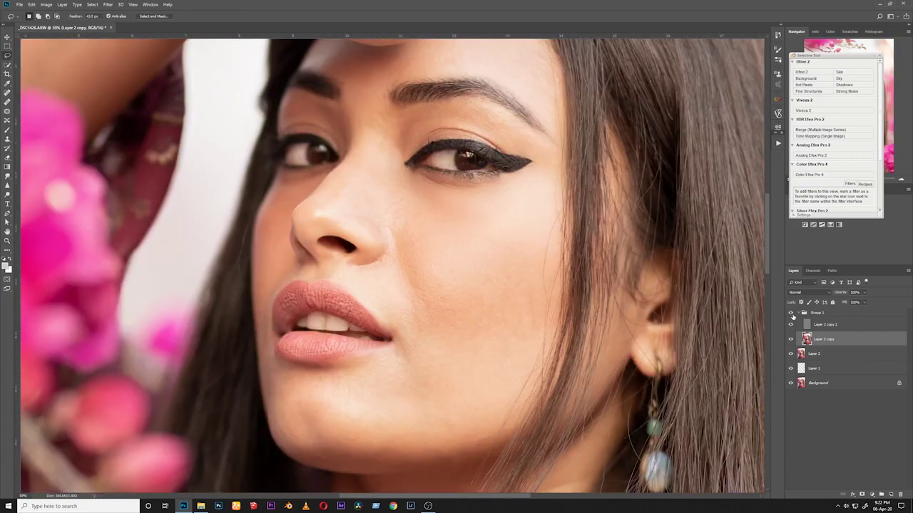
pyautogui.click(791, 314)
pyautogui.keyDown('ctrl'); pyautogui.click(581, 246); pyautogui.keyUp('ctrl')
pyautogui.keyDown('alt'); pyautogui.click(582, 247); pyautogui.keyUp('alt')
pyautogui.keyDown('alt'); pyautogui.click(576, 250); pyautogui.keyUp('alt')
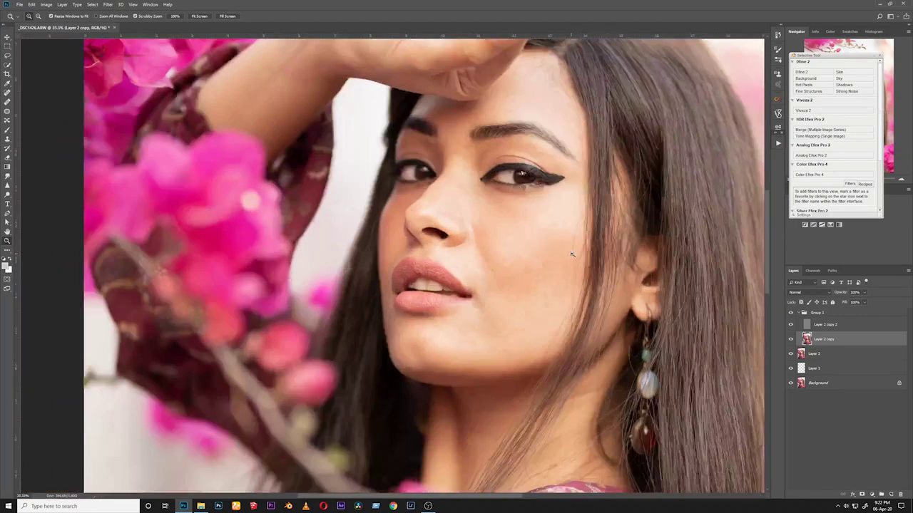
pyautogui.keyDown('ctrl'); pyautogui.click(572, 252); pyautogui.keyUp('ctrl')
pyautogui.keyDown('ctrl'); pyautogui.click(570, 253); pyautogui.keyUp('ctrl')
pyautogui.scroll(-2, 535, 248)
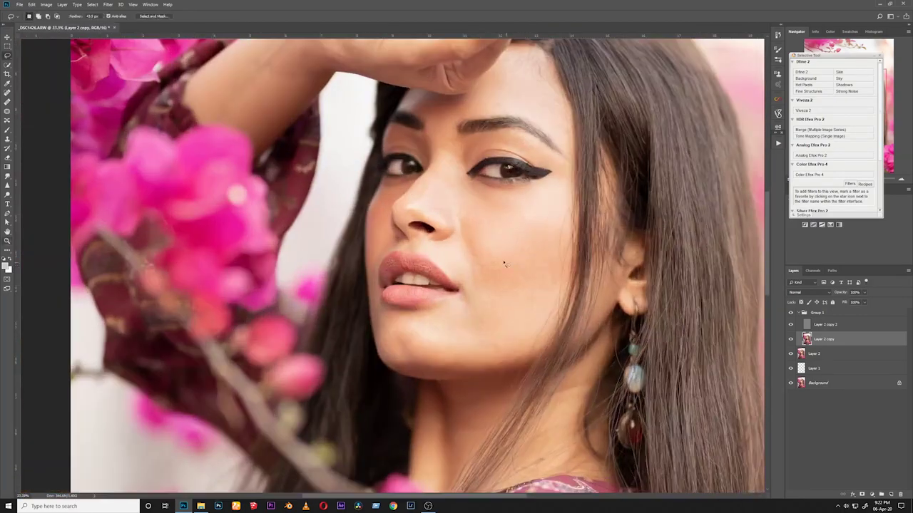
# - Lasso the curved area from beside the nose across the mid cheek and apply a Gaussian Blur of 22.1 pixels
pyautogui.moveTo(473, 225)
pyautogui.mouseDown()
pyautogui.moveTo(498, 255)
pyautogui.moveTo(556, 246)
pyautogui.moveTo(556, 267)
pyautogui.moveTo(528, 292)
pyautogui.moveTo(483, 290)
pyautogui.moveTo(467, 266)
pyautogui.moveTo(469, 214)
pyautogui.mouseUp()
pyautogui.hotkey('ctrl', 'alt', 'f')
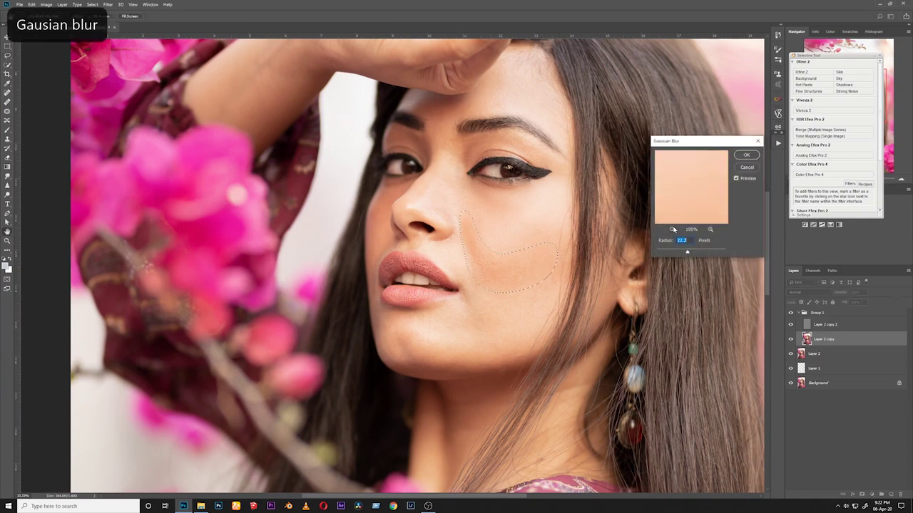
pyautogui.click(672, 230)
pyautogui.click(672, 230)
pyautogui.click(671, 230)
pyautogui.click(671, 229)
pyautogui.click(671, 230)
pyautogui.moveTo(686, 252); pyautogui.dragTo(663, 252)
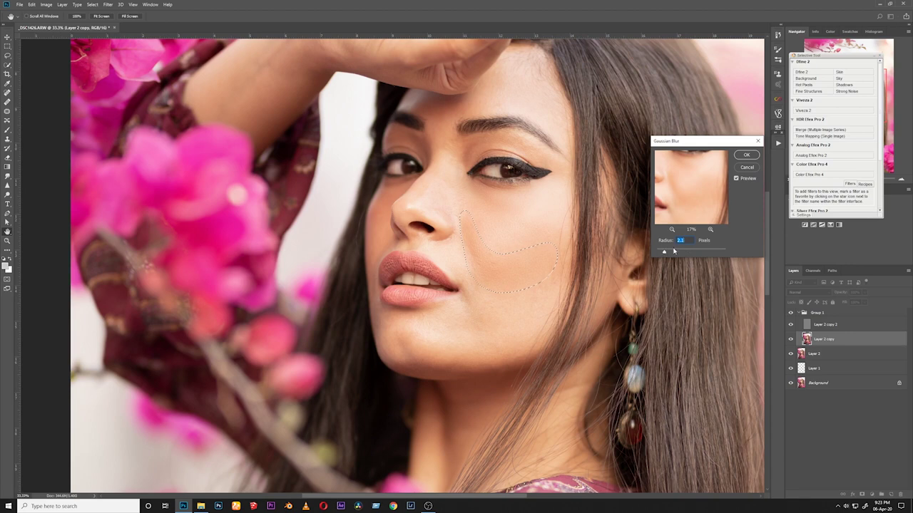
pyautogui.write('22.2')
pyautogui.click(746, 154)
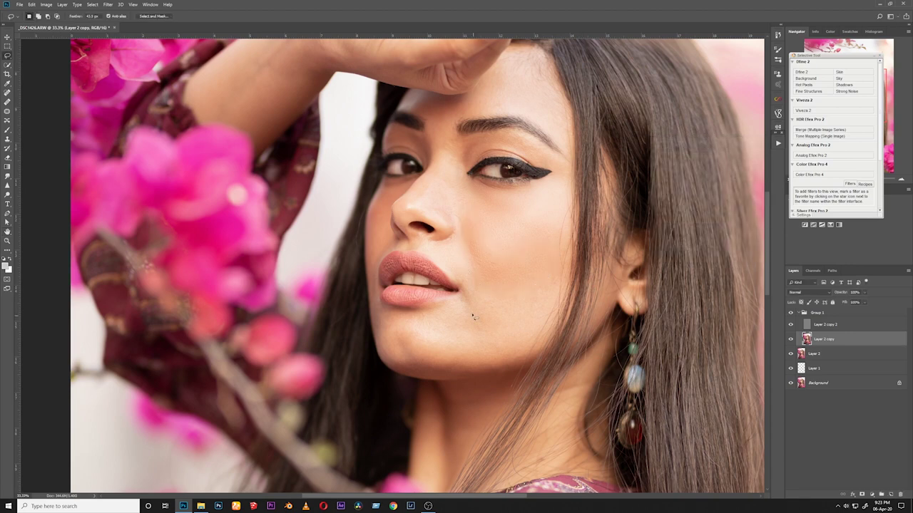
# - Lasso the skin beside the mouth corner and apply a Gaussian Blur with a 30.7 pixel radius
pyautogui.moveTo(464, 282)
pyautogui.mouseDown()
pyautogui.moveTo(457, 310)
pyautogui.moveTo(497, 323)
pyautogui.moveTo(483, 288)
pyautogui.mouseUp()
pyautogui.hotkey('ctrl', 'alt', 'f')
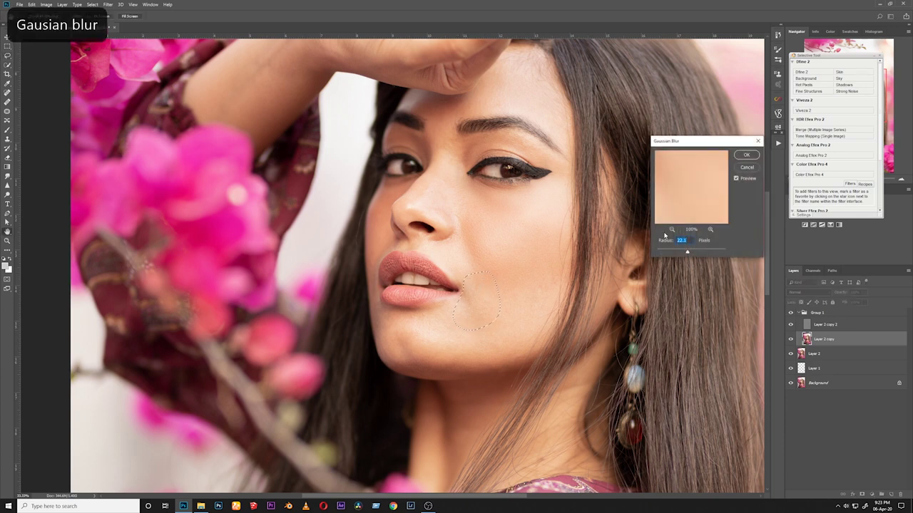
pyautogui.click(671, 231)
pyautogui.click(670, 231)
pyautogui.click(671, 231)
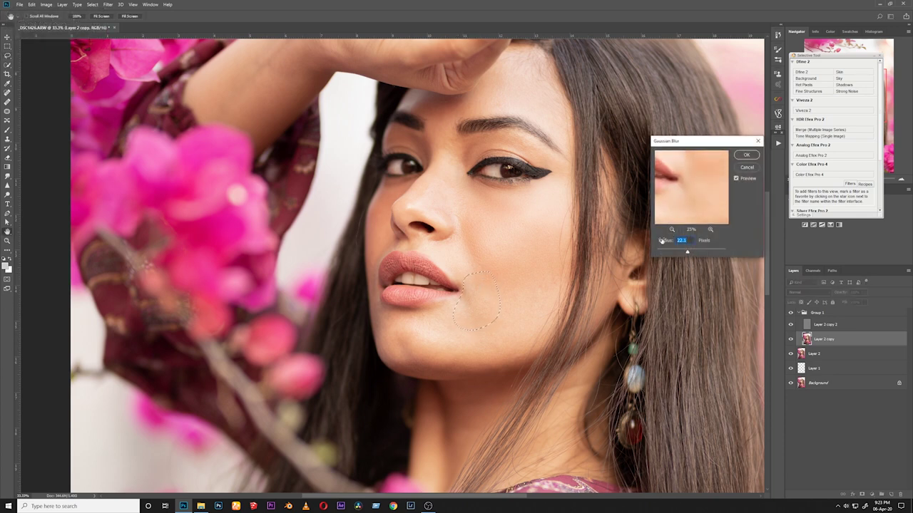
pyautogui.moveTo(661, 243); pyautogui.dragTo(692, 243)
pyautogui.click(748, 160)
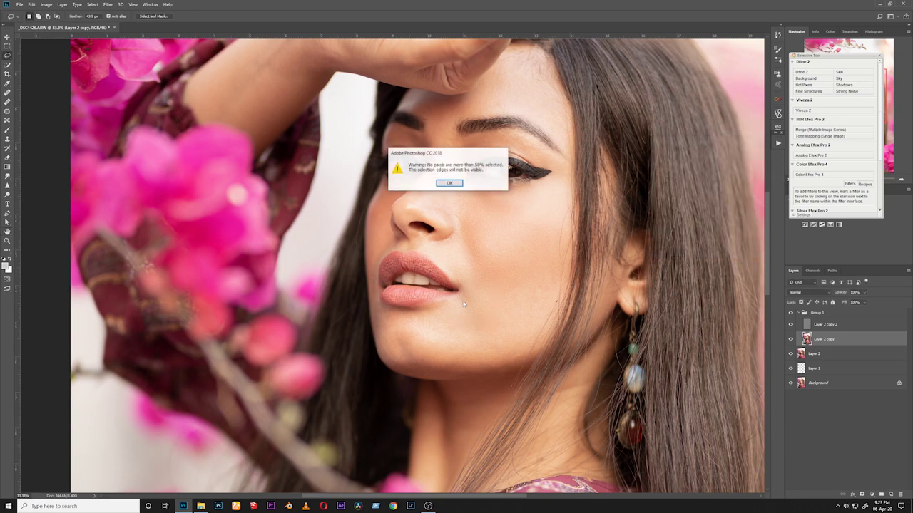
pyautogui.click(449, 183)
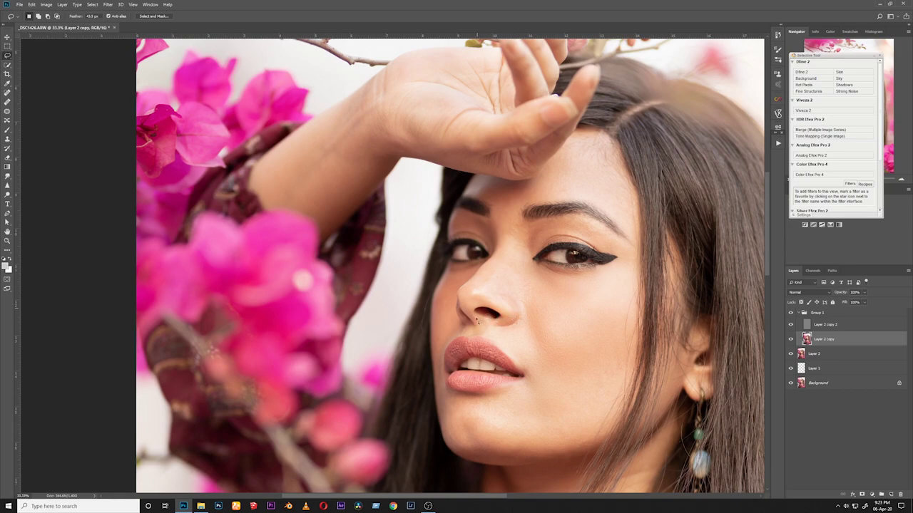
# - Lasso the far cheek between the nose and the face edge, apply a Gaussian Blur of about 16 pixels and deselect
pyautogui.scroll(4, 508, 282)
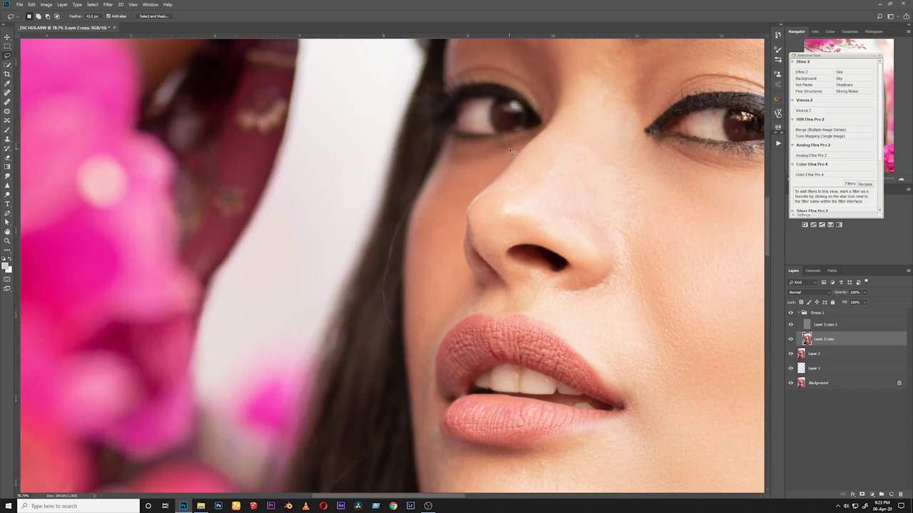
pyautogui.moveTo(488, 177)
pyautogui.mouseDown()
pyautogui.moveTo(457, 247)
pyautogui.moveTo(461, 294)
pyautogui.moveTo(437, 323)
pyautogui.moveTo(421, 305)
pyautogui.moveTo(414, 265)
pyautogui.moveTo(430, 201)
pyautogui.moveTo(453, 165)
pyautogui.mouseUp()
pyautogui.hotkey('ctrl', 'alt', 'f')
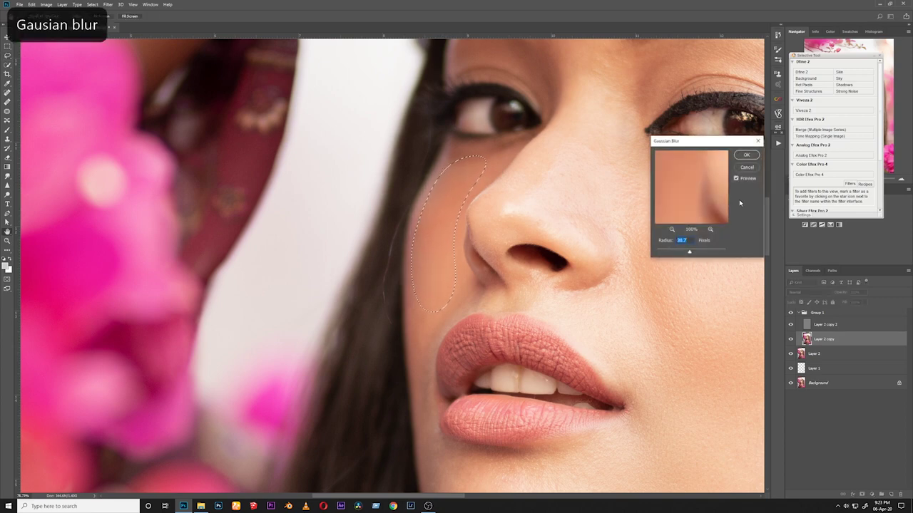
pyautogui.click(671, 229)
pyautogui.click(672, 230)
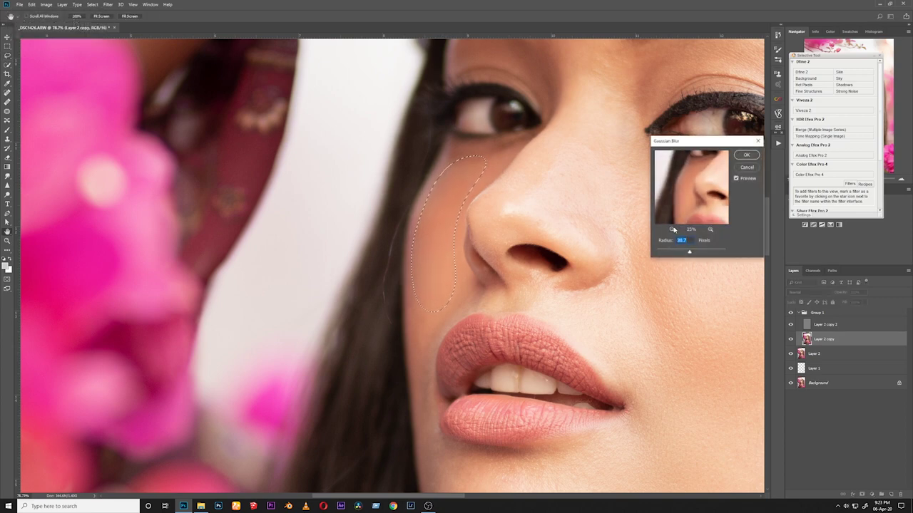
pyautogui.moveTo(665, 242); pyautogui.dragTo(585, 259)
pyautogui.moveTo(664, 243); pyautogui.dragTo(686, 242)
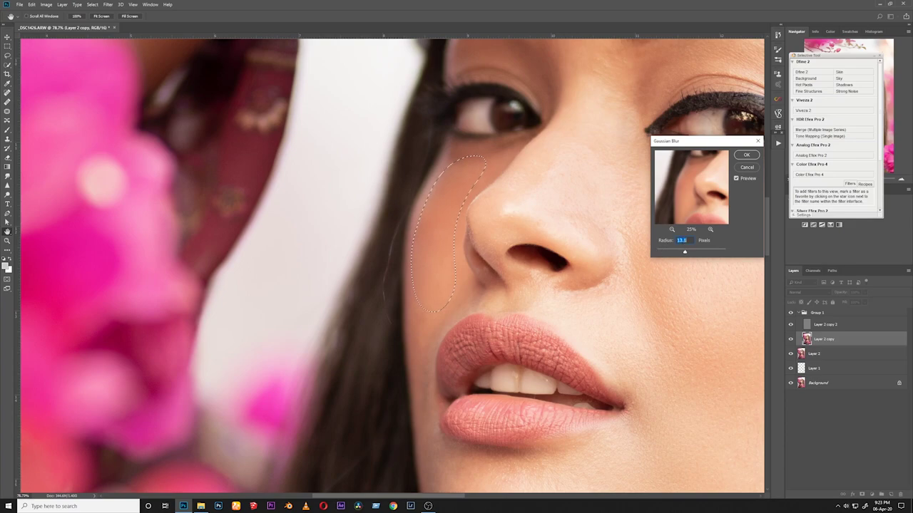
pyautogui.click(746, 154)
pyautogui.hotkey('ctrl', 'd')
# - Lasso the forehead skin above the eyebrow, apply a Gaussian Blur with a 23.9 pixel radius and deselect
pyautogui.moveTo(574, 399); pyautogui.dragTo(474, 254)
pyautogui.moveTo(549, 204); pyautogui.dragTo(484, 375)
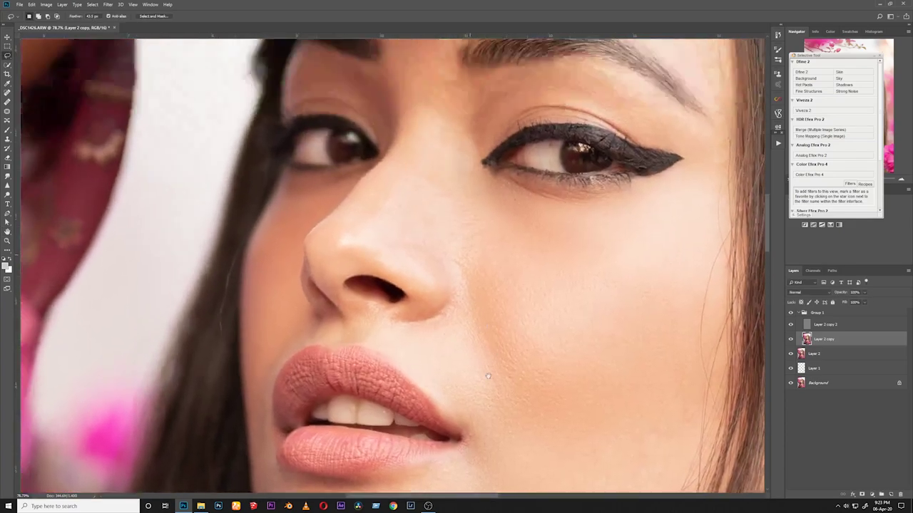
pyautogui.moveTo(494, 152); pyautogui.dragTo(436, 394)
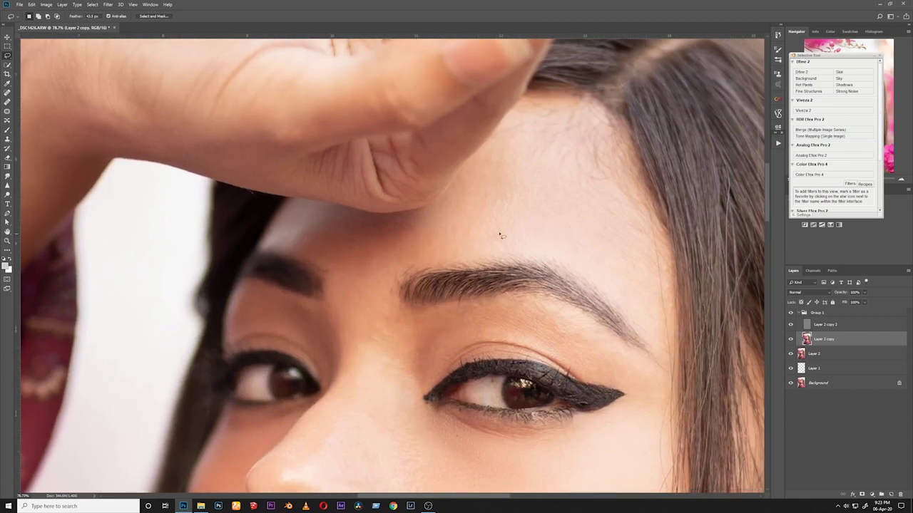
pyautogui.moveTo(485, 232)
pyautogui.mouseDown()
pyautogui.moveTo(571, 260)
pyautogui.moveTo(641, 301)
pyautogui.moveTo(648, 271)
pyautogui.moveTo(630, 186)
pyautogui.moveTo(566, 118)
pyautogui.mouseUp()
pyautogui.hotkey('ctrl', 'alt', 'f')
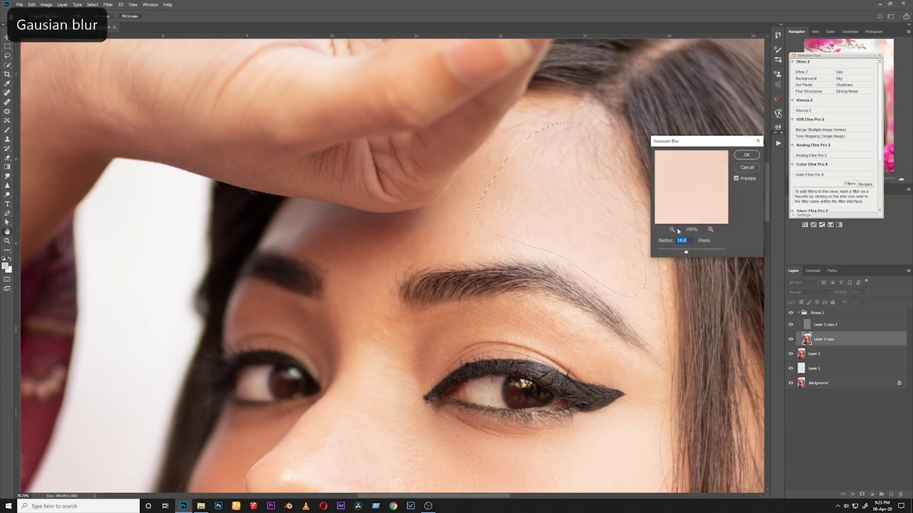
pyautogui.click(670, 229)
pyautogui.click(671, 230)
pyautogui.click(670, 229)
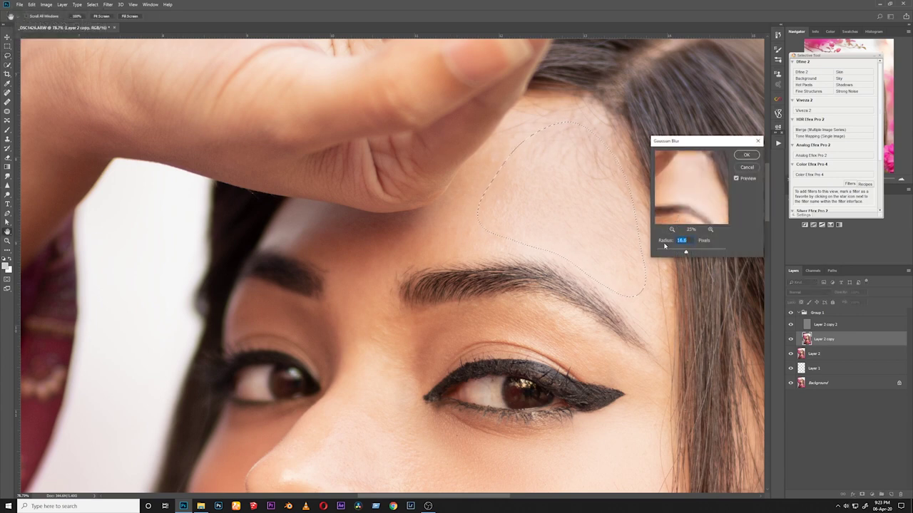
pyautogui.click(755, 159)
pyautogui.hotkey('ctrl', 'd')
# - Lasso the skin between the inner eyebrow and the eye, apply a Gaussian Blur of about 34 pixels and deselect
pyautogui.press('z')
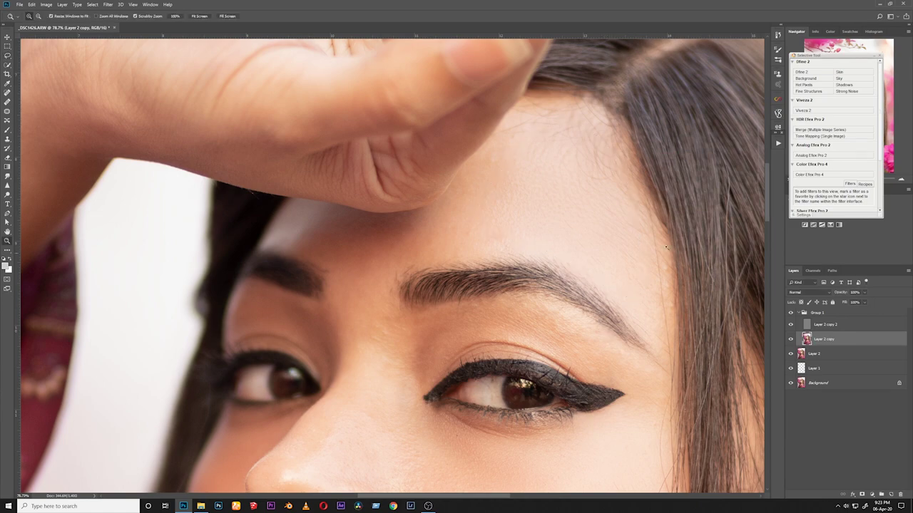
pyautogui.hotkey('ctrl', '0')
pyautogui.click(623, 286)
pyautogui.moveTo(335, 100); pyautogui.dragTo(474, 156)
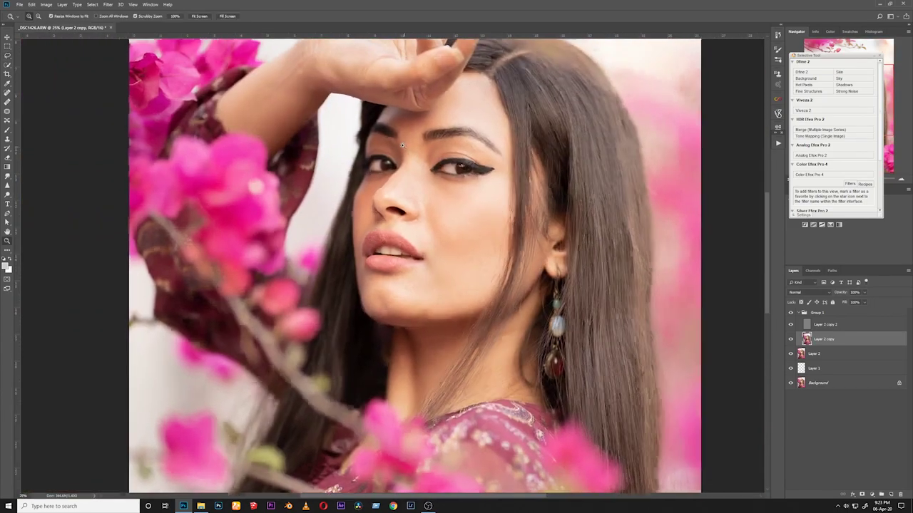
pyautogui.moveTo(401, 146); pyautogui.dragTo(461, 147)
pyautogui.moveTo(440, 188)
pyautogui.mouseDown()
pyautogui.moveTo(469, 177)
pyautogui.moveTo(487, 150)
pyautogui.moveTo(475, 141)
pyautogui.mouseUp()
pyautogui.hotkey('ctrl', 'alt', 'f')
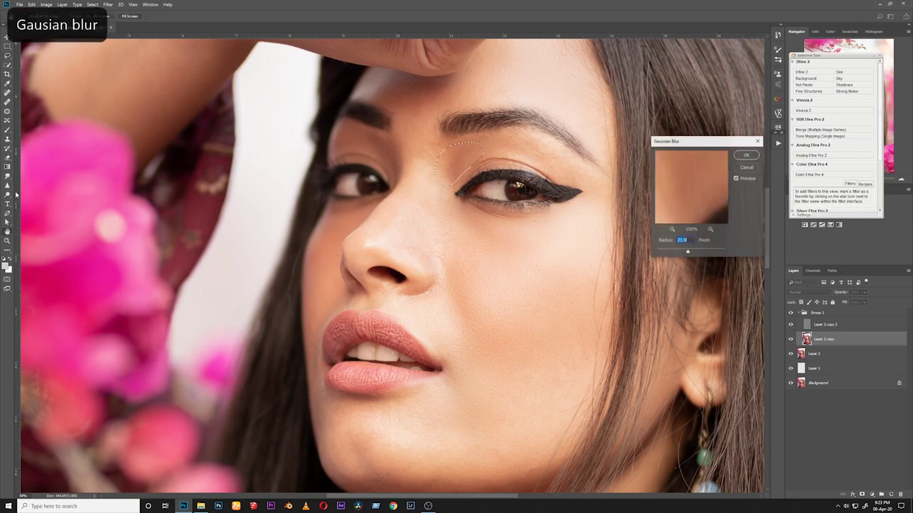
pyautogui.click(670, 231)
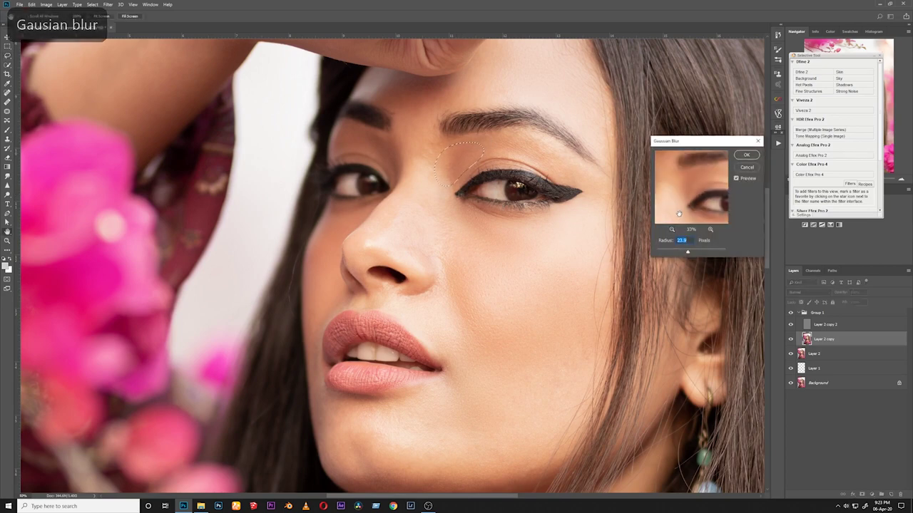
pyautogui.moveTo(663, 241); pyautogui.dragTo(714, 231)
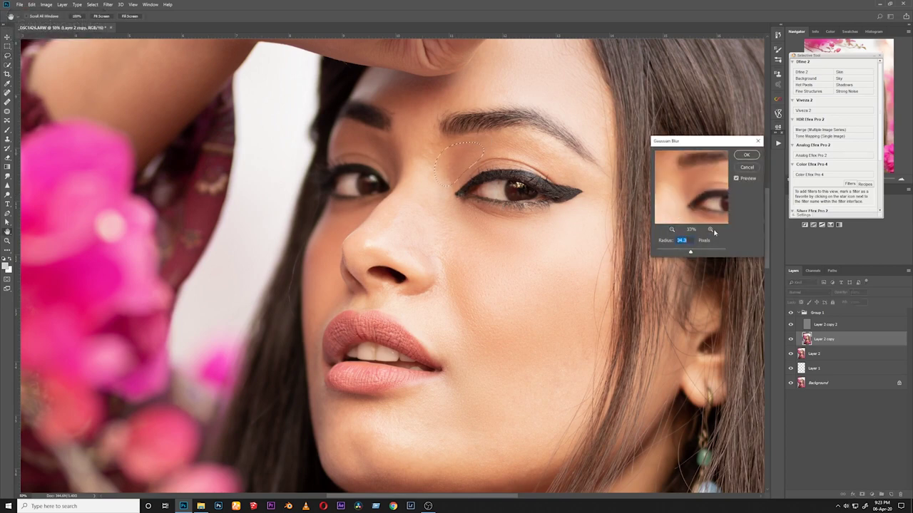
pyautogui.click(752, 159)
pyautogui.hotkey('ctrl', 'd')
# - Lasso the lower cheek and jaw area below the mouth corner and apply a Gaussian Blur of about 39 pixels
pyautogui.press('z')
pyautogui.keyDown('alt'); pyautogui.click(585, 231); pyautogui.keyUp('alt')
pyautogui.keyDown('alt'); pyautogui.click(585, 231); pyautogui.keyUp('alt')
pyautogui.click(567, 316)
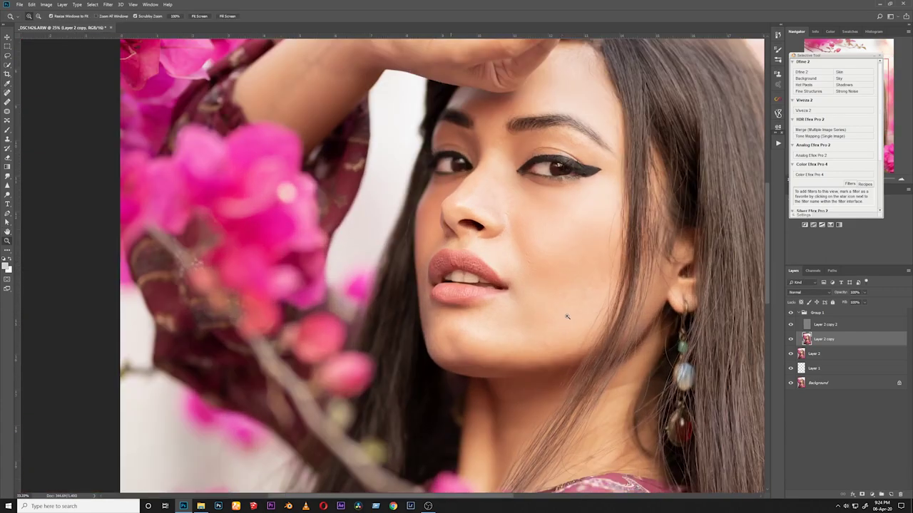
pyautogui.press('l')
pyautogui.moveTo(482, 311)
pyautogui.mouseDown()
pyautogui.moveTo(474, 345)
pyautogui.moveTo(562, 350)
pyautogui.moveTo(556, 313)
pyautogui.moveTo(516, 299)
pyautogui.mouseUp()
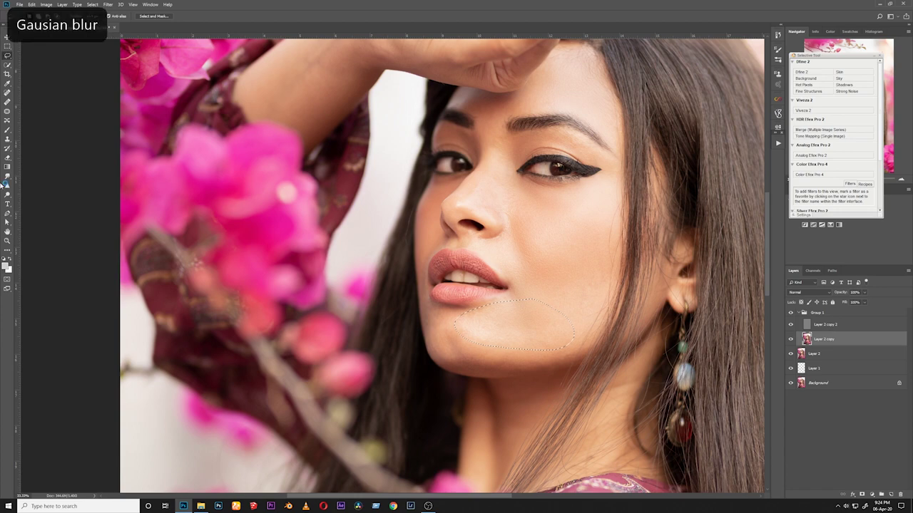
pyautogui.hotkey('ctrl', 'alt', 'f')
pyautogui.click(672, 231)
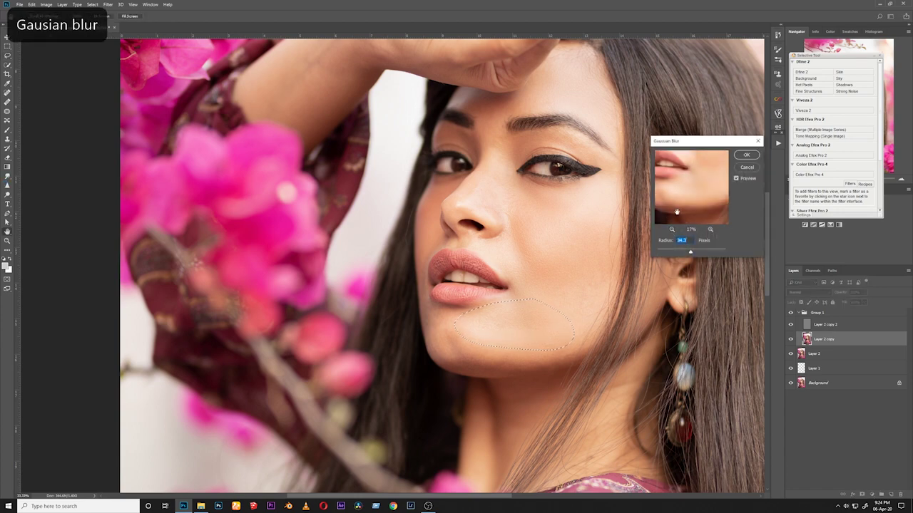
pyautogui.moveTo(662, 241); pyautogui.dragTo(686, 241)
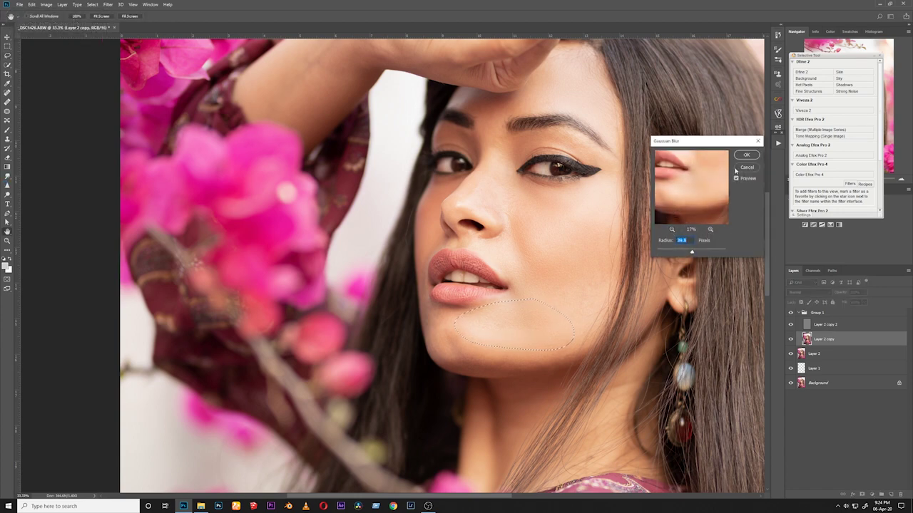
pyautogui.click(745, 156)
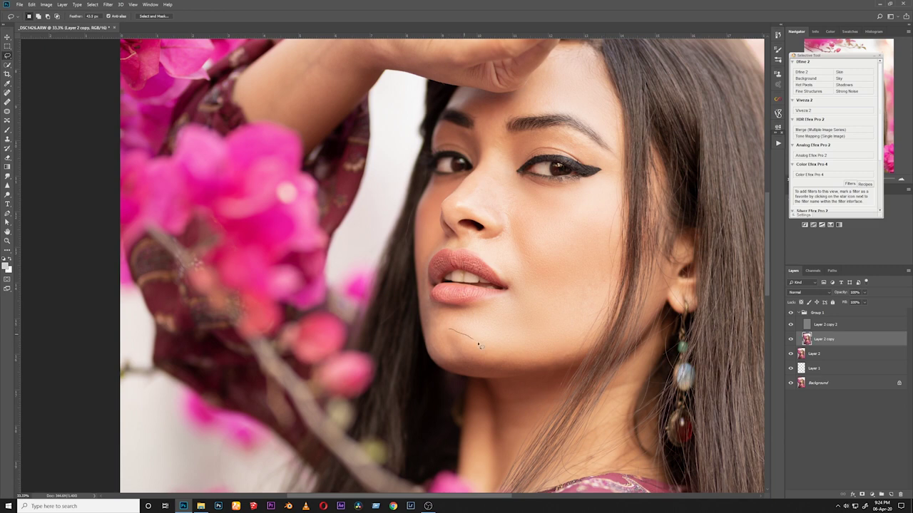
# - Lasso the outer edge of the chin and apply a Gaussian Blur with a much smaller radius
pyautogui.moveTo(517, 362)
pyautogui.mouseDown()
pyautogui.moveTo(484, 370)
pyautogui.moveTo(437, 365)
pyautogui.moveTo(429, 315)
pyautogui.mouseUp()
pyautogui.hotkey('ctrl', 'alt', 'f')
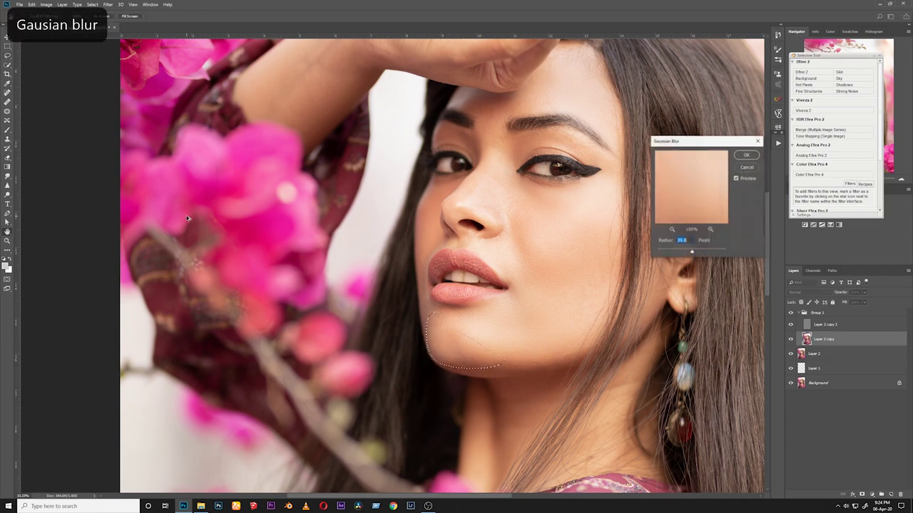
pyautogui.click(672, 229)
pyautogui.click(672, 229)
pyautogui.click(671, 229)
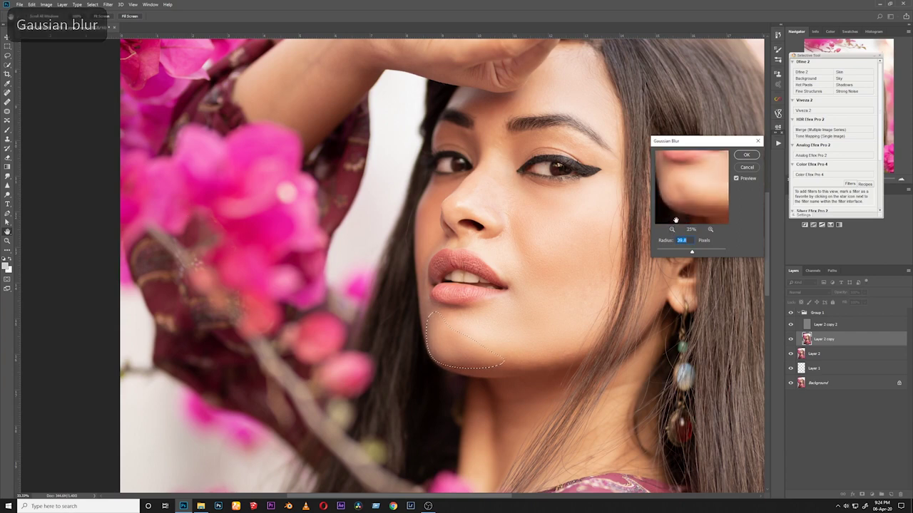
pyautogui.click(665, 251)
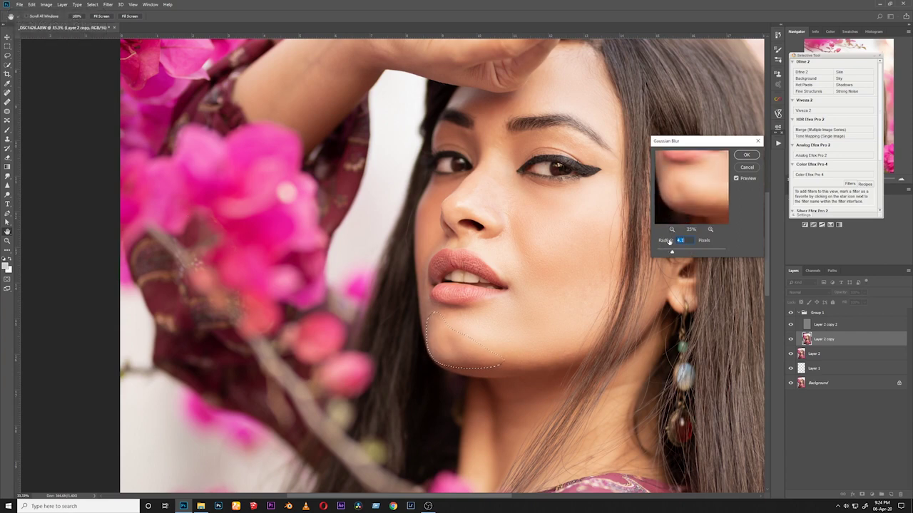
pyautogui.moveTo(661, 242); pyautogui.dragTo(643, 243)
pyautogui.click(746, 155)
# - Add a new empty layer directly above Layer 2 copy inside Group 1
pyautogui.moveTo(609, 214); pyautogui.dragTo(590, 280)
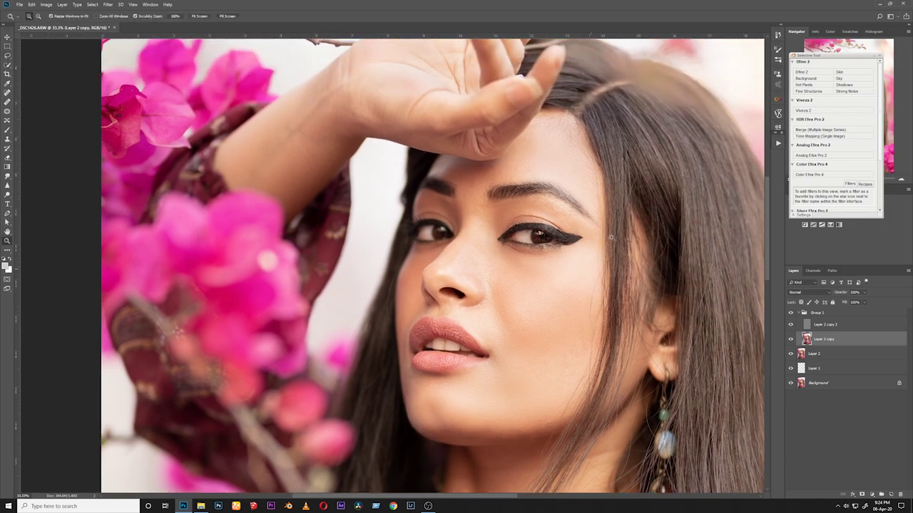
pyautogui.scroll(-2, 603, 249)
pyautogui.scroll(1, 597, 257)
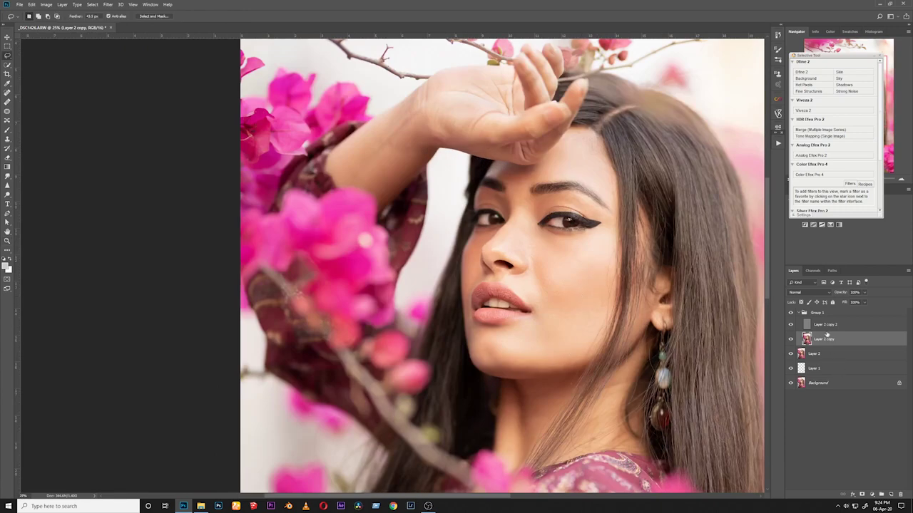
pyautogui.click(889, 494)
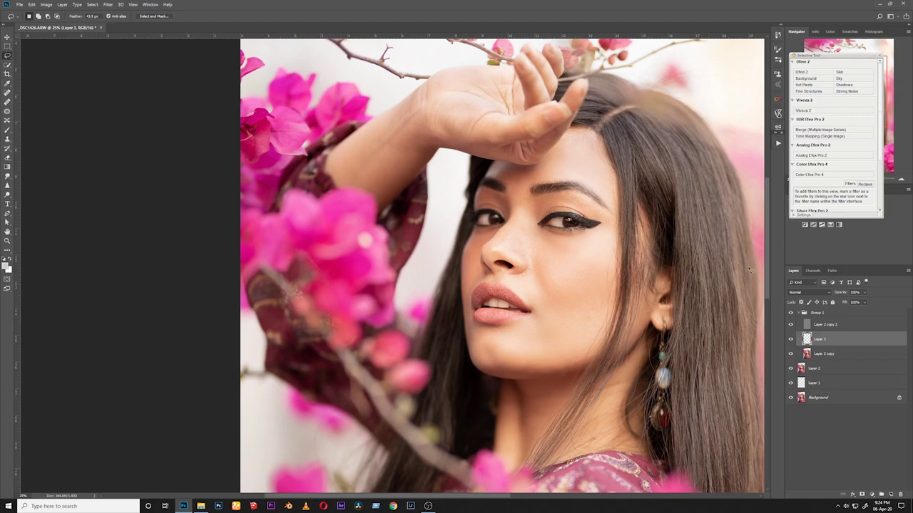
# - Rotate the canvas view counter-clockwise and set up the Brush tool with a flow of 1%
pyautogui.press('r')
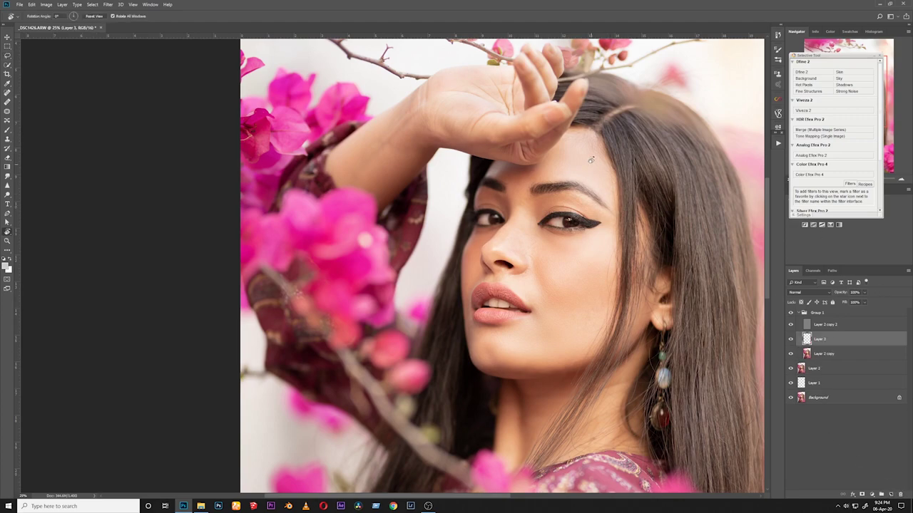
pyautogui.moveTo(579, 127)
pyautogui.mouseDown()
pyautogui.moveTo(448, 125)
pyautogui.moveTo(452, 298)
pyautogui.mouseUp()
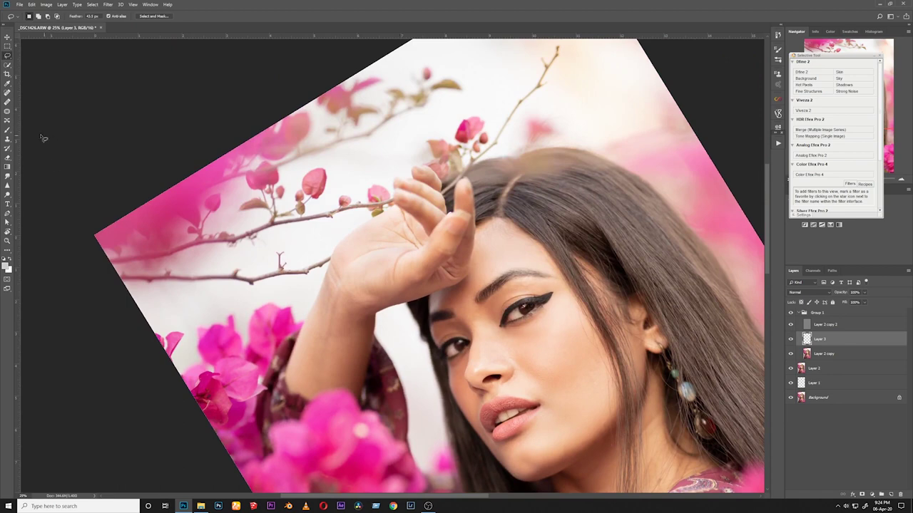
pyautogui.click(7, 130)
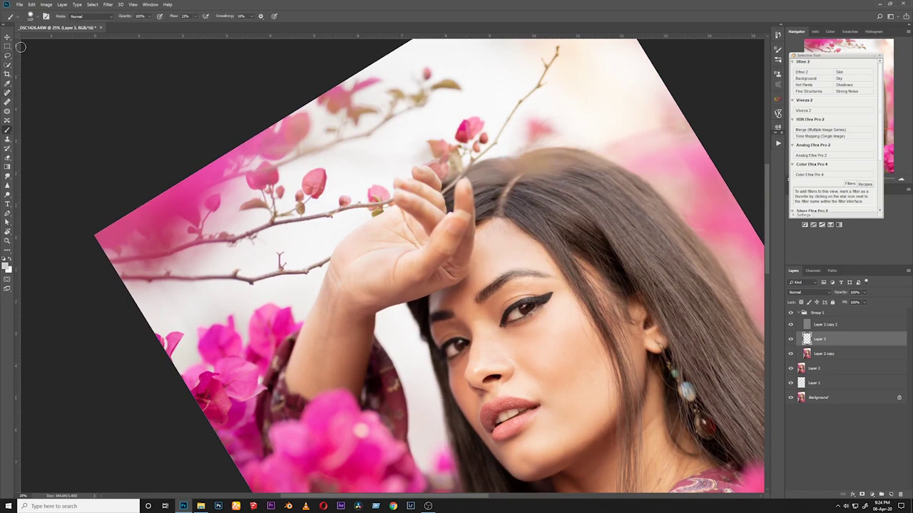
pyautogui.click(30, 16)
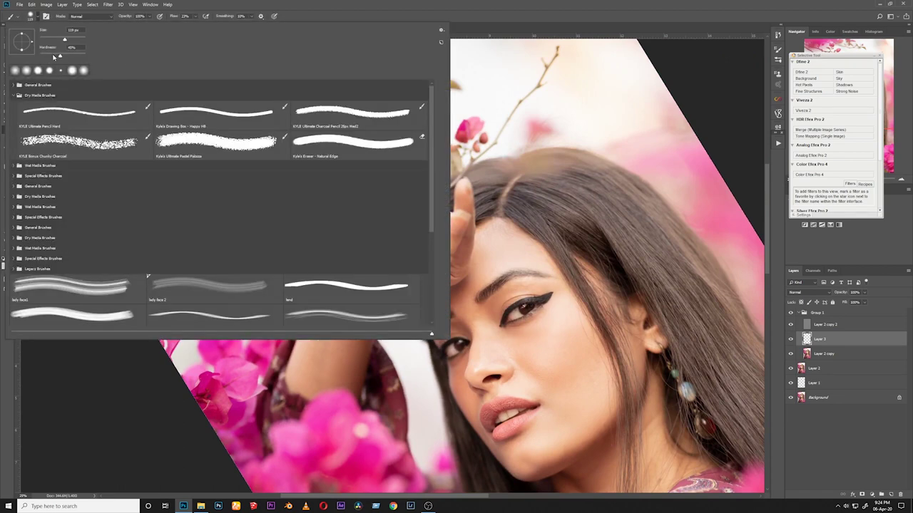
pyautogui.click(338, 4)
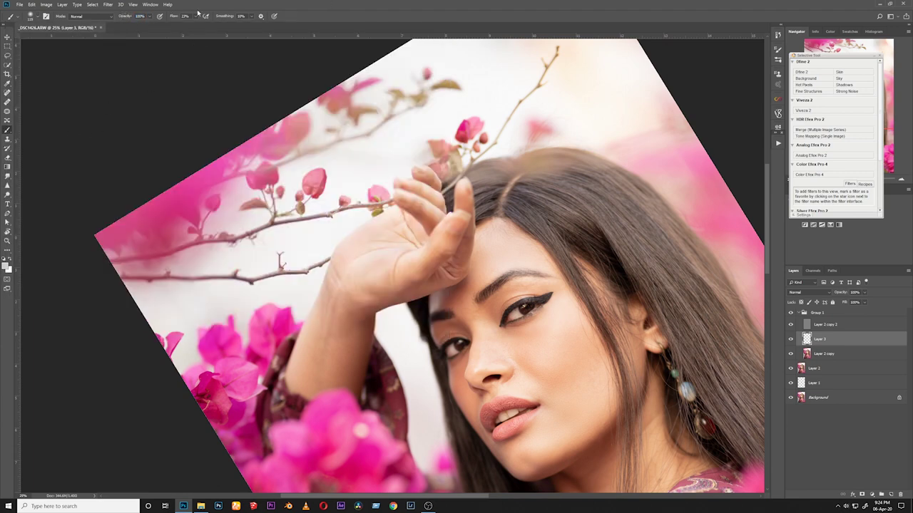
pyautogui.moveTo(174, 19)
pyautogui.mouseDown()
pyautogui.moveTo(62, 41)
pyautogui.moveTo(3, 84)
pyautogui.mouseUp()
pyautogui.click(38, 17)
pyautogui.click(43, 16)
# - Examine the smoothed skin on the face and hand at a rotated, closer view
pyautogui.press('r')
pyautogui.moveTo(394, 106); pyautogui.dragTo(333, 119)
pyautogui.press('z')
pyautogui.moveTo(478, 147); pyautogui.dragTo(487, 147)
pyautogui.click(487, 147)
pyautogui.press('b')
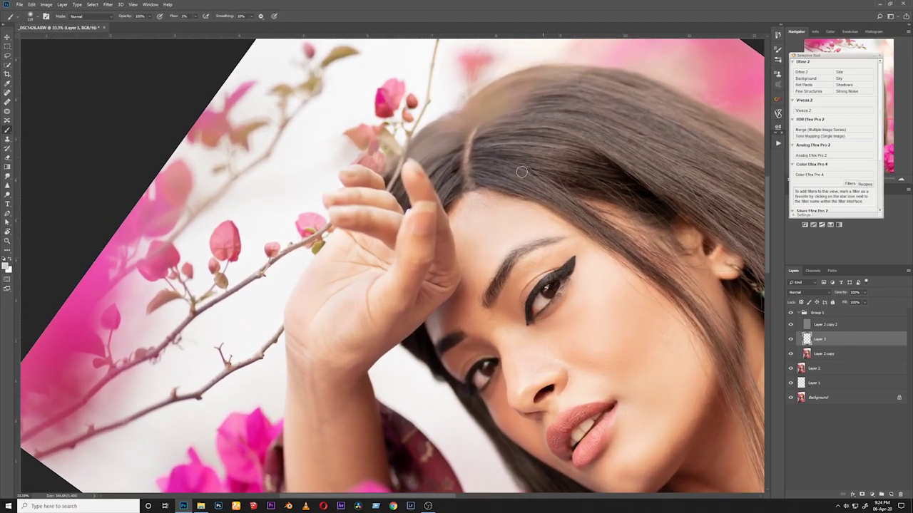
pyautogui.moveTo(588, 333)
pyautogui.mouseDown()
pyautogui.moveTo(478, 253)
pyautogui.moveTo(514, 200)
pyautogui.mouseUp()
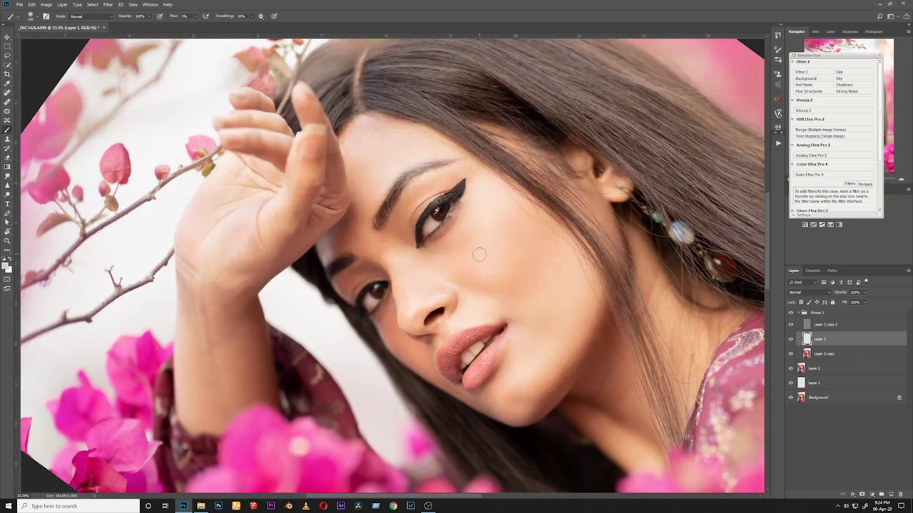
pyautogui.scroll(-1, 494, 235)
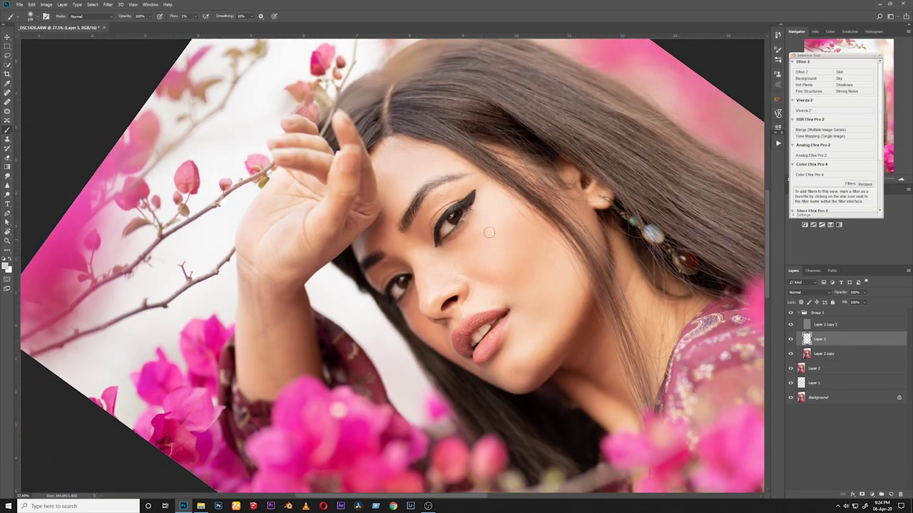
# - Add a Black & White adjustment layer above Group 1 with reds lowered to about -100 and yellows to about 16
pyautogui.click(853, 315)
pyautogui.click(871, 494)
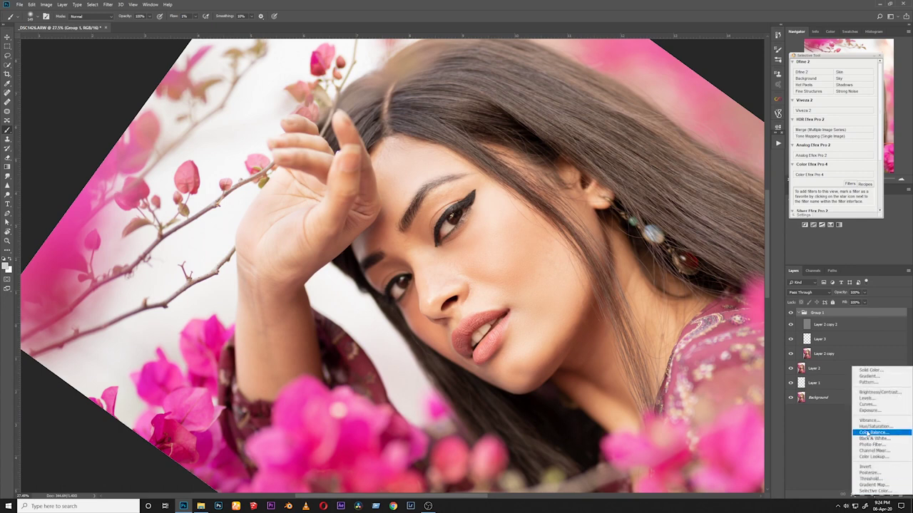
pyautogui.click(875, 438)
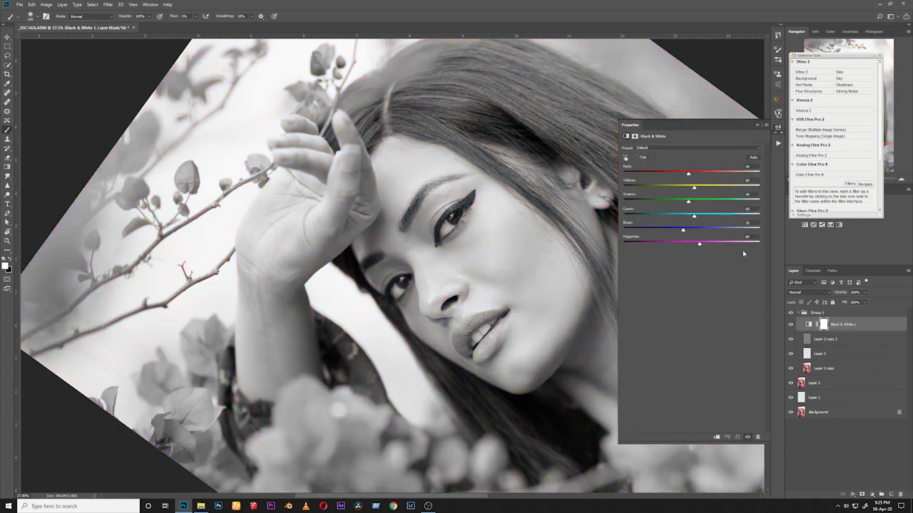
pyautogui.moveTo(688, 174)
pyautogui.mouseDown()
pyautogui.moveTo(640, 177)
pyautogui.moveTo(681, 189)
pyautogui.mouseUp()
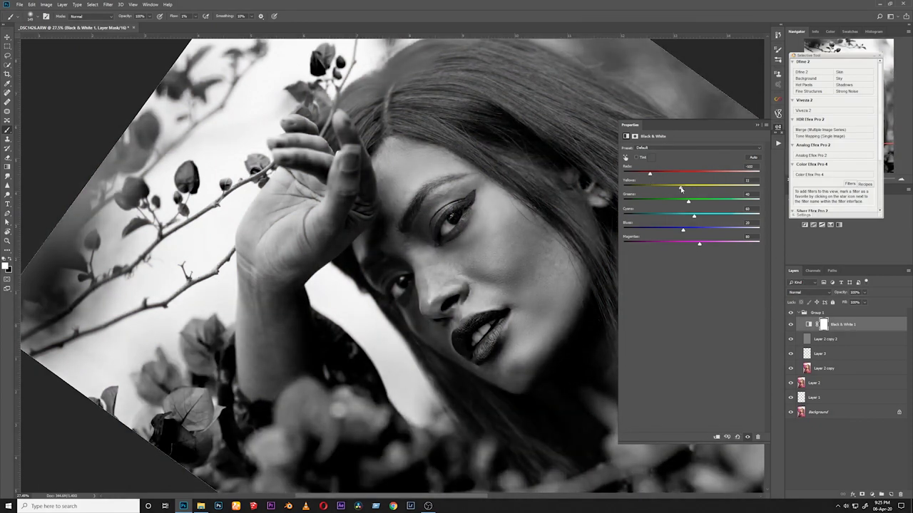
pyautogui.click(757, 127)
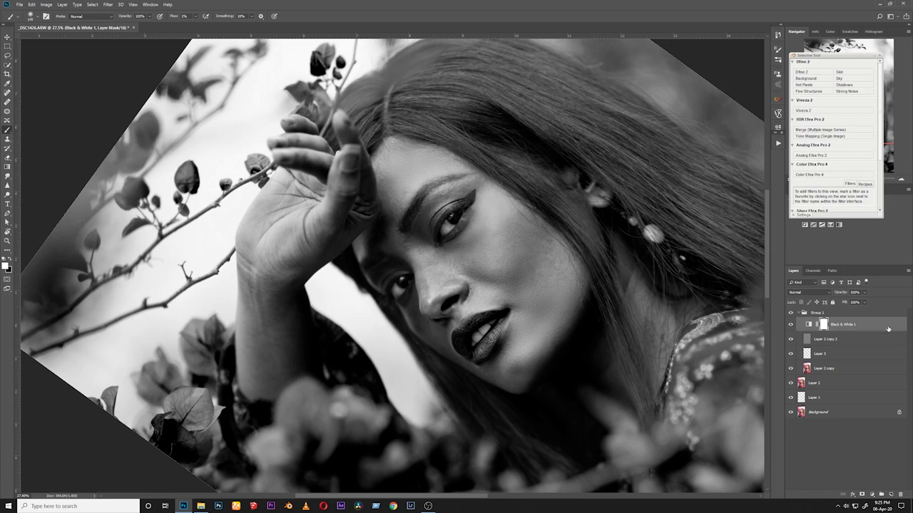
pyautogui.moveTo(888, 329); pyautogui.dragTo(865, 312)
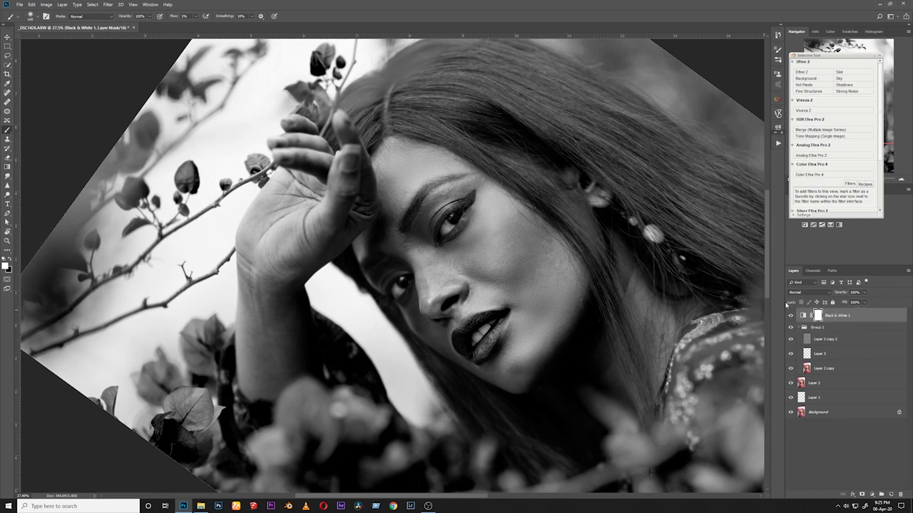
# - Examine the light and dark transitions across the face in black and white from several zoom levels and rotation angles
pyautogui.press('z')
pyautogui.moveTo(517, 214)
pyautogui.mouseDown()
pyautogui.moveTo(533, 219)
pyautogui.moveTo(525, 220)
pyautogui.mouseUp()
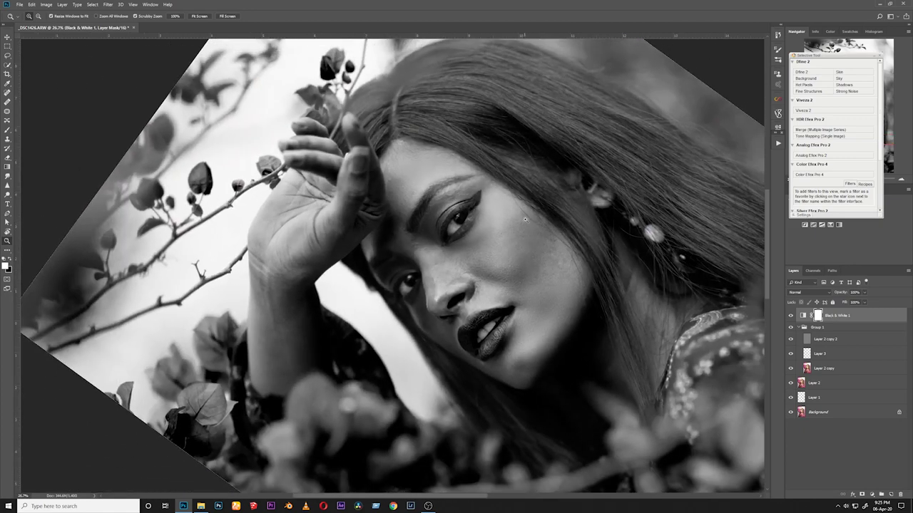
pyautogui.press('b')
pyautogui.press('z')
pyautogui.moveTo(512, 249)
pyautogui.mouseDown()
pyautogui.moveTo(528, 231)
pyautogui.moveTo(520, 229)
pyautogui.mouseUp()
pyautogui.press('b')
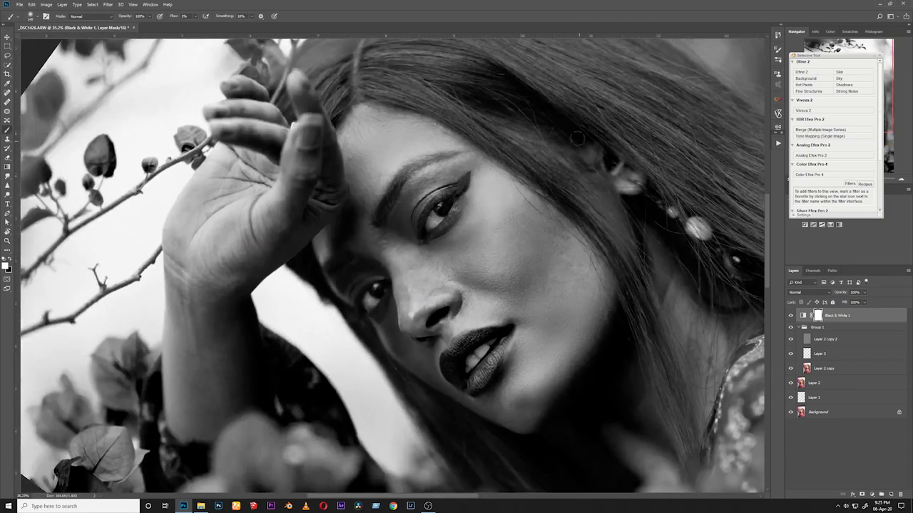
pyautogui.scroll(-2, 497, 210)
pyautogui.press('z')
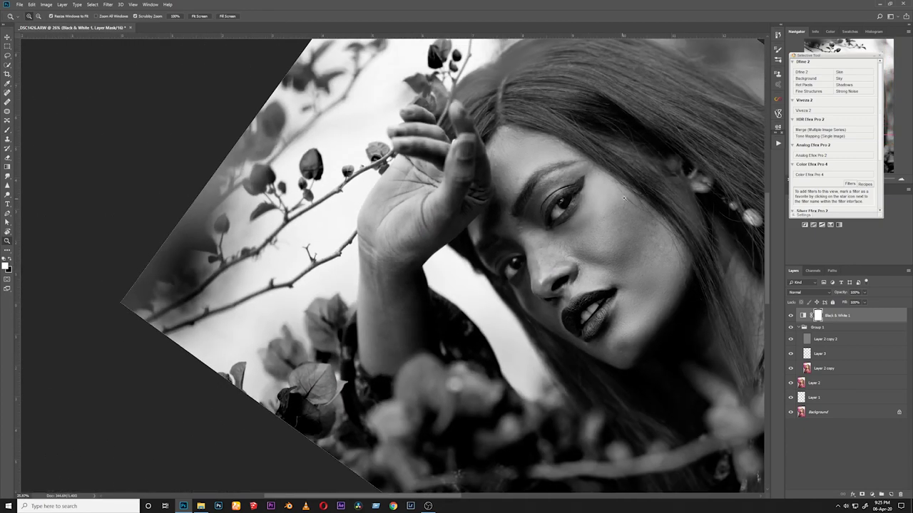
pyautogui.press('b')
pyautogui.moveTo(623, 260); pyautogui.dragTo(493, 273)
pyautogui.press('r')
pyautogui.moveTo(445, 214)
pyautogui.mouseDown()
pyautogui.moveTo(560, 187)
pyautogui.moveTo(588, 265)
pyautogui.moveTo(574, 215)
pyautogui.mouseUp()
pyautogui.press('z')
pyautogui.moveTo(468, 292)
pyautogui.mouseDown()
pyautogui.moveTo(490, 289)
pyautogui.moveTo(479, 293)
pyautogui.mouseUp()
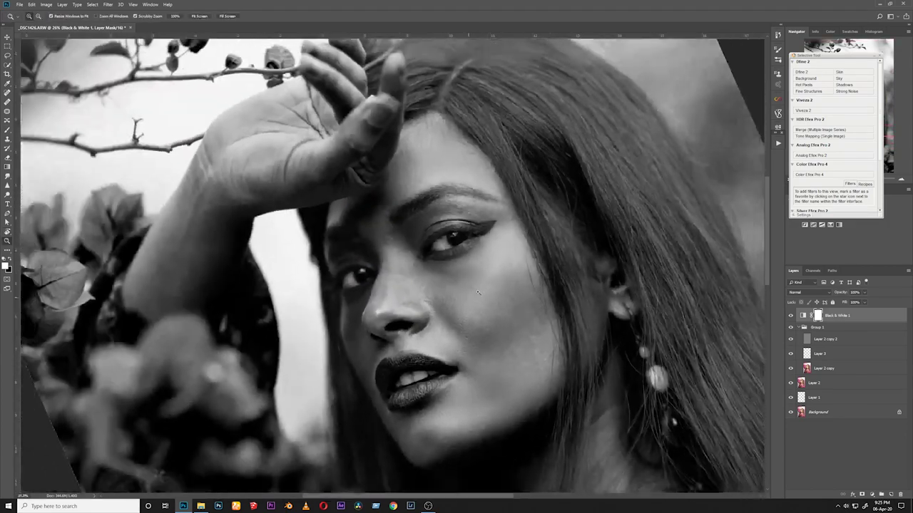
pyautogui.scroll(1, 478, 292)
pyautogui.press('r')
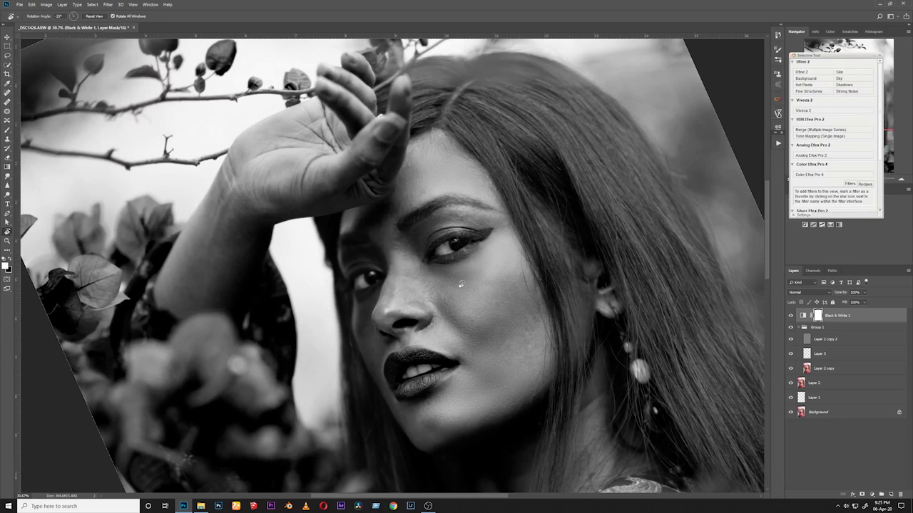
# - Add an empty layer above the Black & White adjustment and set up a small hard black brush with 100% flow
pyautogui.click(7, 129)
pyautogui.click(891, 494)
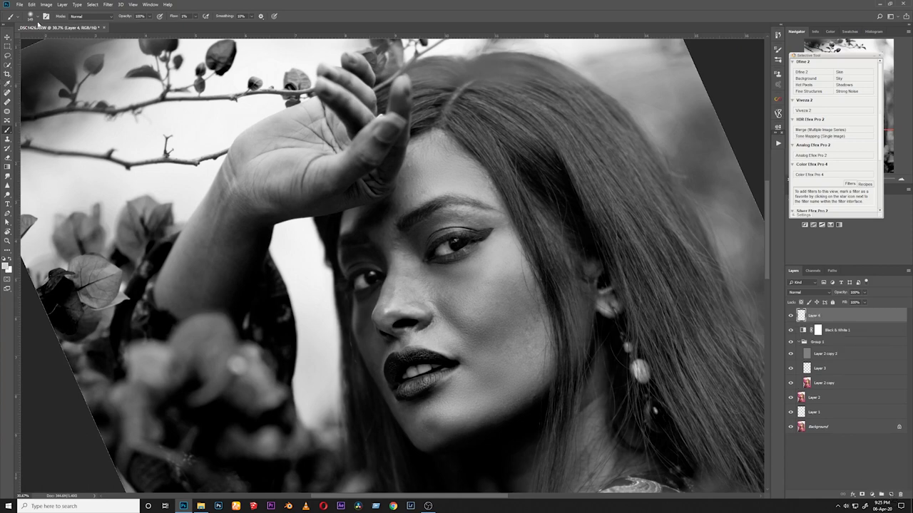
pyautogui.click(9, 261)
pyautogui.keyDown('alt'); pyautogui.rightClick(455, 260); pyautogui.keyUp('alt')
pyautogui.keyDown('alt'); pyautogui.rightClick(457, 262); pyautogui.keyUp('alt')
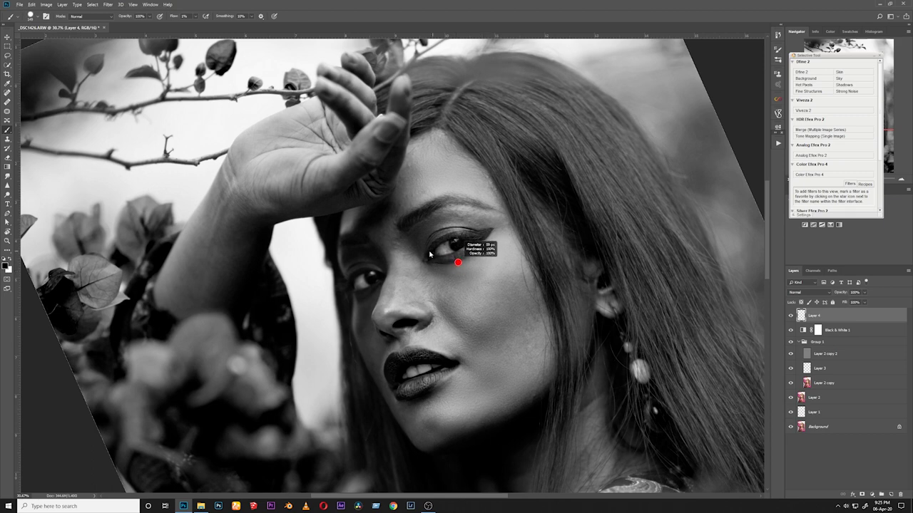
pyautogui.moveTo(173, 20); pyautogui.dragTo(339, 28)
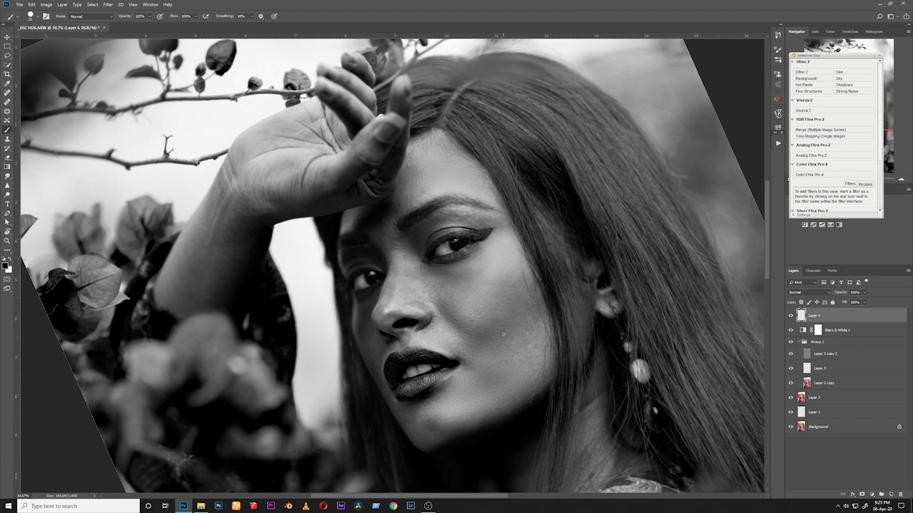
# - Circle the uneven patches on the cheeks, forehead, nose, chin and jaw in black, and delete the marking layer
pyautogui.moveTo(474, 263)
pyautogui.mouseDown()
pyautogui.moveTo(482, 293)
pyautogui.moveTo(490, 268)
pyautogui.mouseUp()
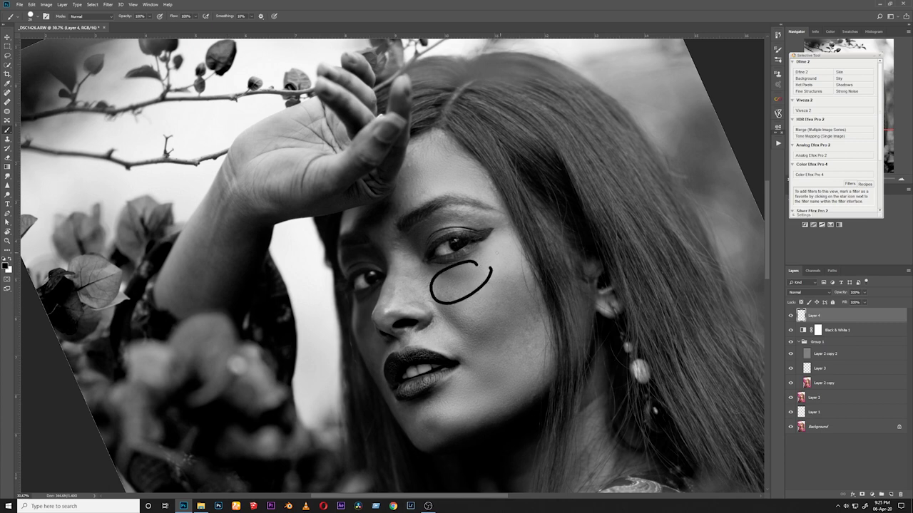
pyautogui.moveTo(468, 309)
pyautogui.mouseDown()
pyautogui.moveTo(519, 355)
pyautogui.moveTo(462, 319)
pyautogui.mouseUp()
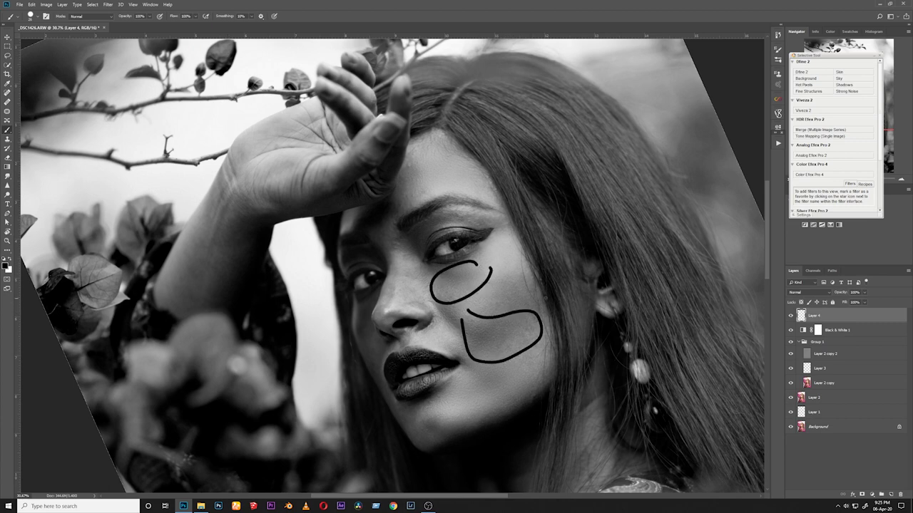
pyautogui.moveTo(520, 270)
pyautogui.mouseDown()
pyautogui.moveTo(517, 305)
pyautogui.moveTo(532, 282)
pyautogui.moveTo(522, 299)
pyautogui.moveTo(519, 270)
pyautogui.mouseUp()
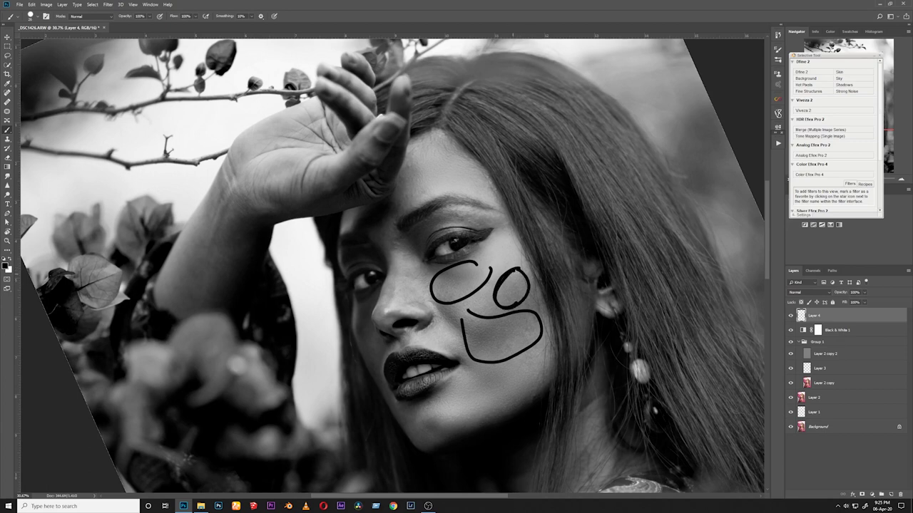
pyautogui.moveTo(420, 158); pyautogui.dragTo(428, 164)
pyautogui.moveTo(387, 202); pyautogui.dragTo(396, 199)
pyautogui.moveTo(396, 276)
pyautogui.mouseDown()
pyautogui.moveTo(390, 315)
pyautogui.moveTo(407, 279)
pyautogui.mouseUp()
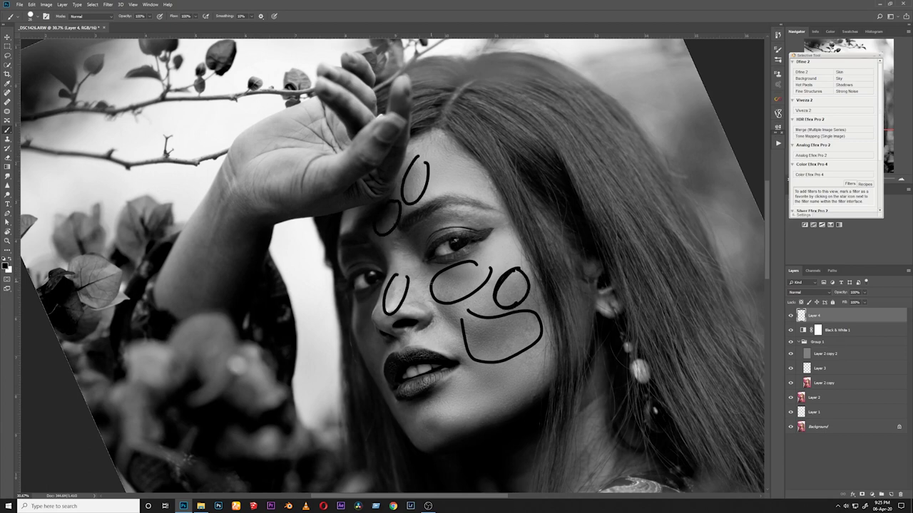
pyautogui.moveTo(365, 322); pyautogui.dragTo(384, 352)
pyautogui.moveTo(423, 422); pyautogui.dragTo(446, 419)
pyautogui.moveTo(525, 386); pyautogui.dragTo(516, 383)
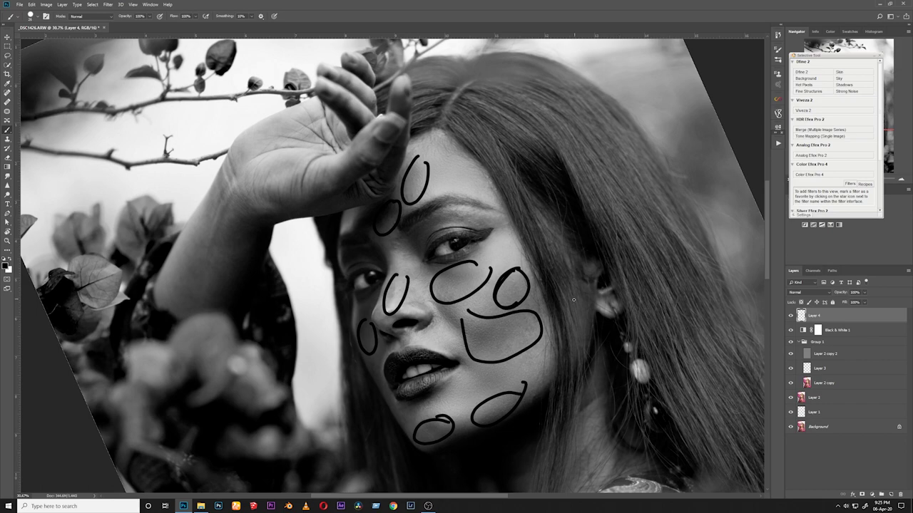
pyautogui.press('Delete')
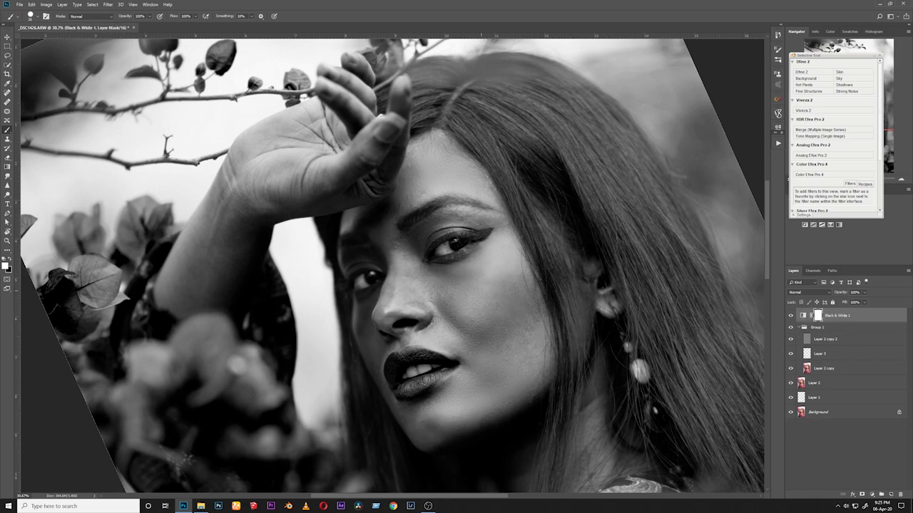
# - Make Layer 3 inside Group 1 the active layer and hide the Black & White adjustment
pyautogui.click(789, 316)
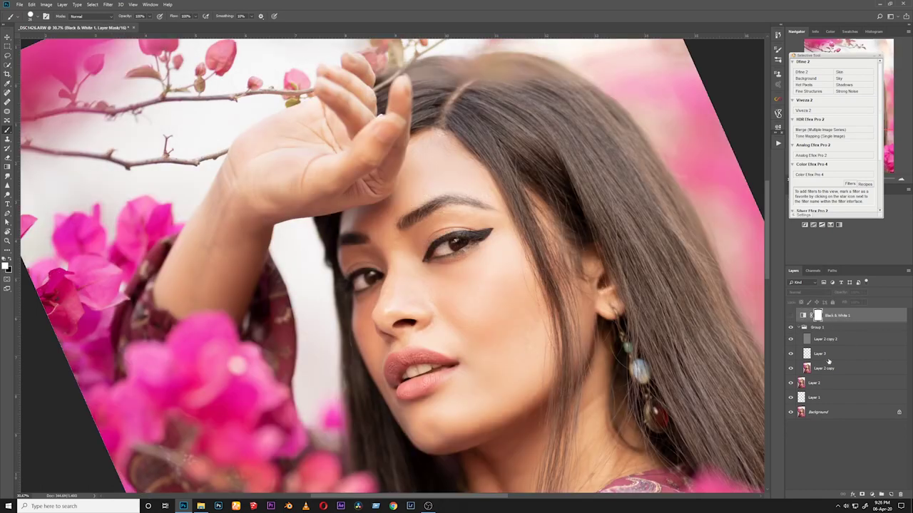
pyautogui.click(828, 354)
pyautogui.click(790, 316)
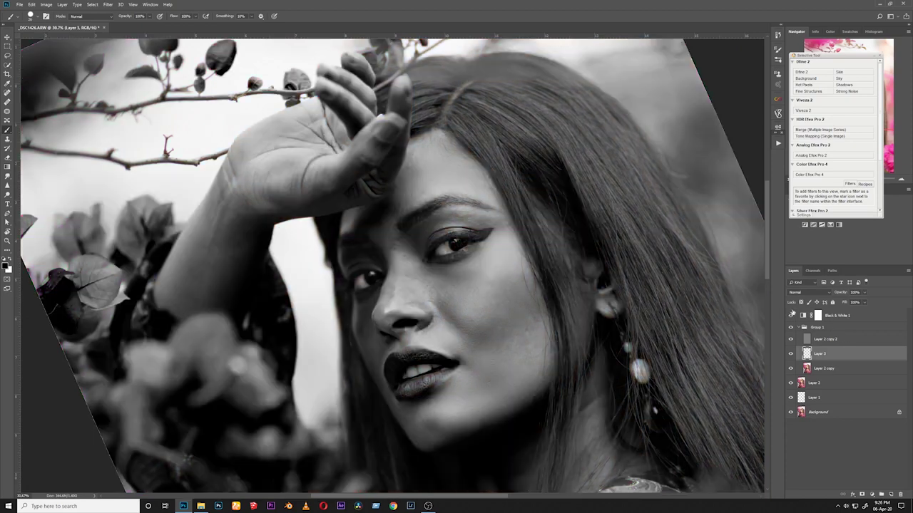
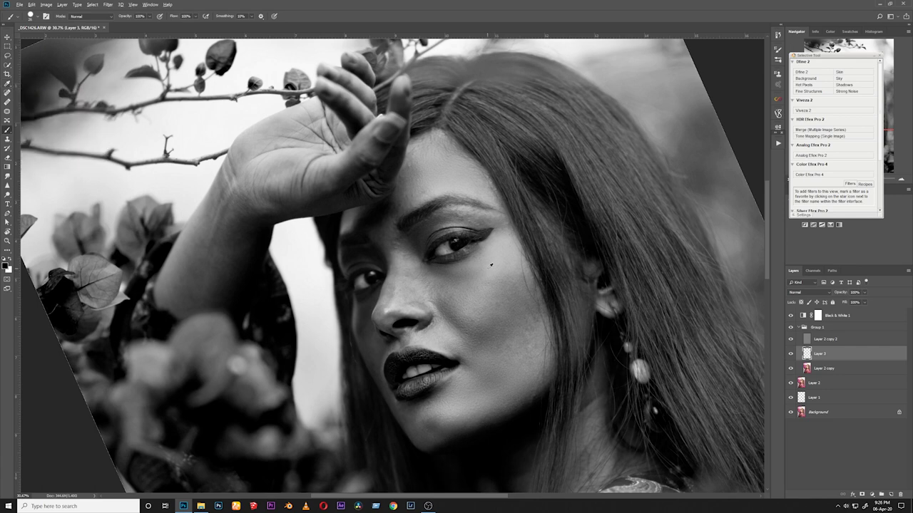
pyautogui.press('x')
pyautogui.click(790, 315)
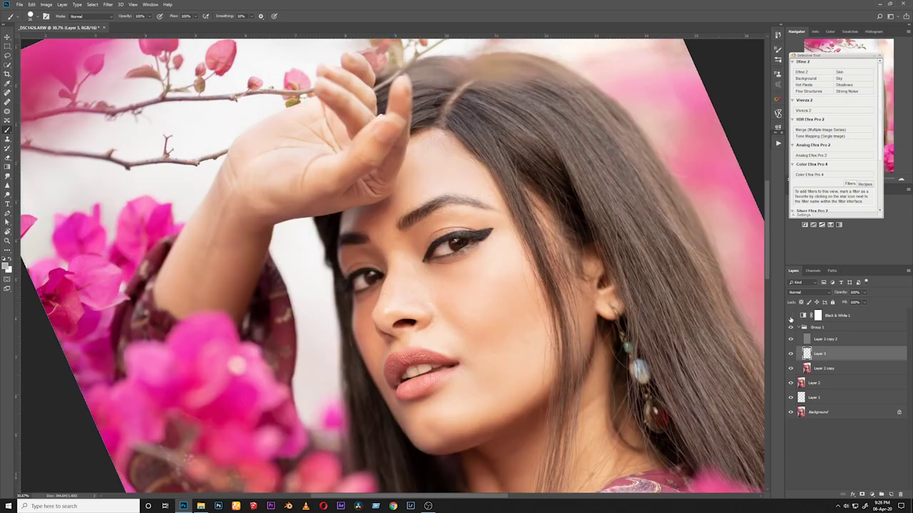
# - Rotate the canvas view counter-clockwise and set the brush flow to 1%
pyautogui.press('r')
pyautogui.moveTo(287, 119); pyautogui.dragTo(49, 67)
pyautogui.moveTo(173, 17); pyautogui.dragTo(138, 21)
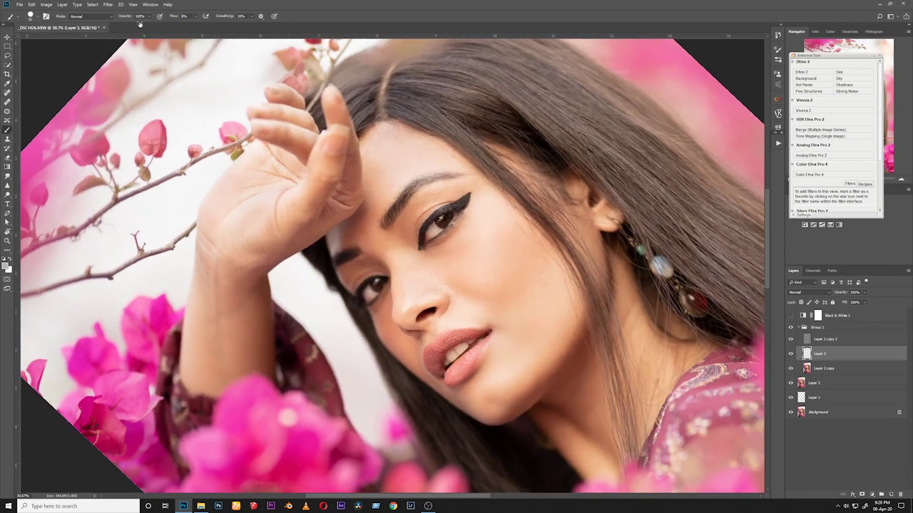
pyautogui.click(33, 16)
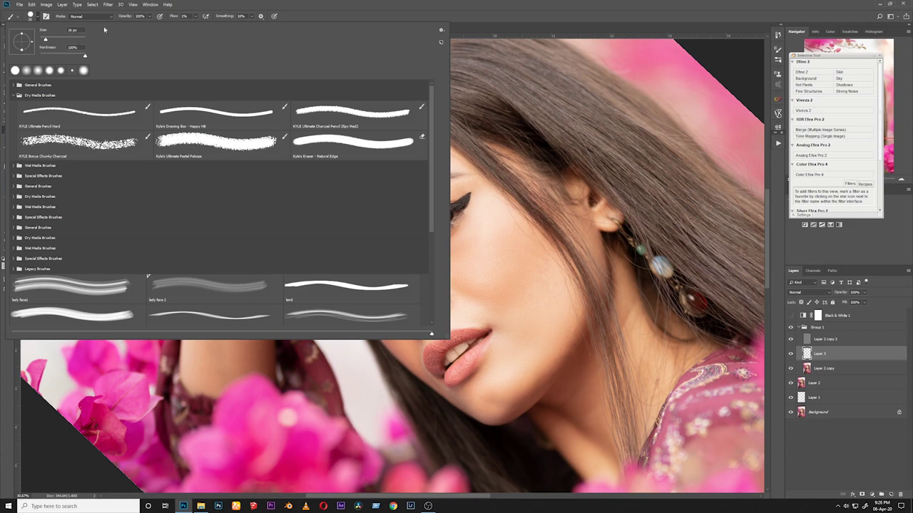
pyautogui.click(313, 3)
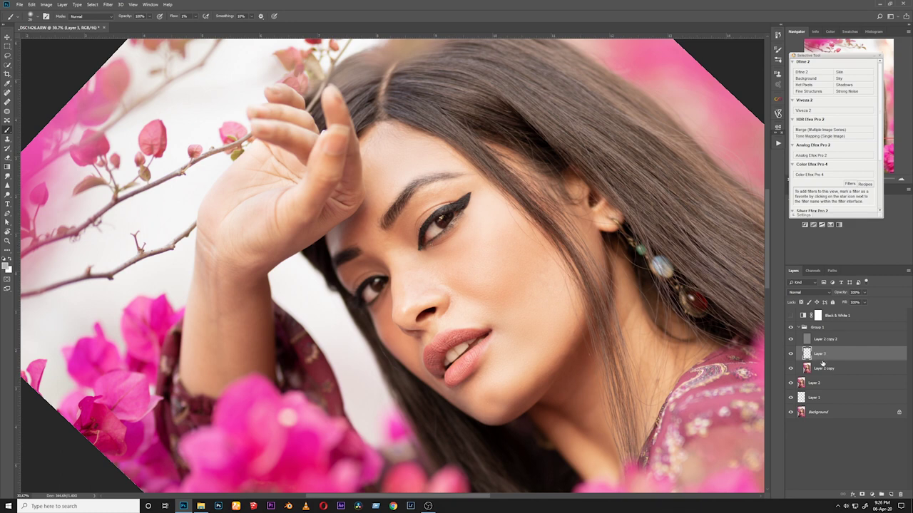
# - Enlarge the brush and sample the skin tone on the upper cheek below the eye as the painting colour
pyautogui.press('r')
pyautogui.moveTo(234, 65); pyautogui.dragTo(206, 90)
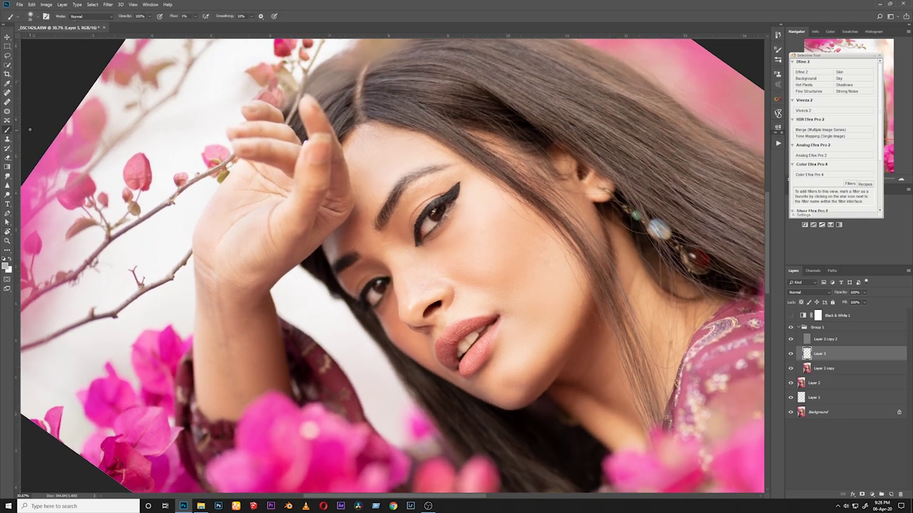
pyautogui.moveTo(561, 288); pyautogui.dragTo(582, 288)
pyautogui.moveTo(476, 232); pyautogui.dragTo(469, 224)
pyautogui.scroll(-2, 476, 232)
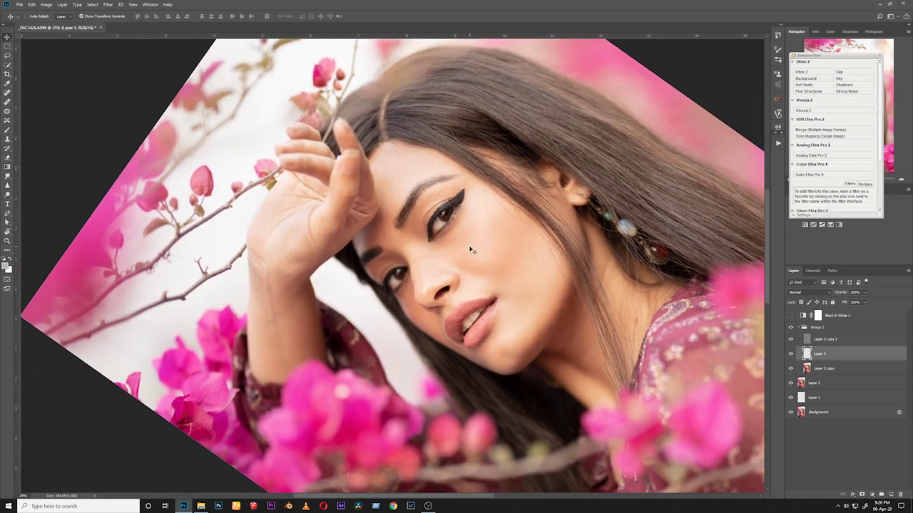
pyautogui.moveTo(471, 243); pyautogui.dragTo(474, 237)
pyautogui.keyDown('alt'); pyautogui.click(478, 228); pyautogui.keyUp('alt')
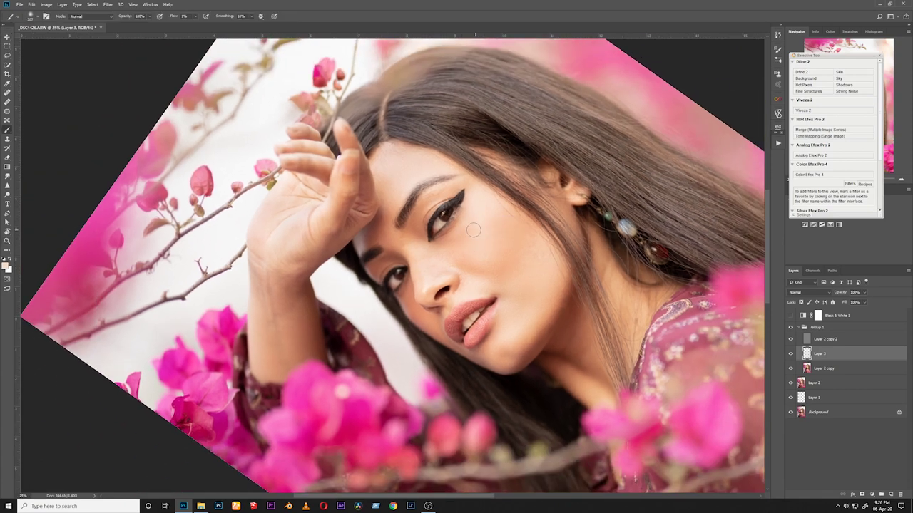
pyautogui.keyDown('alt'); pyautogui.click(471, 234); pyautogui.keyUp('alt')
# - Toggle Layer 3 to compare, show the Black & White adjustment again and review its colour slider settings
pyautogui.click(790, 354)
pyautogui.click(790, 354)
pyautogui.click(791, 316)
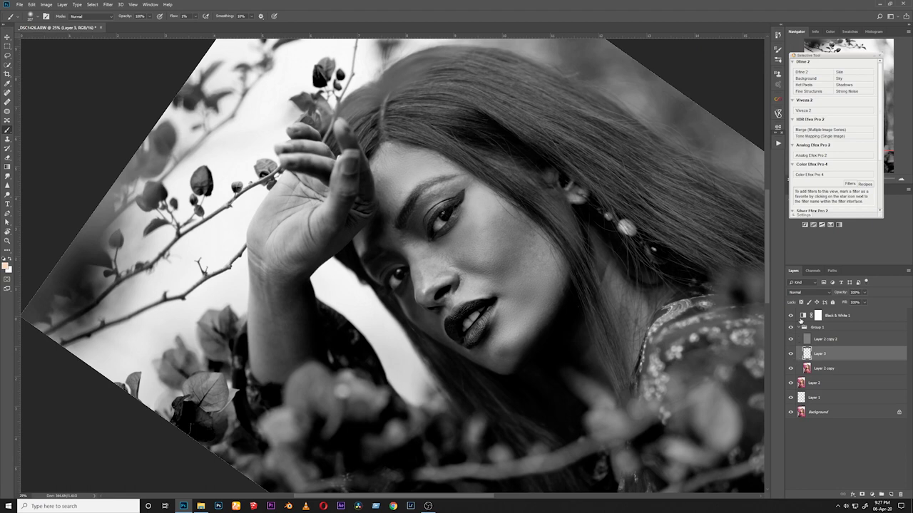
pyautogui.doubleClick(802, 316)
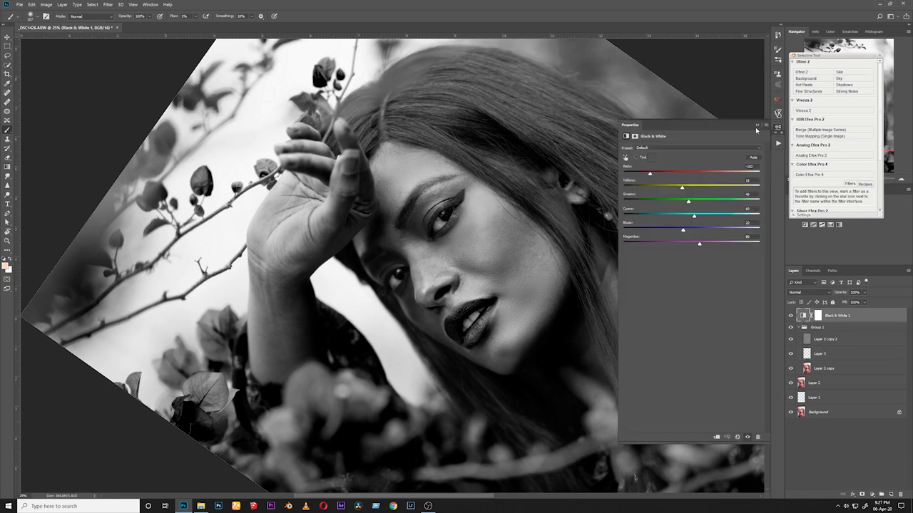
pyautogui.click(756, 127)
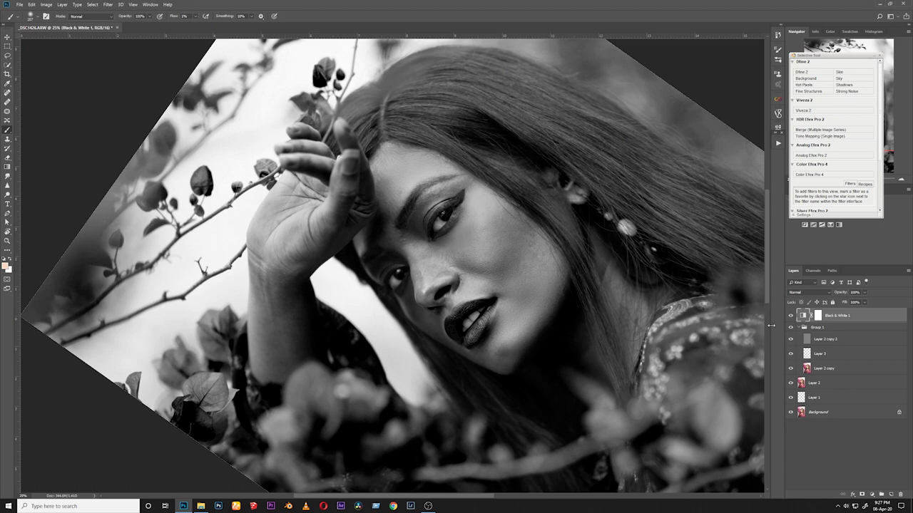
# - Hide the Black & White adjustment, make Layer 3 active and paint sampled skin tones over the cheek beside the nose
pyautogui.click(790, 317)
pyautogui.click(834, 357)
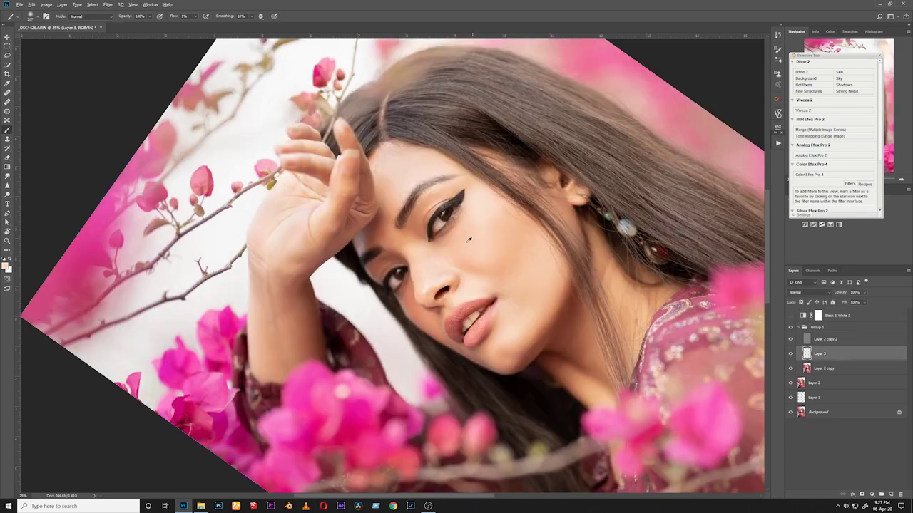
pyautogui.moveTo(465, 250); pyautogui.dragTo(469, 250)
pyautogui.keyDown('alt'); pyautogui.rightClick(430, 271); pyautogui.keyUp('alt')
pyautogui.keyDown('alt'); pyautogui.click(420, 298); pyautogui.keyUp('alt')
pyautogui.keyDown('alt'); pyautogui.rightClick(462, 258); pyautogui.keyUp('alt')
pyautogui.keyDown('alt'); pyautogui.click(468, 253); pyautogui.keyUp('alt')
# - Resize the brush and blend sampled skin tones across the middle and outer cheek
pyautogui.keyDown('alt'); pyautogui.rightClick(493, 264); pyautogui.keyUp('alt')
pyautogui.keyDown('alt'); pyautogui.rightClick(499, 285); pyautogui.keyUp('alt')
pyautogui.keyDown('alt'); pyautogui.rightClick(499, 285); pyautogui.keyUp('alt')
pyautogui.moveTo(516, 290); pyautogui.dragTo(522, 291)
pyautogui.keyDown('alt'); pyautogui.click(514, 285); pyautogui.keyUp('alt')
pyautogui.keyDown('alt'); pyautogui.click(519, 258); pyautogui.keyUp('alt')
pyautogui.click(526, 242)
# - Reset the canvas rotation and inspect the retouched cheek in the upright view
pyautogui.press('r')
pyautogui.click(97, 17)
pyautogui.press('z')
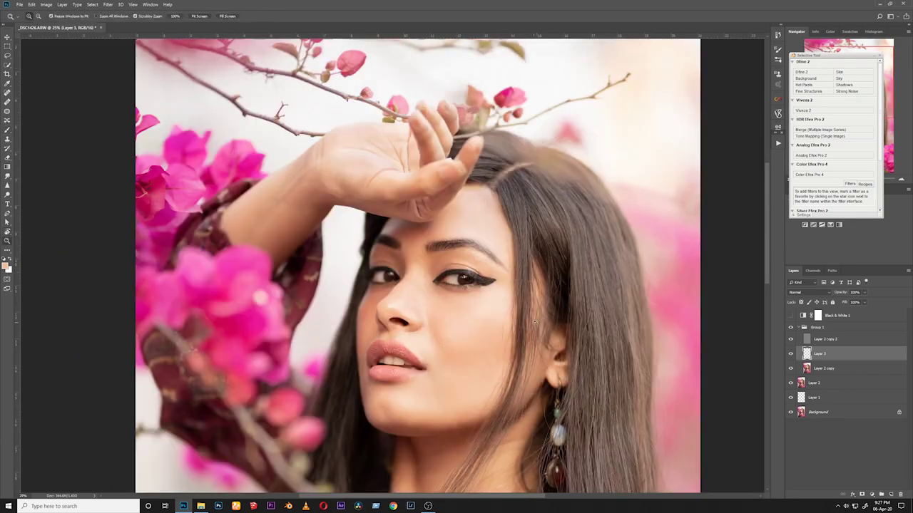
pyautogui.keyDown('alt'); pyautogui.click(535, 322); pyautogui.keyUp('alt')
pyautogui.click(536, 320)
pyautogui.keyDown('alt'); pyautogui.click(539, 315); pyautogui.keyUp('alt')
pyautogui.click(500, 319)
# - Rotate the canvas view again and paint a sampled skin tone over the lower cheek and jaw
pyautogui.press('b')
pyautogui.moveTo(435, 383)
pyautogui.mouseDown()
pyautogui.moveTo(497, 245)
pyautogui.moveTo(413, 161)
pyautogui.moveTo(513, 237)
pyautogui.moveTo(492, 261)
pyautogui.moveTo(481, 250)
pyautogui.moveTo(499, 266)
pyautogui.mouseUp()
pyautogui.press('r')
pyautogui.press('b')
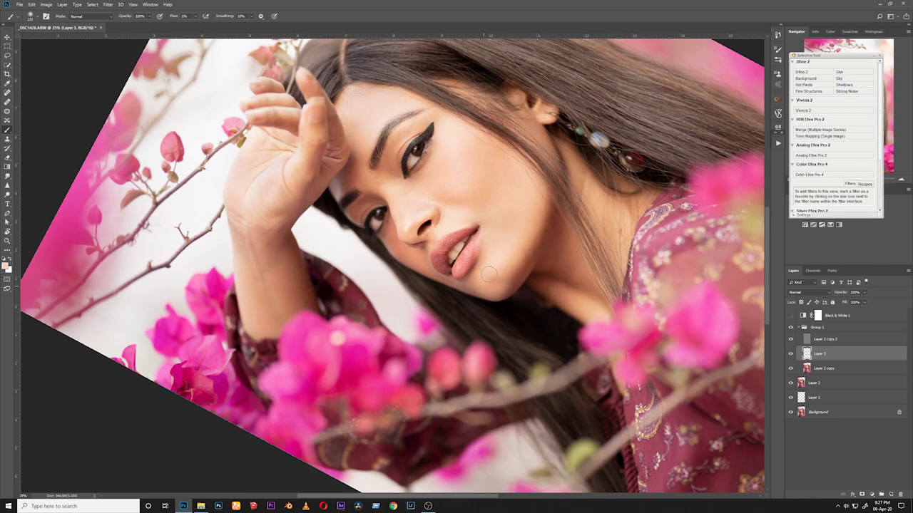
pyautogui.keyDown('alt'); pyautogui.click(529, 241); pyautogui.keyUp('alt')
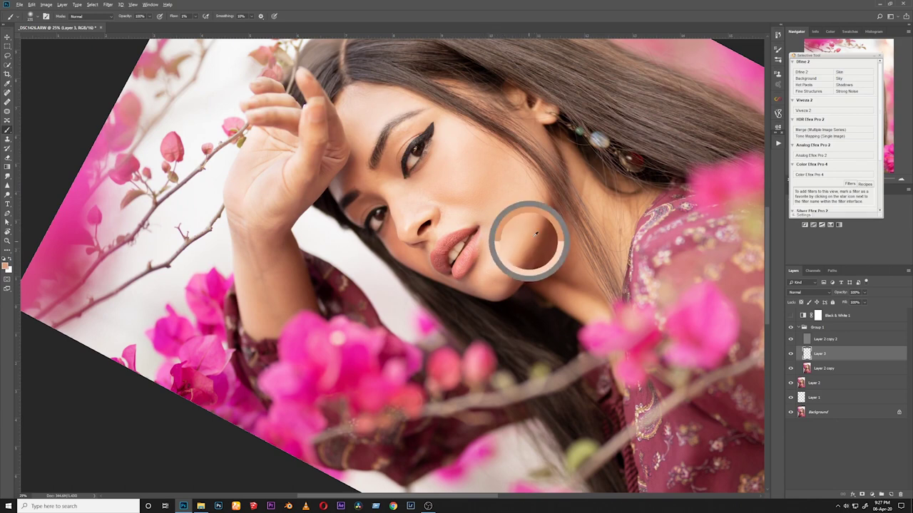
pyautogui.click(526, 253)
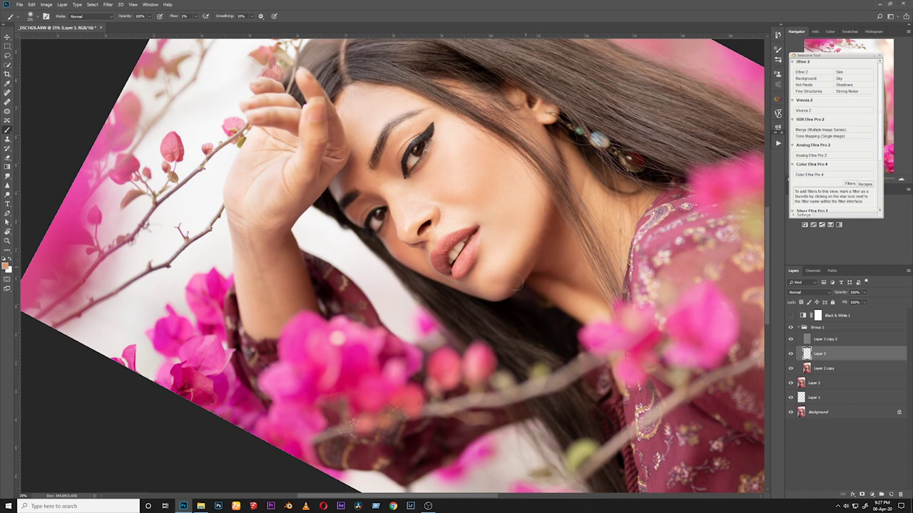
pyautogui.click(534, 230)
pyautogui.click(538, 243)
pyautogui.click(520, 234)
# - Resize the soft brush and even out the skin along the chin below the lower lip
pyautogui.keyDown('alt'); pyautogui.rightClick(492, 289); pyautogui.keyUp('alt')
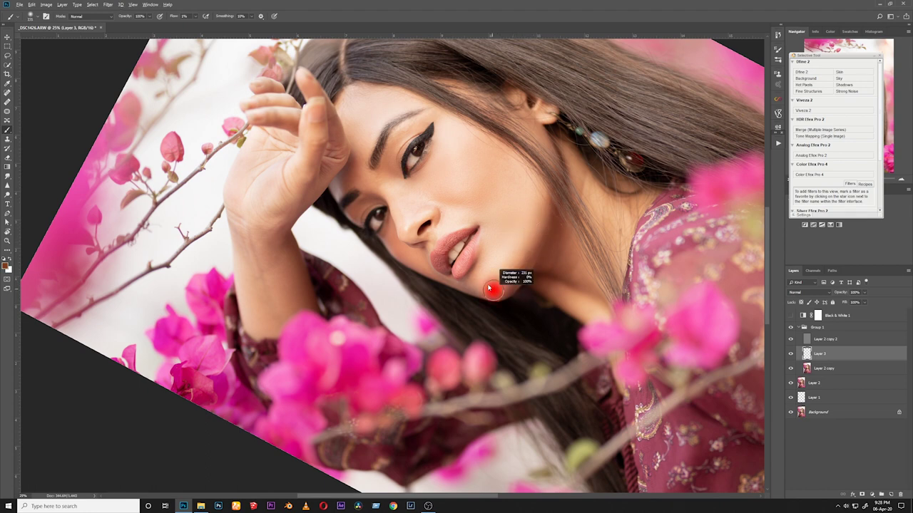
pyautogui.keyDown('alt'); pyautogui.rightClick(472, 279); pyautogui.keyUp('alt')
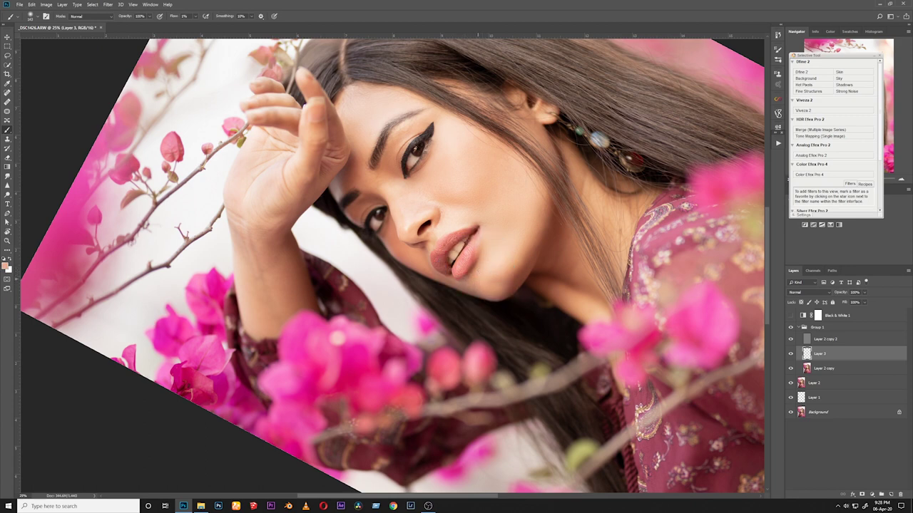
pyautogui.keyDown('alt'); pyautogui.rightClick(475, 281); pyautogui.keyUp('alt')
# - Resize the brush and blend tones sampled from the outer cheek and the jaw shadow along the jawline
pyautogui.keyDown('alt'); pyautogui.rightClick(531, 208); pyautogui.keyUp('alt')
pyautogui.keyDown('alt'); pyautogui.click(530, 215); pyautogui.keyUp('alt')
pyautogui.keyDown('alt'); pyautogui.click(530, 217); pyautogui.keyUp('alt')
pyautogui.keyDown('alt'); pyautogui.click(533, 254); pyautogui.keyUp('alt')
pyautogui.keyDown('alt'); pyautogui.click(530, 255); pyautogui.keyUp('alt')
# - Straighten the canvas view and blend sampled tones along the underside of the jaw and chin
pyautogui.press('r')
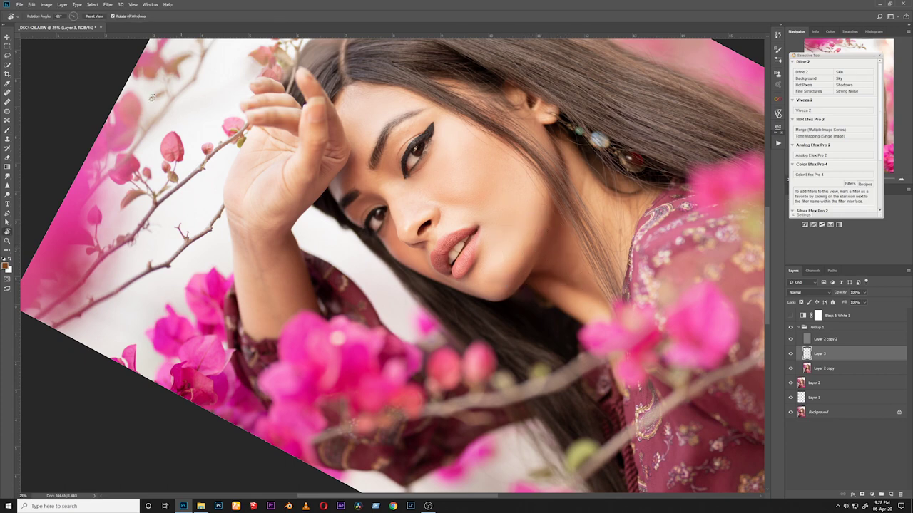
pyautogui.click(95, 16)
pyautogui.moveTo(499, 404); pyautogui.dragTo(533, 301)
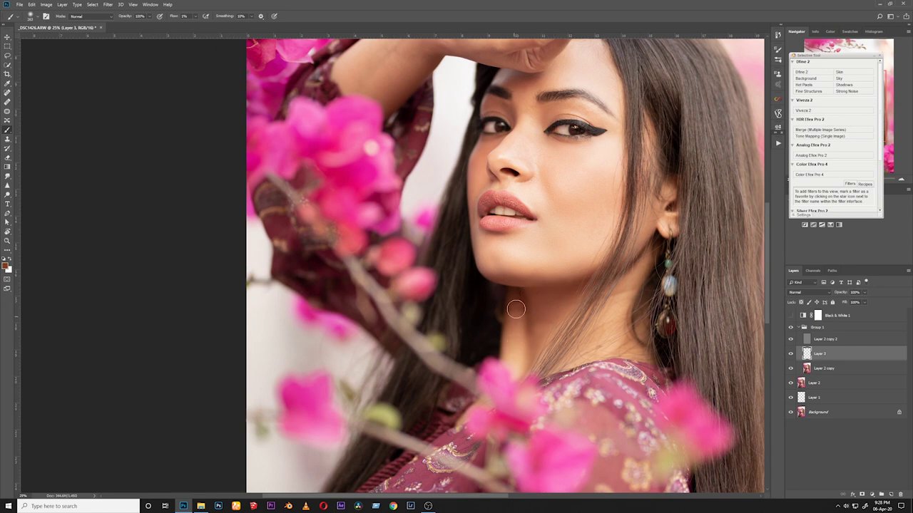
pyautogui.keyDown('alt'); pyautogui.click(539, 298); pyautogui.keyUp('alt')
pyautogui.moveTo(604, 297); pyautogui.dragTo(485, 369)
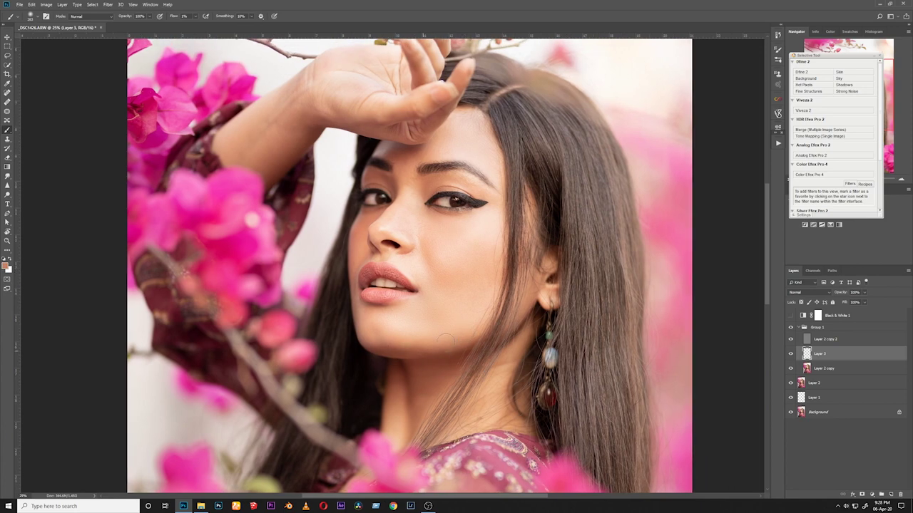
pyautogui.keyDown('alt'); pyautogui.click(428, 340); pyautogui.keyUp('alt')
pyautogui.keyDown('alt'); pyautogui.click(406, 338); pyautogui.keyUp('alt')
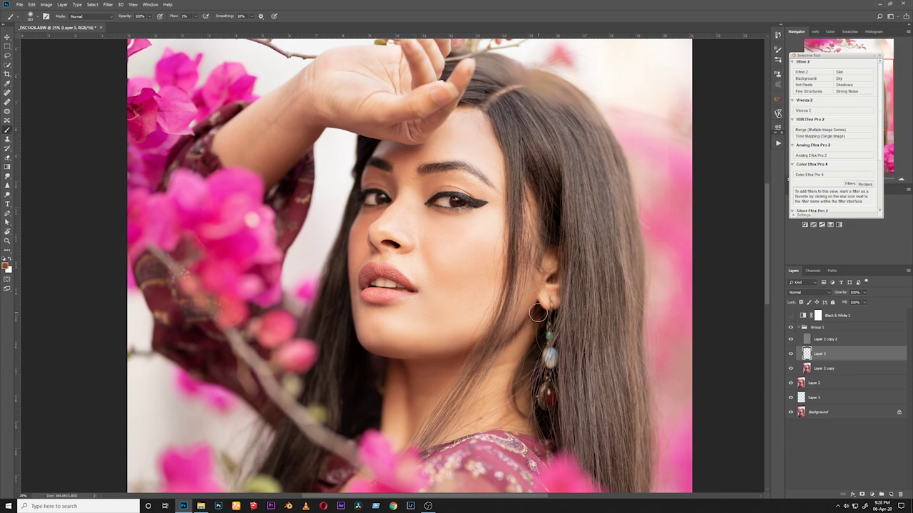
# - Toggle Layer 3's visibility repeatedly and compare the face with and without the painted skin tones
pyautogui.hotkey('ctrl', '0')
pyautogui.keyDown('ctrl'); pyautogui.click(482, 271); pyautogui.keyUp('ctrl')
pyautogui.keyDown('ctrl'); pyautogui.click(411, 259); pyautogui.keyUp('ctrl')
pyautogui.moveTo(412, 260); pyautogui.dragTo(509, 320)
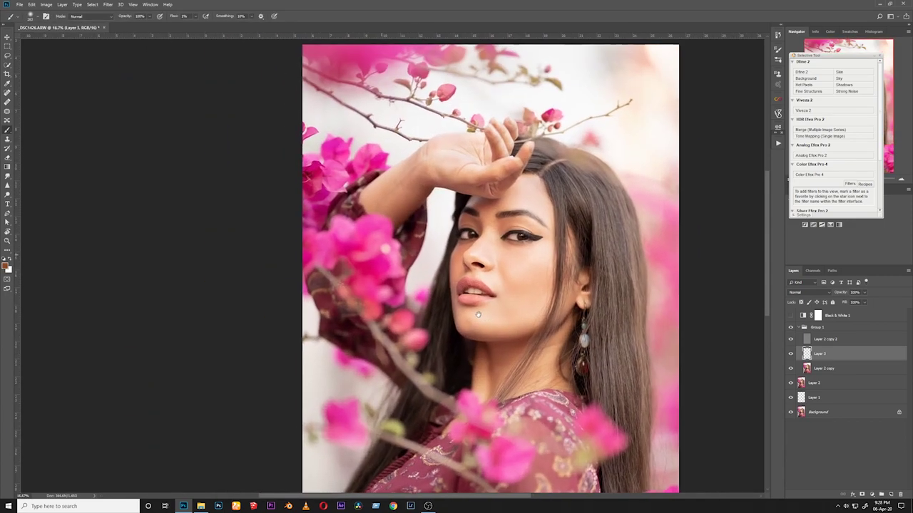
pyautogui.keyDown('ctrl'); pyautogui.click(512, 296); pyautogui.keyUp('ctrl')
pyautogui.press('b')
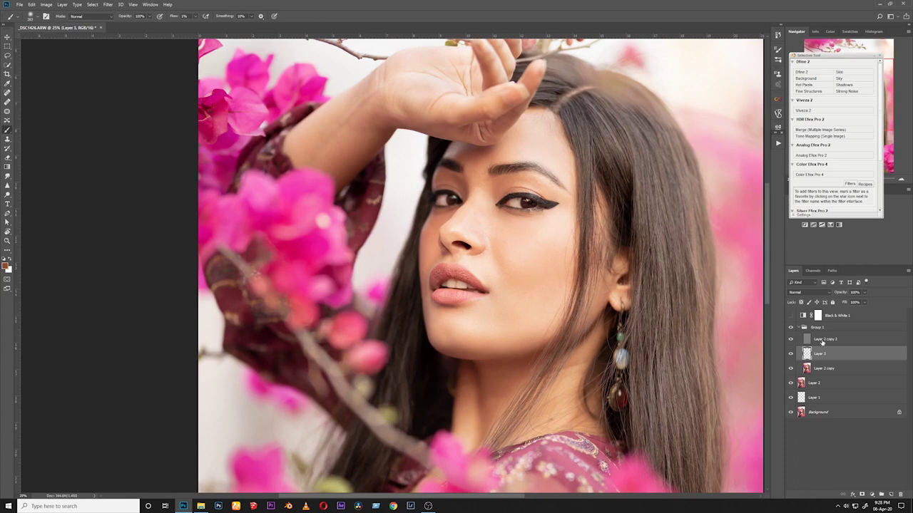
pyautogui.click(790, 355)
pyautogui.click(790, 355)
pyautogui.click(789, 355)
pyautogui.click(789, 358)
pyautogui.click(790, 356)
pyautogui.click(790, 357)
pyautogui.click(790, 357)
pyautogui.click(790, 356)
pyautogui.click(790, 357)
pyautogui.click(791, 356)
pyautogui.moveTo(578, 275); pyautogui.dragTo(524, 277)
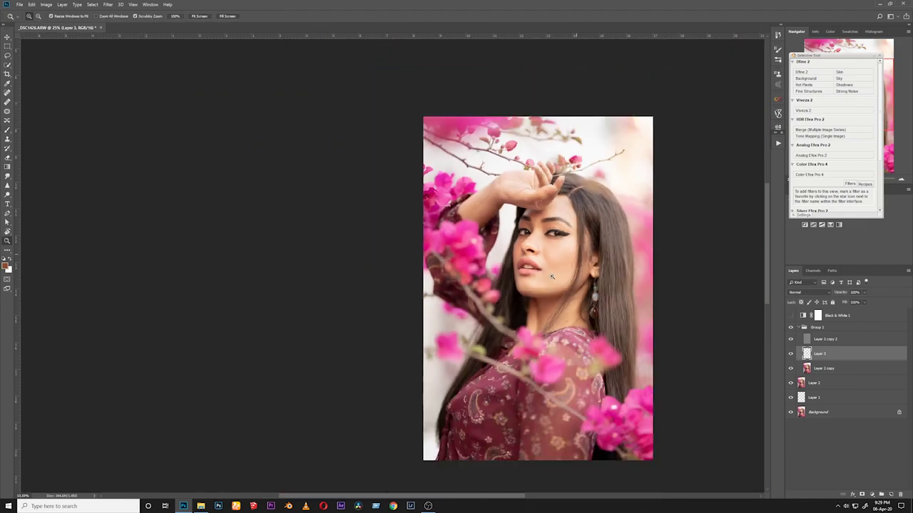
pyautogui.moveTo(428, 299); pyautogui.dragTo(457, 299)
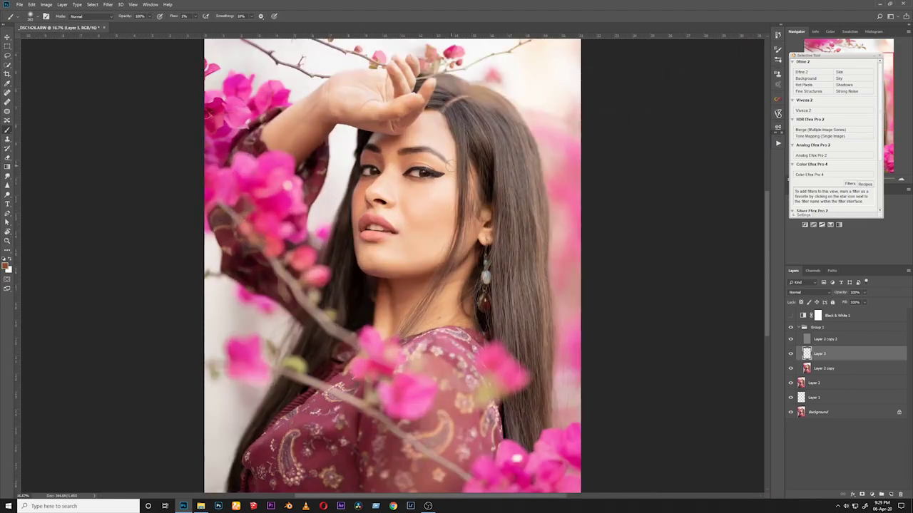
# - Rotate the view on the eyes and paint sampled skin tones on the far eyelid and between the eyebrows
pyautogui.press('z')
pyautogui.click(390, 151)
pyautogui.moveTo(390, 151)
pyautogui.mouseDown()
pyautogui.moveTo(421, 152)
pyautogui.moveTo(303, 211)
pyautogui.moveTo(442, 214)
pyautogui.mouseUp()
pyautogui.press('r')
pyautogui.moveTo(439, 217); pyautogui.dragTo(420, 202)
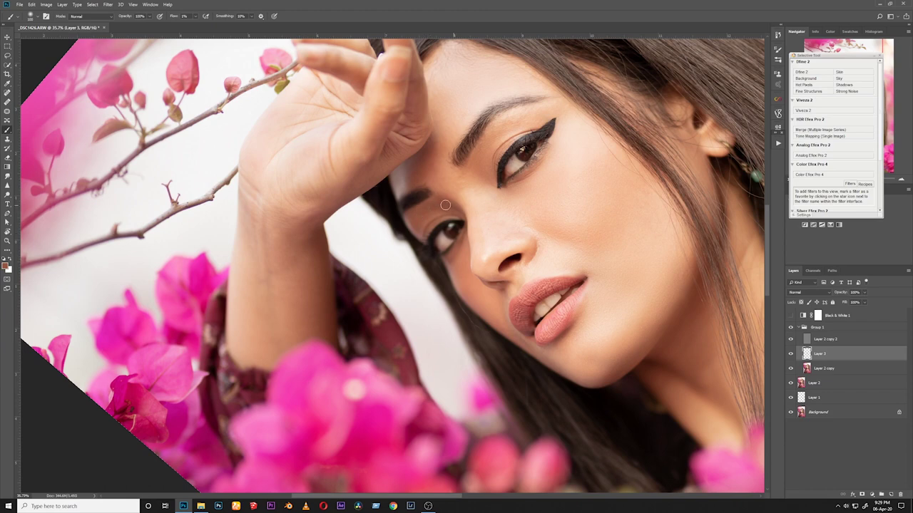
pyautogui.keyDown('alt'); pyautogui.click(440, 206); pyautogui.keyUp('alt')
pyautogui.moveTo(488, 173)
pyautogui.mouseDown()
pyautogui.moveTo(508, 293)
pyautogui.moveTo(482, 303)
pyautogui.mouseUp()
pyautogui.keyDown('alt'); pyautogui.click(469, 304); pyautogui.keyUp('alt')
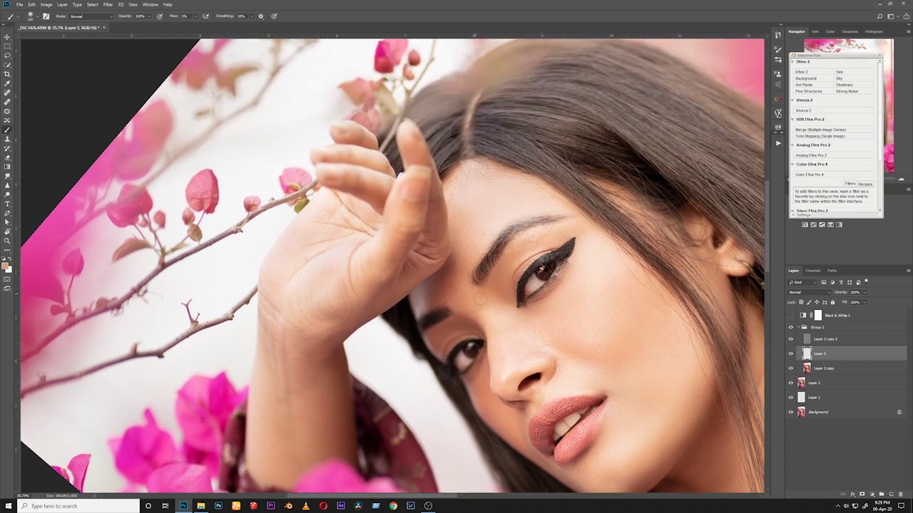
pyautogui.keyDown('alt'); pyautogui.click(492, 291); pyautogui.keyUp('alt')
# - Resize the brush and smooth the forehead beside the hand and above the eyebrow with sampled skin tones
pyautogui.keyDown('alt'); pyautogui.rightClick(446, 279); pyautogui.keyUp('alt')
pyautogui.keyDown('alt'); pyautogui.click(439, 288); pyautogui.keyUp('alt')
pyautogui.keyDown('alt'); pyautogui.rightClick(452, 276); pyautogui.keyUp('alt')
pyautogui.keyDown('alt'); pyautogui.rightClick(466, 263); pyautogui.keyUp('alt')
pyautogui.keyDown('alt'); pyautogui.click(465, 248); pyautogui.keyUp('alt')
pyautogui.keyDown('alt'); pyautogui.click(500, 189); pyautogui.keyUp('alt')
pyautogui.keyDown('alt'); pyautogui.click(492, 194); pyautogui.keyUp('alt')
# - Sample skin tones beside the outer eye corner and on the mid cheek to blend the cheek area
pyautogui.moveTo(601, 260); pyautogui.dragTo(529, 187)
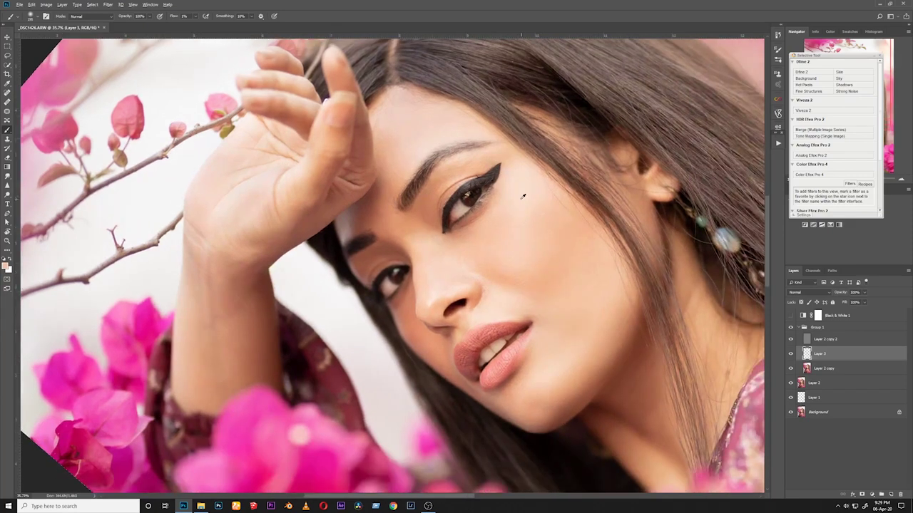
pyautogui.keyDown('alt'); pyautogui.click(523, 197); pyautogui.keyUp('alt')
pyautogui.keyDown('alt'); pyautogui.click(532, 278); pyautogui.keyUp('alt')
# - Shrink the brush and paint sampled skin tones around the side of the nostril
pyautogui.keyDown('alt'); pyautogui.rightClick(467, 292); pyautogui.keyUp('alt')
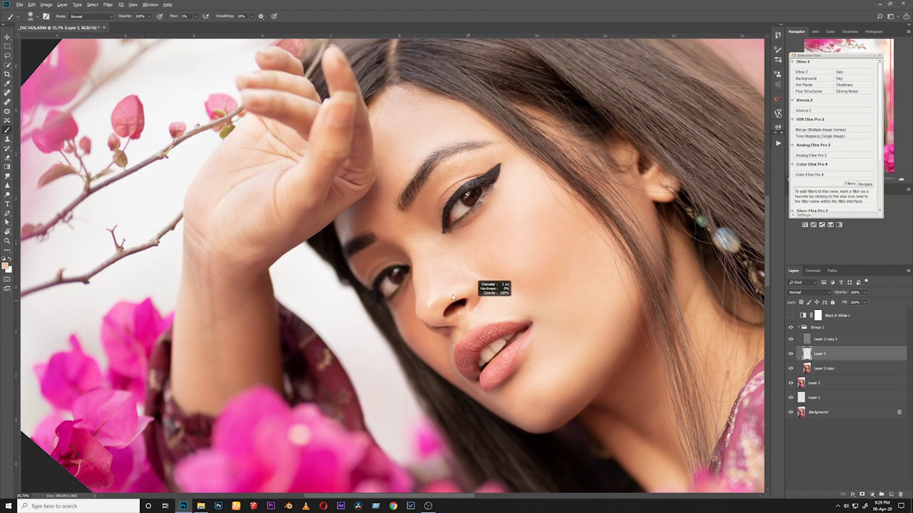
pyautogui.keyDown('alt'); pyautogui.rightClick(472, 291); pyautogui.keyUp('alt')
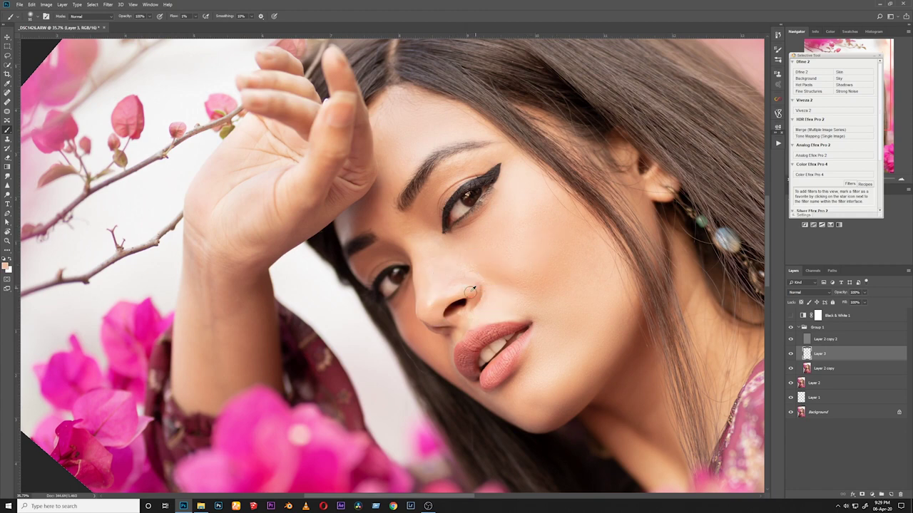
pyautogui.keyDown('alt'); pyautogui.click(466, 293); pyautogui.keyUp('alt')
pyautogui.keyDown('alt'); pyautogui.click(468, 292); pyautogui.keyUp('alt')
# - Sample tones at the nose tip and blend the tip and bridge of the nose, adjusting the brush size
pyautogui.keyDown('alt'); pyautogui.click(434, 316); pyautogui.keyUp('alt')
pyautogui.keyDown('alt'); pyautogui.click(435, 314); pyautogui.keyUp('alt')
pyautogui.click(444, 301)
pyautogui.keyDown('alt'); pyautogui.moveTo(426, 282); pyautogui.dragTo(434, 278); pyautogui.keyUp('alt')
pyautogui.press(']')
pyautogui.press(']')
pyautogui.press('[')
pyautogui.press('[')
# - Sample the skin under the eyebrow and paint it around the brow and the side of the nose bridge
pyautogui.keyDown('alt'); pyautogui.click(476, 155); pyautogui.keyUp('alt')
pyautogui.moveTo(429, 192)
pyautogui.mouseDown()
pyautogui.moveTo(492, 155)
pyautogui.moveTo(438, 186)
pyautogui.mouseUp()
pyautogui.moveTo(442, 256)
pyautogui.mouseDown()
pyautogui.moveTo(442, 271)
pyautogui.moveTo(443, 257)
pyautogui.mouseUp()
# - Straighten the view, show the Black & White adjustment to check the skin and delete that adjustment layer
pyautogui.press('r')
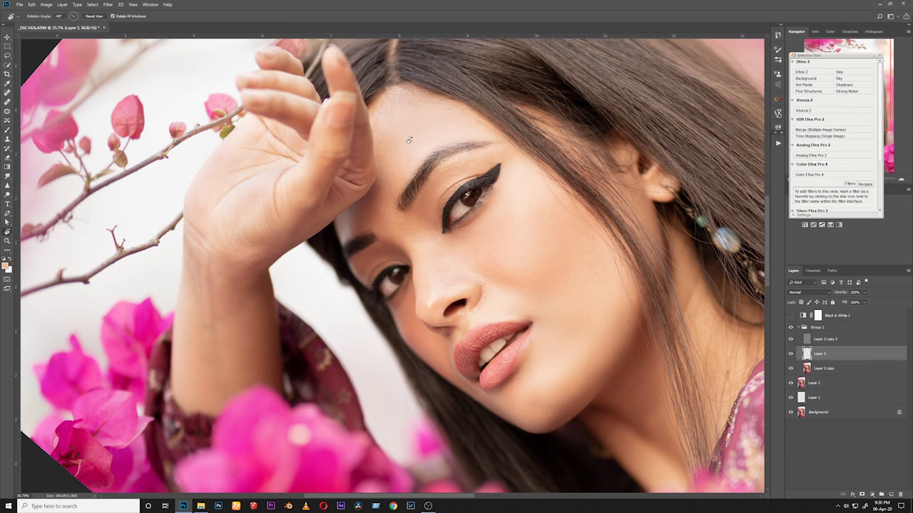
pyautogui.click(94, 16)
pyautogui.press('z')
pyautogui.hotkey('ctrl', '0')
pyautogui.click(510, 221)
pyautogui.click(469, 209)
pyautogui.press('r')
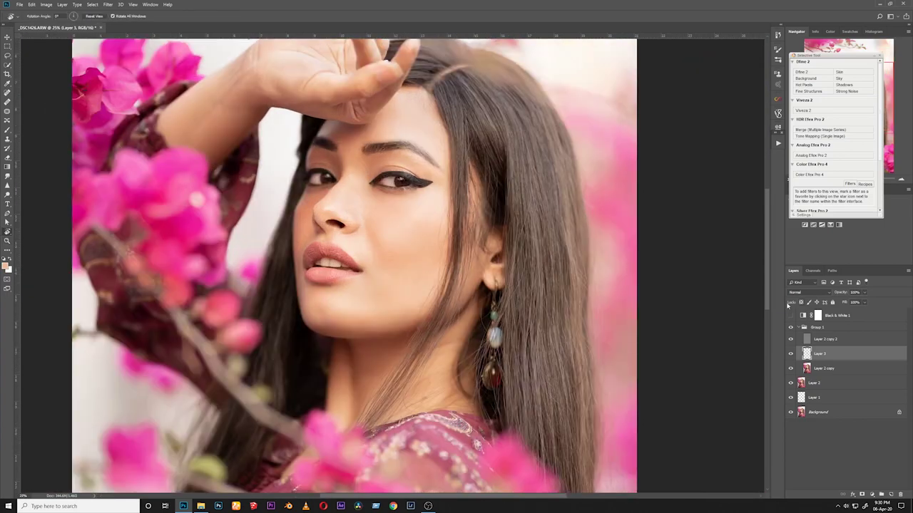
pyautogui.click(789, 315)
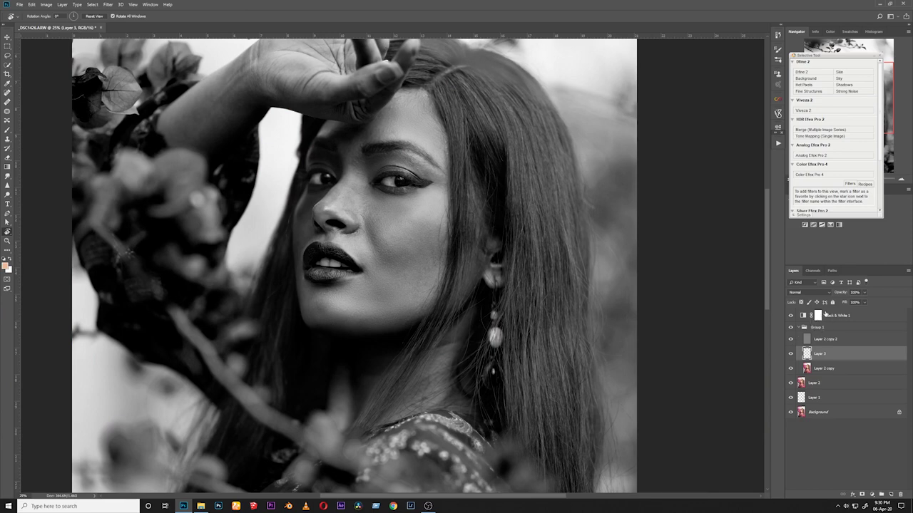
pyautogui.click(854, 316)
pyautogui.press('Delete')
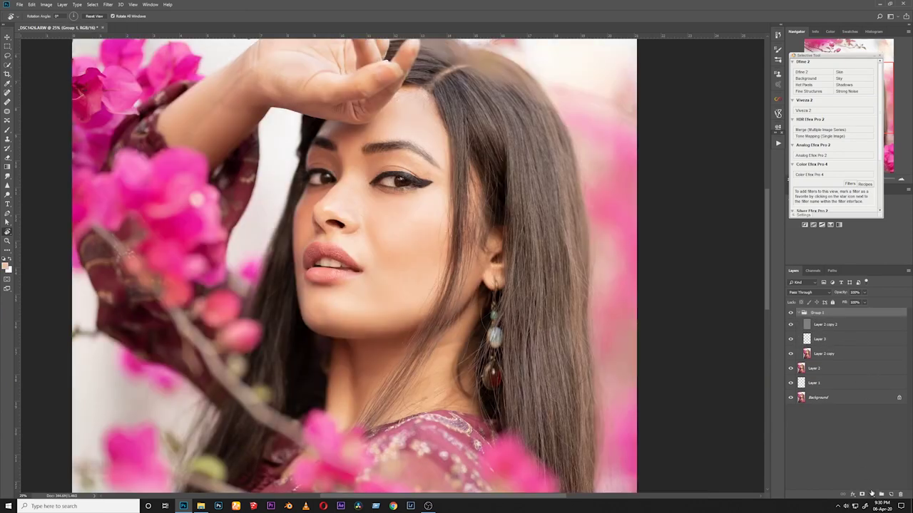
# - Add a new Black & White adjustment layer inside Group 1 and lower its Reds to about -53
pyautogui.click(872, 494)
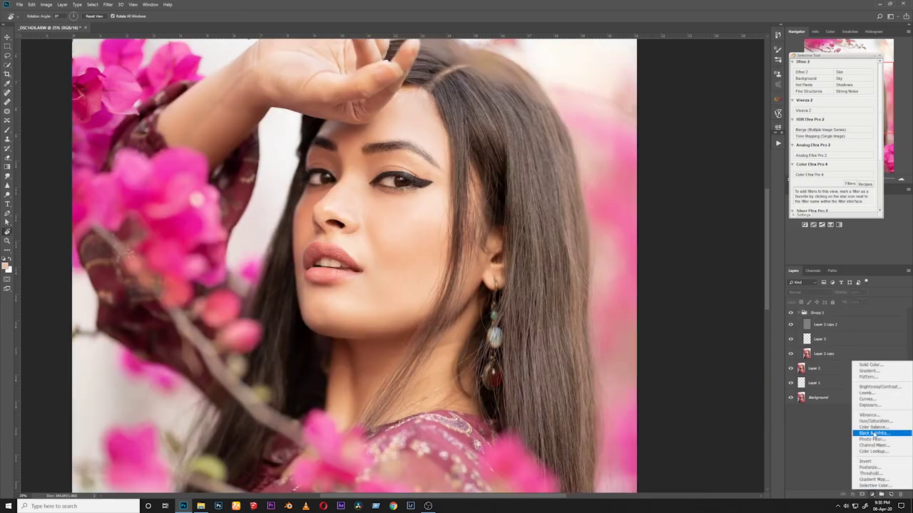
pyautogui.click(873, 433)
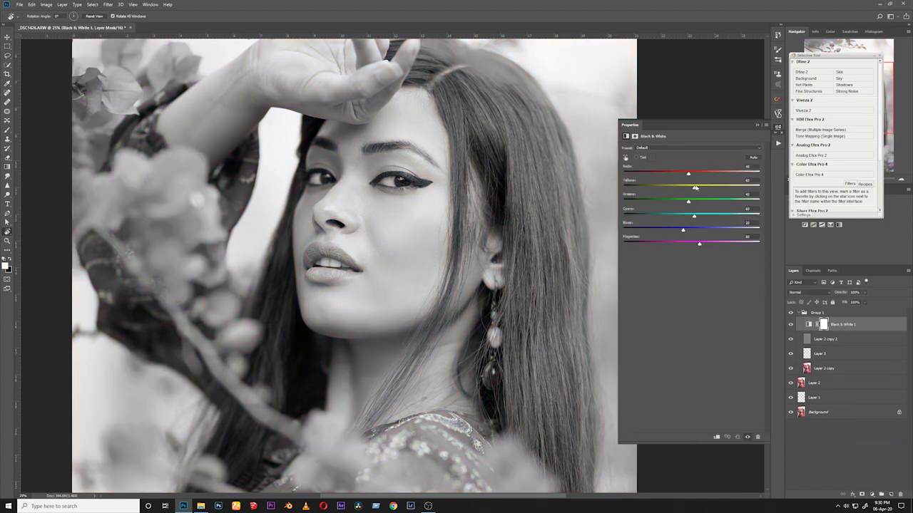
pyautogui.moveTo(688, 174); pyautogui.dragTo(663, 174)
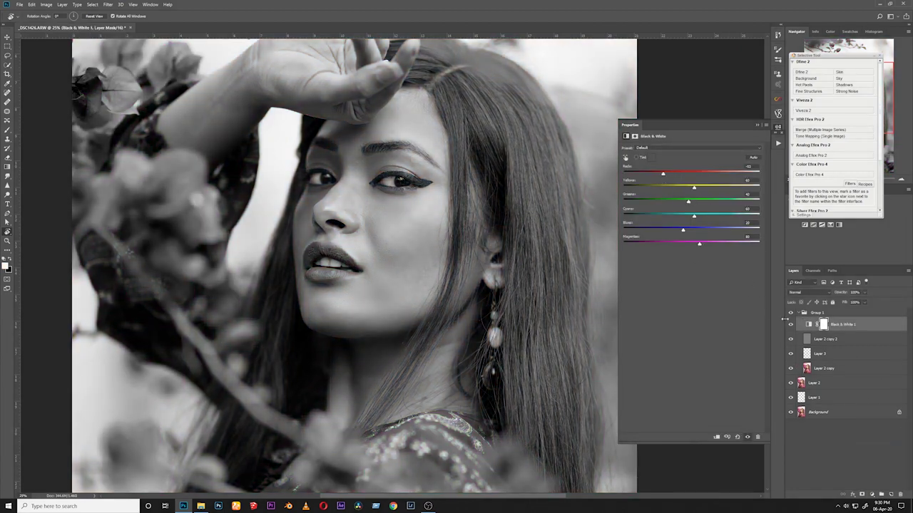
# - Toggle the Black & White adjustment and Layer 3 to compare the skin, and delete the Black & White adjustment
pyautogui.click(790, 325)
pyautogui.click(790, 324)
pyautogui.click(790, 355)
pyautogui.click(790, 354)
pyautogui.click(789, 354)
pyautogui.click(791, 355)
pyautogui.press('Delete')
# - Rotate the view on the raised hand, activate Layer 3 and paint a sampled skin tone from palm to wrist
pyautogui.press('z')
pyautogui.keyDown('alt'); pyautogui.click(426, 122); pyautogui.keyUp('alt')
pyautogui.keyDown('alt'); pyautogui.click(414, 131); pyautogui.keyUp('alt')
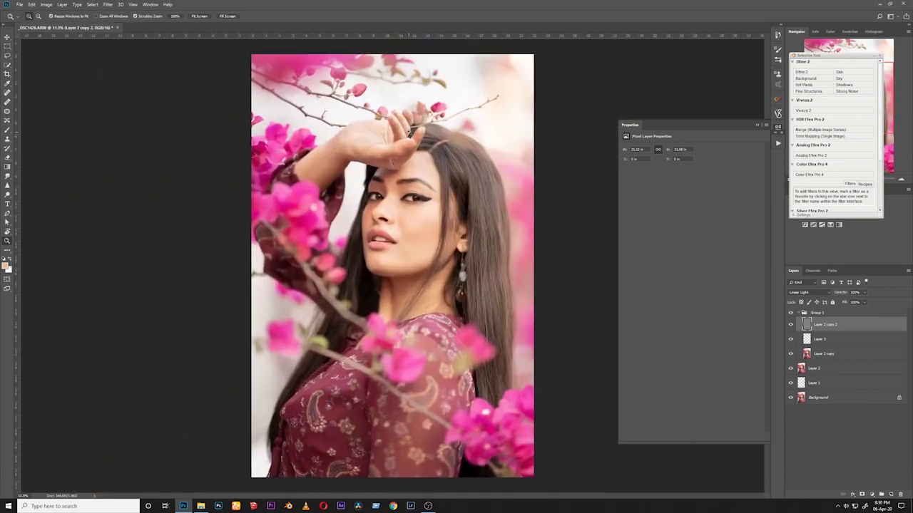
pyautogui.click(407, 134)
pyautogui.click(408, 134)
pyautogui.press('r')
pyautogui.moveTo(419, 188); pyautogui.dragTo(369, 161)
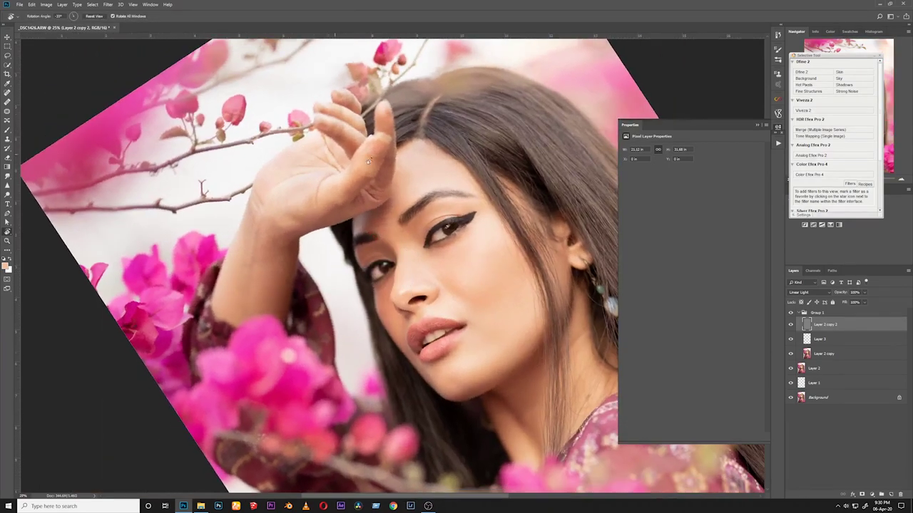
pyautogui.click(836, 340)
pyautogui.press('b')
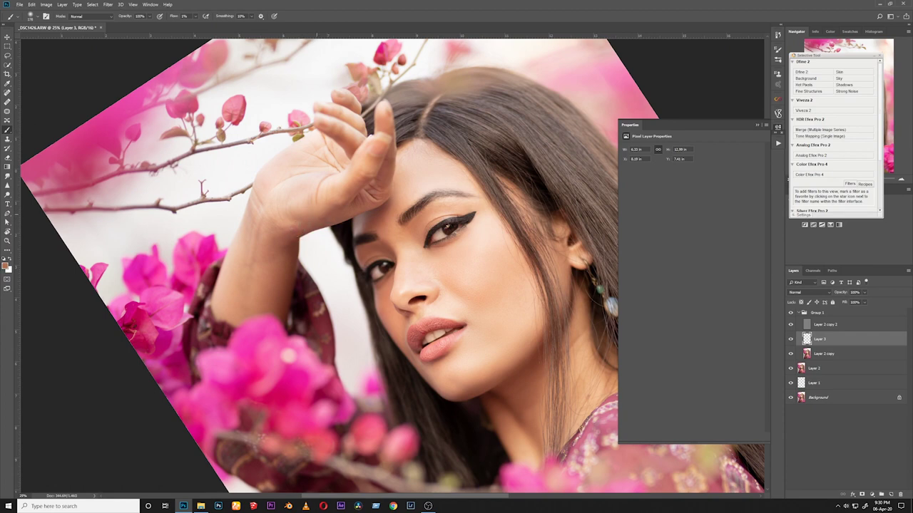
pyautogui.keyDown('alt'); pyautogui.click(307, 217); pyautogui.keyUp('alt')
pyautogui.moveTo(308, 217)
pyautogui.mouseDown()
pyautogui.moveTo(326, 215)
pyautogui.moveTo(357, 185)
pyautogui.moveTo(346, 201)
pyautogui.moveTo(376, 164)
pyautogui.moveTo(261, 254)
pyautogui.moveTo(270, 301)
pyautogui.moveTo(285, 256)
pyautogui.moveTo(263, 253)
pyautogui.moveTo(259, 266)
pyautogui.mouseUp()
# - Sample palm and wrist tones, enlarge the brush and blend the skin around the wrist
pyautogui.keyDown('alt'); pyautogui.click(332, 209); pyautogui.keyUp('alt')
pyautogui.keyDown('alt'); pyautogui.click(315, 221); pyautogui.keyUp('alt')
pyautogui.keyDown('alt'); pyautogui.click(290, 250); pyautogui.keyUp('alt')
pyautogui.press(']')
pyautogui.press(']')
pyautogui.press(']')
pyautogui.keyDown('alt'); pyautogui.click(262, 249); pyautogui.keyUp('alt')
# - Paint sampled hand tones across the palm and on the thumb beside the forehead
pyautogui.keyDown('alt'); pyautogui.click(279, 206); pyautogui.keyUp('alt')
pyautogui.moveTo(288, 200); pyautogui.dragTo(351, 179)
pyautogui.keyDown('alt'); pyautogui.click(382, 180); pyautogui.keyUp('alt')
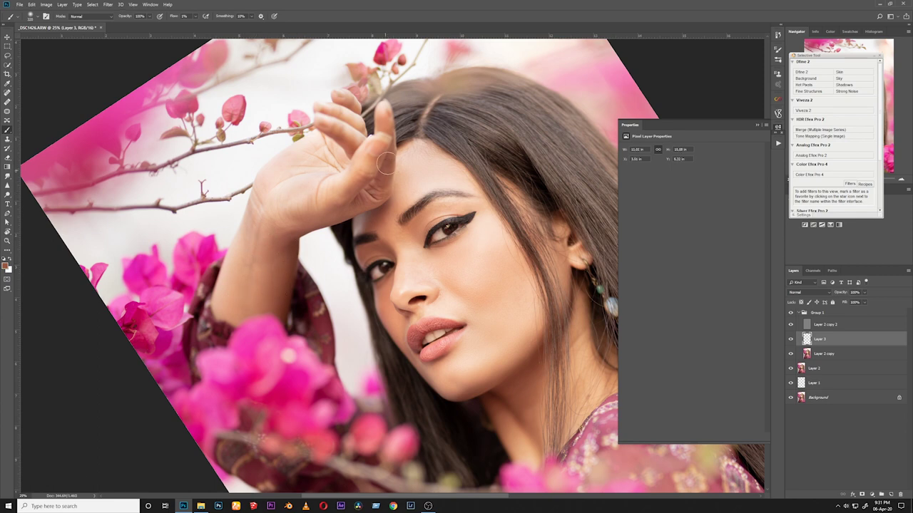
pyautogui.moveTo(387, 154); pyautogui.dragTo(386, 174)
# - Reset the view rotation and paint sampled skin tones along the cheek edge beside the mouth on Layer 3
pyautogui.press('r')
pyautogui.click(91, 17)
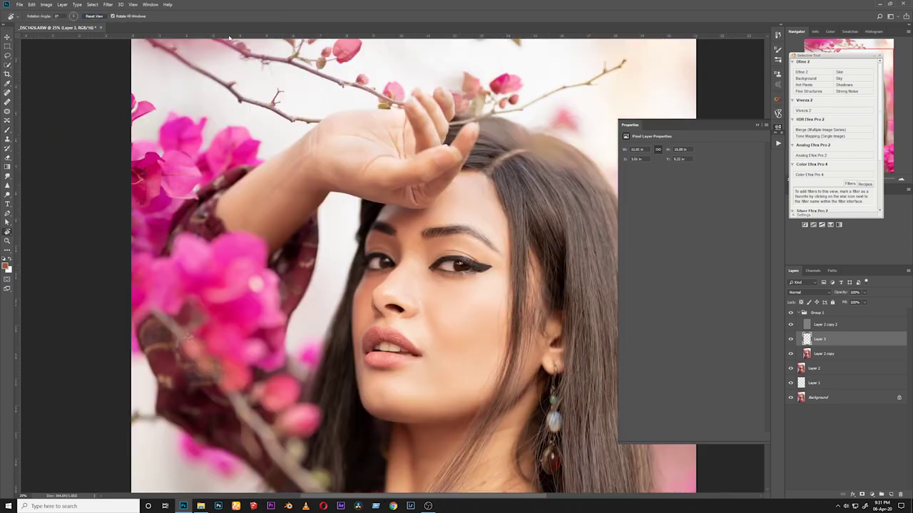
pyautogui.press('z')
pyautogui.moveTo(467, 278); pyautogui.dragTo(352, 240)
pyautogui.click(359, 224)
pyautogui.click(360, 226)
pyautogui.click(362, 227)
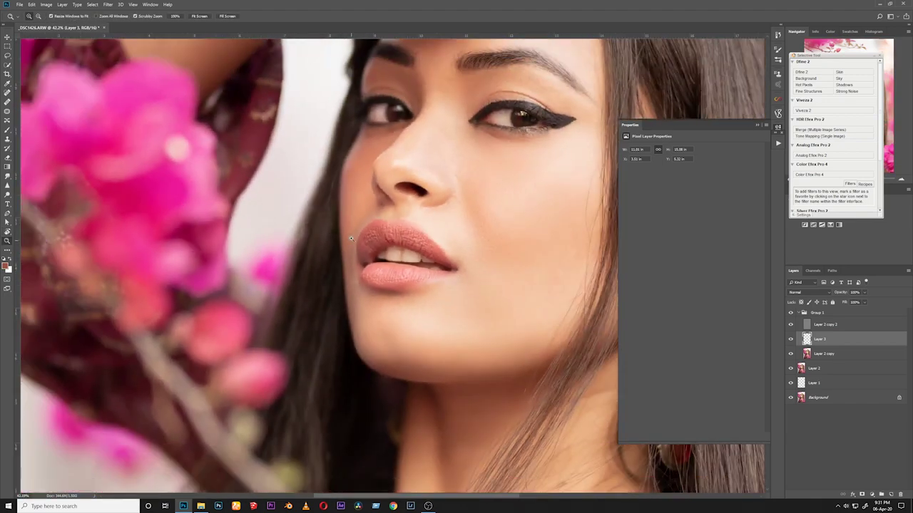
pyautogui.press('r')
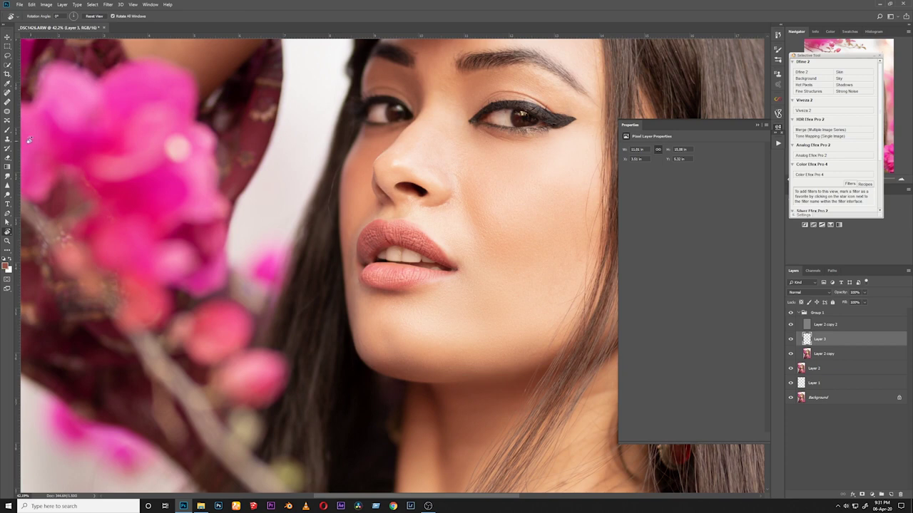
pyautogui.press('b')
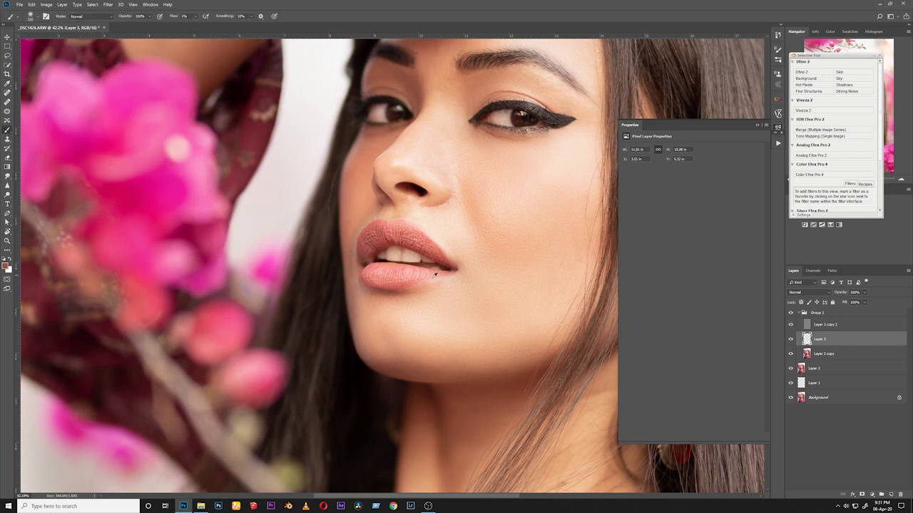
pyautogui.moveTo(372, 274); pyautogui.dragTo(346, 251)
pyautogui.keyDown('alt'); pyautogui.click(352, 217); pyautogui.keyUp('alt')
pyautogui.moveTo(349, 250); pyautogui.dragTo(346, 250)
pyautogui.keyDown('alt'); pyautogui.click(347, 244); pyautogui.keyUp('alt')
pyautogui.keyDown('alt'); pyautogui.click(346, 234); pyautogui.keyUp('alt')
pyautogui.keyDown('alt'); pyautogui.click(352, 248); pyautogui.keyUp('alt')
pyautogui.keyDown('alt'); pyautogui.click(351, 246); pyautogui.keyUp('alt')
# - Sample skin tones along the jaw, chin and upper lip edge and blend the skin there
pyautogui.keyDown('alt'); pyautogui.click(361, 309); pyautogui.keyUp('alt')
pyautogui.keyDown('alt'); pyautogui.click(361, 301); pyautogui.keyUp('alt')
pyautogui.keyDown('alt'); pyautogui.click(386, 321); pyautogui.keyUp('alt')
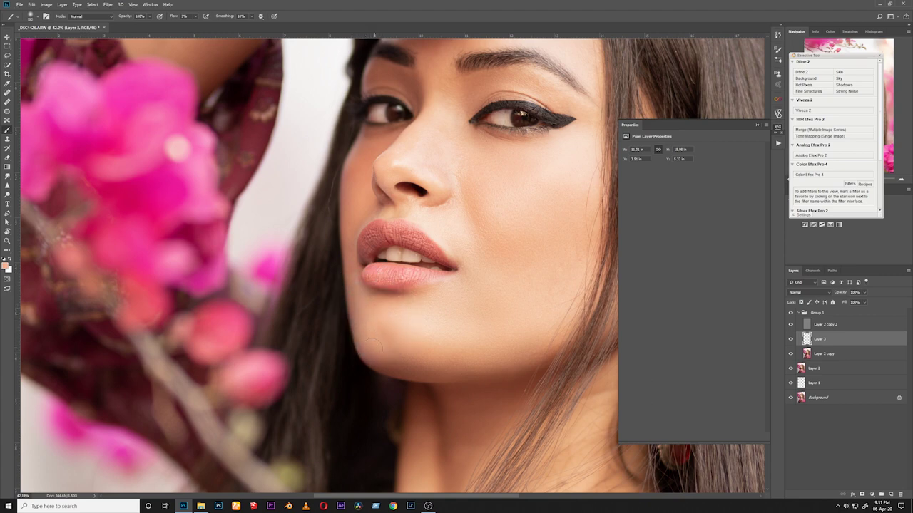
pyautogui.press('z')
pyautogui.moveTo(509, 278); pyautogui.dragTo(434, 281)
pyautogui.click(434, 279)
pyautogui.moveTo(427, 221)
pyautogui.mouseDown()
pyautogui.moveTo(454, 220)
pyautogui.moveTo(404, 214)
pyautogui.moveTo(426, 218)
pyautogui.mouseUp()
pyautogui.press('b')
pyautogui.keyDown('alt'); pyautogui.click(415, 213); pyautogui.keyUp('alt')
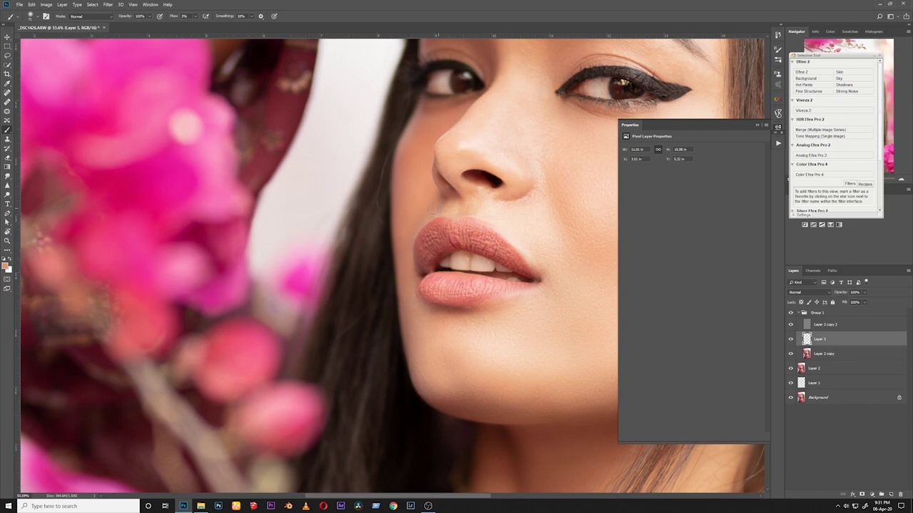
# - View more of the portrait, collapse Group 1 and toggle its visibility to compare the skin retouching
pyautogui.press('z')
pyautogui.moveTo(475, 224); pyautogui.dragTo(423, 225)
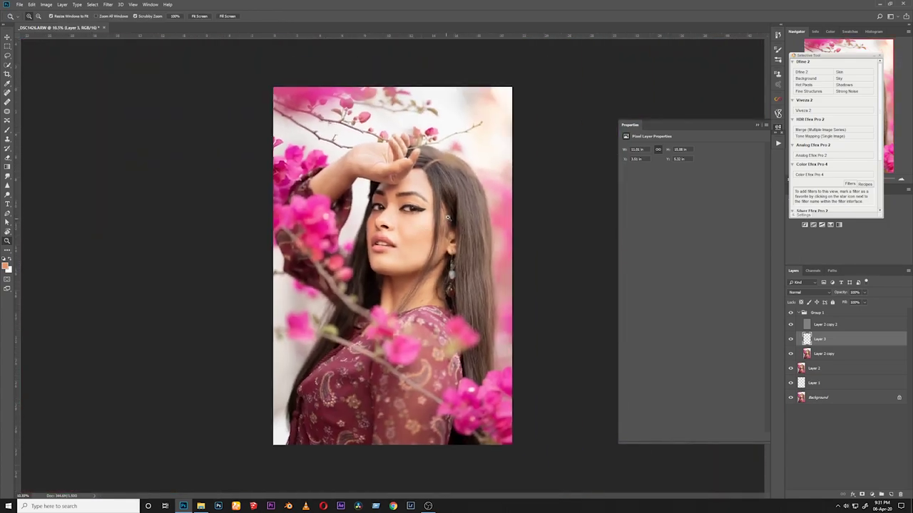
pyautogui.click(426, 223)
pyautogui.click(429, 224)
pyautogui.press('b')
pyautogui.click(790, 313)
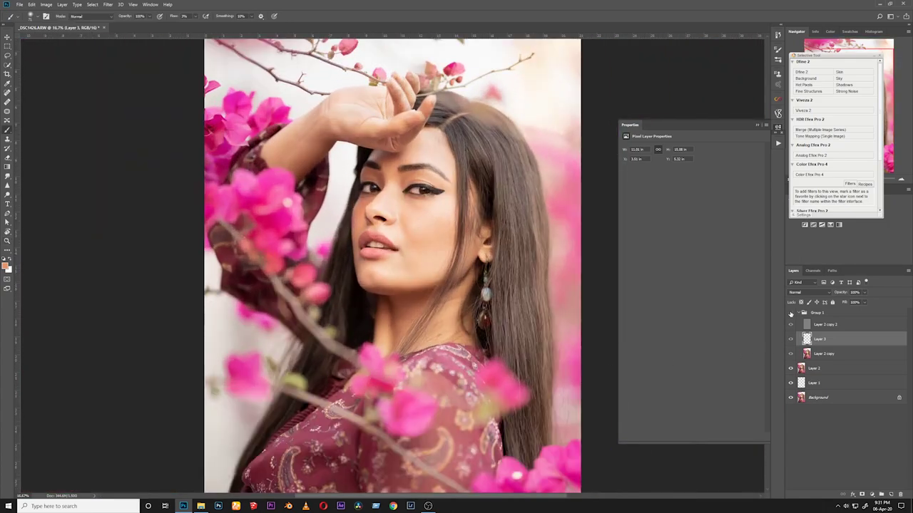
pyautogui.click(790, 314)
pyautogui.click(802, 315)
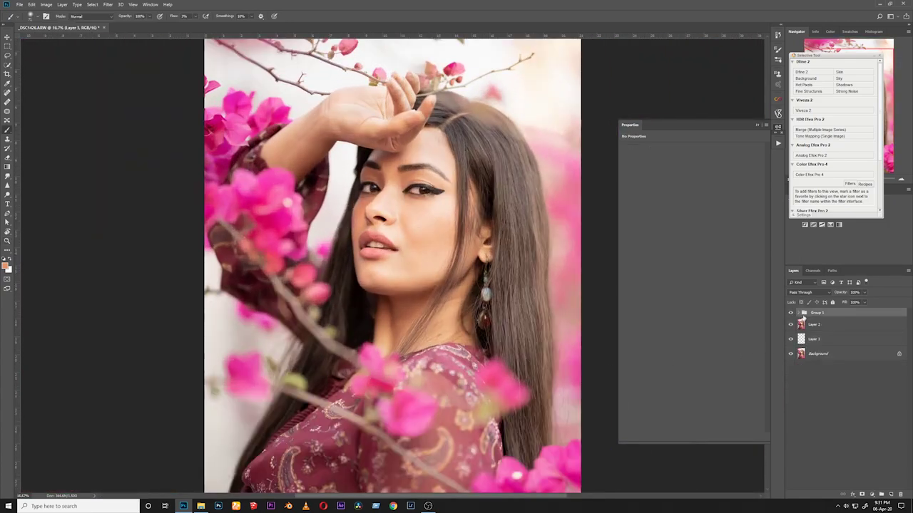
pyautogui.click(790, 314)
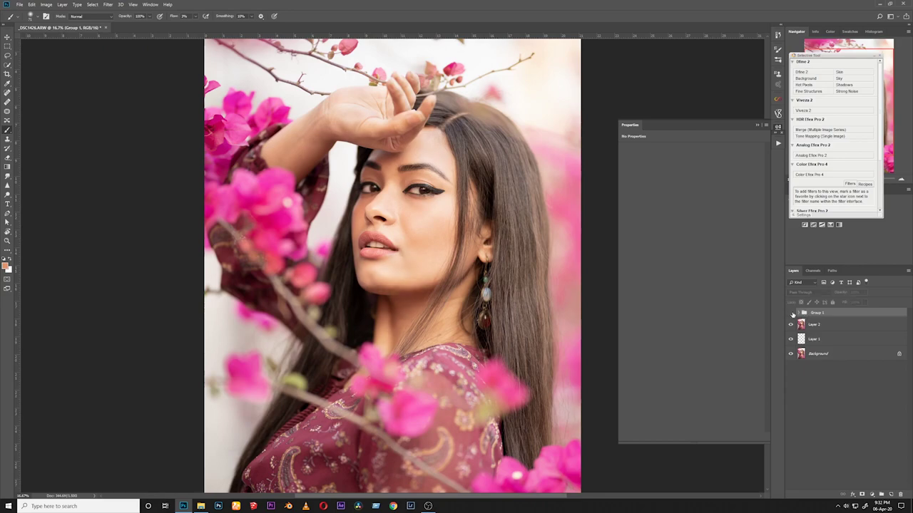
pyautogui.click(790, 313)
pyautogui.click(790, 314)
pyautogui.click(790, 313)
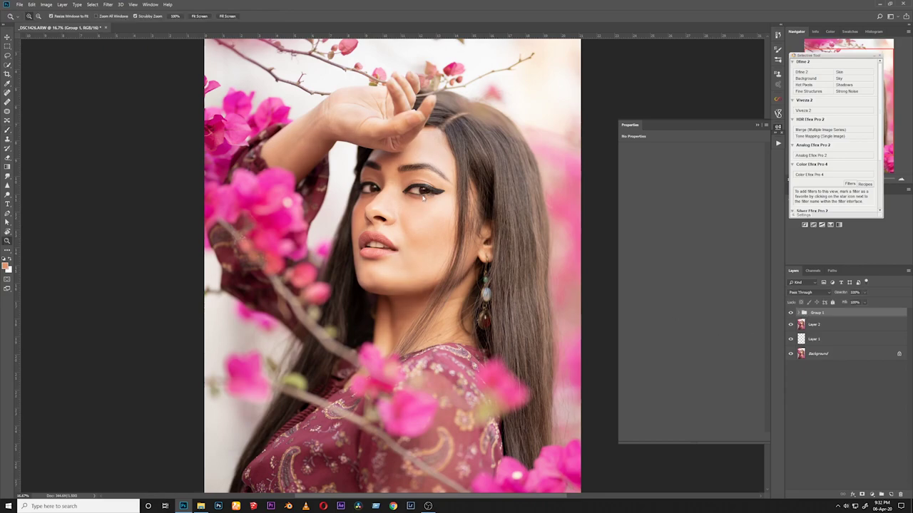
# - Select Group 1, Layer 2 and Layer 1 together and merge them into a single layer above the Background
pyautogui.hotkey('ctrl', '+')
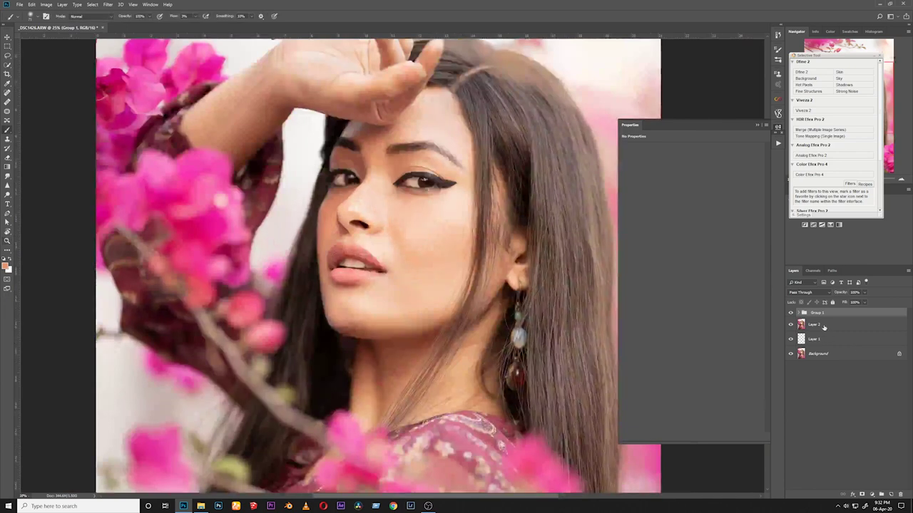
pyautogui.keyDown('ctrl'); pyautogui.click(827, 328); pyautogui.keyUp('ctrl')
pyautogui.keyDown('ctrl'); pyautogui.click(836, 340); pyautogui.keyUp('ctrl')
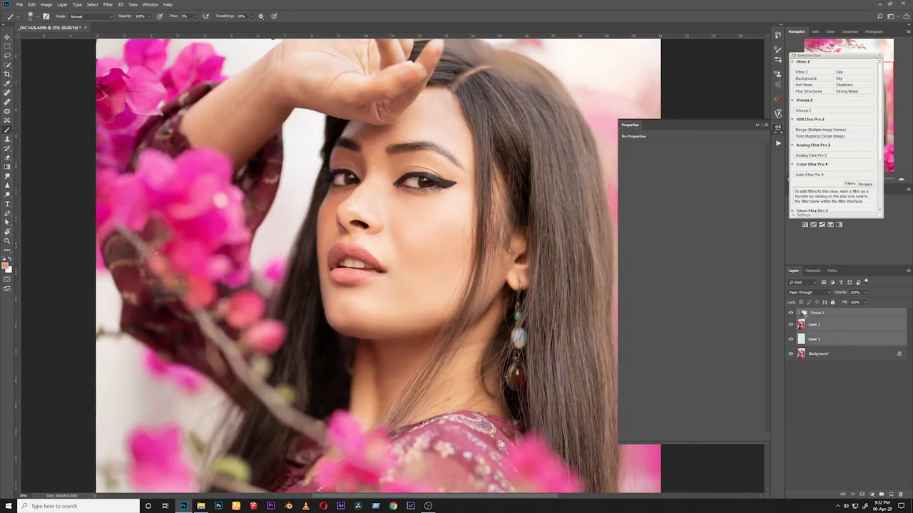
pyautogui.hotkey('ctrl', 'e')
# - Toggle the merged Group 1 layer's visibility to compare it with the Background
pyautogui.click(791, 316)
pyautogui.click(792, 318)
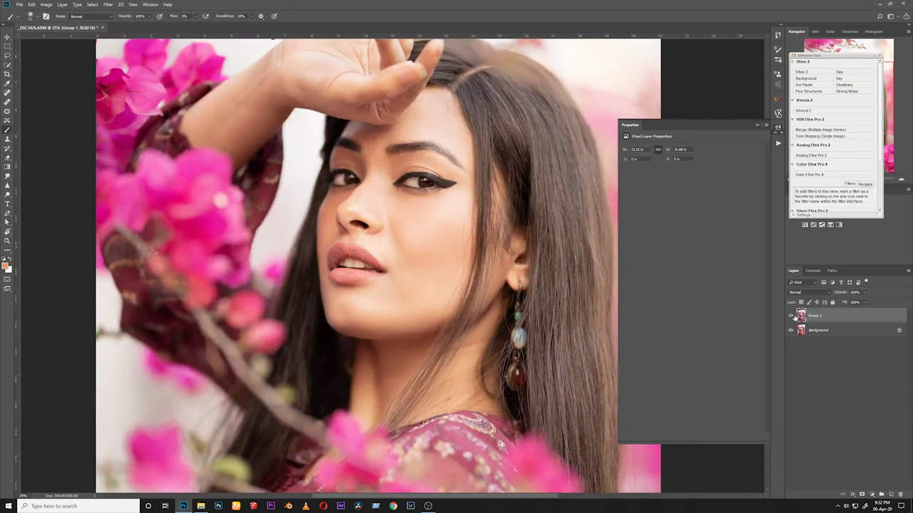
pyautogui.click(791, 318)
pyautogui.click(792, 318)
# - Add a new empty layer above Group 1 and set its blend mode to Soft Light
pyautogui.press('z')
pyautogui.moveTo(443, 204)
pyautogui.mouseDown()
pyautogui.moveTo(365, 213)
pyautogui.moveTo(389, 214)
pyautogui.mouseUp()
pyautogui.press('b')
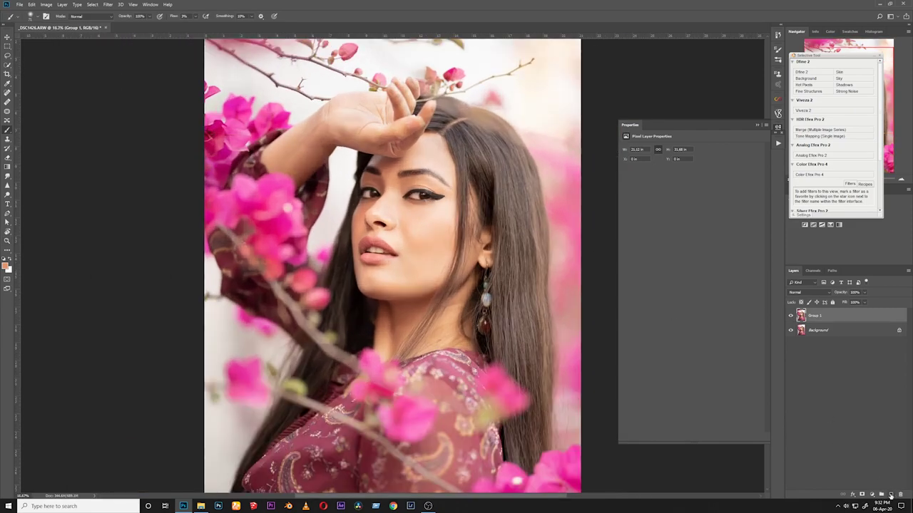
pyautogui.click(889, 495)
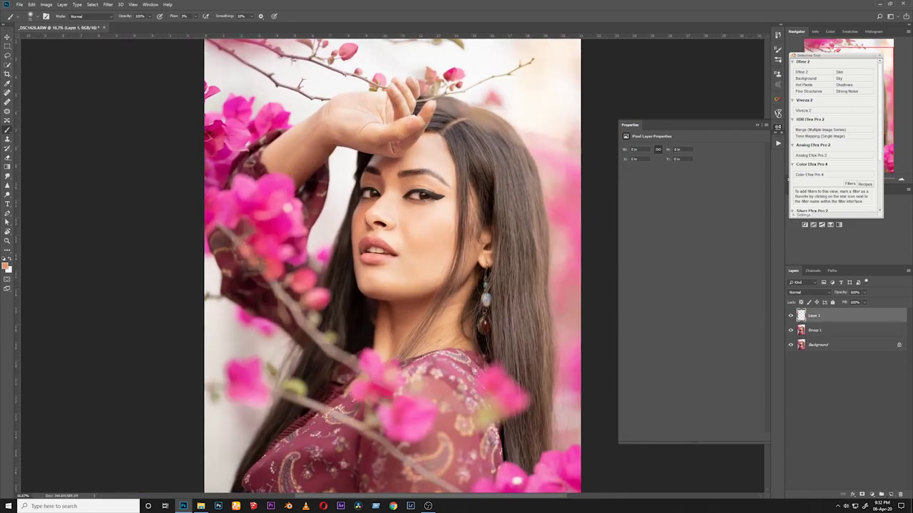
pyautogui.click(823, 293)
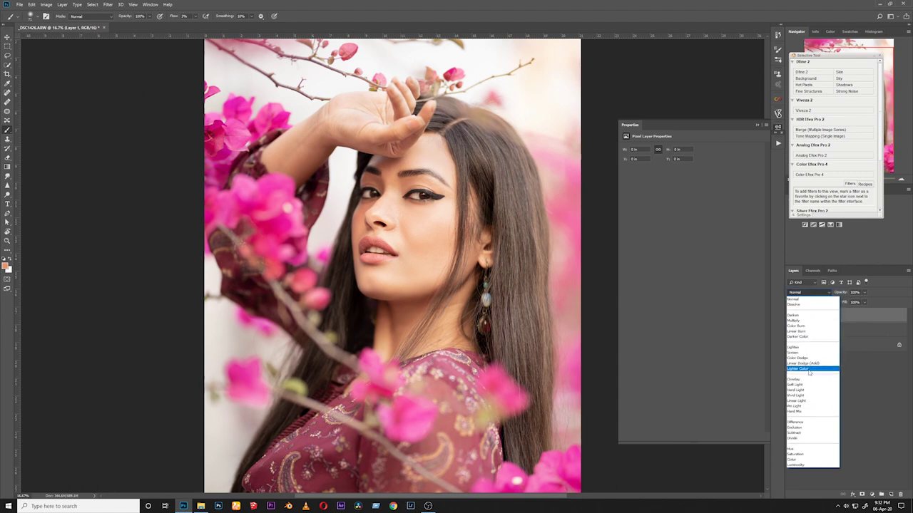
pyautogui.click(904, 317)
pyautogui.click(820, 294)
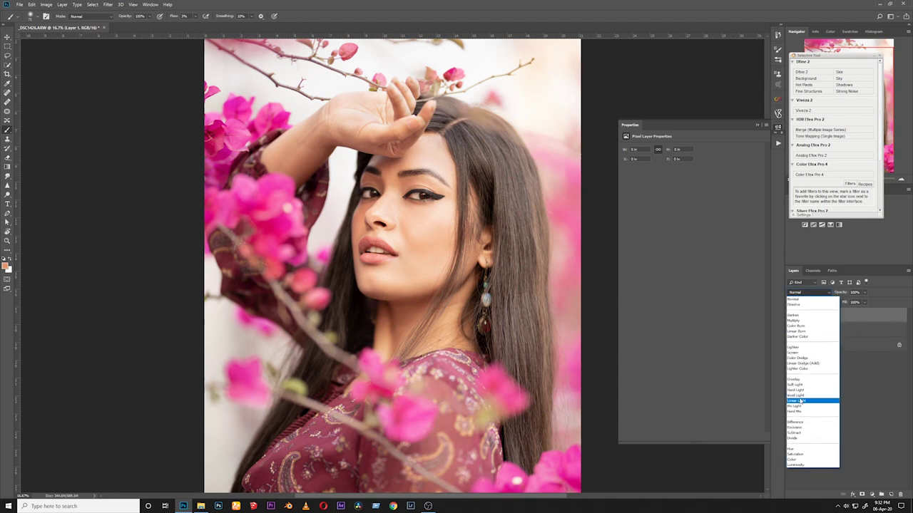
pyautogui.click(805, 385)
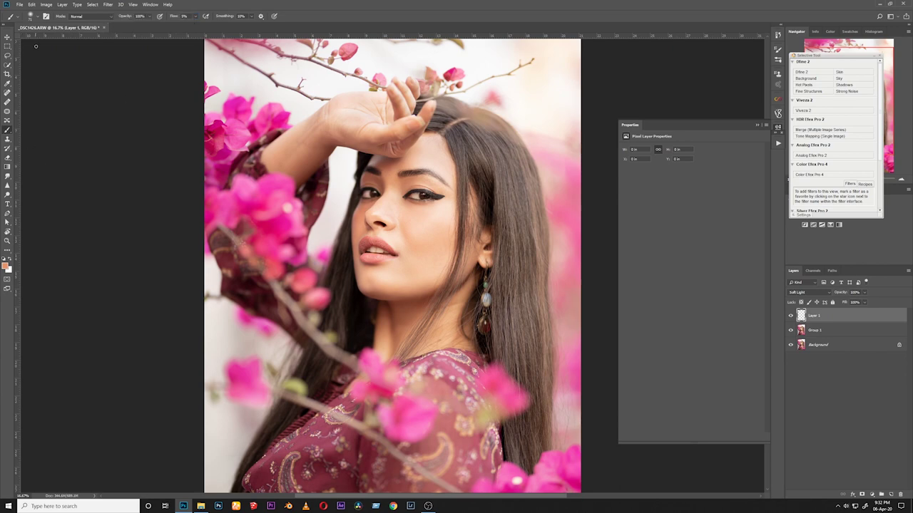
# - Rotate the view so the face tilts and rename the new Soft Light layer as Burn
pyautogui.click(32, 15)
pyautogui.press('r')
pyautogui.moveTo(335, 81)
pyautogui.mouseDown()
pyautogui.moveTo(247, 103)
pyautogui.moveTo(203, 157)
pyautogui.mouseUp()
pyautogui.press('b')
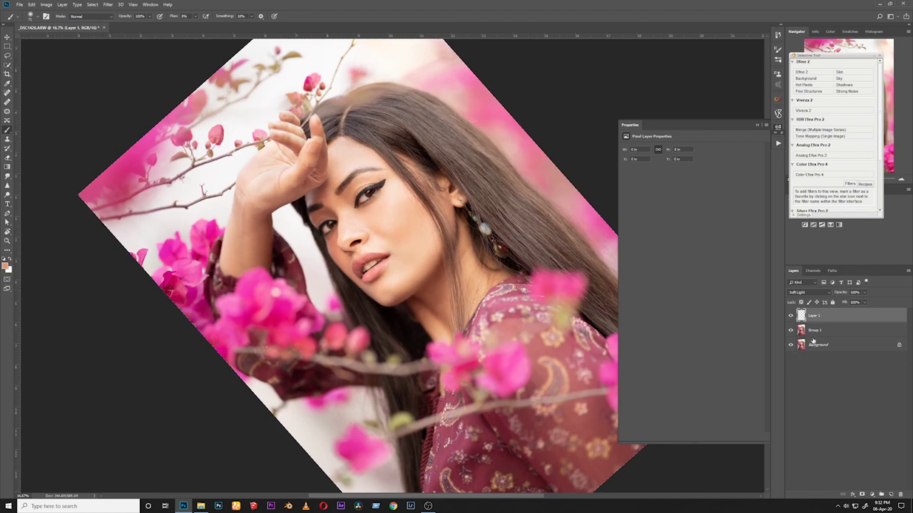
pyautogui.doubleClick(815, 316)
pyautogui.press('BackSpace')
pyautogui.write('Burn')
pyautogui.press('Return')
# - Add another layer above Burn, name it Dodge and set its blend mode to Soft Light
pyautogui.click(889, 494)
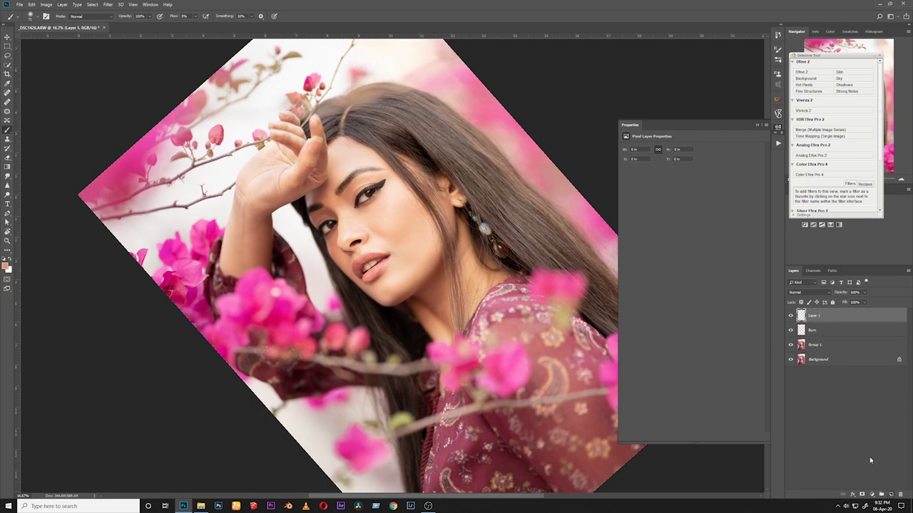
pyautogui.doubleClick(819, 318)
pyautogui.write('Dodge')
pyautogui.press('Return')
pyautogui.click(797, 293)
pyautogui.click(822, 385)
# - Activate the Burn layer, restore the default black foreground, enlarge the brush and paint shading over the jaw and lower face
pyautogui.click(843, 331)
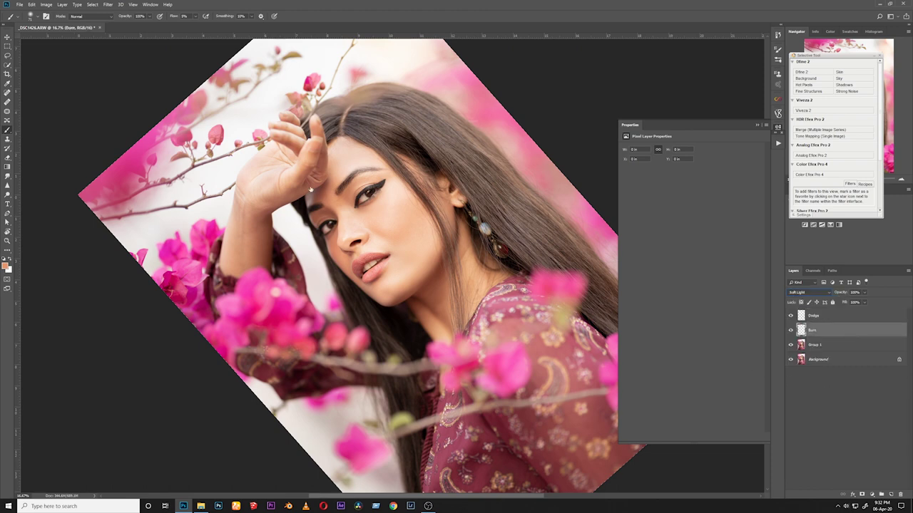
pyautogui.click(4, 259)
pyautogui.press('r')
pyautogui.moveTo(135, 96); pyautogui.dragTo(38, 107)
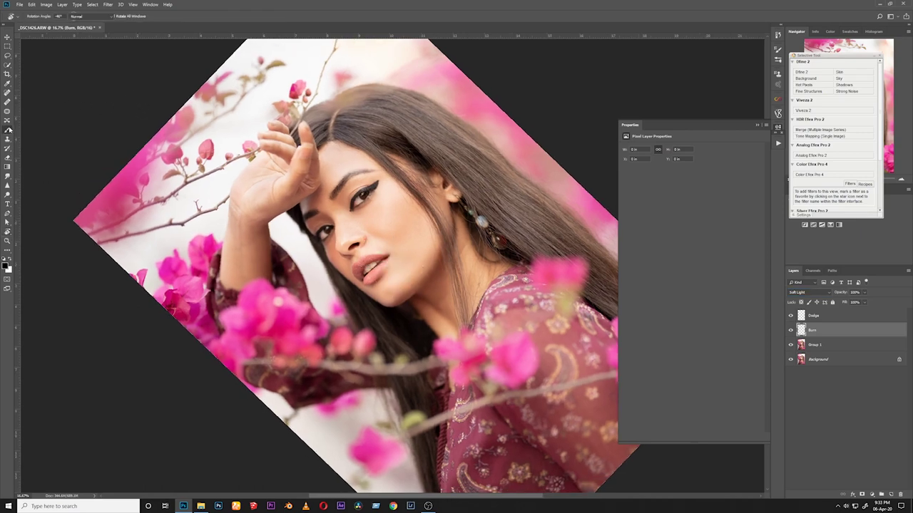
pyautogui.moveTo(431, 186); pyautogui.dragTo(425, 234)
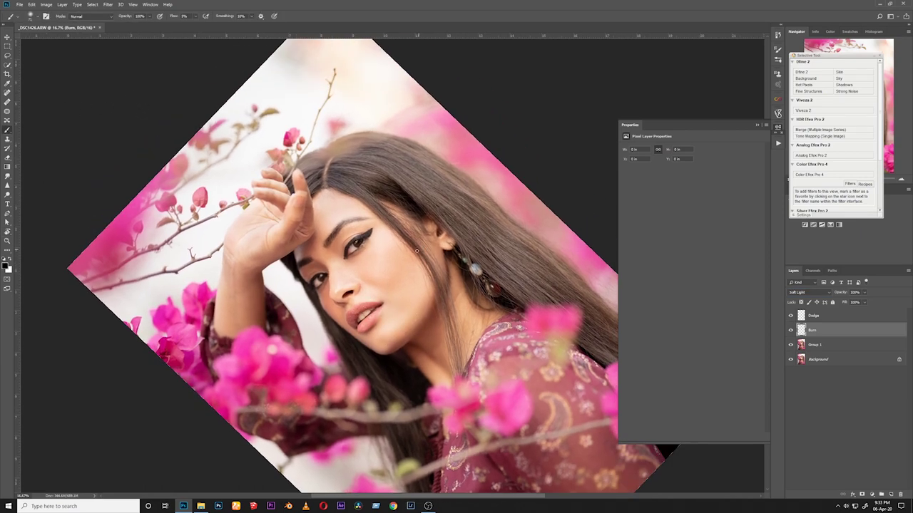
pyautogui.keyDown('ctrl'); pyautogui.click(437, 286); pyautogui.keyUp('ctrl')
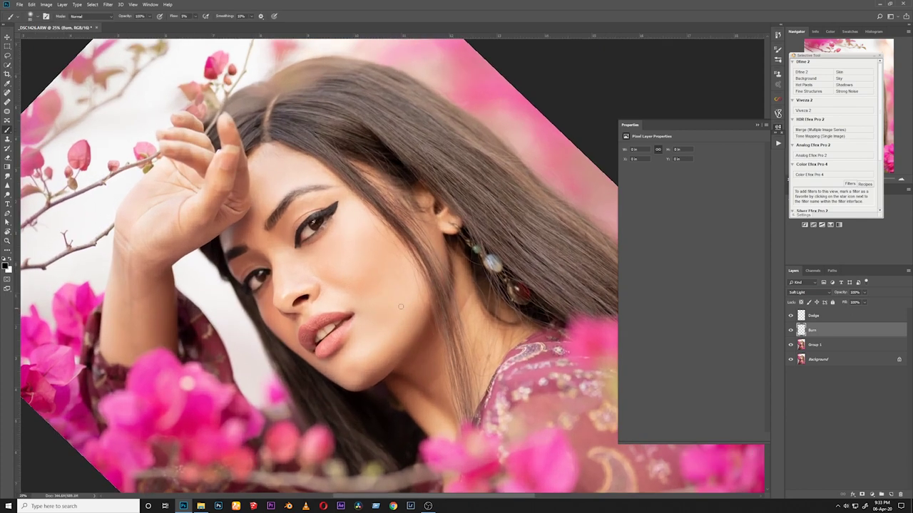
pyautogui.press(']')
pyautogui.press(']')
pyautogui.moveTo(379, 382)
pyautogui.mouseDown()
pyautogui.moveTo(434, 318)
pyautogui.moveTo(368, 386)
pyautogui.moveTo(438, 304)
pyautogui.moveTo(365, 387)
pyautogui.moveTo(383, 377)
pyautogui.moveTo(349, 385)
pyautogui.moveTo(316, 377)
pyautogui.moveTo(251, 302)
pyautogui.moveTo(285, 304)
pyautogui.mouseUp()
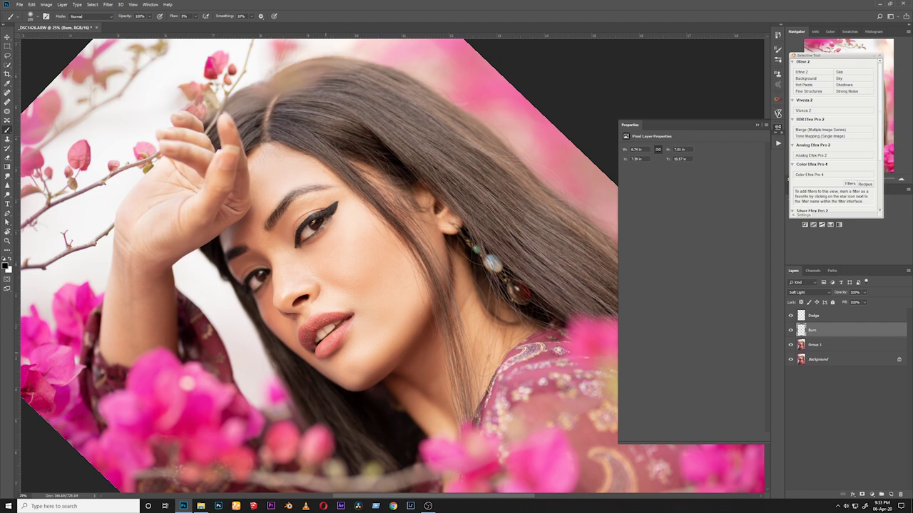
# - Toggle the Burn layer to compare, enlarge the brush and darken from the cheek up to the hairline
pyautogui.click(790, 329)
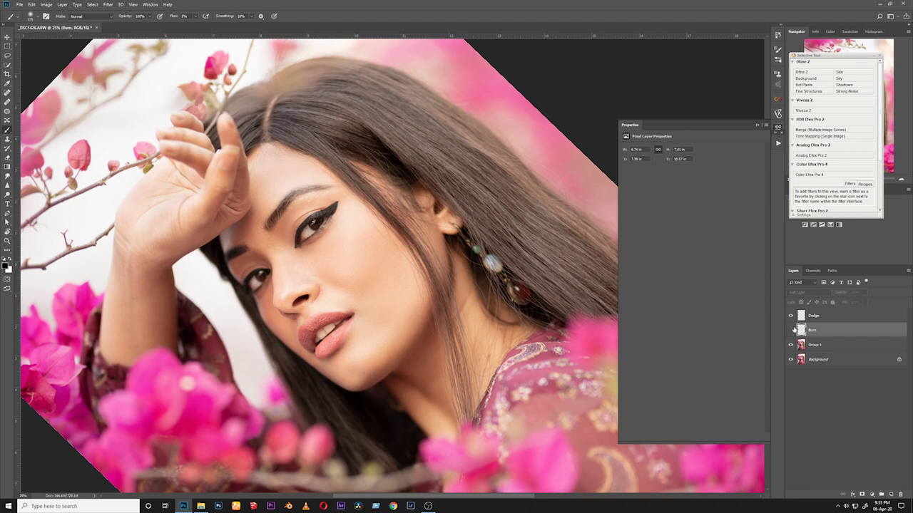
pyautogui.click(790, 330)
pyautogui.press(']')
pyautogui.press(']')
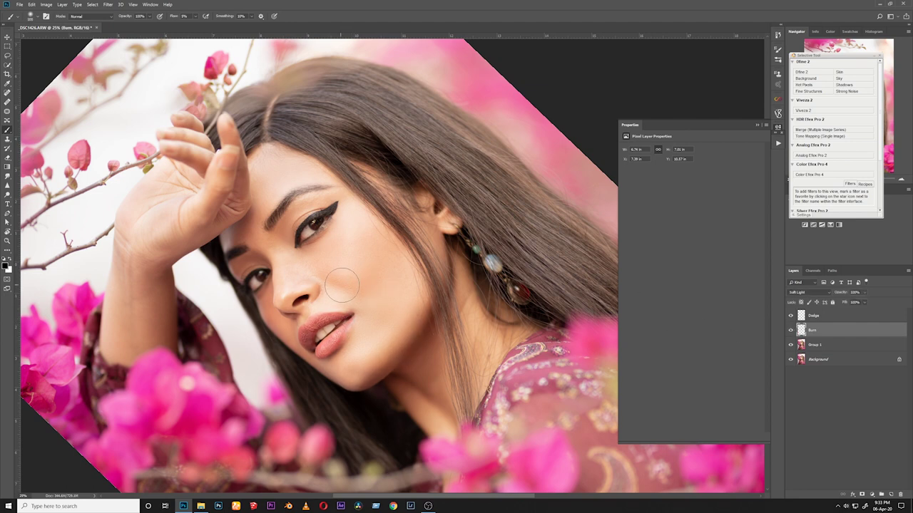
pyautogui.moveTo(342, 286)
pyautogui.mouseDown()
pyautogui.moveTo(368, 290)
pyautogui.moveTo(354, 291)
pyautogui.moveTo(391, 205)
pyautogui.moveTo(351, 210)
pyautogui.moveTo(360, 200)
pyautogui.mouseUp()
# - Shrink the brush and paint shading around the eye and brow nearest the raised hand
pyautogui.press('[')
pyautogui.press('[')
pyautogui.press('[')
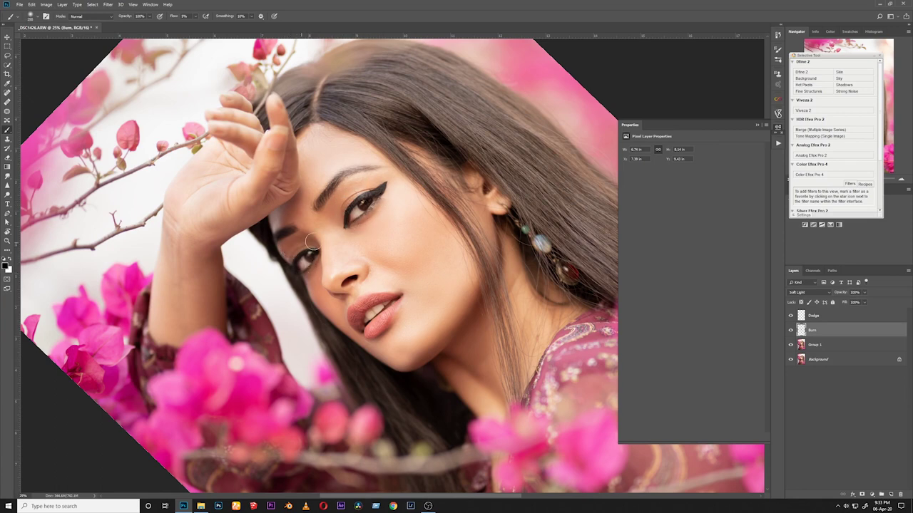
pyautogui.moveTo(313, 243); pyautogui.dragTo(299, 233)
# - Enlarge the brush and paint burn shading along the raised forearm and the hair at the top of the head
pyautogui.press(']')
pyautogui.press(']')
pyautogui.press(']')
pyautogui.press(']')
pyautogui.press(']')
pyautogui.press(']')
pyautogui.press(']')
pyautogui.press(']')
pyautogui.press(']')
pyautogui.moveTo(208, 259); pyautogui.dragTo(206, 328)
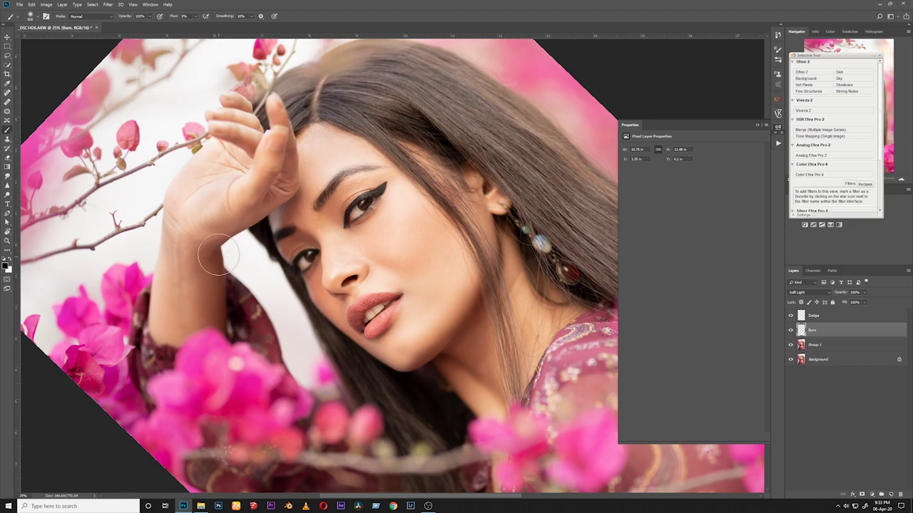
pyautogui.moveTo(349, 99); pyautogui.dragTo(330, 100)
# - Reset the view rotation, show more of the portrait and burn the neck area above the blouse neckline
pyautogui.press('r')
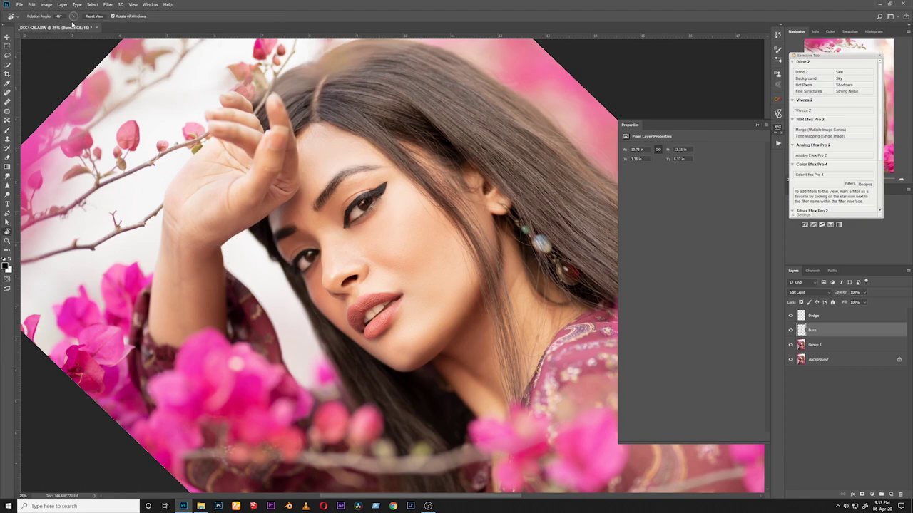
pyautogui.click(91, 17)
pyautogui.press('z')
pyautogui.moveTo(542, 242); pyautogui.dragTo(471, 243)
pyautogui.click(471, 243)
pyautogui.click(471, 243)
pyautogui.press('r')
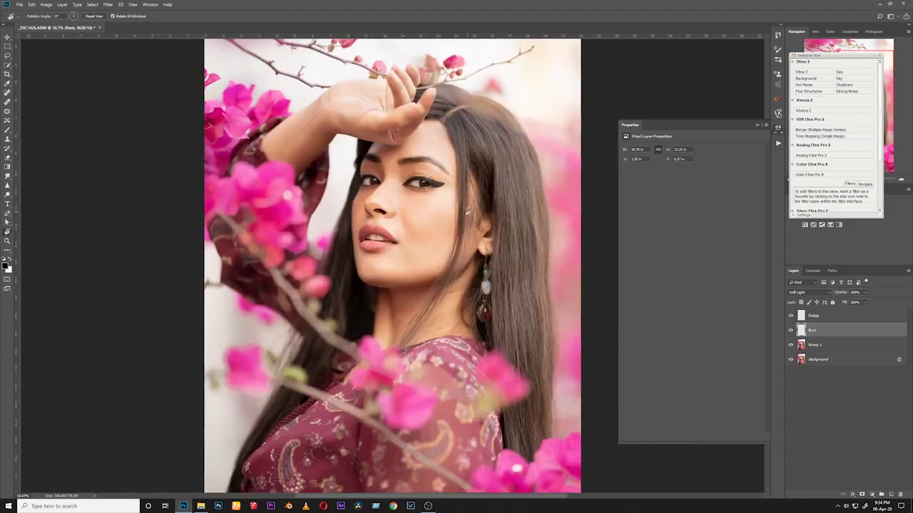
pyautogui.press('b')
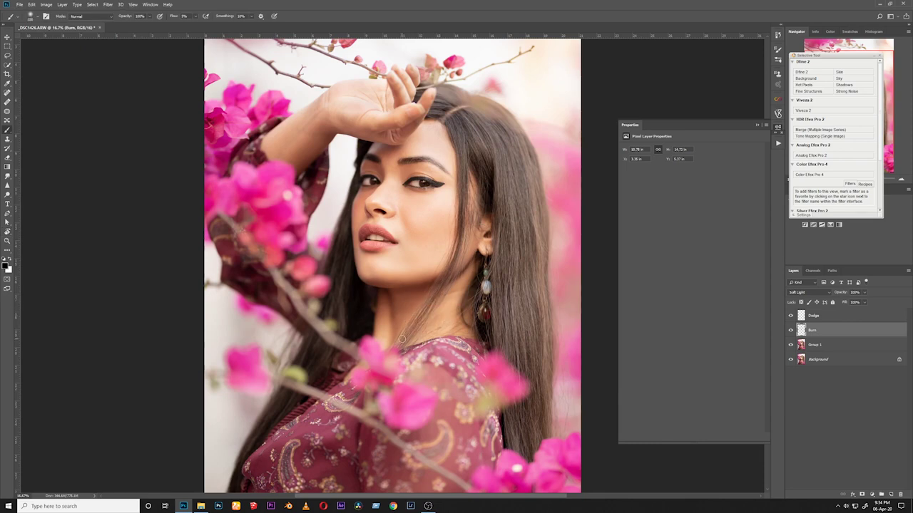
pyautogui.moveTo(415, 338); pyautogui.dragTo(419, 338)
pyautogui.moveTo(424, 330); pyautogui.dragTo(432, 330)
# - Burn the hair strands beside the face and the long hair from the ear down over the back
pyautogui.moveTo(452, 282); pyautogui.dragTo(478, 191)
pyautogui.moveTo(461, 246); pyautogui.dragTo(475, 169)
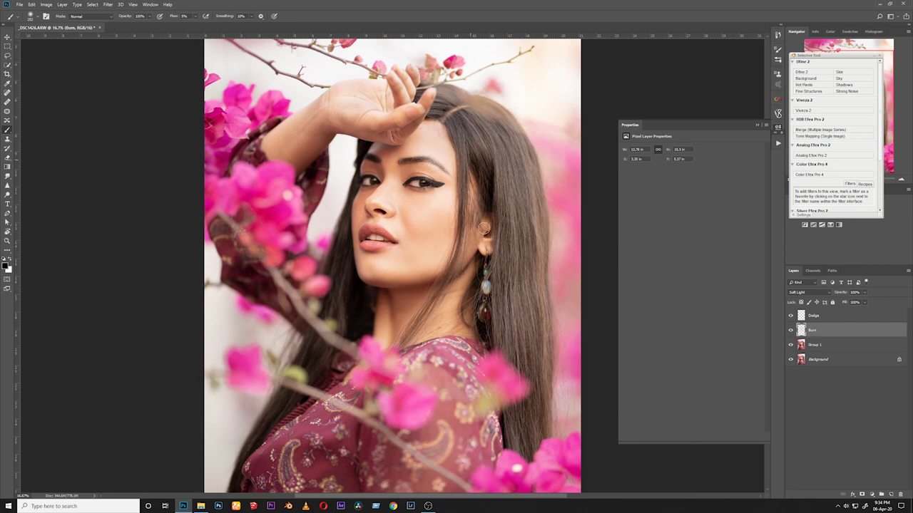
pyautogui.moveTo(484, 228)
pyautogui.mouseDown()
pyautogui.moveTo(442, 114)
pyautogui.moveTo(485, 135)
pyautogui.moveTo(501, 174)
pyautogui.moveTo(495, 142)
pyautogui.moveTo(480, 129)
pyautogui.moveTo(508, 228)
pyautogui.moveTo(492, 119)
pyautogui.moveTo(513, 165)
pyautogui.moveTo(524, 260)
pyautogui.moveTo(508, 122)
pyautogui.moveTo(525, 195)
pyautogui.moveTo(513, 331)
pyautogui.moveTo(507, 239)
pyautogui.moveTo(517, 333)
pyautogui.moveTo(526, 331)
pyautogui.moveTo(533, 250)
pyautogui.moveTo(533, 426)
pyautogui.moveTo(518, 300)
pyautogui.moveTo(520, 394)
pyautogui.moveTo(532, 394)
pyautogui.moveTo(517, 445)
pyautogui.moveTo(527, 447)
pyautogui.moveTo(550, 360)
pyautogui.moveTo(545, 207)
pyautogui.moveTo(520, 206)
pyautogui.moveTo(517, 284)
pyautogui.moveTo(503, 267)
pyautogui.moveTo(503, 141)
pyautogui.moveTo(502, 335)
pyautogui.moveTo(507, 273)
pyautogui.moveTo(493, 361)
pyautogui.moveTo(508, 261)
pyautogui.moveTo(535, 325)
pyautogui.moveTo(533, 175)
pyautogui.moveTo(529, 482)
pyautogui.mouseUp()
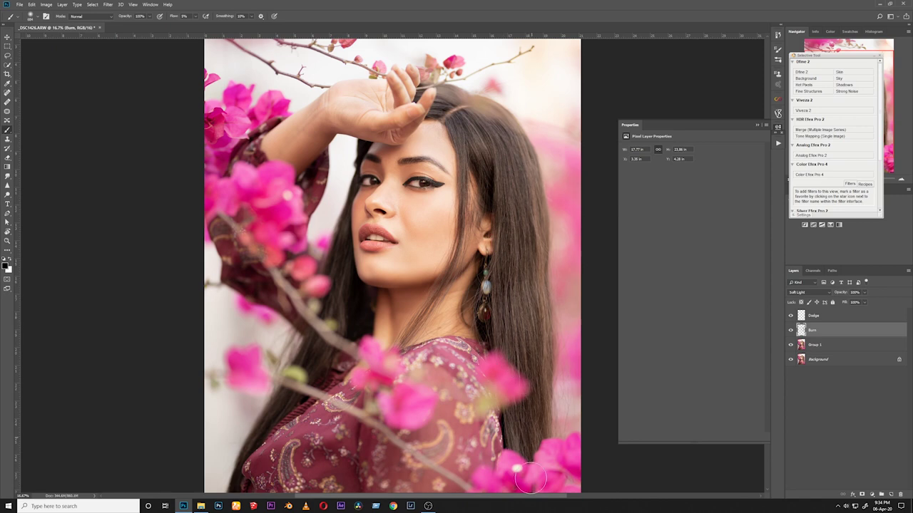
# - Burn the long hair on both sides of the neck and add shading over the blouse and lower hair
pyautogui.moveTo(325, 281)
pyautogui.mouseDown()
pyautogui.moveTo(322, 350)
pyautogui.moveTo(306, 404)
pyautogui.mouseUp()
pyautogui.moveTo(508, 411)
pyautogui.mouseDown()
pyautogui.moveTo(493, 405)
pyautogui.moveTo(486, 377)
pyautogui.mouseUp()
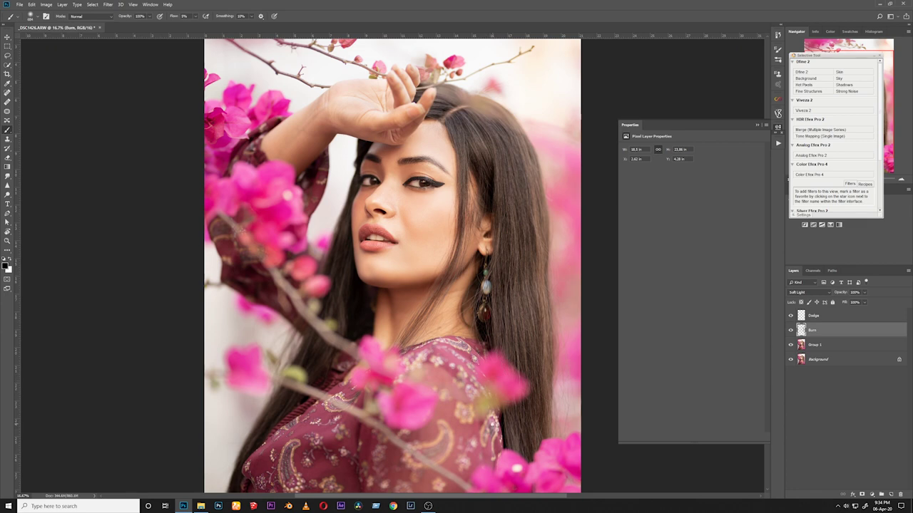
pyautogui.moveTo(479, 417); pyautogui.dragTo(507, 264)
pyautogui.moveTo(437, 315)
pyautogui.mouseDown()
pyautogui.moveTo(447, 334)
pyautogui.moveTo(476, 296)
pyautogui.moveTo(480, 209)
pyautogui.moveTo(500, 312)
pyautogui.moveTo(466, 405)
pyautogui.moveTo(445, 328)
pyautogui.moveTo(402, 457)
pyautogui.moveTo(392, 294)
pyautogui.moveTo(378, 374)
pyautogui.moveTo(351, 304)
pyautogui.moveTo(408, 230)
pyautogui.moveTo(428, 237)
pyautogui.mouseUp()
pyautogui.moveTo(478, 286)
pyautogui.mouseDown()
pyautogui.moveTo(476, 274)
pyautogui.moveTo(492, 268)
pyautogui.mouseUp()
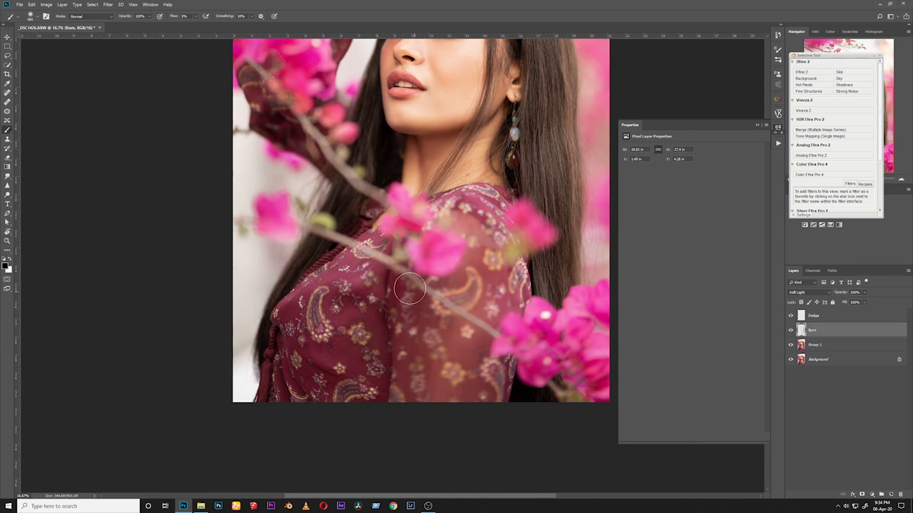
# - Check the whole portrait with and without the Burn layer
pyautogui.press('z')
pyautogui.moveTo(544, 223); pyautogui.dragTo(525, 250)
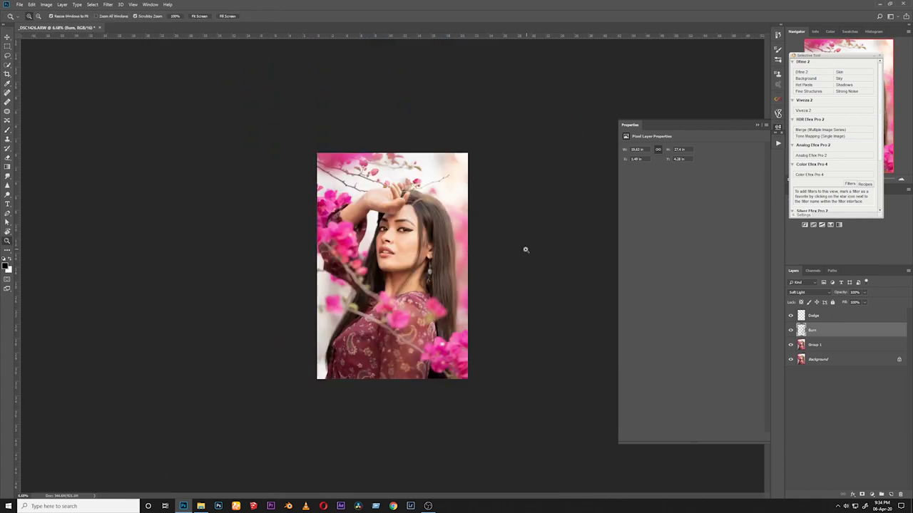
pyautogui.click(524, 250)
pyautogui.click(503, 247)
pyautogui.press('b')
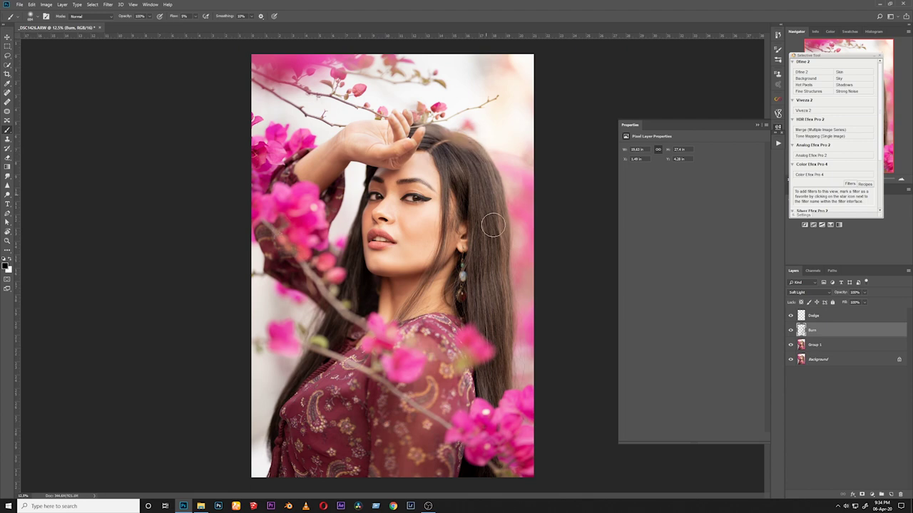
pyautogui.click(790, 331)
pyautogui.click(790, 331)
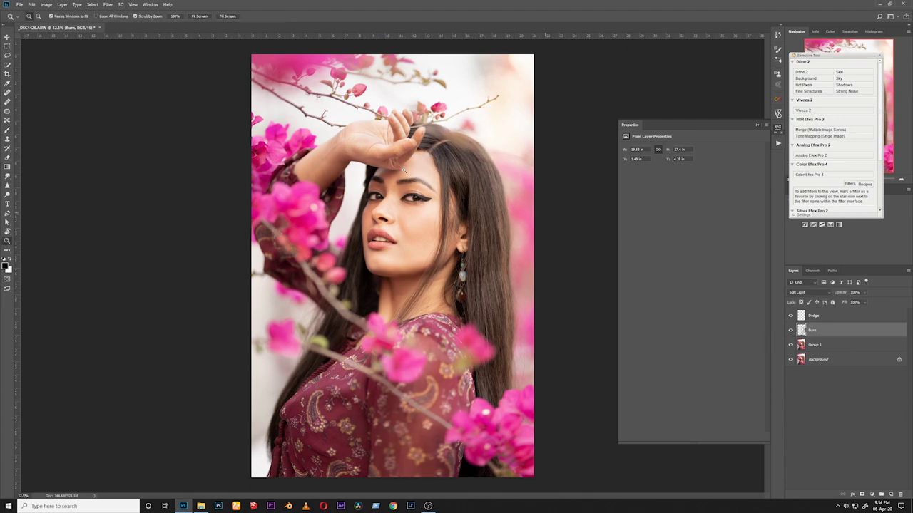
# - Make the Dodge layer active and set white as the painting colour for brushing highlights on the face
pyautogui.keyDown('ctrl'); pyautogui.click(404, 173); pyautogui.keyUp('ctrl')
pyautogui.click(830, 314)
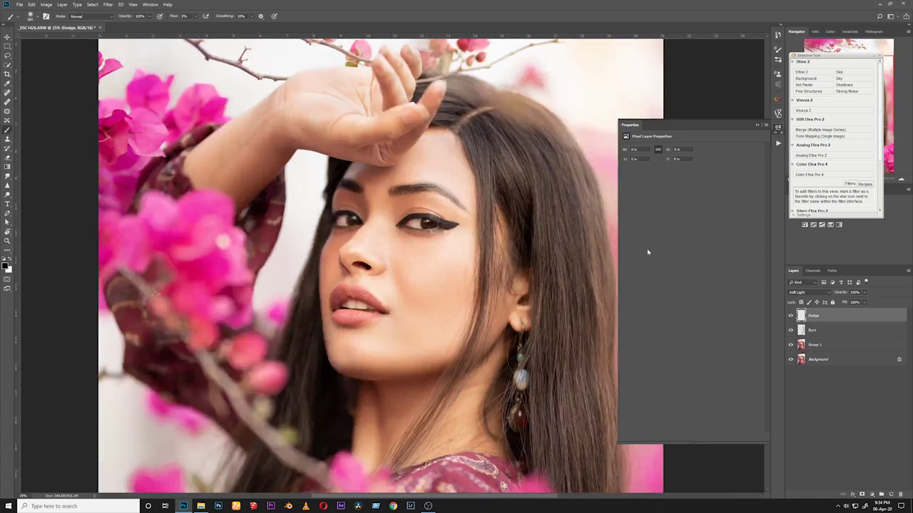
pyautogui.click(4, 261)
pyautogui.press('x')
pyautogui.click(7, 241)
pyautogui.click(428, 192)
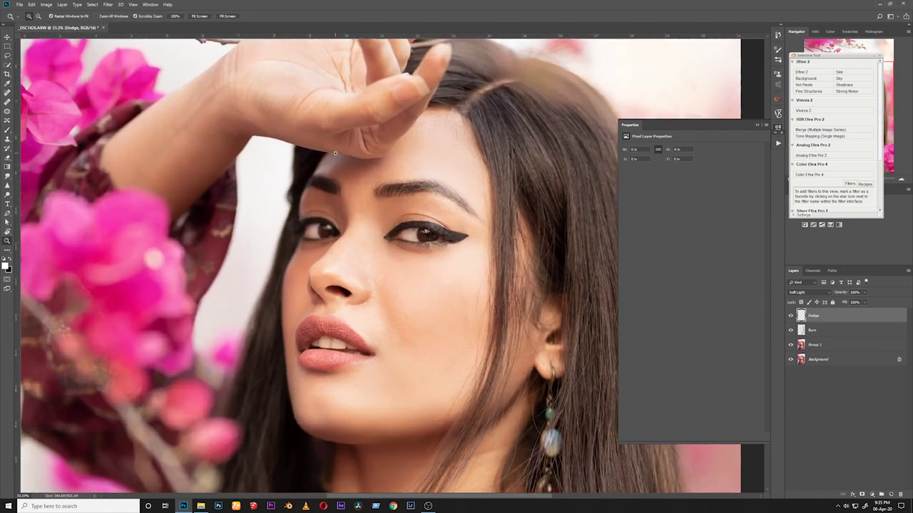
pyautogui.moveTo(334, 157); pyautogui.dragTo(57, 164)
pyautogui.click(7, 130)
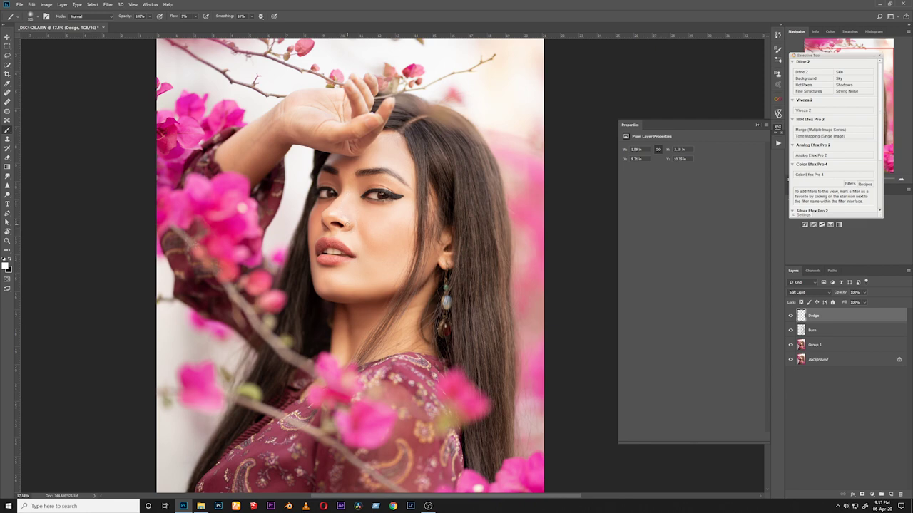
# - Compare the Dodge layer on and off, enlarge the brush and paint highlights along the raised forearm and hand
pyautogui.click(791, 315)
pyautogui.click(792, 317)
pyautogui.click(333, 280)
pyautogui.press('[')
pyautogui.press(']')
pyautogui.press(']')
pyautogui.press(']')
pyautogui.moveTo(251, 137)
pyautogui.mouseDown()
pyautogui.moveTo(279, 127)
pyautogui.moveTo(270, 138)
pyautogui.moveTo(253, 143)
pyautogui.moveTo(294, 106)
pyautogui.moveTo(279, 124)
pyautogui.moveTo(295, 108)
pyautogui.moveTo(322, 106)
pyautogui.moveTo(303, 110)
pyautogui.moveTo(375, 152)
pyautogui.moveTo(300, 120)
pyautogui.moveTo(354, 103)
pyautogui.mouseUp()
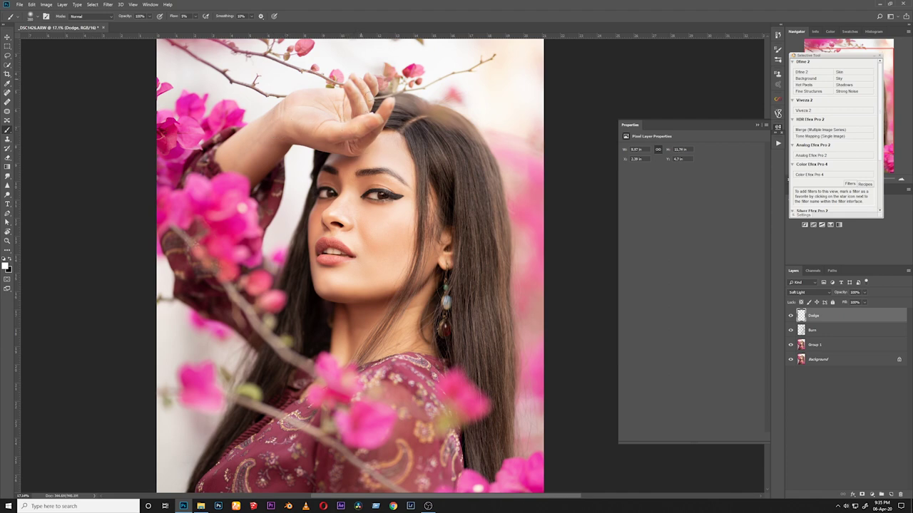
pyautogui.moveTo(373, 139)
pyautogui.mouseDown()
pyautogui.moveTo(343, 146)
pyautogui.moveTo(303, 141)
pyautogui.moveTo(320, 126)
pyautogui.moveTo(294, 130)
pyautogui.moveTo(396, 122)
pyautogui.moveTo(291, 136)
pyautogui.mouseUp()
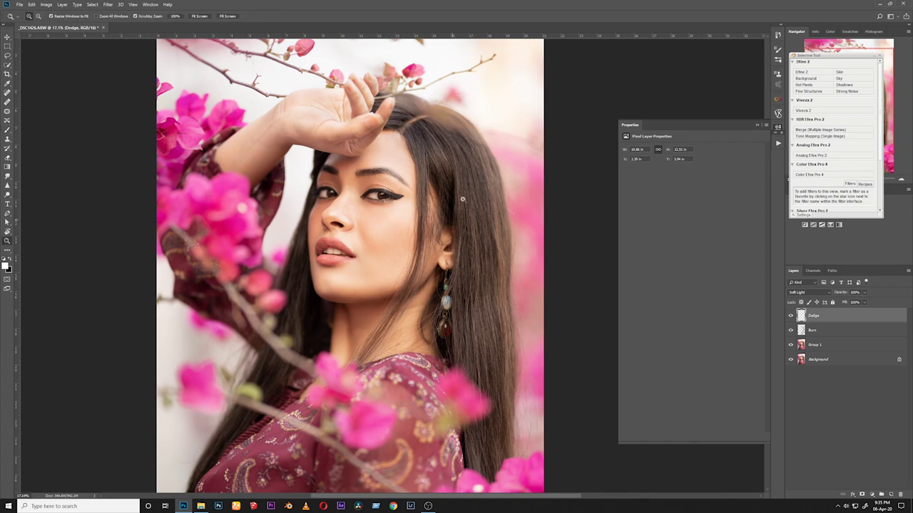
# - Dodge the jawline and the cheek below the eye, discarding a stroke on the neck
pyautogui.keyDown('ctrl'); pyautogui.keyDown('alt'); pyautogui.click(425, 222); pyautogui.keyUp('alt'); pyautogui.keyUp('ctrl')
pyautogui.keyDown('ctrl'); pyautogui.click(425, 221); pyautogui.keyUp('ctrl')
pyautogui.press('b')
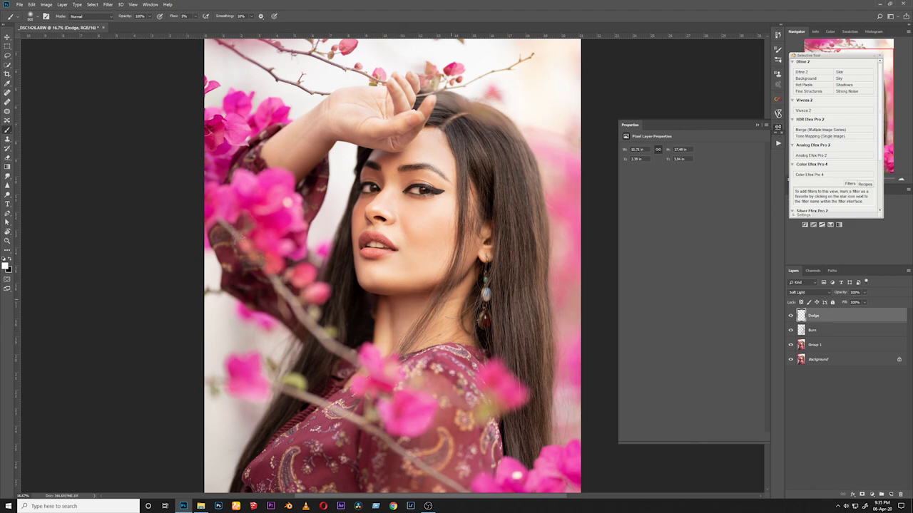
pyautogui.moveTo(449, 306); pyautogui.dragTo(415, 306)
pyautogui.hotkey('ctrl', 'z')
pyautogui.moveTo(423, 270)
pyautogui.mouseDown()
pyautogui.moveTo(420, 257)
pyautogui.moveTo(346, 249)
pyautogui.moveTo(365, 250)
pyautogui.mouseUp()
pyautogui.moveTo(371, 221)
pyautogui.mouseDown()
pyautogui.moveTo(421, 222)
pyautogui.moveTo(430, 207)
pyautogui.mouseUp()
# - Check the portrait with and without the Dodge layer
pyautogui.press('z')
pyautogui.moveTo(452, 179); pyautogui.dragTo(442, 193)
pyautogui.click(442, 194)
pyautogui.click(442, 194)
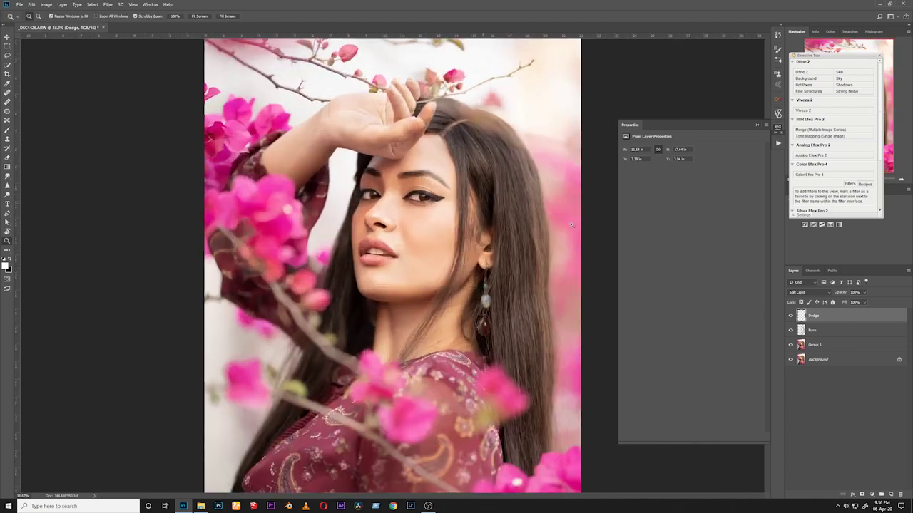
pyautogui.press('b')
pyautogui.click(791, 316)
pyautogui.click(792, 316)
pyautogui.click(791, 316)
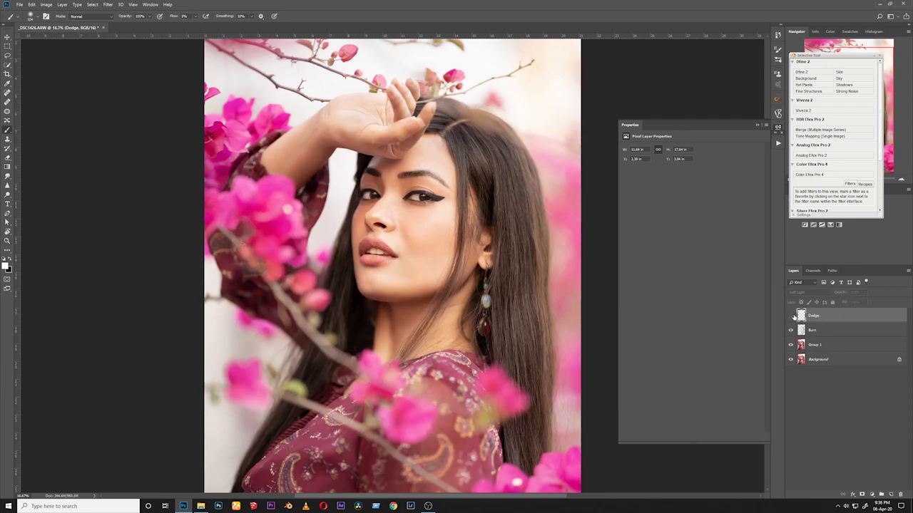
pyautogui.click(791, 316)
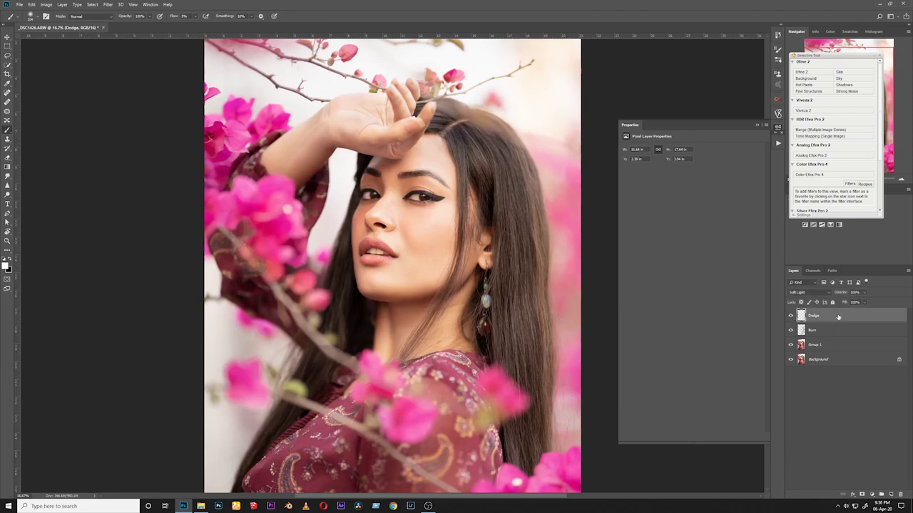
# - Lower the Burn layer's opacity to 97% and group it with the Dodge layer
pyautogui.moveTo(841, 296); pyautogui.dragTo(844, 296)
pyautogui.click(841, 332)
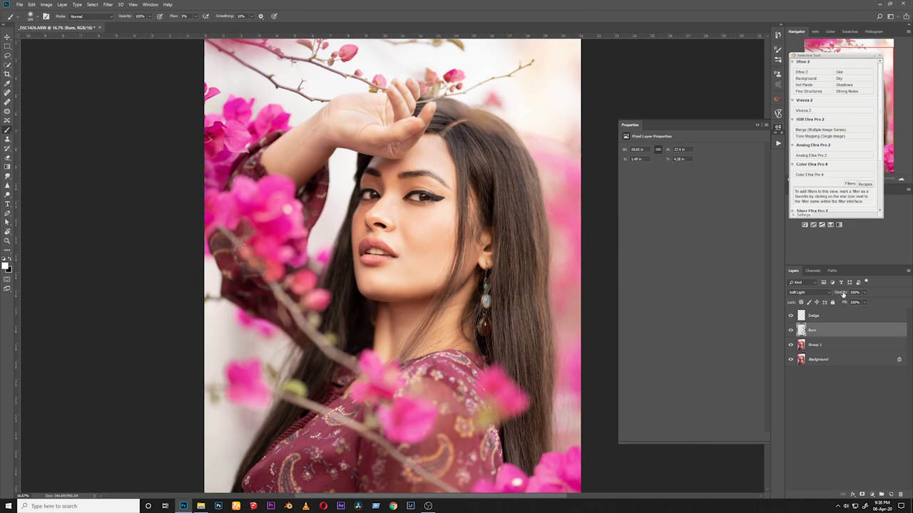
pyautogui.moveTo(842, 295); pyautogui.dragTo(842, 295)
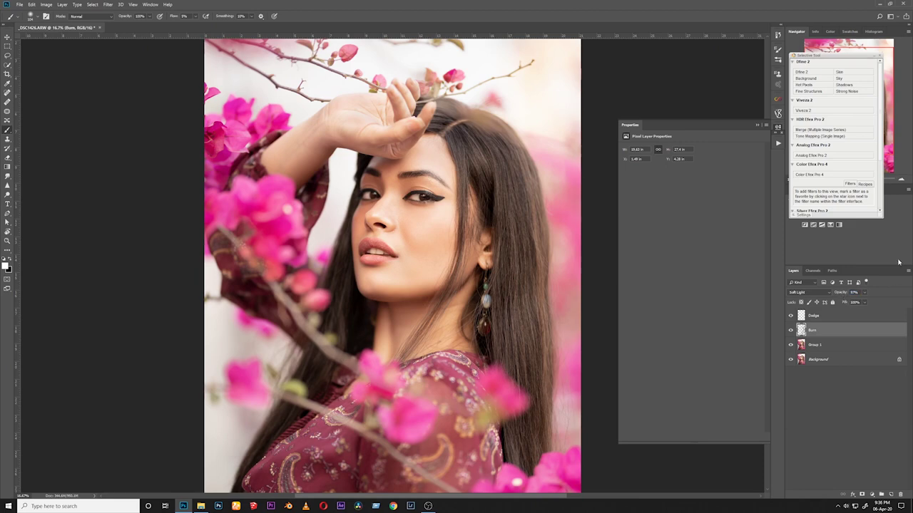
pyautogui.keyDown('shift'); pyautogui.click(842, 315); pyautogui.keyUp('shift')
pyautogui.hotkey('ctrl', 'g')
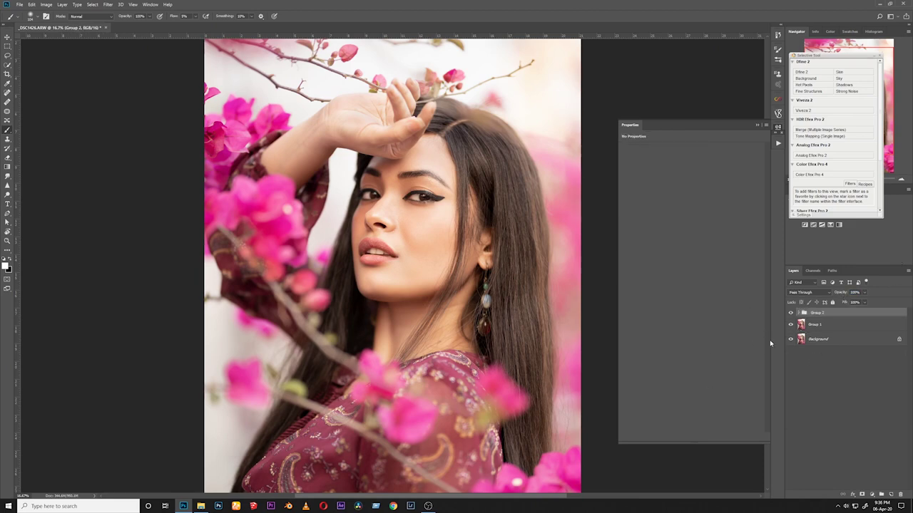
# - Inspect the face up close and merge the dodge-and-burn group with the retouched Group 1 layer
pyautogui.press('z')
pyautogui.moveTo(524, 206); pyautogui.dragTo(519, 202)
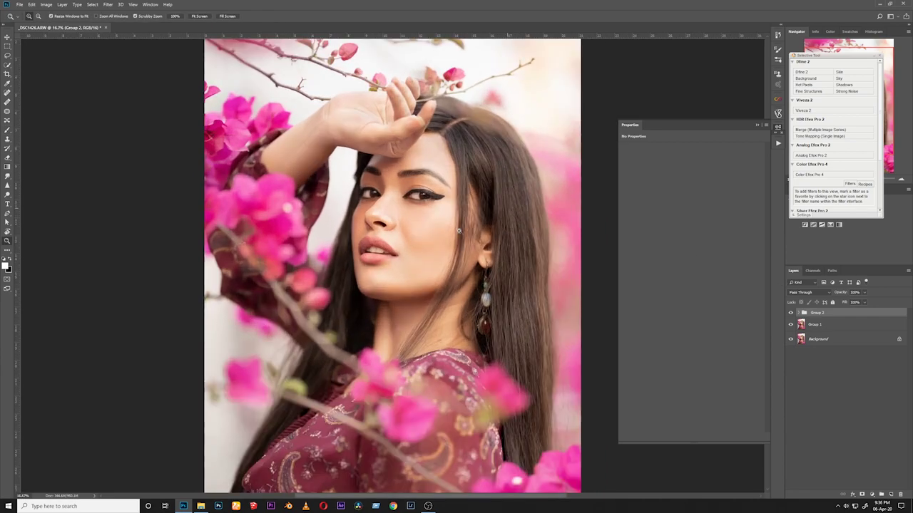
pyautogui.moveTo(395, 250); pyautogui.dragTo(421, 228)
pyautogui.keyDown('alt'); pyautogui.click(420, 228); pyautogui.keyUp('alt')
pyautogui.press('b')
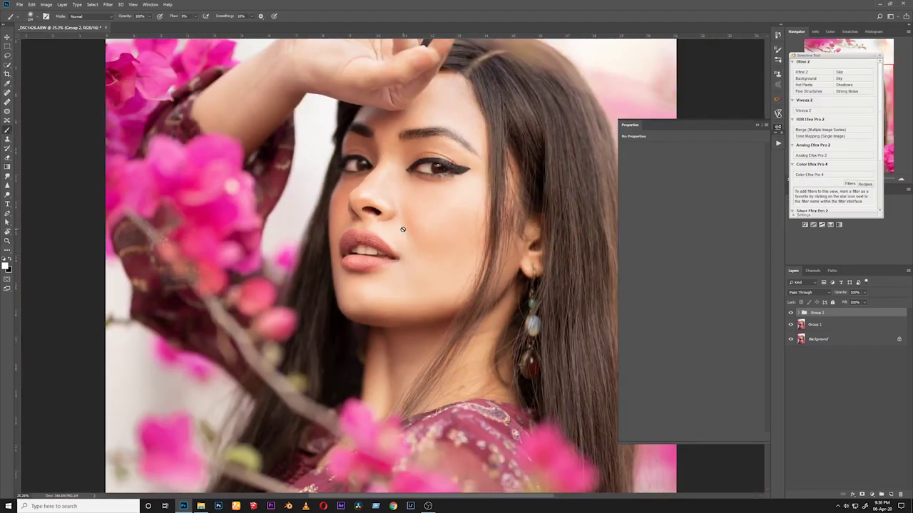
pyautogui.press('z')
pyautogui.moveTo(427, 195); pyautogui.dragTo(523, 176)
pyautogui.press('b')
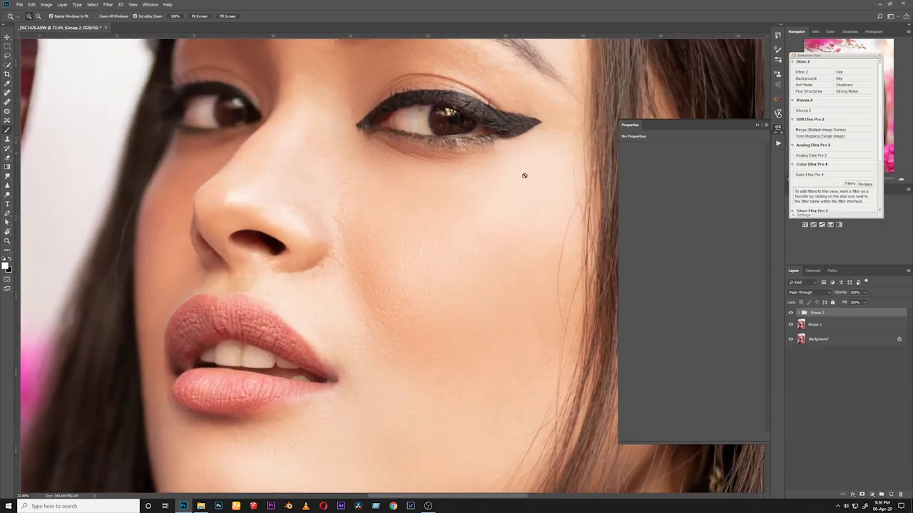
pyautogui.keyDown('shift'); pyautogui.click(816, 324); pyautogui.keyUp('shift')
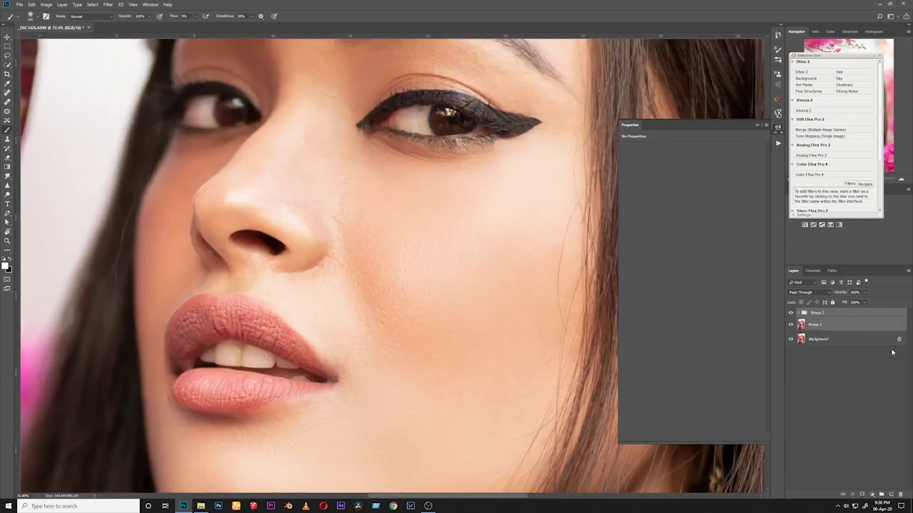
pyautogui.click(890, 494)
pyautogui.press('r')
pyautogui.moveTo(270, 141)
pyautogui.mouseDown()
pyautogui.moveTo(249, 163)
pyautogui.moveTo(247, 285)
pyautogui.mouseUp()
pyautogui.press('b')
pyautogui.press('space')
pyautogui.moveTo(287, 213)
pyautogui.mouseDown()
pyautogui.moveTo(316, 229)
pyautogui.moveTo(389, 312)
pyautogui.mouseUp()
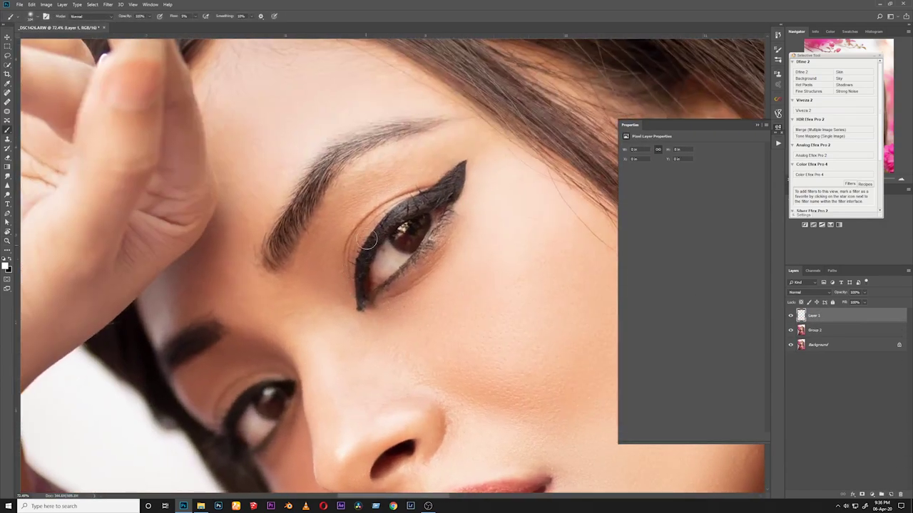
pyautogui.press('r')
pyautogui.moveTo(360, 137)
pyautogui.mouseDown()
pyautogui.moveTo(458, 134)
pyautogui.moveTo(440, 142)
pyautogui.mouseUp()
pyautogui.press('b')
pyautogui.press('b')
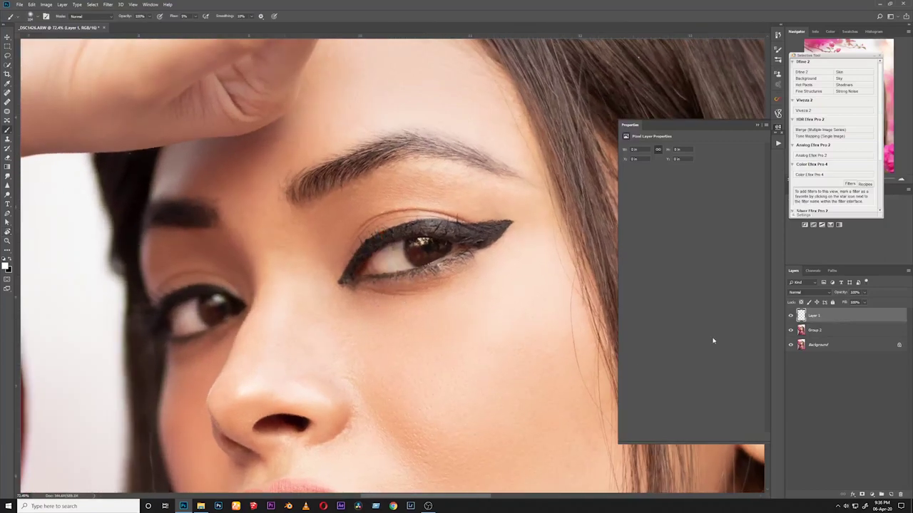
pyautogui.press('Delete')
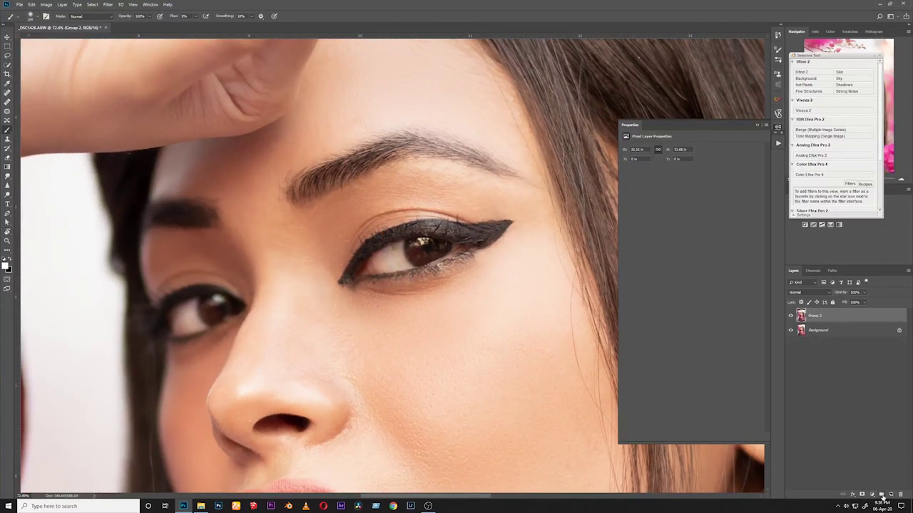
# - Add a Curves adjustment layer that strongly brightens the midtones with a lower shadow point, and invert its mask to black
pyautogui.click(881, 497)
pyautogui.click(874, 400)
pyautogui.moveTo(712, 192); pyautogui.dragTo(691, 188)
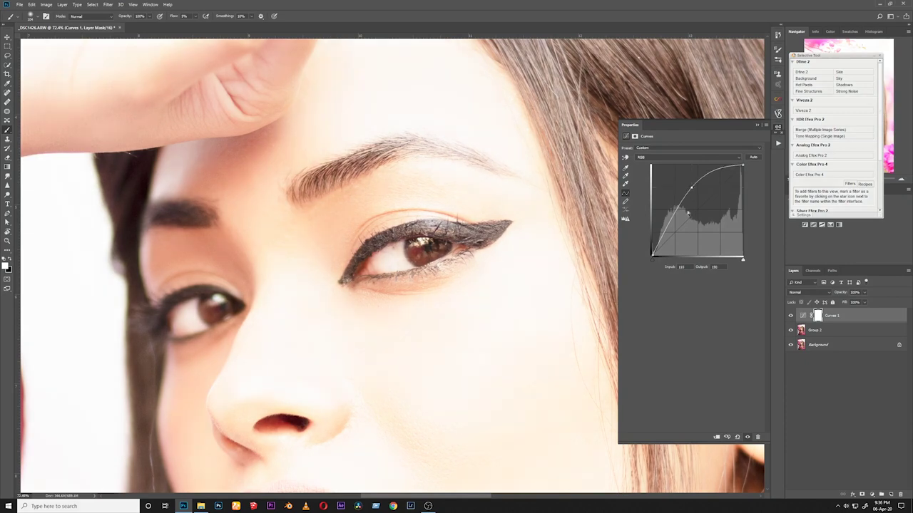
pyautogui.moveTo(661, 235); pyautogui.dragTo(663, 240)
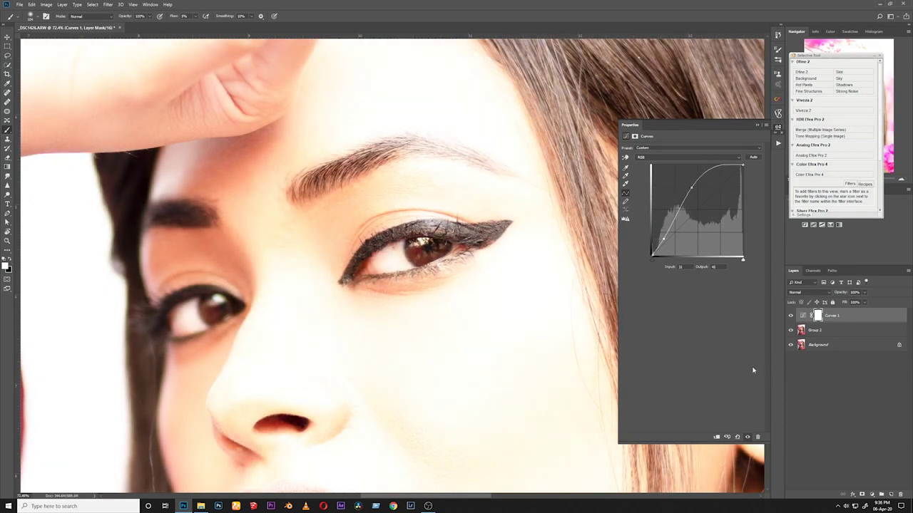
pyautogui.hotkey('ctrl', 'i')
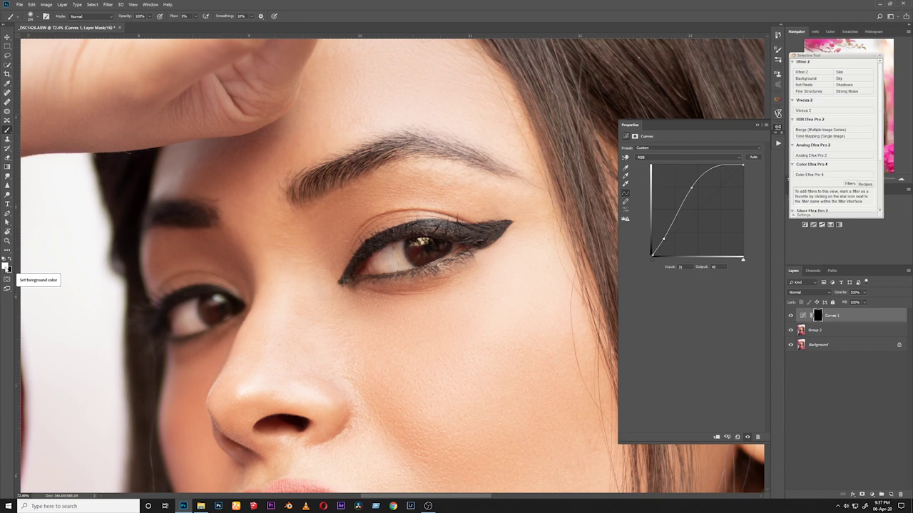
# - Raise the brush flow, shrink the brush and paint white on the Curves mask over the iris of the nearer eye
pyautogui.press('z')
pyautogui.moveTo(441, 228); pyautogui.dragTo(444, 227)
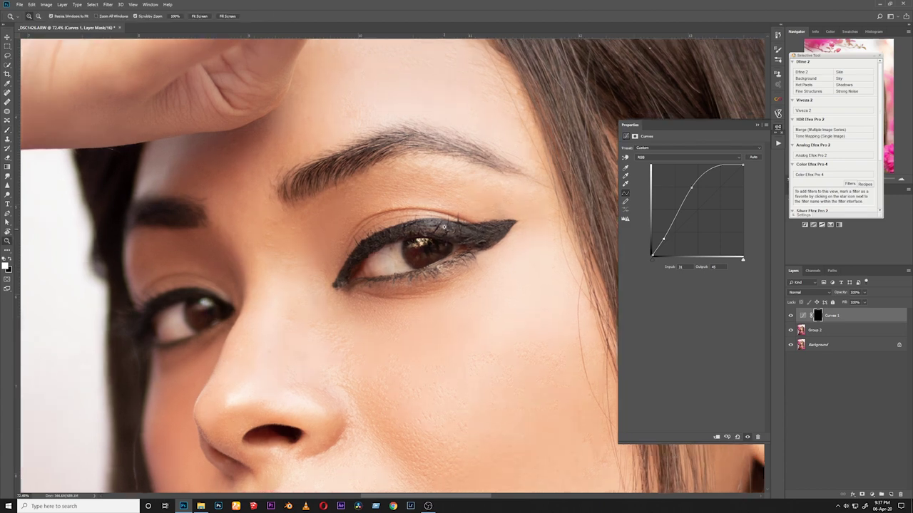
pyautogui.press('b')
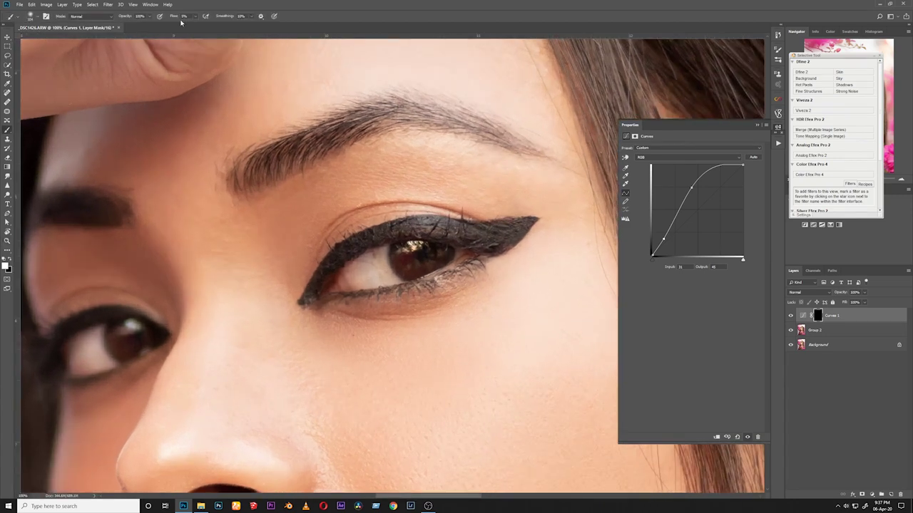
pyautogui.moveTo(171, 17); pyautogui.dragTo(180, 24)
pyautogui.click(393, 281)
pyautogui.keyDown('alt'); pyautogui.rightClick(411, 253); pyautogui.keyUp('alt')
pyautogui.moveTo(408, 248); pyautogui.dragTo(419, 245)
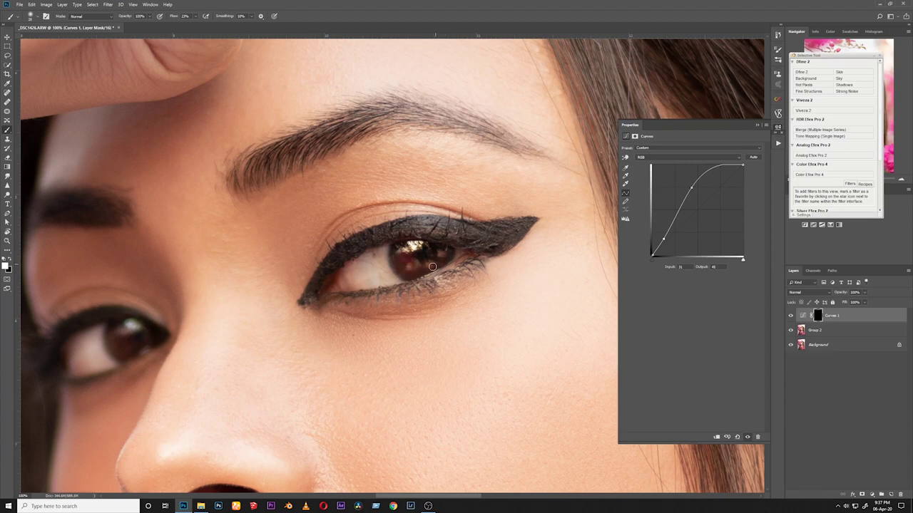
# - Brighten the lower iris of the nearer eye and continue with the eye farther from the camera
pyautogui.moveTo(435, 268); pyautogui.dragTo(555, 225)
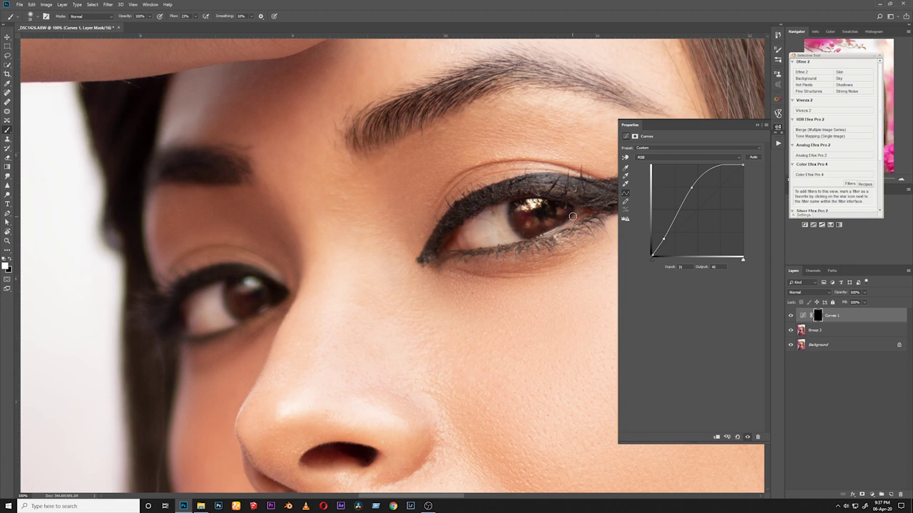
pyautogui.moveTo(550, 241); pyautogui.dragTo(516, 249)
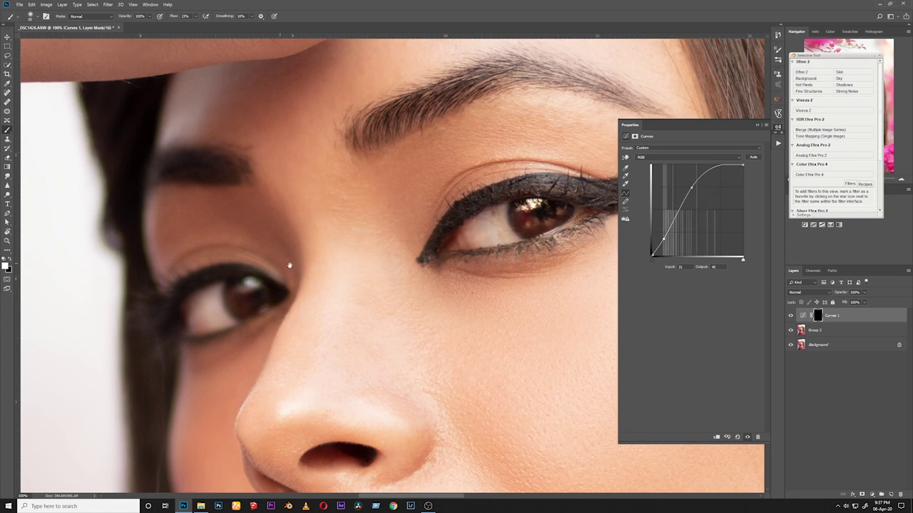
pyautogui.moveTo(291, 264)
pyautogui.mouseDown()
pyautogui.moveTo(325, 297)
pyautogui.moveTo(316, 311)
pyautogui.moveTo(330, 304)
pyautogui.moveTo(340, 323)
pyautogui.moveTo(320, 320)
pyautogui.moveTo(346, 317)
pyautogui.mouseUp()
pyautogui.keyDown('alt'); pyautogui.rightClick(324, 296); pyautogui.keyUp('alt')
# - Reset the view rotation, review the whole face and reduce the Curves layer's opacity to 80%
pyautogui.press('r')
pyautogui.click(88, 17)
pyautogui.press('z')
pyautogui.moveTo(474, 266)
pyautogui.mouseDown()
pyautogui.moveTo(448, 285)
pyautogui.moveTo(474, 246)
pyautogui.moveTo(469, 259)
pyautogui.mouseUp()
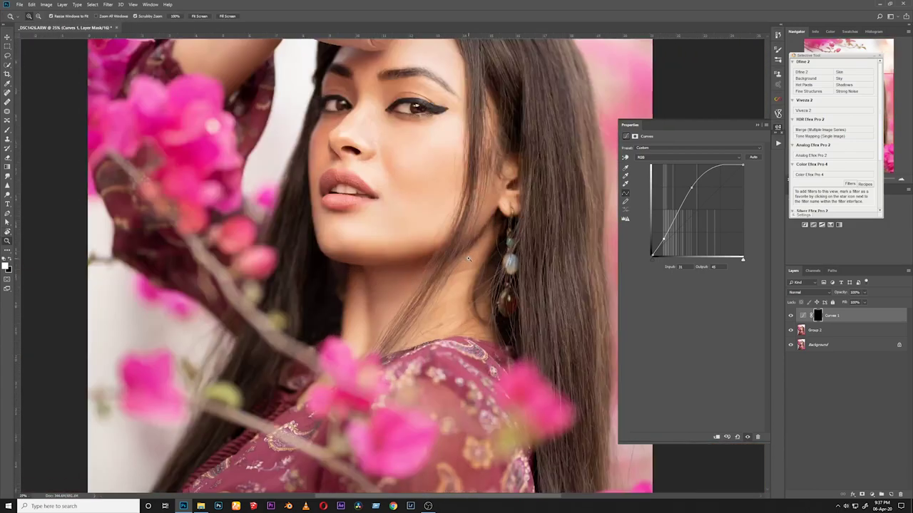
pyautogui.moveTo(463, 148); pyautogui.dragTo(485, 129)
pyautogui.press('r')
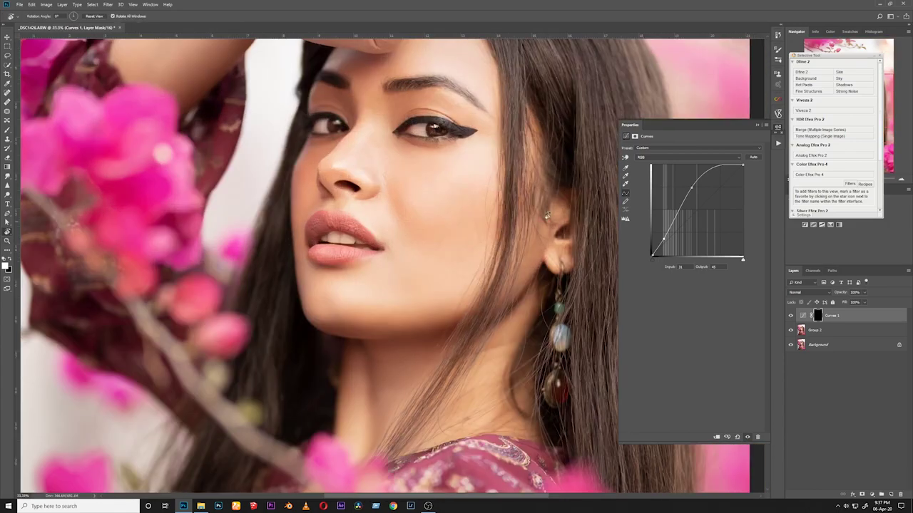
pyautogui.moveTo(843, 295); pyautogui.dragTo(840, 294)
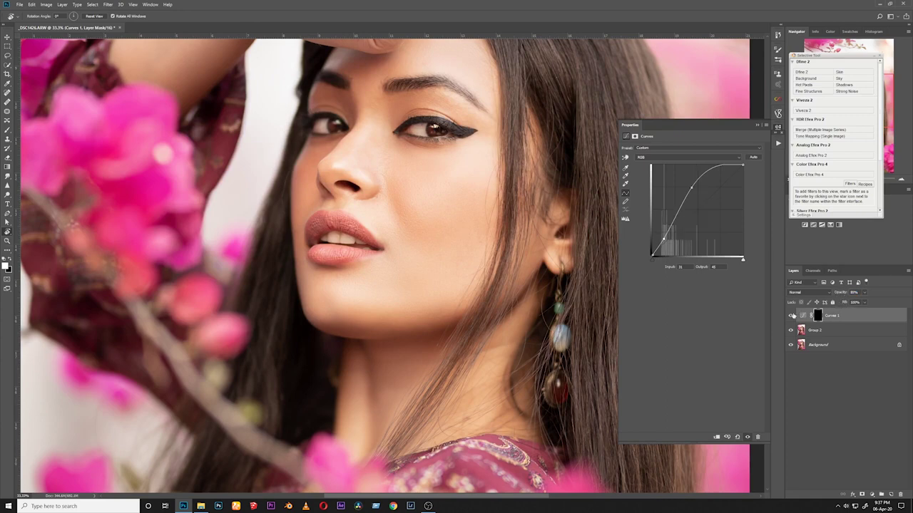
# - Compare the eyes with and without the Curves adjustment, and merge it with the retouched group below
pyautogui.click(791, 316)
pyautogui.click(791, 316)
pyautogui.click(791, 315)
pyautogui.click(791, 316)
pyautogui.keyDown('shift'); pyautogui.click(823, 335); pyautogui.keyUp('shift')
pyautogui.hotkey('ctrl', 'e')
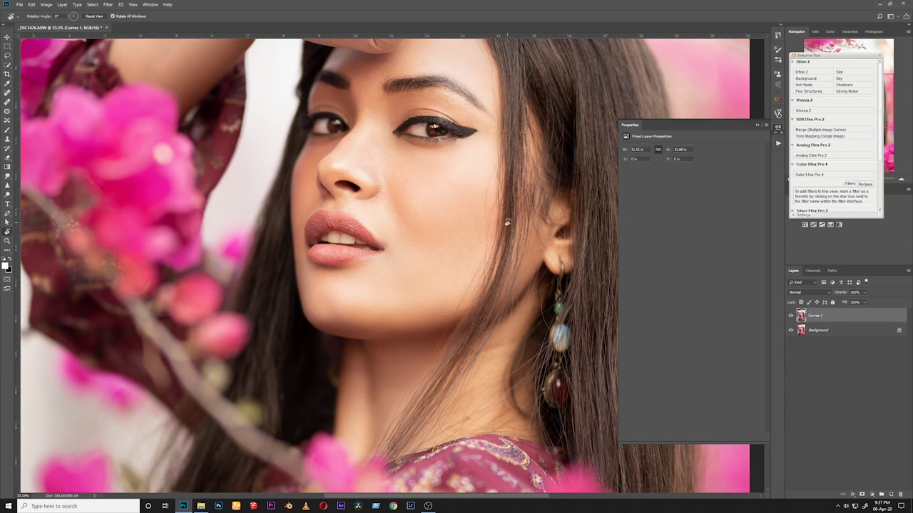
# - Duplicate the merged layer and sharpen the eye and lip details on the copy with the Sharpen tool
pyautogui.hotkey('ctrl', 'j')
pyautogui.click(7, 242)
pyautogui.moveTo(301, 99); pyautogui.dragTo(276, 203)
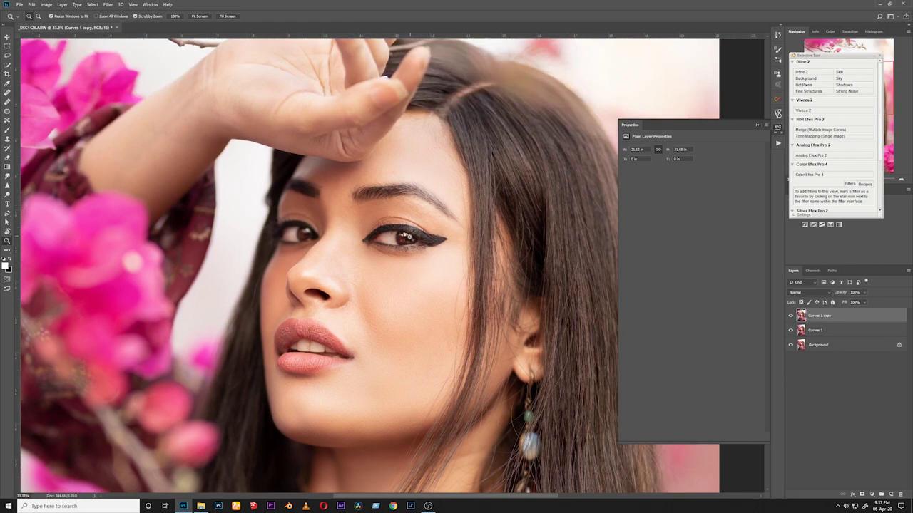
pyautogui.click(419, 229)
pyautogui.click(419, 229)
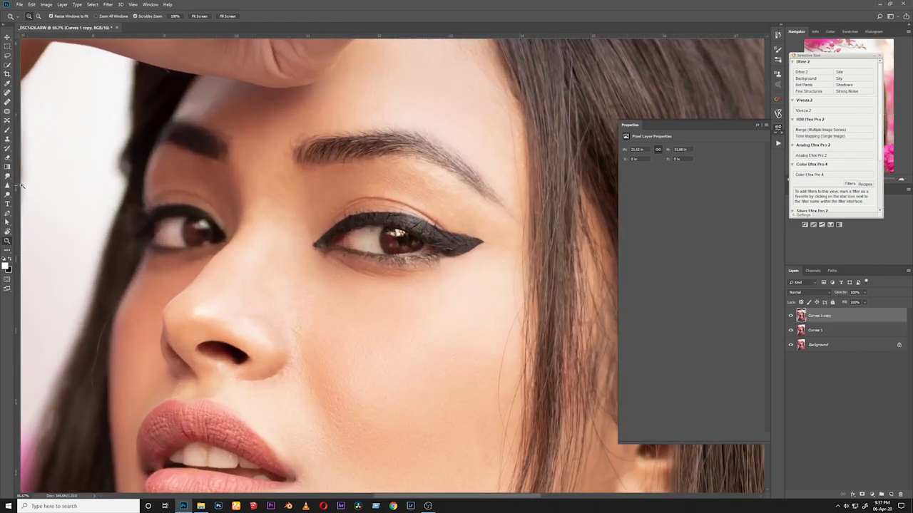
pyautogui.click(7, 186)
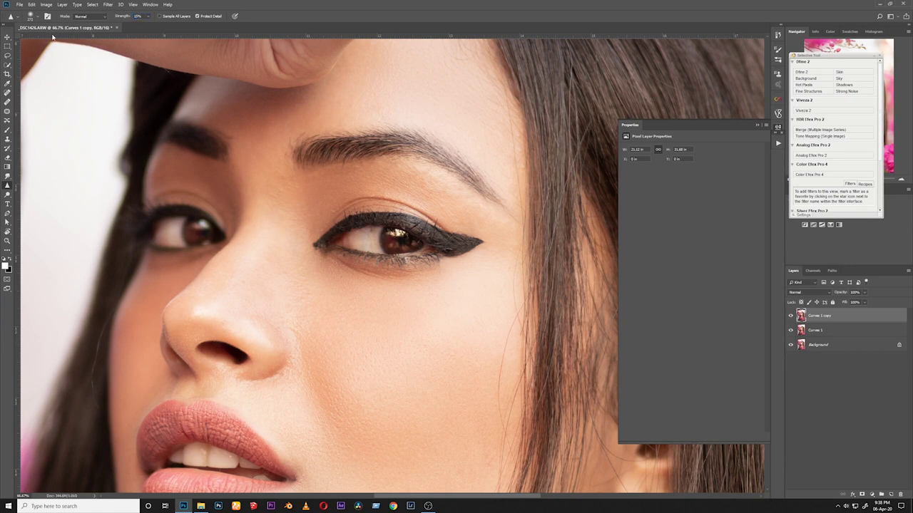
pyautogui.moveTo(406, 255)
pyautogui.mouseDown()
pyautogui.moveTo(386, 238)
pyautogui.moveTo(410, 236)
pyautogui.moveTo(427, 250)
pyautogui.moveTo(409, 228)
pyautogui.moveTo(407, 247)
pyautogui.moveTo(382, 261)
pyautogui.moveTo(457, 297)
pyautogui.moveTo(434, 308)
pyautogui.moveTo(378, 268)
pyautogui.moveTo(375, 285)
pyautogui.moveTo(384, 285)
pyautogui.moveTo(361, 300)
pyautogui.moveTo(330, 295)
pyautogui.moveTo(337, 307)
pyautogui.moveTo(374, 317)
pyautogui.moveTo(339, 263)
pyautogui.moveTo(376, 325)
pyautogui.moveTo(366, 347)
pyautogui.moveTo(382, 351)
pyautogui.moveTo(437, 313)
pyautogui.moveTo(357, 260)
pyautogui.moveTo(324, 256)
pyautogui.moveTo(360, 261)
pyautogui.moveTo(382, 244)
pyautogui.moveTo(365, 237)
pyautogui.moveTo(397, 216)
pyautogui.moveTo(378, 273)
pyautogui.moveTo(417, 340)
pyautogui.moveTo(408, 321)
pyautogui.moveTo(453, 320)
pyautogui.moveTo(362, 358)
pyautogui.moveTo(302, 350)
pyautogui.mouseUp()
pyautogui.keyDown('ctrl'); pyautogui.click(384, 283); pyautogui.keyUp('ctrl')
pyautogui.keyDown('ctrl'); pyautogui.click(385, 283); pyautogui.keyUp('ctrl')
pyautogui.moveTo(218, 251)
pyautogui.mouseDown()
pyautogui.moveTo(192, 242)
pyautogui.moveTo(231, 218)
pyautogui.moveTo(266, 233)
pyautogui.moveTo(283, 260)
pyautogui.moveTo(223, 288)
pyautogui.mouseUp()
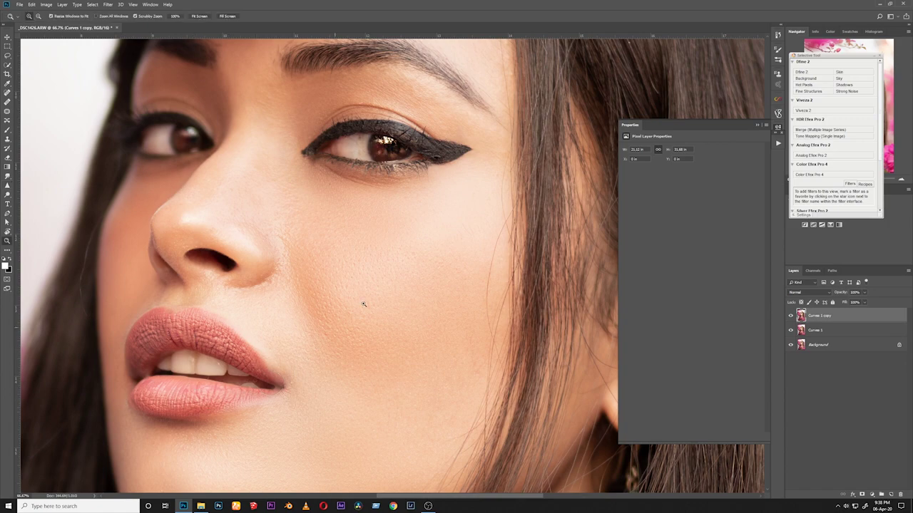
# - Check the sharpened facial details close up and at a wider view, comparing them with the layer beneath
pyautogui.scroll(-5, 364, 304)
pyautogui.scroll(2, 342, 329)
pyautogui.moveTo(433, 149); pyautogui.dragTo(411, 256)
pyautogui.scroll(1, 411, 255)
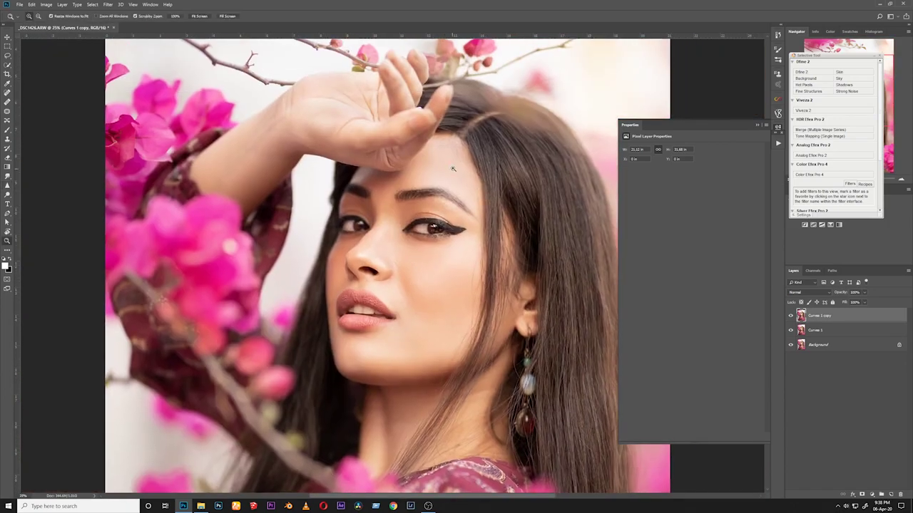
pyautogui.scroll(1, 422, 191)
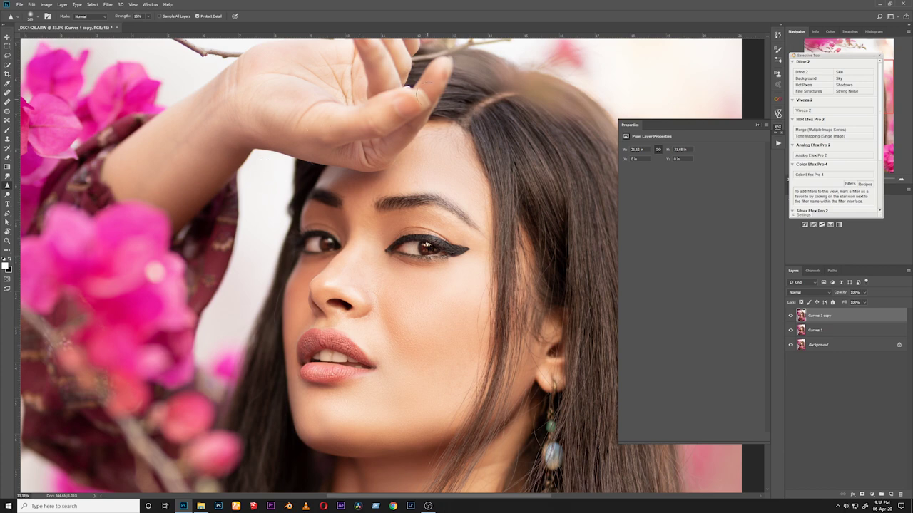
pyautogui.moveTo(390, 214); pyautogui.dragTo(393, 101)
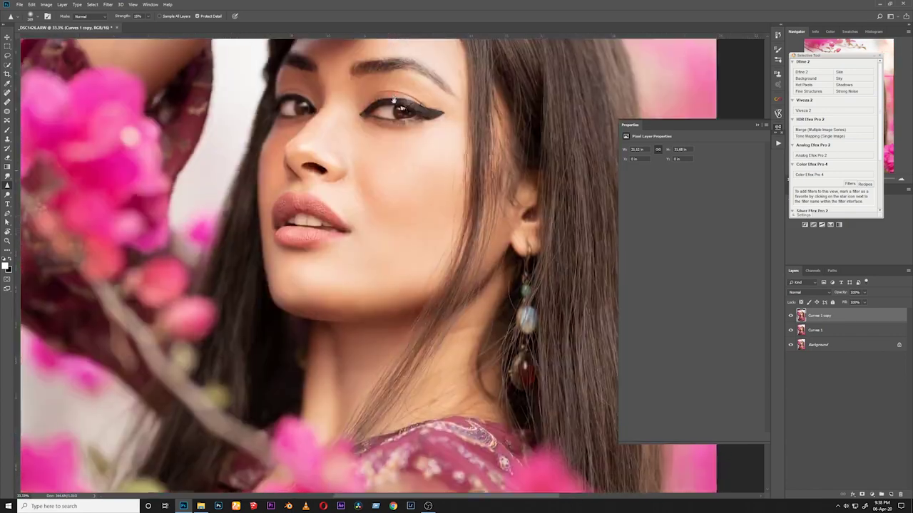
pyautogui.scroll(2, 394, 100)
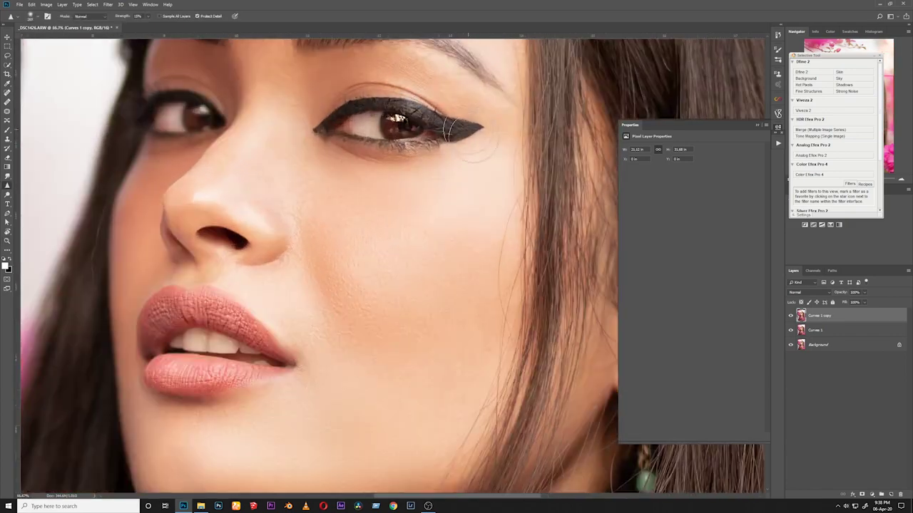
pyautogui.click(791, 316)
pyautogui.press('z')
pyautogui.moveTo(528, 239); pyautogui.dragTo(490, 275)
pyautogui.click(407, 252)
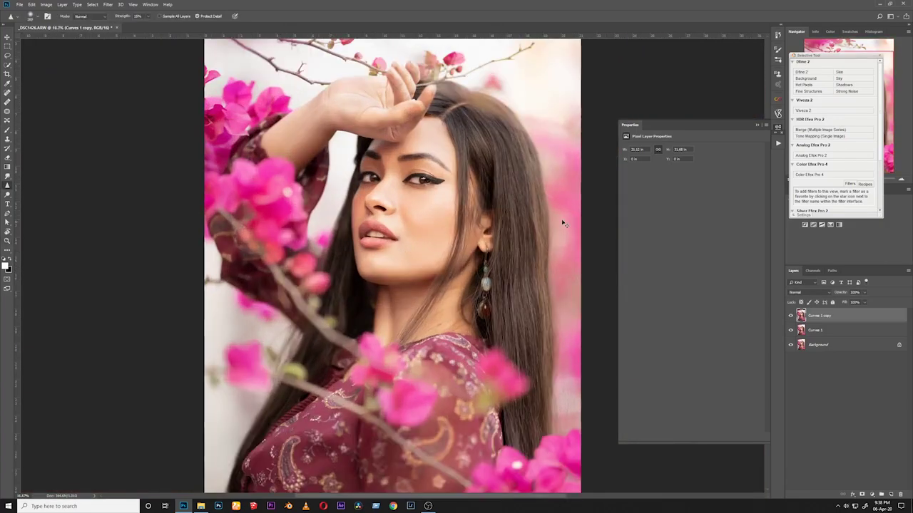
# - Merge the sharpened copy with the retouched layer beneath it, keeping the Background separate
pyautogui.keyDown('ctrl'); pyautogui.click(829, 332); pyautogui.keyUp('ctrl')
pyautogui.hotkey('ctrl', 'e')
pyautogui.press('z')
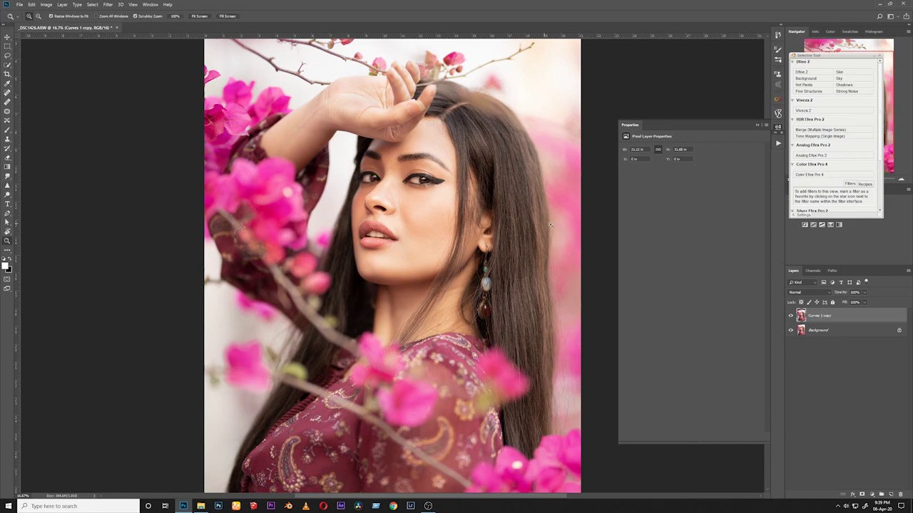
pyautogui.click(440, 161)
pyautogui.moveTo(440, 161); pyautogui.dragTo(414, 168)
pyautogui.click(414, 169)
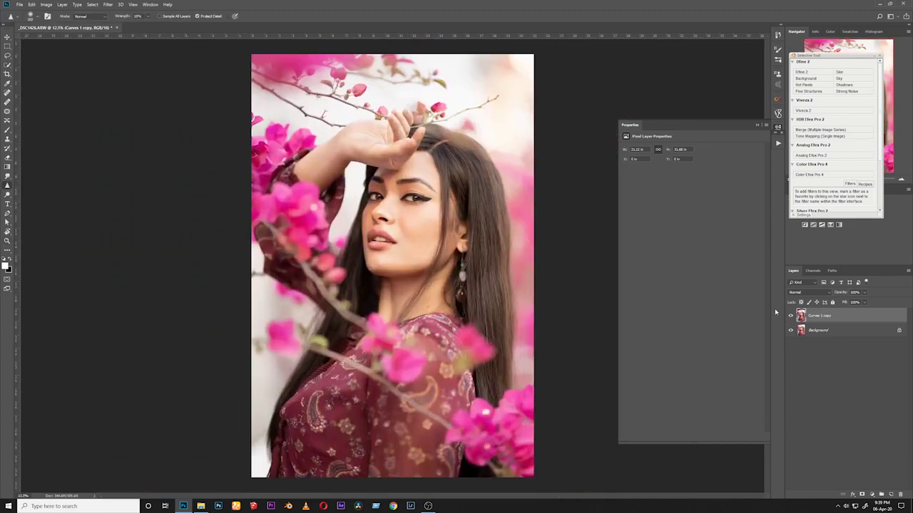
# - Add a Color Balance adjustment layer and shift the shadows slightly toward cyan, magenta and blue
pyautogui.click(871, 498)
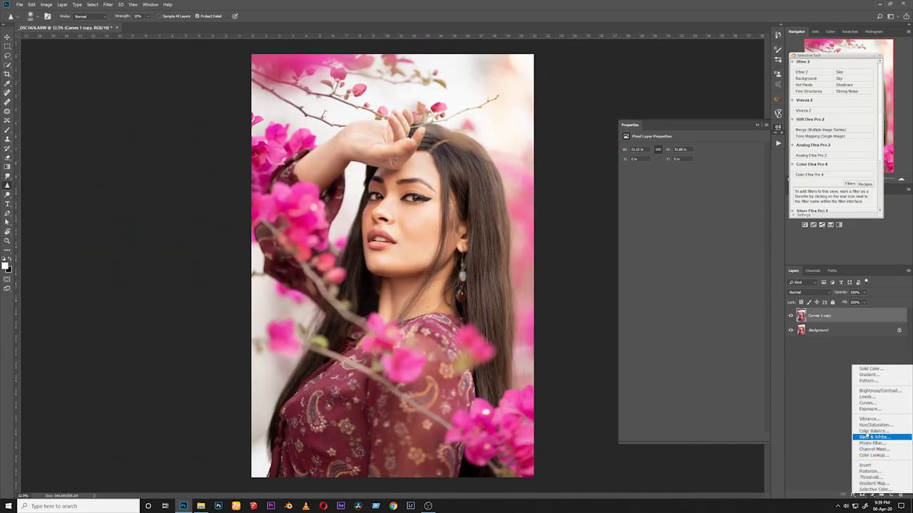
pyautogui.click(874, 432)
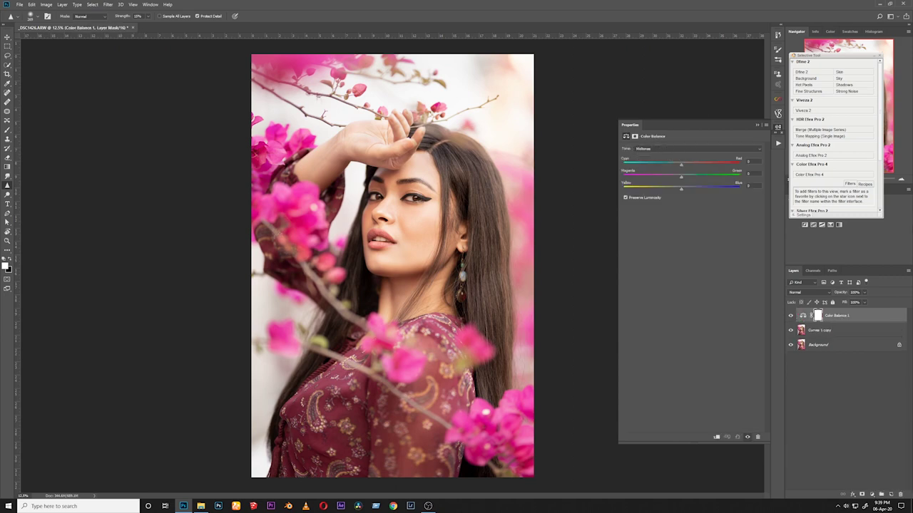
pyautogui.click(676, 151)
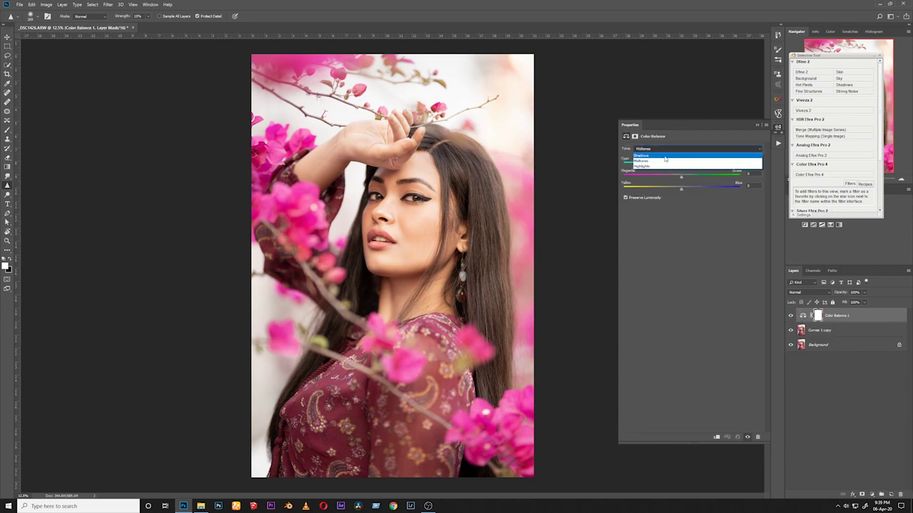
pyautogui.click(667, 155)
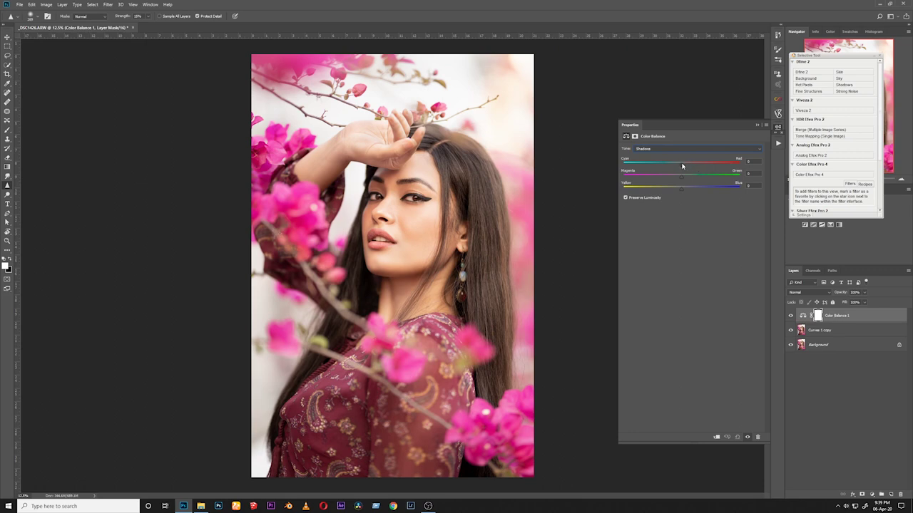
pyautogui.moveTo(683, 164); pyautogui.dragTo(684, 163)
pyautogui.moveTo(670, 167)
pyautogui.mouseDown()
pyautogui.moveTo(576, 175)
pyautogui.moveTo(765, 176)
pyautogui.moveTo(703, 178)
pyautogui.moveTo(759, 180)
pyautogui.moveTo(743, 184)
pyautogui.moveTo(689, 167)
pyautogui.moveTo(682, 178)
pyautogui.mouseUp()
pyautogui.moveTo(681, 179)
pyautogui.mouseDown()
pyautogui.moveTo(689, 178)
pyautogui.moveTo(676, 181)
pyautogui.mouseUp()
pyautogui.moveTo(681, 191); pyautogui.dragTo(686, 191)
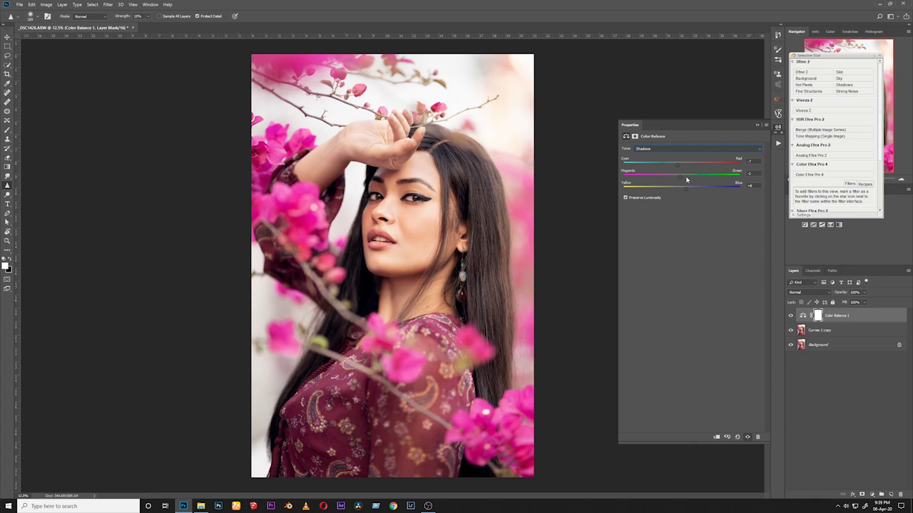
# - Fine-tune the midtones of the Color Balance layer on all three colour axes with small shifts
pyautogui.click(673, 150)
pyautogui.click(670, 162)
pyautogui.moveTo(680, 167); pyautogui.dragTo(685, 169)
pyautogui.moveTo(683, 179); pyautogui.dragTo(685, 179)
pyautogui.moveTo(683, 188)
pyautogui.mouseDown()
pyautogui.moveTo(671, 197)
pyautogui.moveTo(688, 198)
pyautogui.mouseUp()
# - Shift the highlights of the Color Balance layer slightly toward red, green and yellow
pyautogui.click(685, 150)
pyautogui.click(666, 169)
pyautogui.moveTo(682, 165)
pyautogui.mouseDown()
pyautogui.moveTo(678, 174)
pyautogui.moveTo(688, 174)
pyautogui.mouseUp()
pyautogui.moveTo(680, 190); pyautogui.dragTo(680, 192)
pyautogui.moveTo(680, 178); pyautogui.dragTo(685, 184)
# - Compare the portrait with and without the Color Balance adjustment, and examine the face and the full image
pyautogui.click(7, 240)
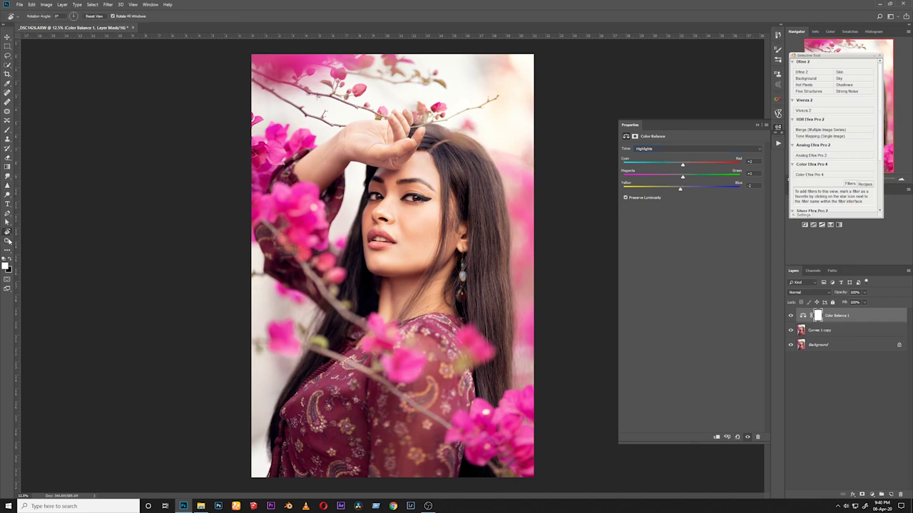
pyautogui.moveTo(162, 183); pyautogui.dragTo(156, 193)
pyautogui.click(156, 192)
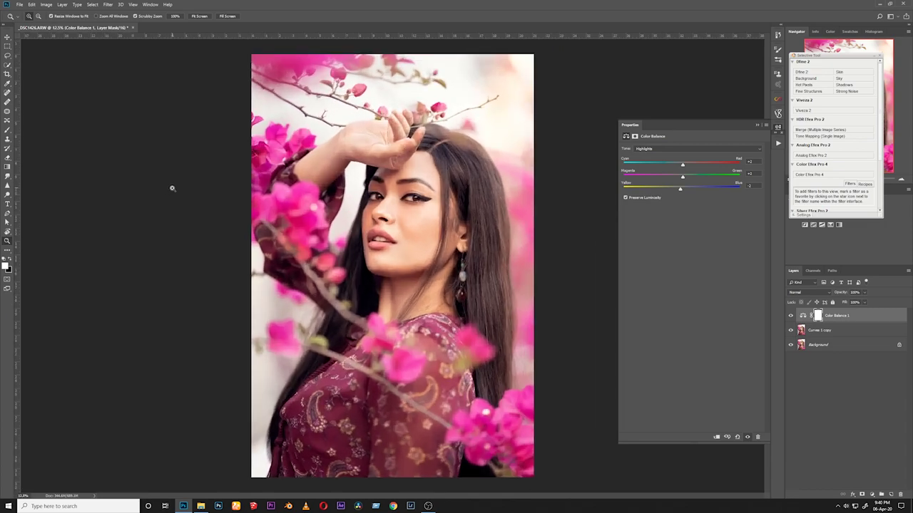
pyautogui.click(790, 316)
pyautogui.click(790, 316)
pyautogui.moveTo(417, 216); pyautogui.dragTo(484, 214)
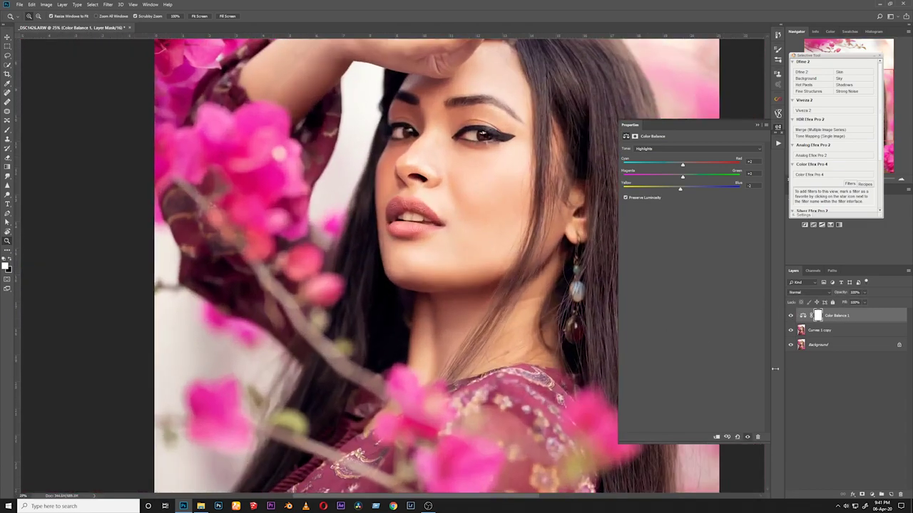
pyautogui.moveTo(514, 282); pyautogui.dragTo(491, 246)
pyautogui.click(491, 247)
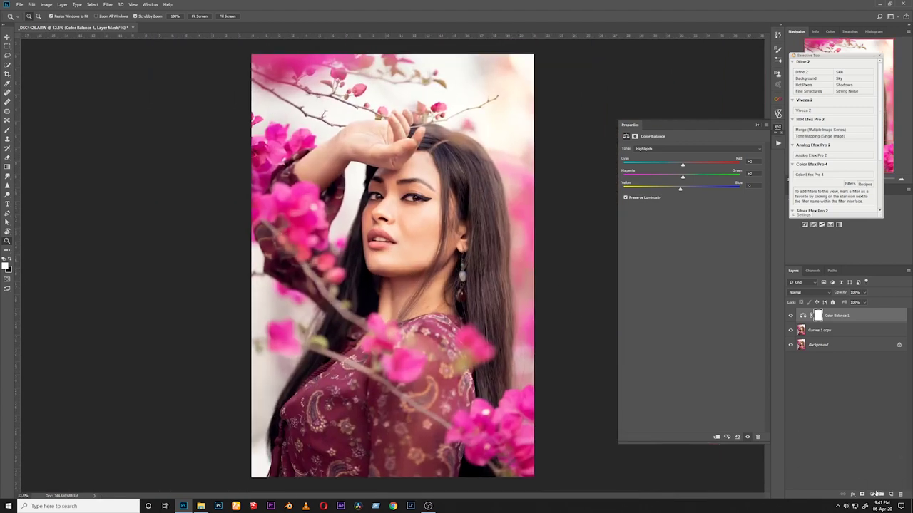
# - Add a Selective Color adjustment layer and fine-tune the ink amounts of the Reds
pyautogui.click(872, 494)
pyautogui.click(881, 494)
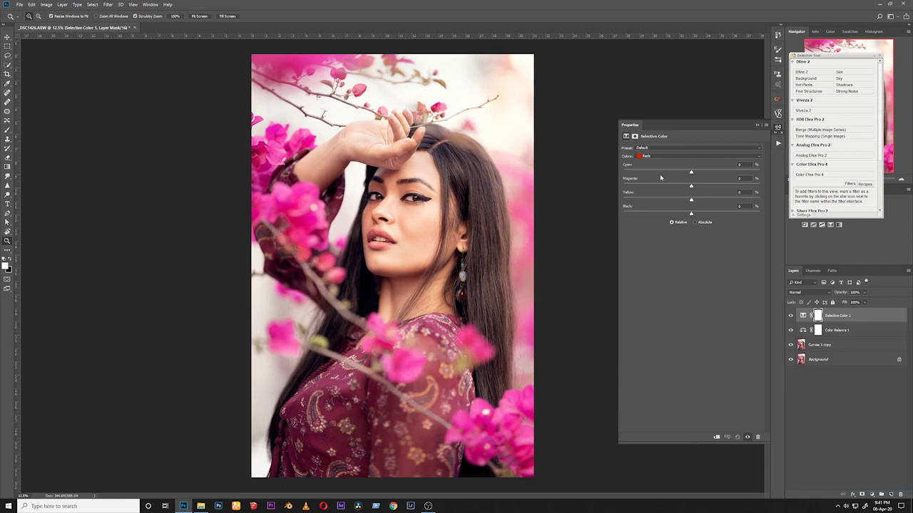
pyautogui.click(657, 156)
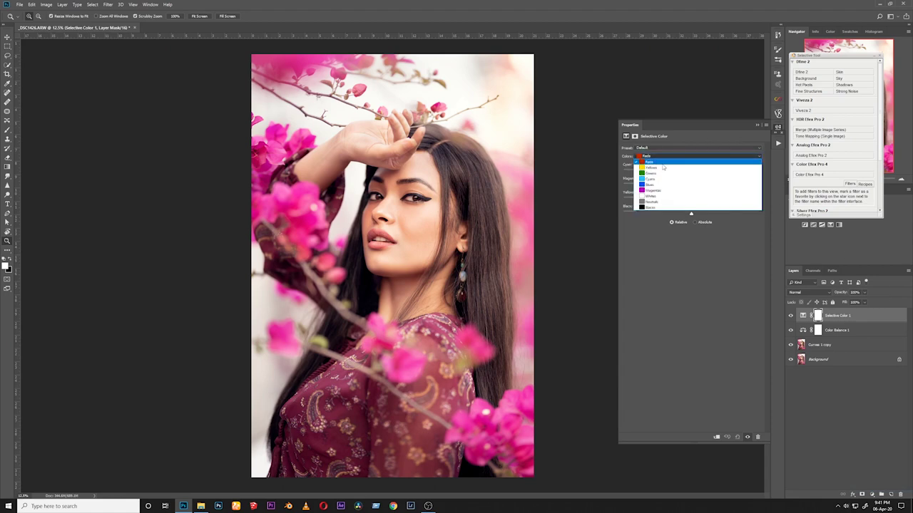
pyautogui.click(664, 160)
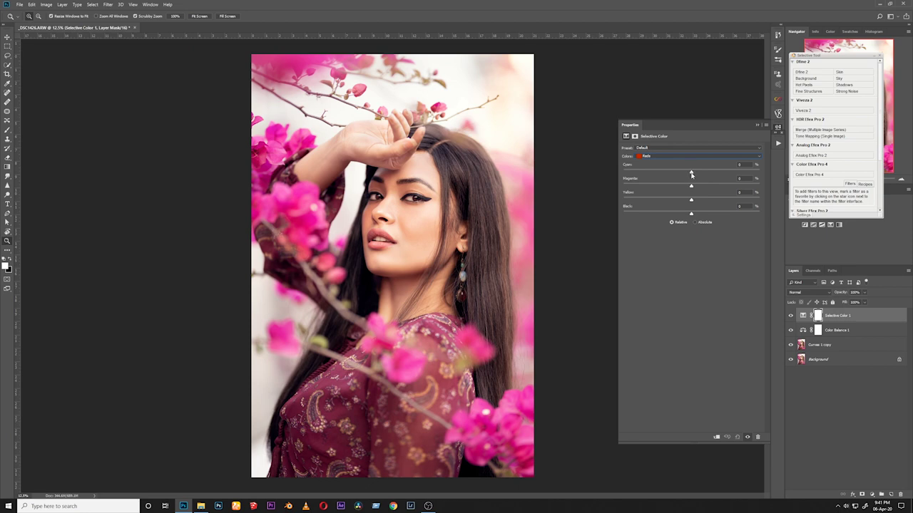
pyautogui.moveTo(688, 173); pyautogui.dragTo(689, 215)
# - Set the Yellows in Selective Color to cyan +6, magenta -24, yellow -16 and black -6 percent
pyautogui.click(705, 155)
pyautogui.click(655, 168)
pyautogui.moveTo(690, 173); pyautogui.dragTo(636, 194)
pyautogui.moveTo(691, 187); pyautogui.dragTo(687, 215)
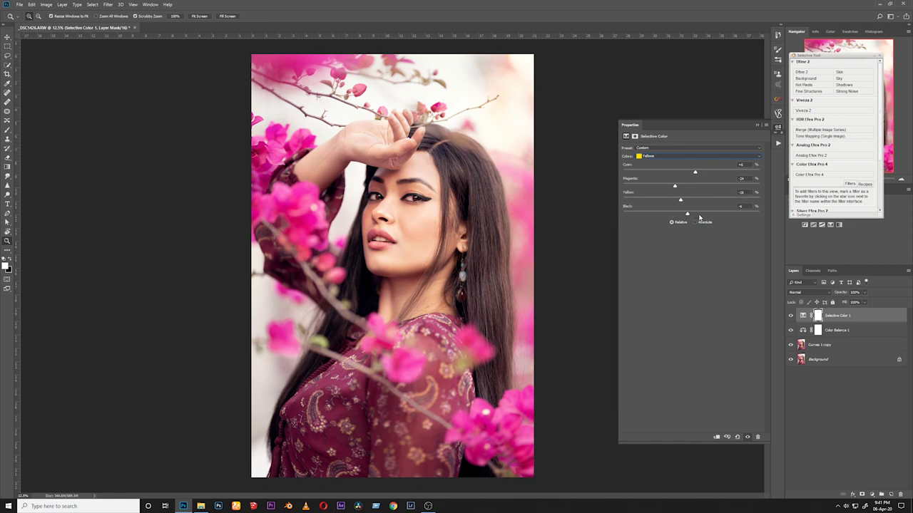
# - Set the Blacks in Selective Color to cyan +4, magenta -1, yellow +1 and black +1 percent
pyautogui.click(672, 157)
pyautogui.click(647, 207)
pyautogui.moveTo(690, 174); pyautogui.dragTo(688, 214)
# - Compare the portrait with and without the Selective Color layer and reduce the layer's opacity to 74%
pyautogui.click(421, 217)
pyautogui.click(422, 218)
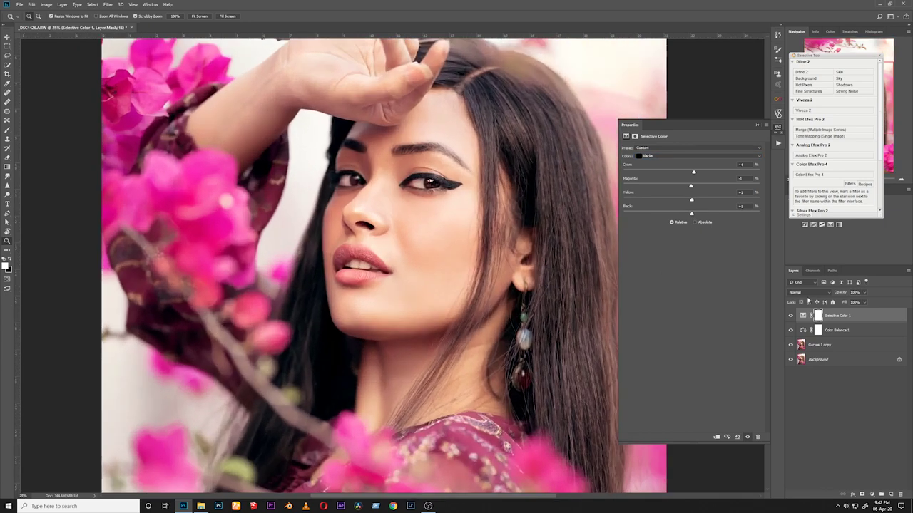
pyautogui.click(792, 316)
pyautogui.click(792, 318)
pyautogui.click(792, 318)
pyautogui.click(791, 317)
pyautogui.moveTo(843, 299); pyautogui.dragTo(838, 298)
pyautogui.moveTo(509, 176); pyautogui.dragTo(426, 222)
pyautogui.click(426, 222)
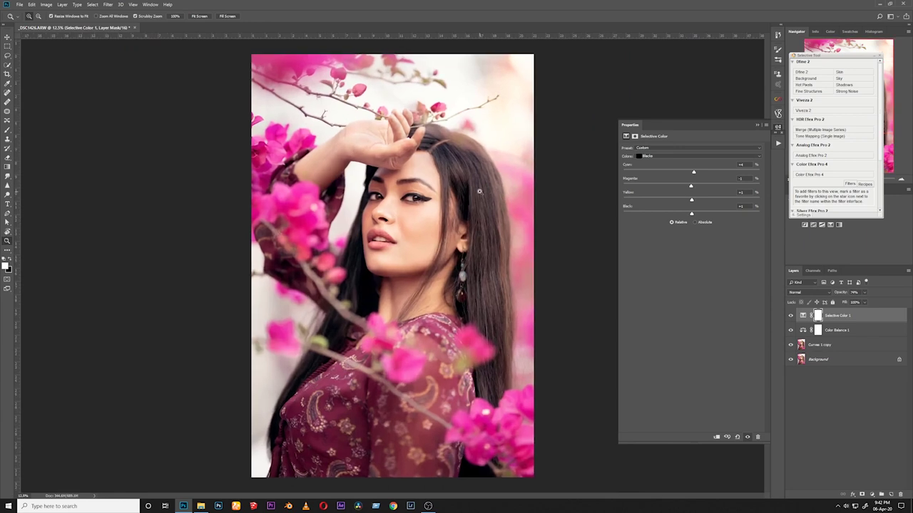
# - Merge the Selective Color, Color Balance and retouched portrait layers into one layer above the Background
pyautogui.click(480, 192)
pyautogui.keyDown('shift'); pyautogui.click(852, 330); pyautogui.keyUp('shift')
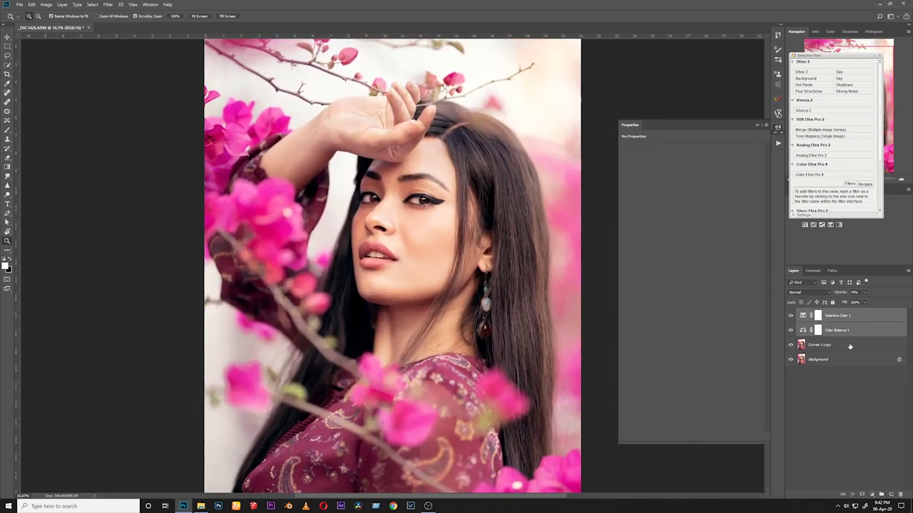
pyautogui.keyDown('shift'); pyautogui.click(845, 345); pyautogui.keyUp('shift')
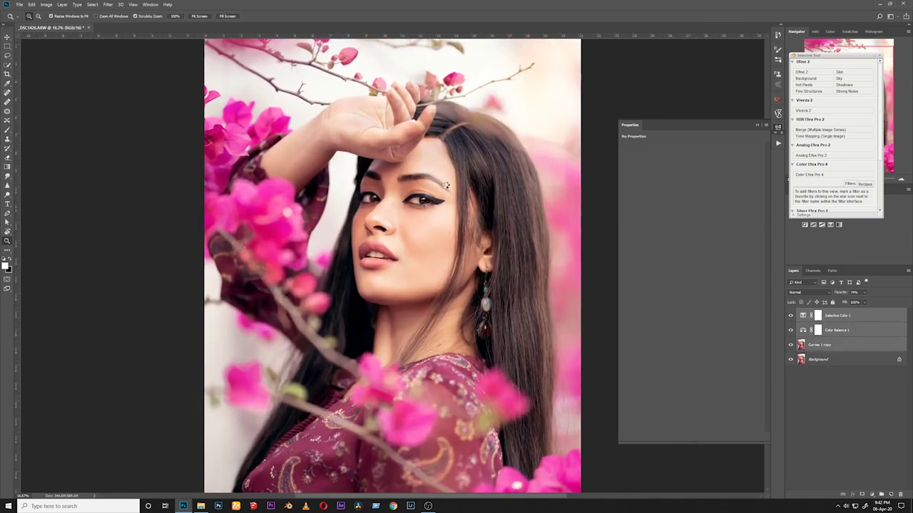
pyautogui.hotkey('ctrl', 'e')
# - Compare the full portrait with and without the merged, colour-graded layer over the Background
pyautogui.moveTo(436, 201); pyautogui.dragTo(435, 203)
pyautogui.click(435, 203)
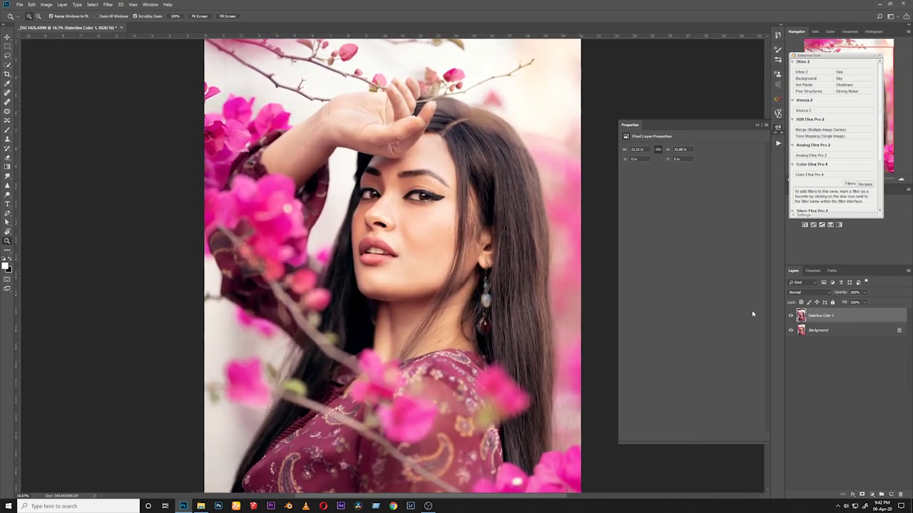
pyautogui.moveTo(504, 316); pyautogui.dragTo(488, 294)
pyautogui.click(488, 294)
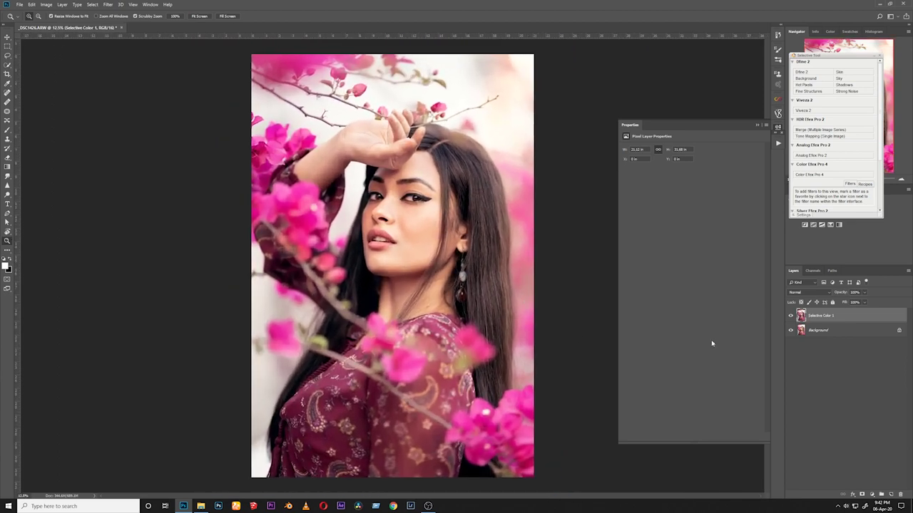
pyautogui.click(791, 316)
pyautogui.click(790, 317)
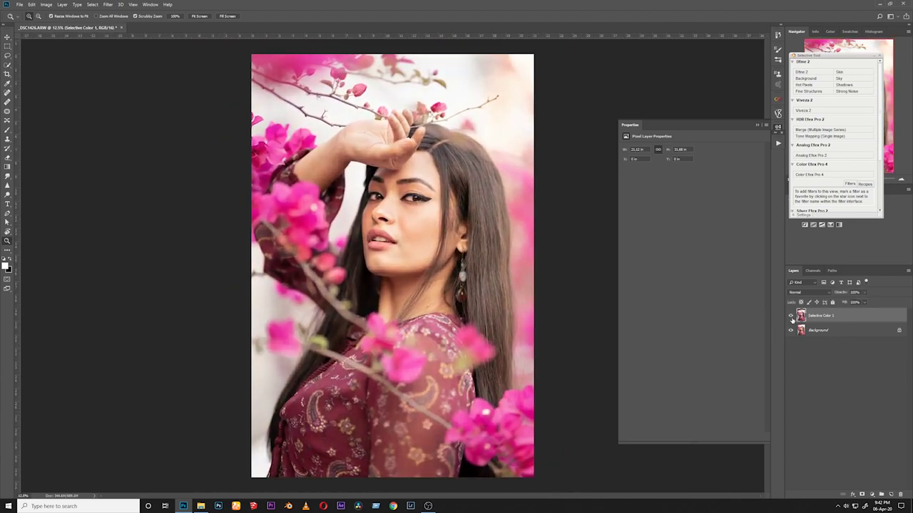
pyautogui.click(791, 318)
pyautogui.click(792, 319)
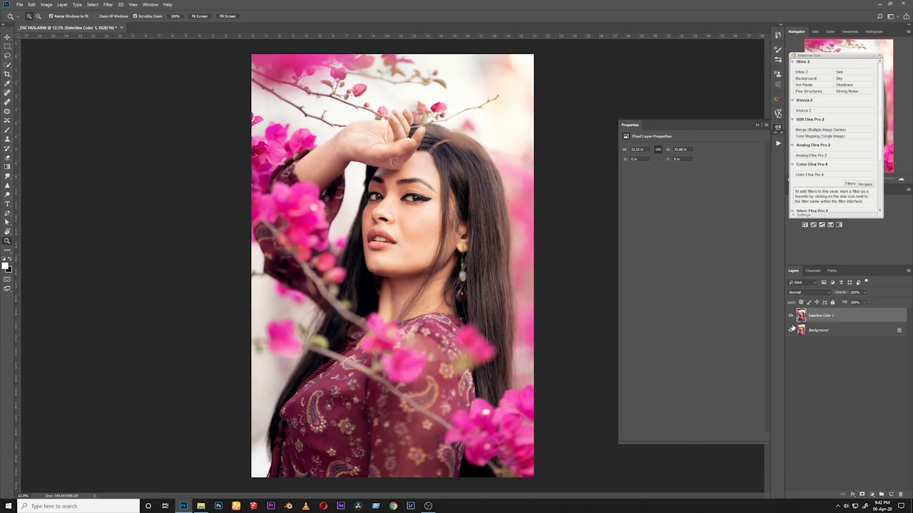
# - Examine the colour-graded portrait at several magnifications, checking the face, hair, clothing and flowers
pyautogui.click(522, 212)
pyautogui.moveTo(536, 215); pyautogui.dragTo(526, 214)
pyautogui.hotkey('ctrl', '+')
pyautogui.scroll(2, 424, 244)
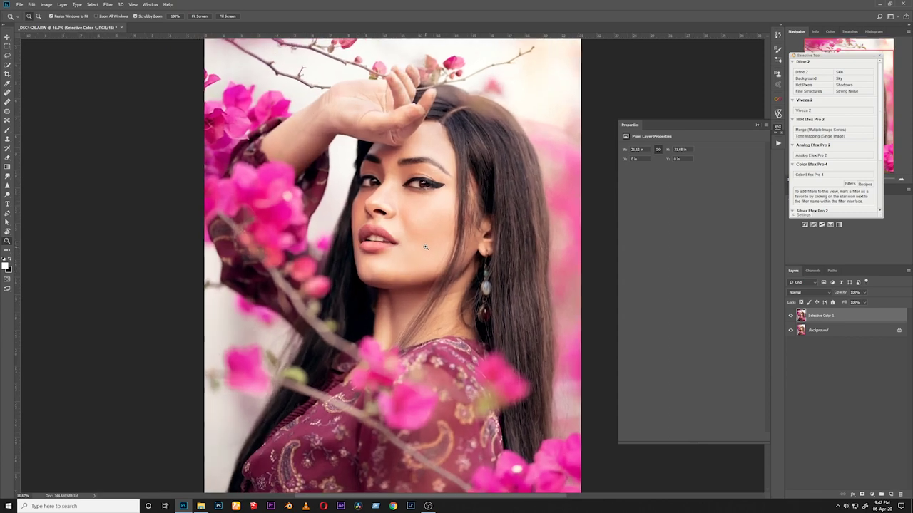
pyautogui.scroll(-3, 426, 242)
pyautogui.scroll(1, 425, 223)
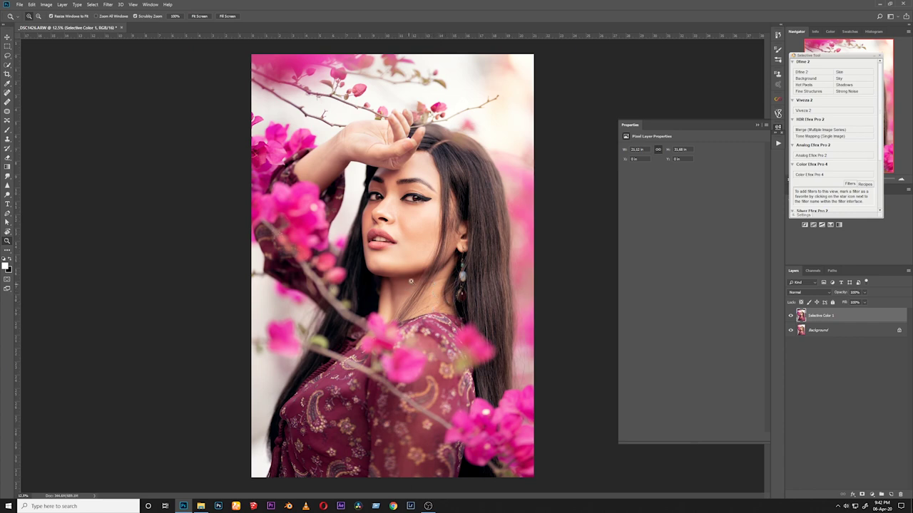
pyautogui.moveTo(412, 281); pyautogui.dragTo(411, 319)
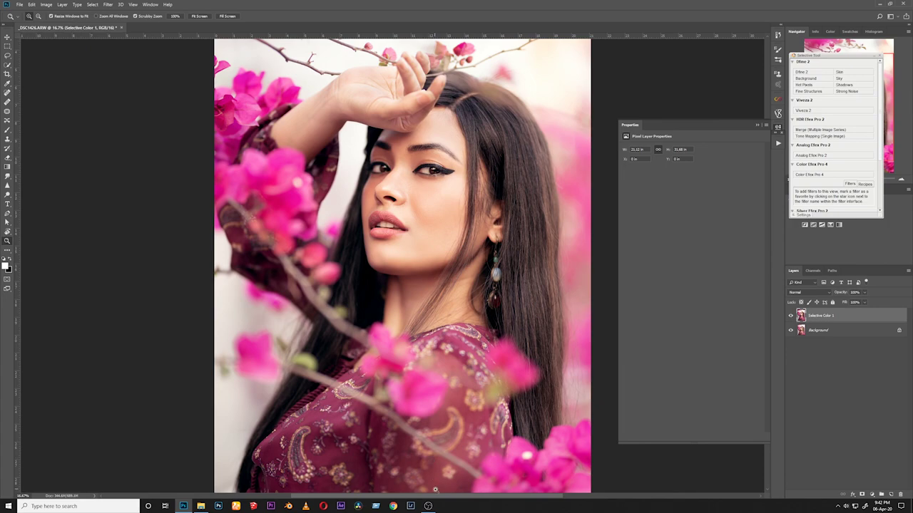
pyautogui.scroll(2, 432, 453)
pyautogui.scroll(-3, 431, 385)
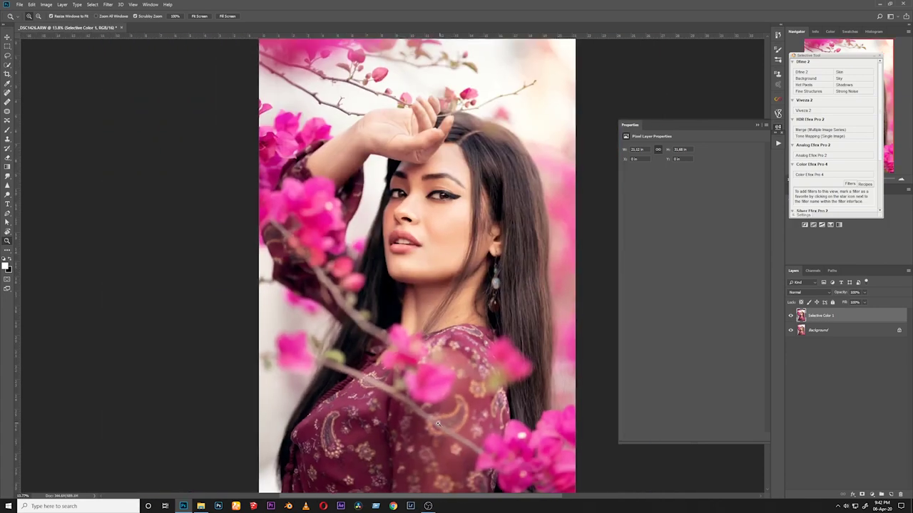
pyautogui.scroll(1, 431, 364)
pyautogui.scroll(2, 430, 224)
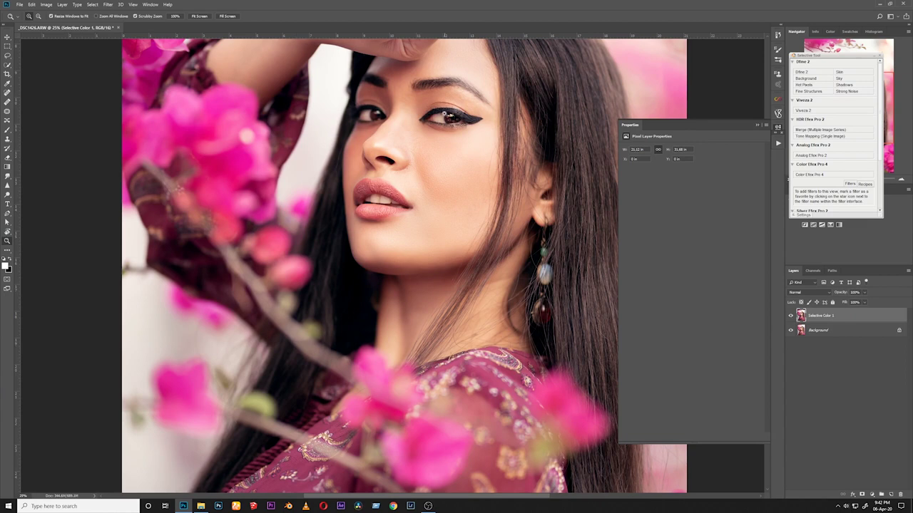
pyautogui.scroll(-1, 499, 167)
pyautogui.moveTo(461, 138); pyautogui.dragTo(460, 218)
pyautogui.scroll(1, 485, 217)
pyautogui.scroll(-1, 485, 218)
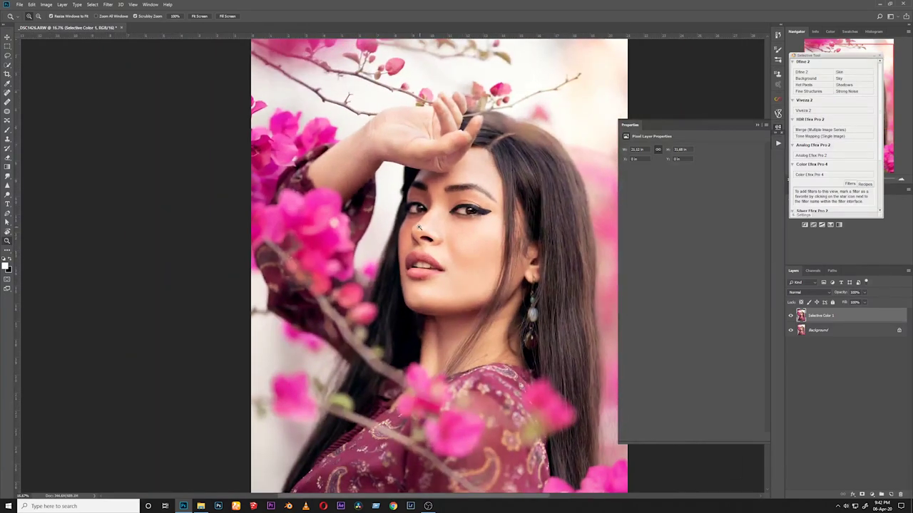